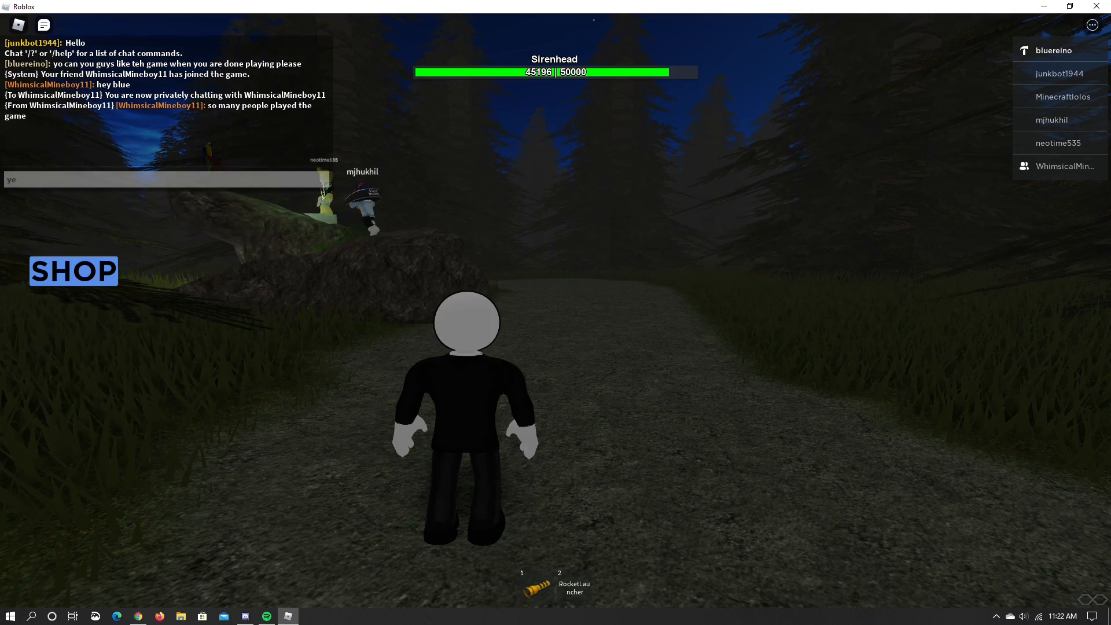
Send the chat reply "ye" and run through the camp to the green-lit tent to collect the AR
{"action": "key", "text": "Return"}
{"action": "key", "text": "w"}
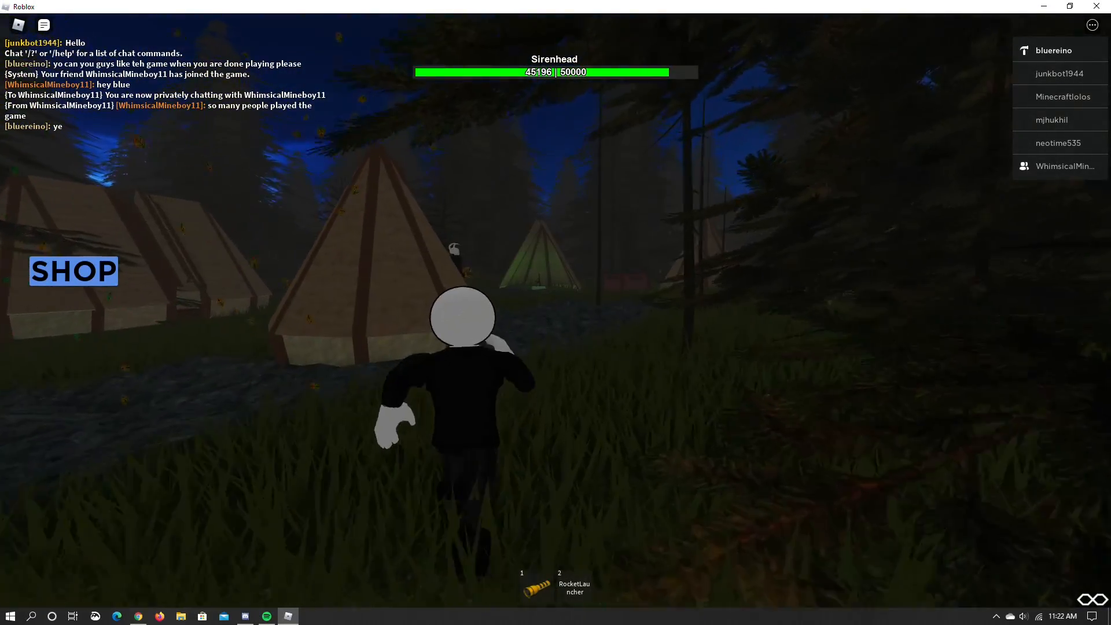
{"action": "key", "text": "w"}
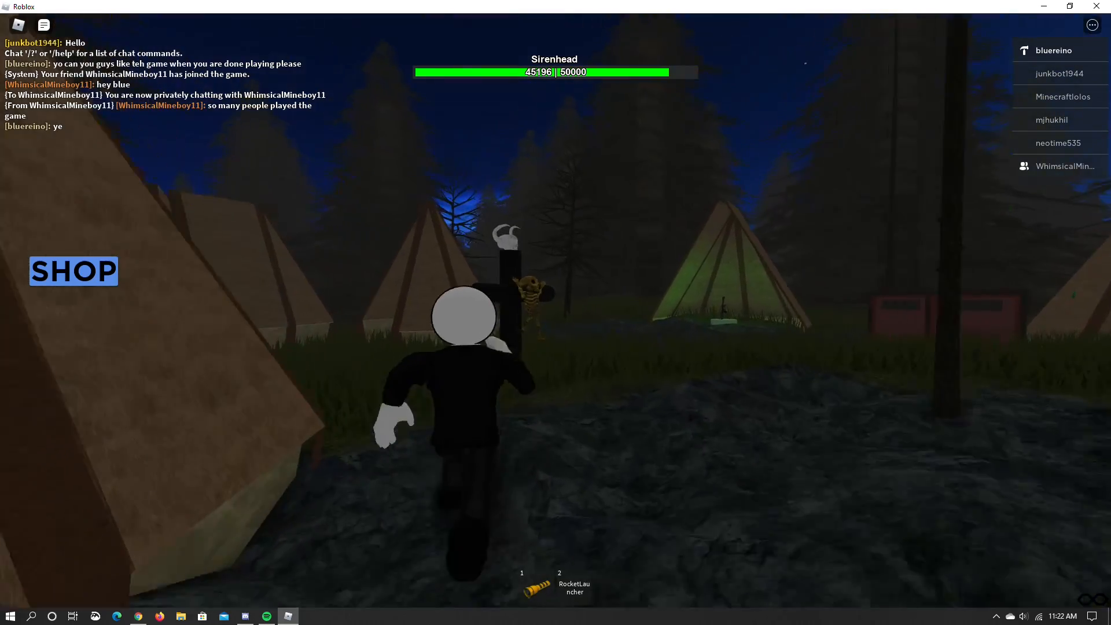
{"action": "key", "text": "w"}
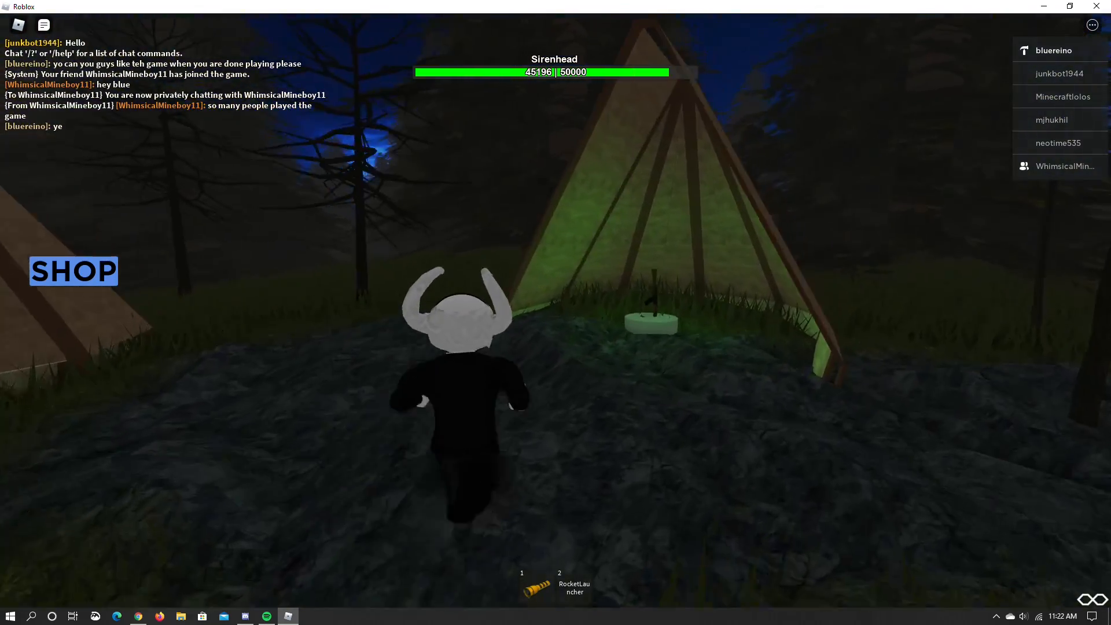
{"action": "key", "text": "w"}
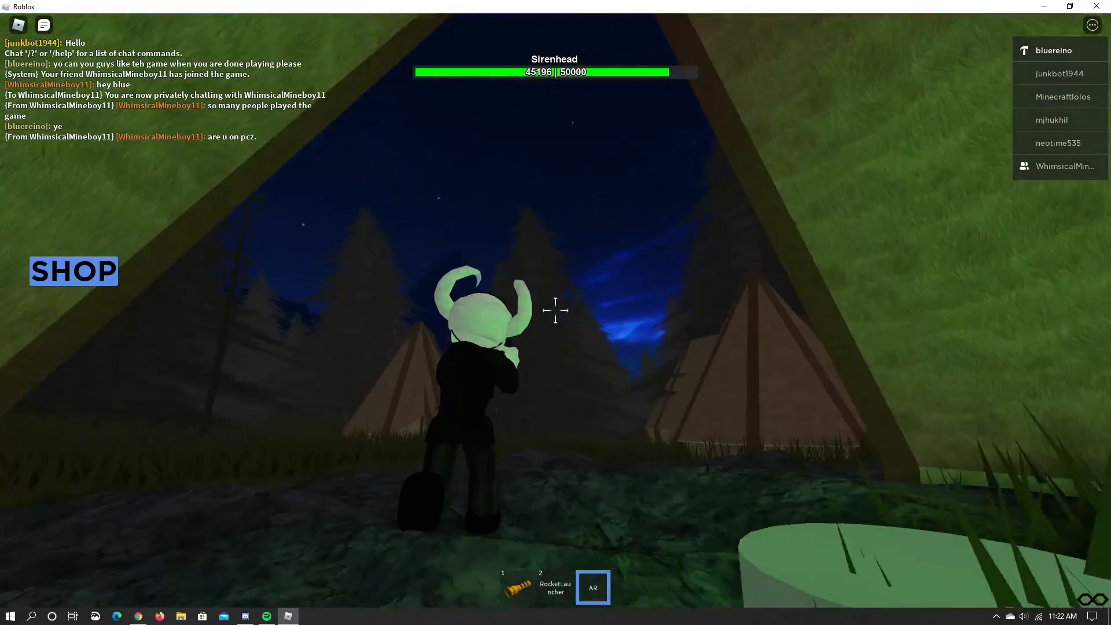
Attack Sirenhead in the forest with the AR and the rocket launcher
{"action": "key", "text": "3"}
{"action": "key", "text": "w"}
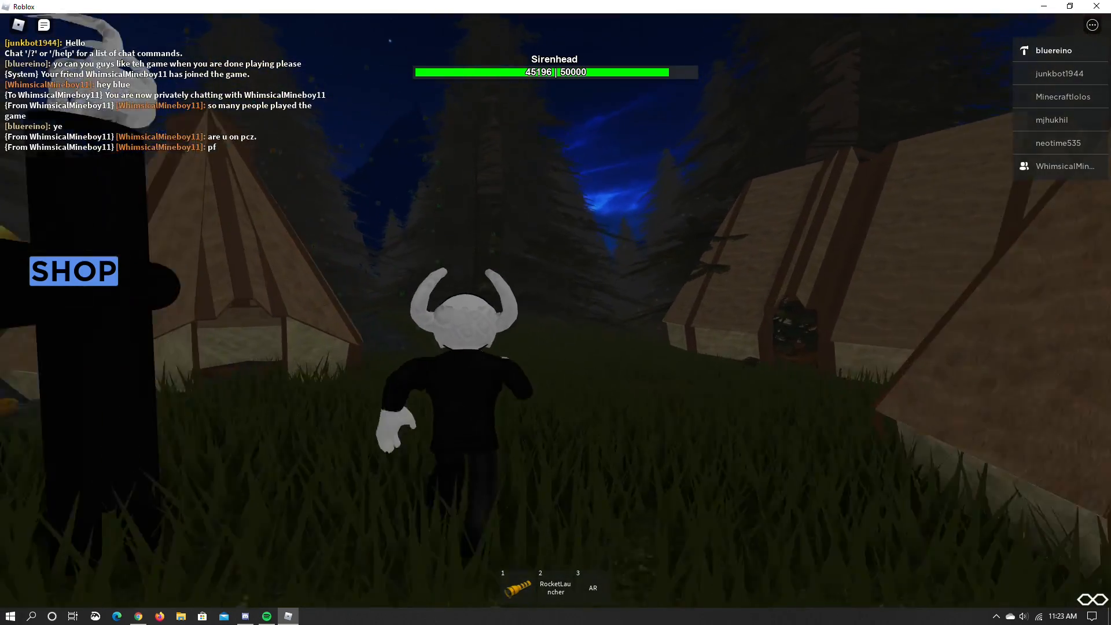
{"action": "key", "text": "3"}
{"action": "left_click", "coordinate": [555, 310]}
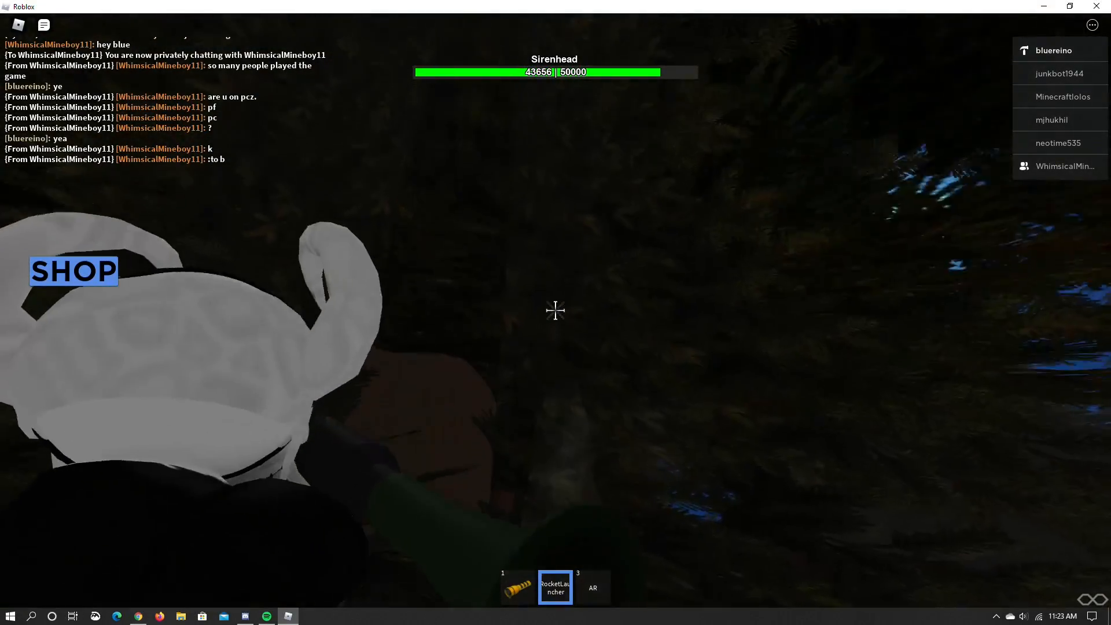
{"action": "key", "text": "w"}
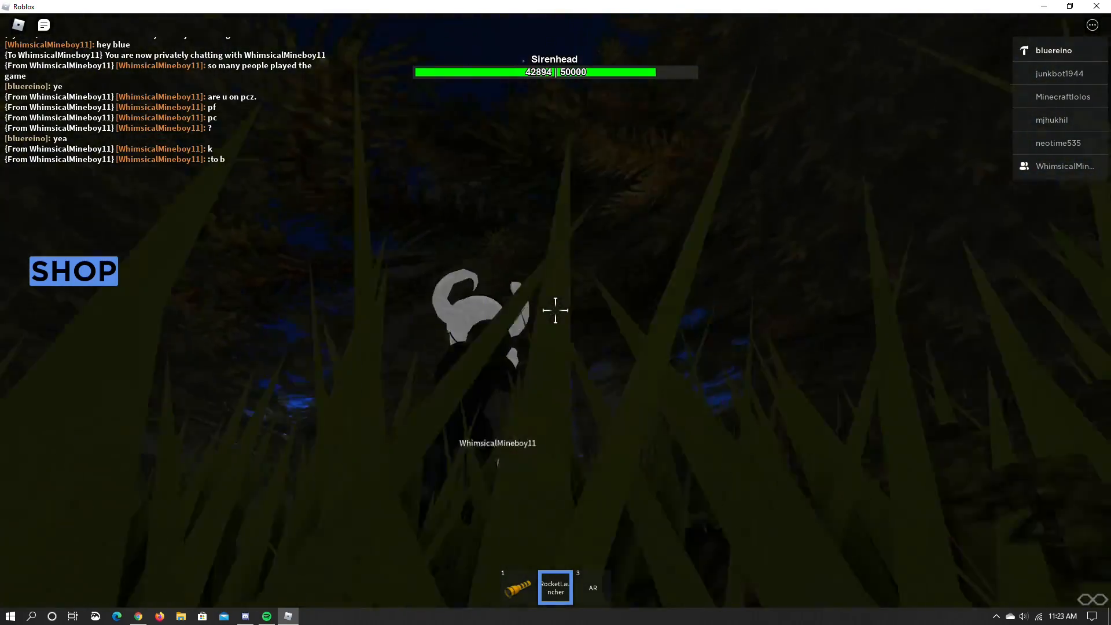
{"action": "left_click", "coordinate": [555, 310]}
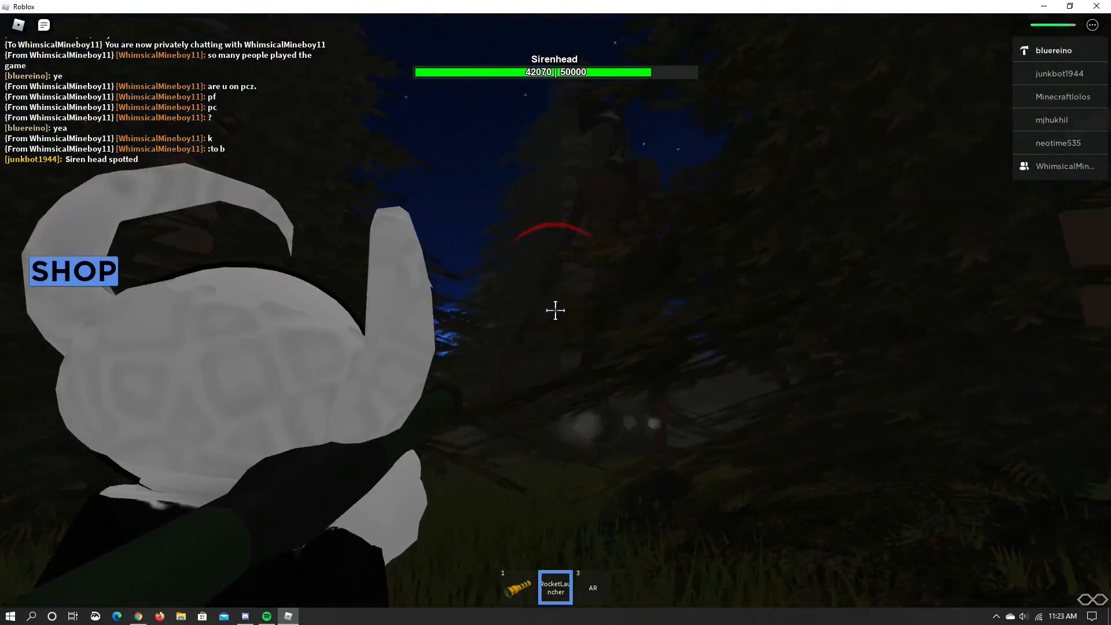
{"action": "key", "text": "s"}
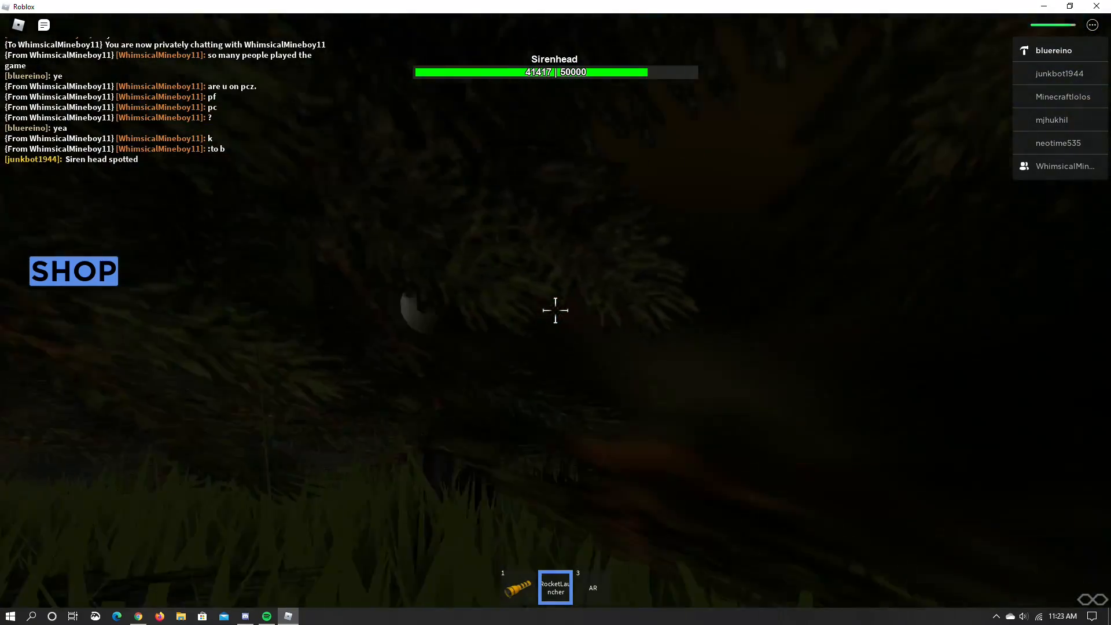
{"action": "key", "text": "2"}
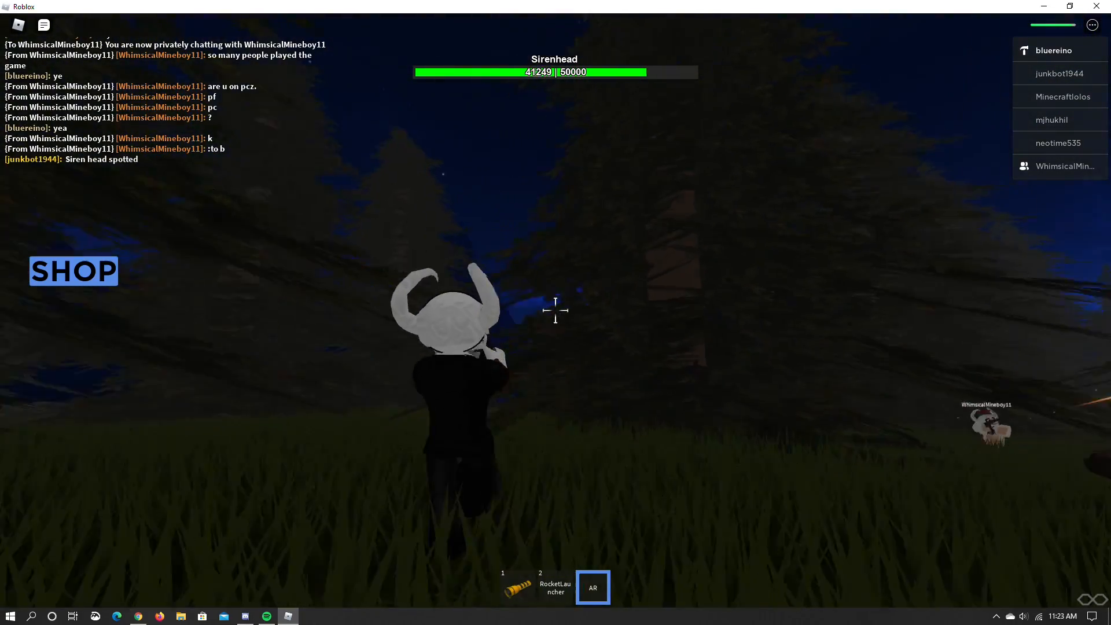
{"action": "left_click", "coordinate": [555, 311]}
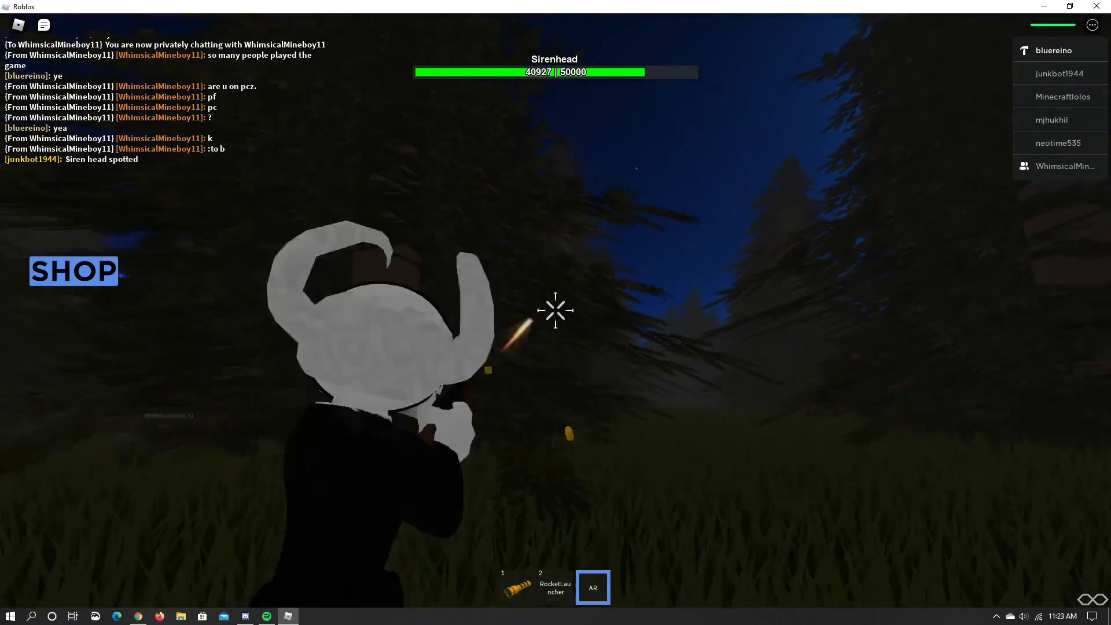
{"action": "left_click", "coordinate": [555, 310]}
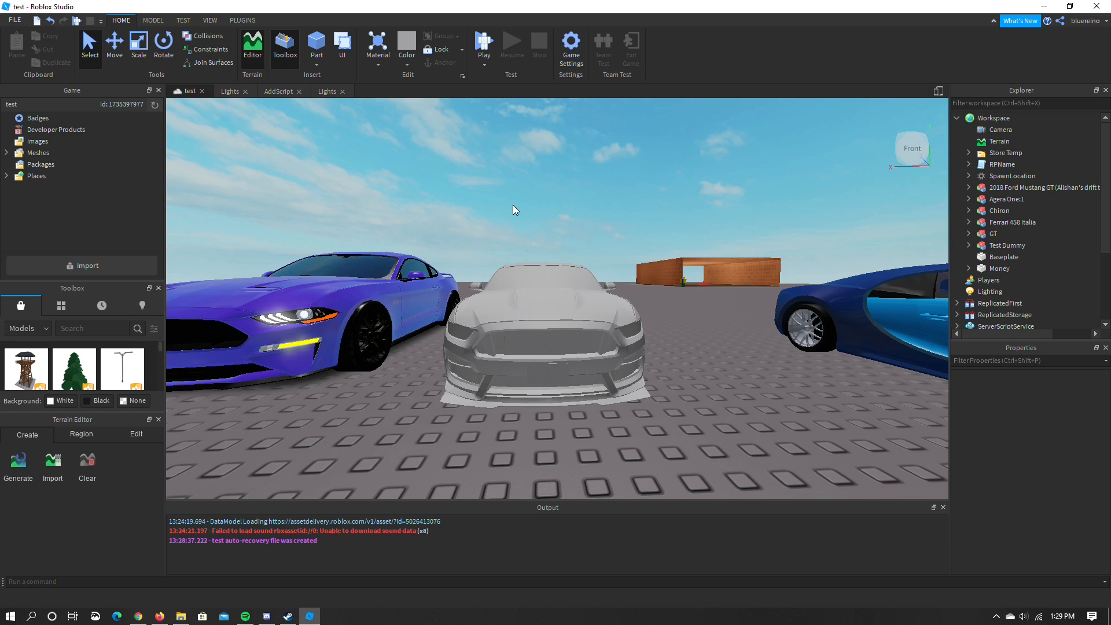
Examine the blue Chiron model up close from its front corner in the test place
{"action": "key", "text": "d"}
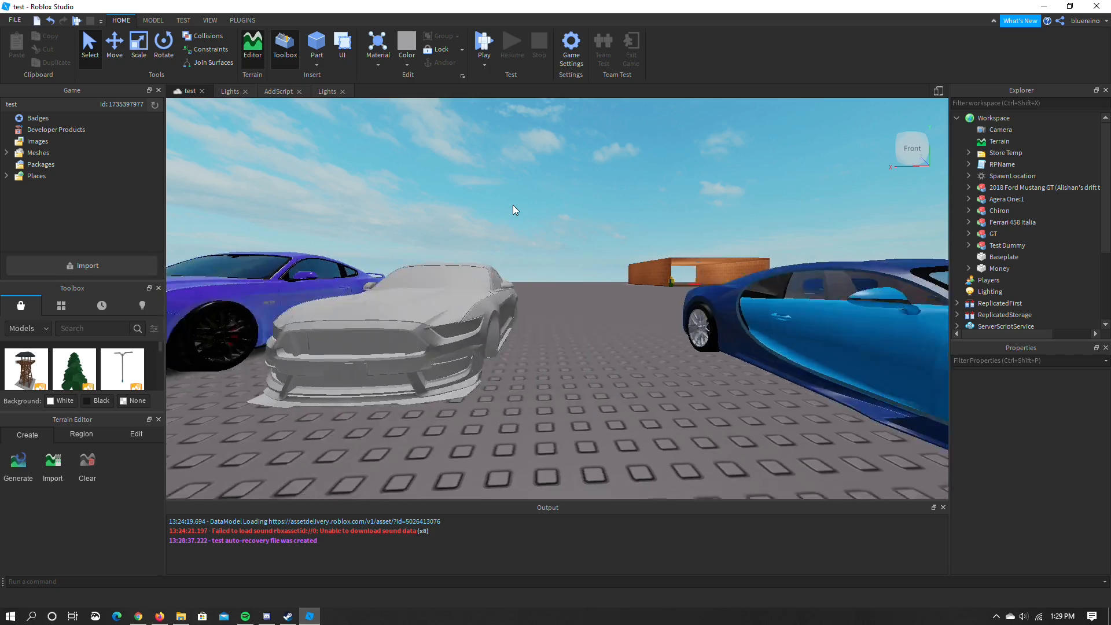
{"action": "right_click_drag", "start_coordinate": [513, 204], "coordinate": [513, 204]}
{"action": "key", "text": "s"}
{"action": "key", "text": "w"}
{"action": "key", "text": "a"}
{"action": "key", "text": "a"}
{"action": "key", "text": "w"}
{"action": "key", "text": "d"}
{"action": "key", "text": "w"}
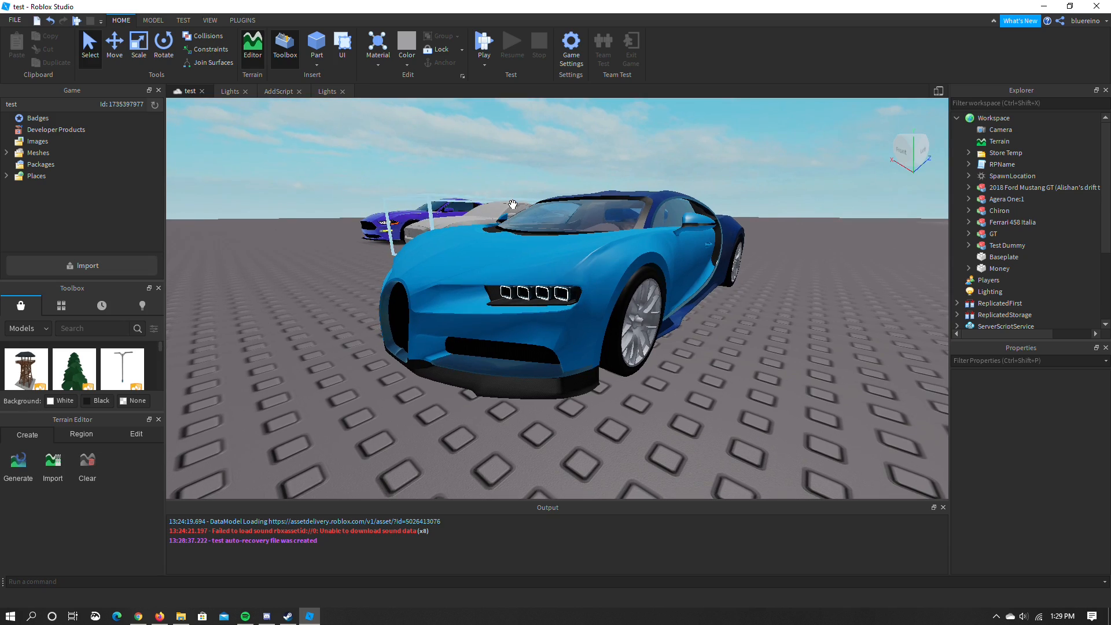
Inspect the Chiron from above and from the front, and approach the grey unpainted car body
{"action": "right_click_drag", "start_coordinate": [565, 275], "coordinate": [565, 274]}
{"action": "scroll", "coordinate": [565, 274], "scroll_direction": "down", "scroll_amount": 3}
{"action": "scroll", "coordinate": [565, 275], "scroll_direction": "up", "scroll_amount": 6}
{"action": "key", "text": "s"}
{"action": "key", "text": "d"}
{"action": "key", "text": "d"}
{"action": "key", "text": "w"}
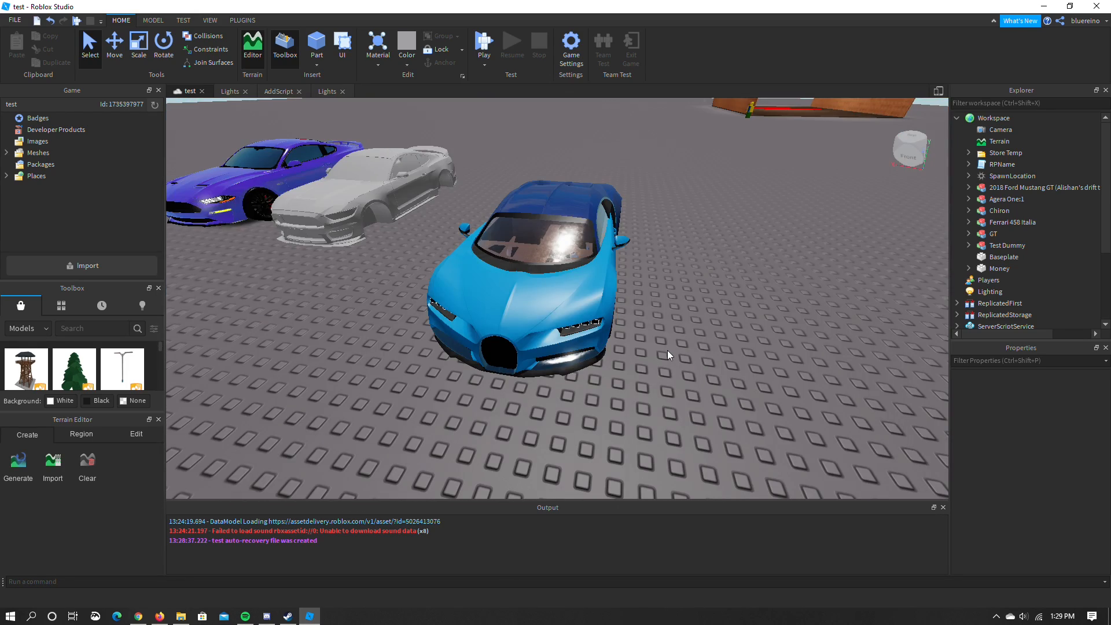
{"action": "key", "text": "d"}
{"action": "right_click_drag", "start_coordinate": [668, 350], "coordinate": [666, 350]}
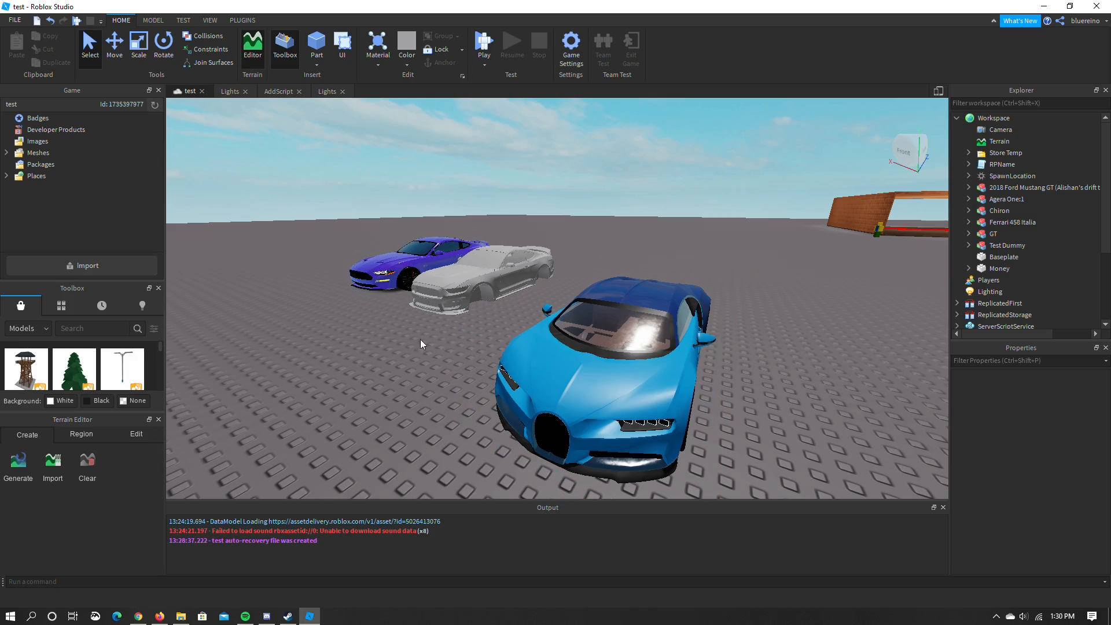
{"action": "key", "text": "w"}
{"action": "right_click_drag", "start_coordinate": [481, 283], "coordinate": [485, 286]}
{"action": "key", "text": "d"}
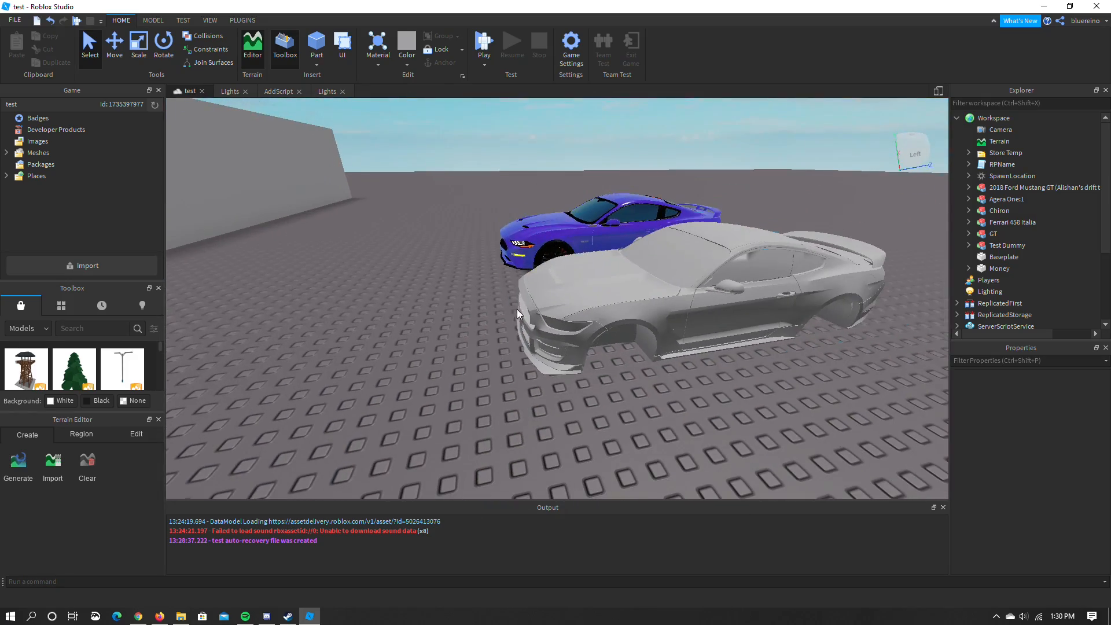
Select the grey GT car body and compare it with the Chiron and the purple Mustang
{"action": "left_click", "coordinate": [594, 292]}
{"action": "key", "text": "a"}
{"action": "right_click_drag", "start_coordinate": [752, 306], "coordinate": [751, 306]}
{"action": "key", "text": "d"}
{"action": "key", "text": "a"}
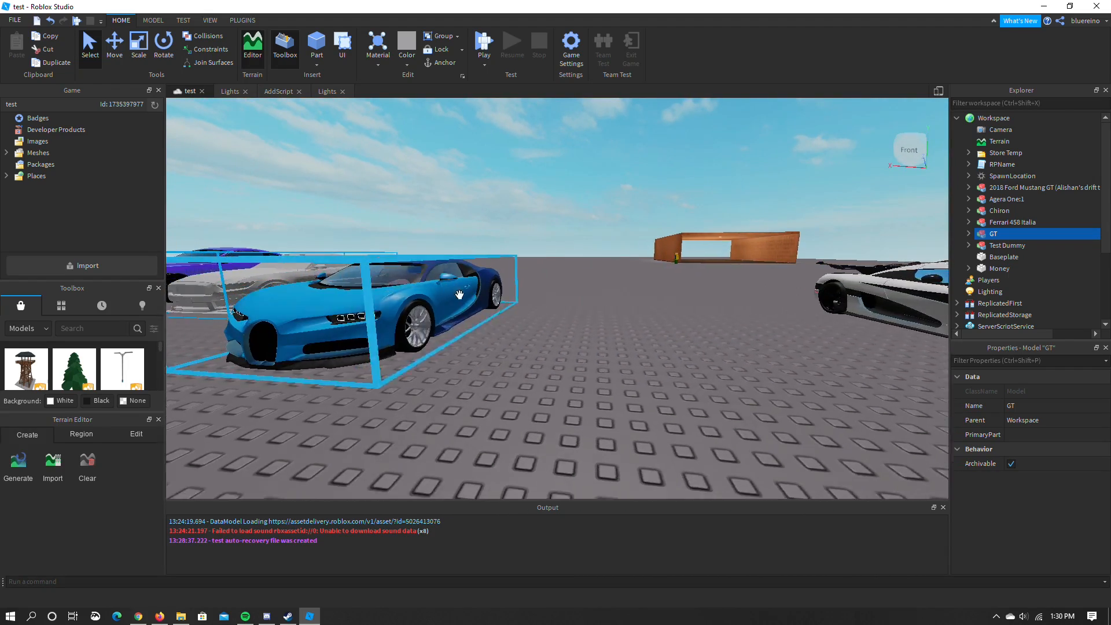
{"action": "key", "text": "a"}
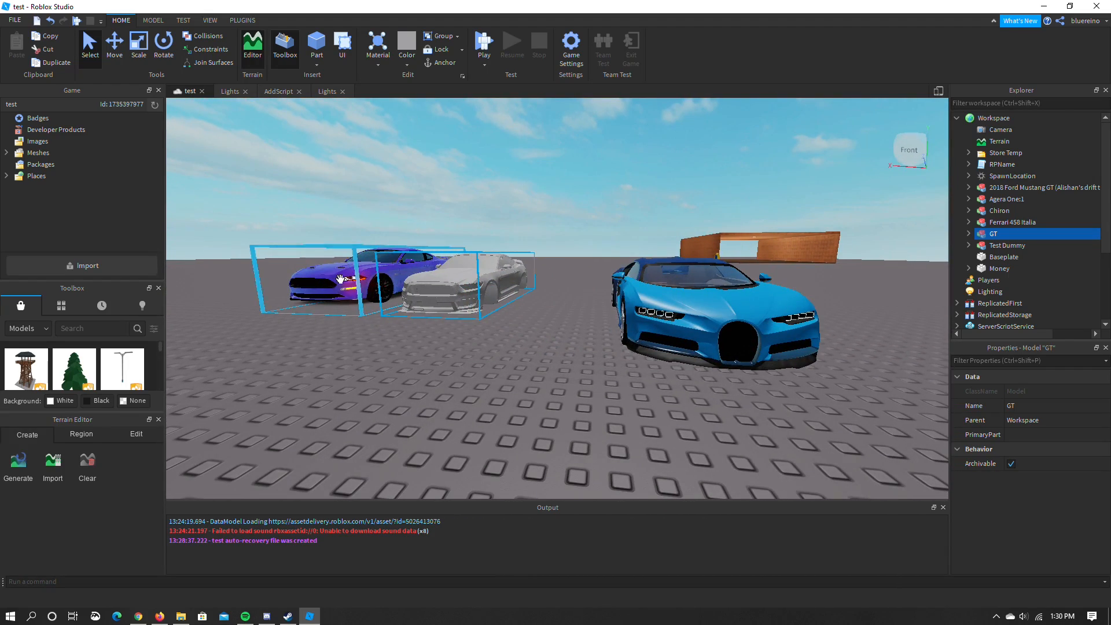
{"action": "key", "text": "w"}
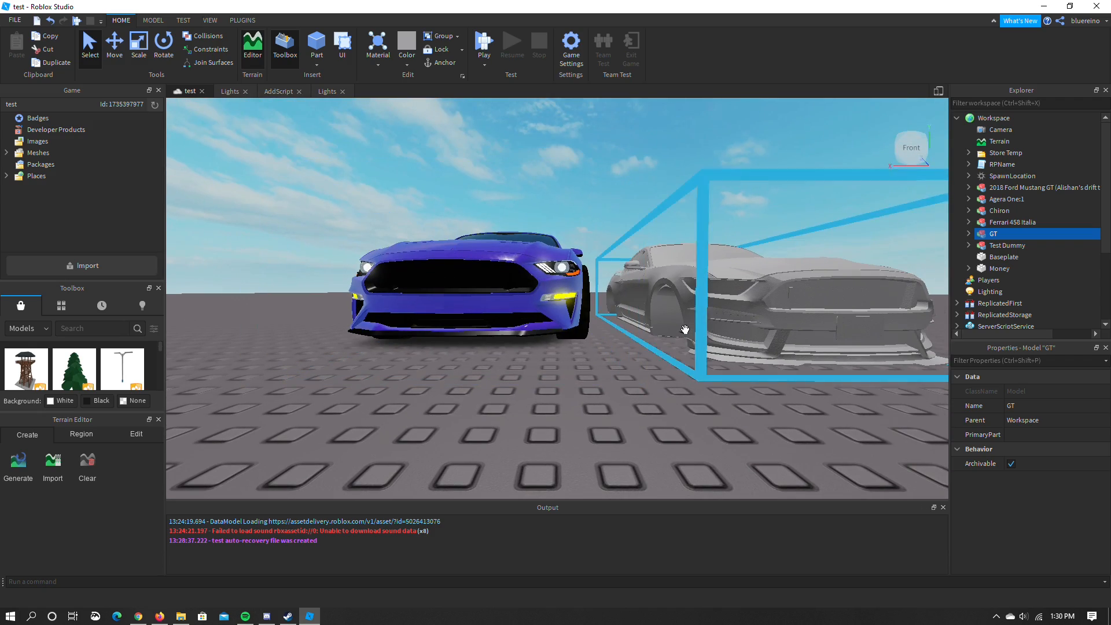
{"action": "right_click_drag", "start_coordinate": [671, 313], "coordinate": [662, 315]}
{"action": "key", "text": "a"}
{"action": "key", "text": "w"}
Inspect the red Ferrari 458 Italia's bonnet, windscreen and interior from close range and from farther away
{"action": "right_click_drag", "start_coordinate": [588, 330], "coordinate": [472, 258]}
{"action": "key", "text": "f"}
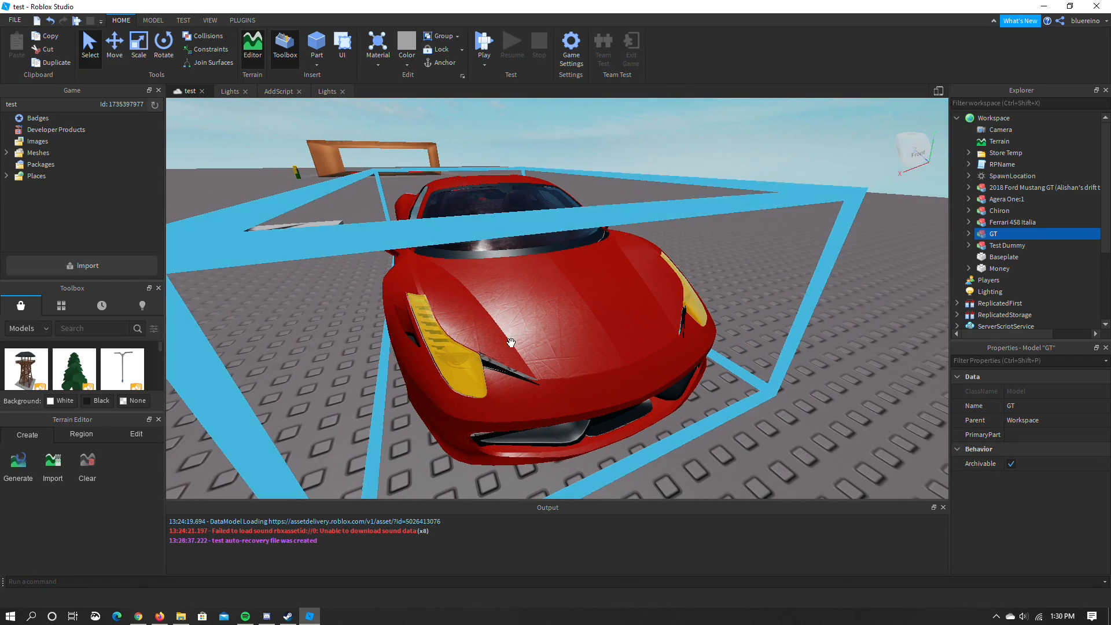
{"action": "right_click_drag", "start_coordinate": [508, 294], "coordinate": [513, 292]}
{"action": "scroll", "coordinate": [546, 221], "scroll_direction": "down", "scroll_amount": 3}
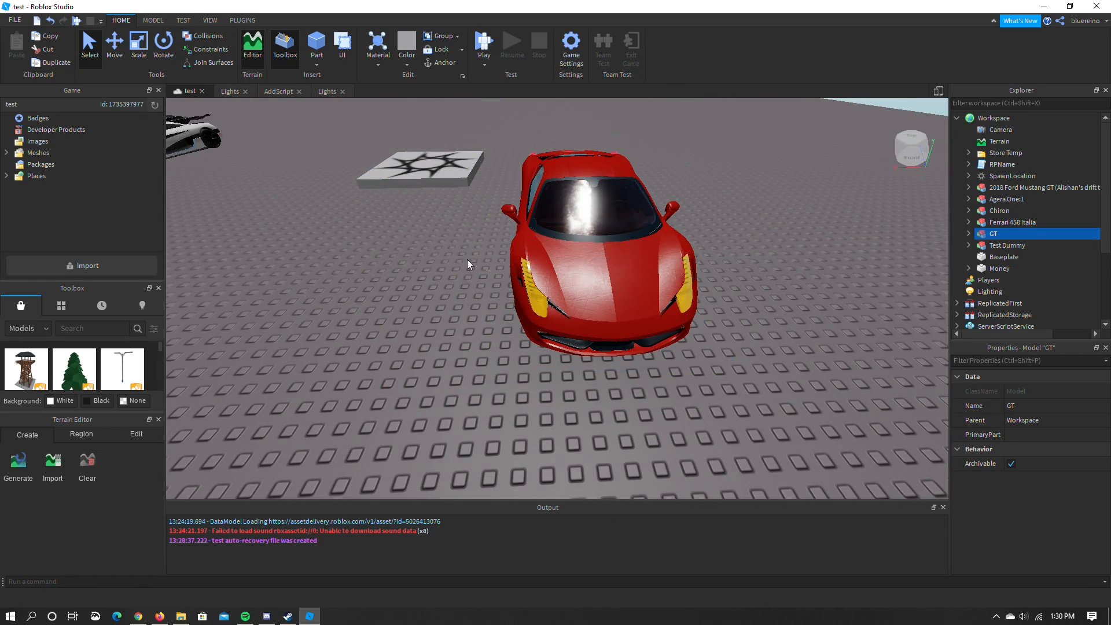
{"action": "scroll", "coordinate": [675, 324], "scroll_direction": "up", "scroll_amount": 5}
{"action": "right_click_drag", "start_coordinate": [676, 324], "coordinate": [683, 397]}
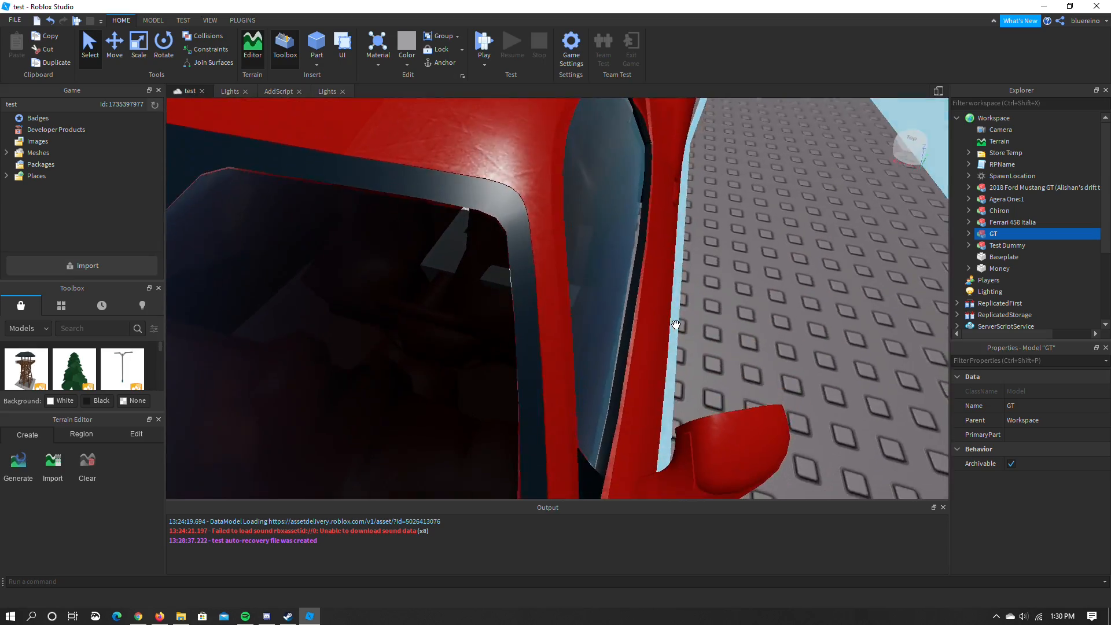
{"action": "right_click_drag", "start_coordinate": [578, 308], "coordinate": [560, 312]}
{"action": "key", "text": "s"}
{"action": "key", "text": "w"}
{"action": "key", "text": "s"}
{"action": "key", "text": "a"}
{"action": "key", "text": "s"}
{"action": "key", "text": "w"}
{"action": "key", "text": "a"}
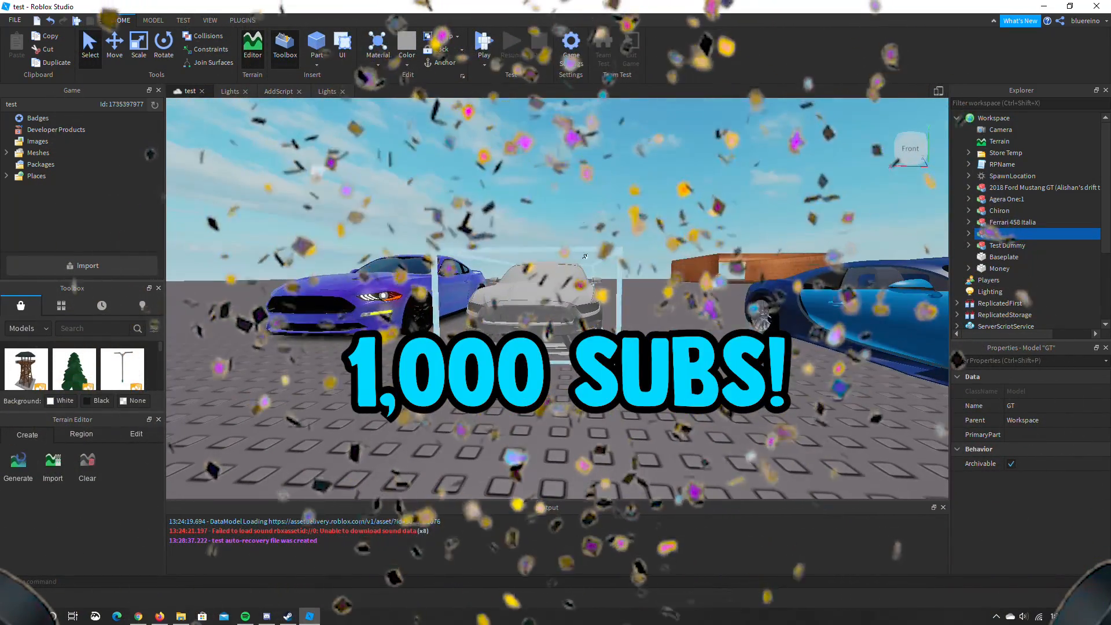
Clear the GT model selection and view the grey body between the purple Mustang and the Chiron
{"action": "left_click", "coordinate": [604, 166]}
{"action": "key", "text": "w"}
{"action": "right_click_drag", "start_coordinate": [595, 179], "coordinate": [595, 179]}
{"action": "key", "text": "w"}
{"action": "key", "text": "s"}
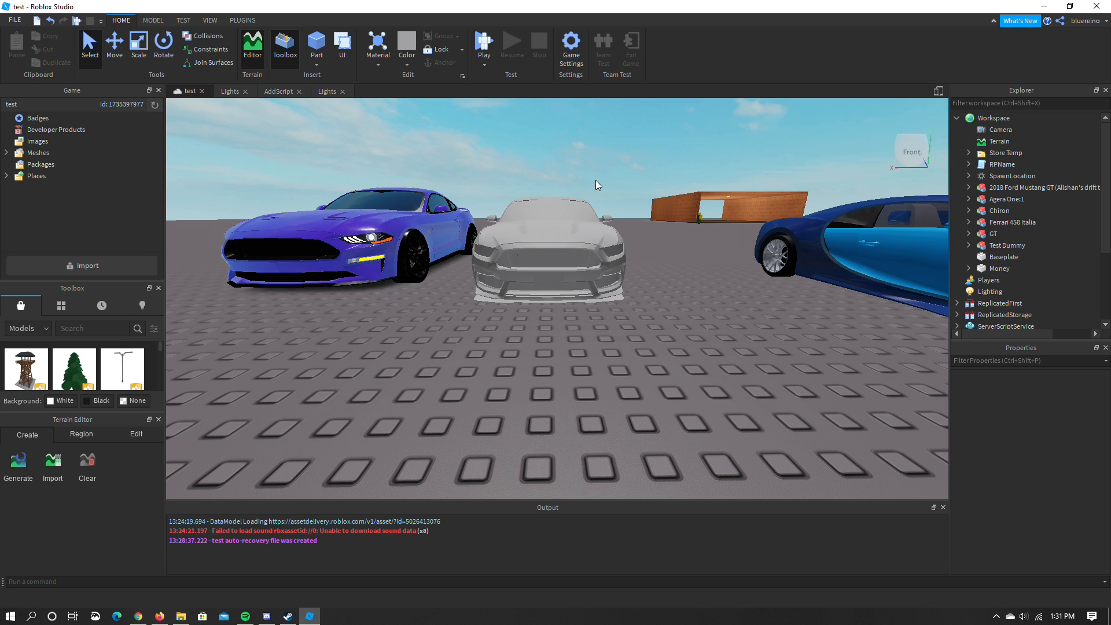
{"action": "key", "text": "a"}
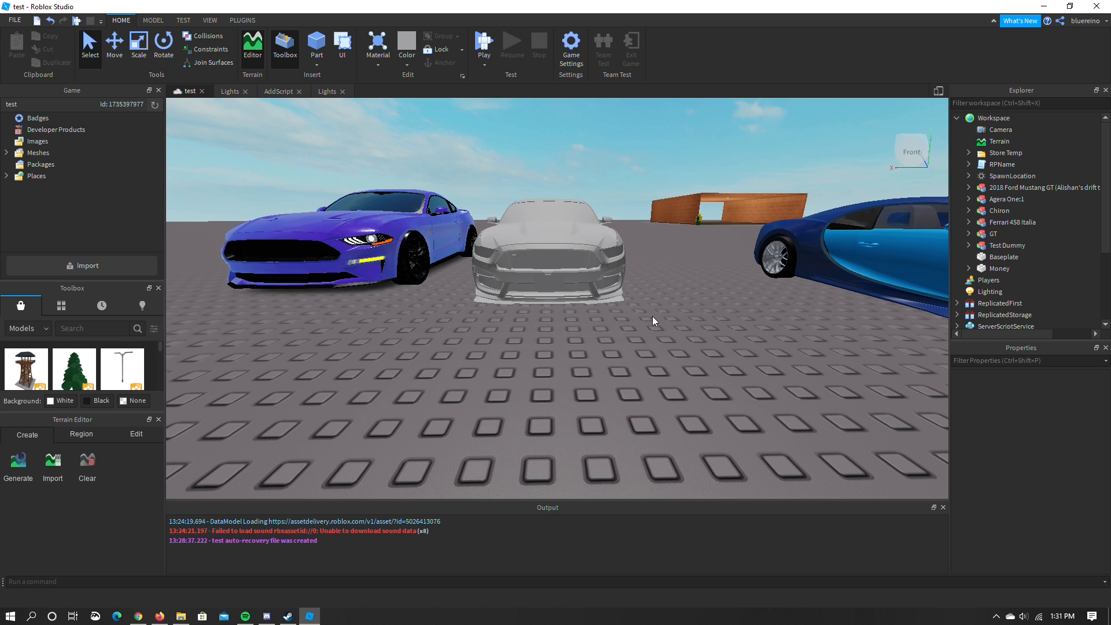
Look over the purple Mustang, the grey body and the Chiron individually and together as a lineup
{"action": "right_click_drag", "start_coordinate": [652, 316], "coordinate": [651, 316]}
{"action": "key", "text": "d"}
{"action": "key", "text": "a"}
{"action": "key", "text": "d"}
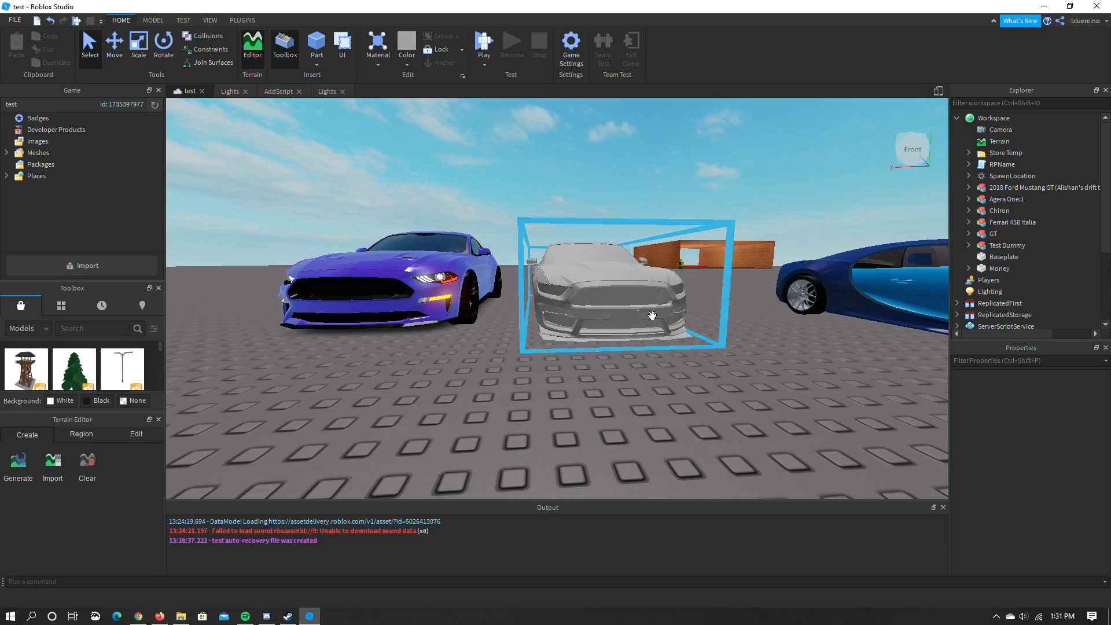
{"action": "key", "text": "d"}
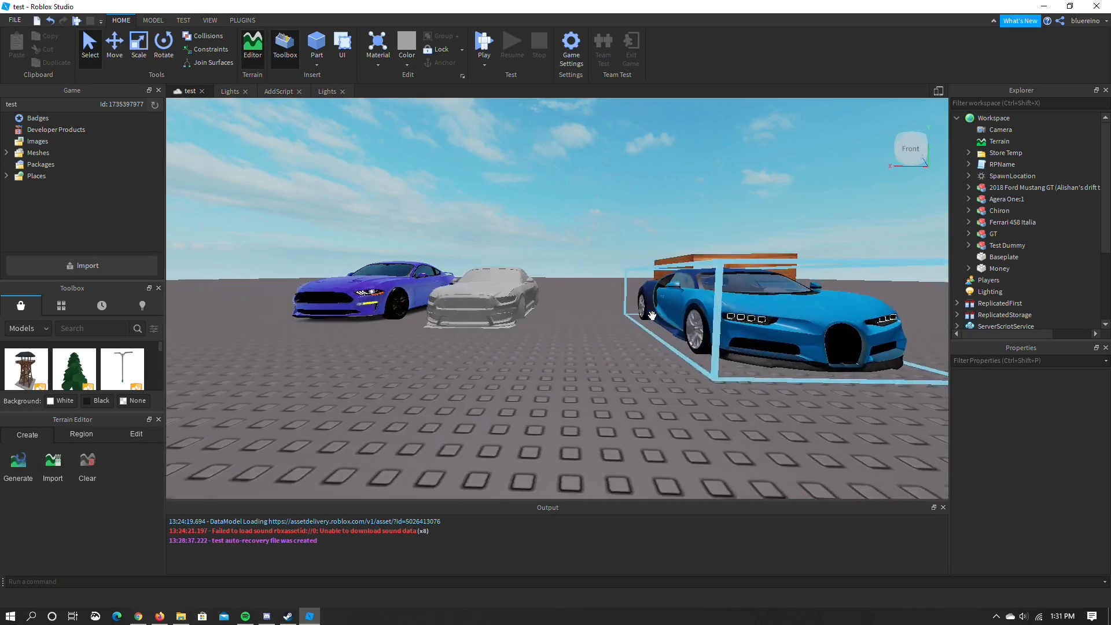
{"action": "key", "text": "a"}
{"action": "key", "text": "w"}
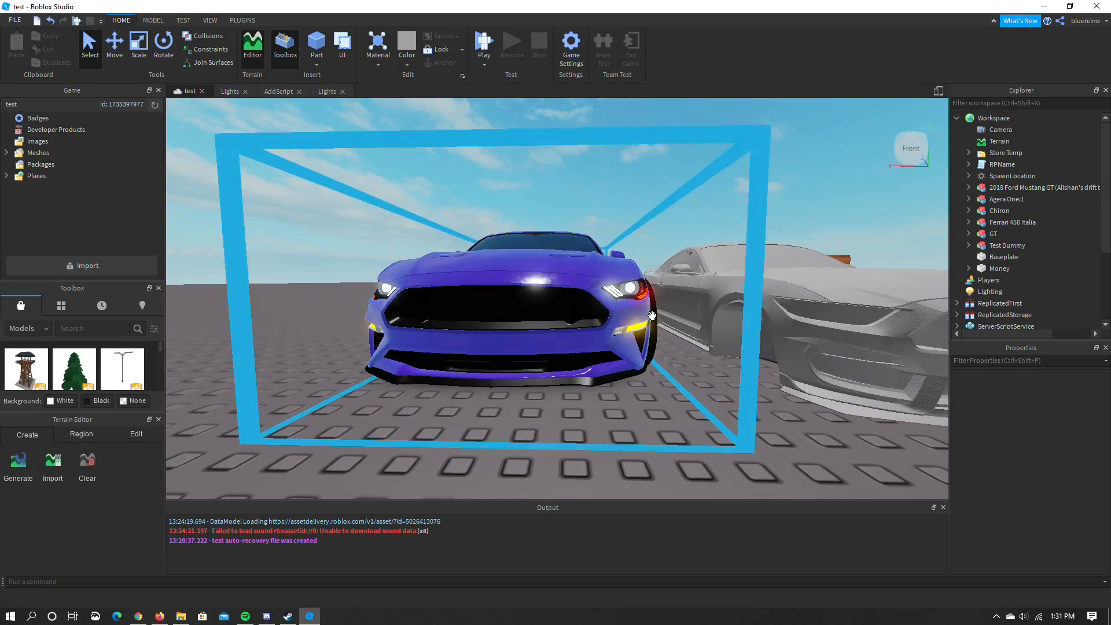
{"action": "key", "text": "d"}
{"action": "key", "text": "s"}
{"action": "right_click_drag", "start_coordinate": [651, 316], "coordinate": [651, 316]}
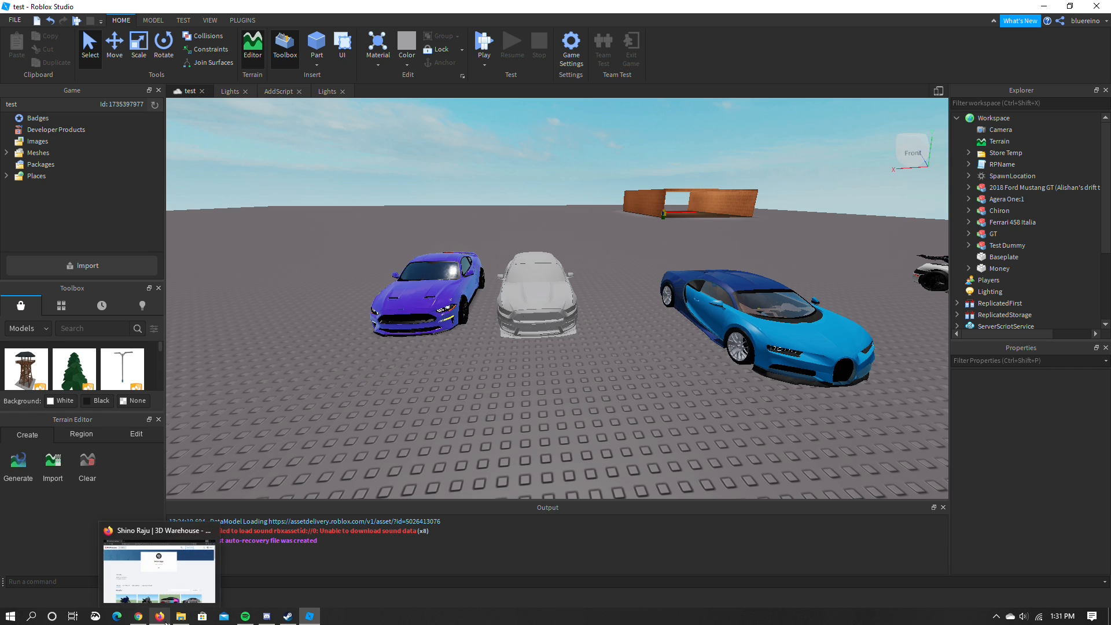
Switch to Chrome, show the Sketchfab Game-Ready Cars collection and highlight the sketchfab.com part of its address
{"action": "left_click", "coordinate": [137, 616]}
{"action": "left_click", "coordinate": [209, 7]}
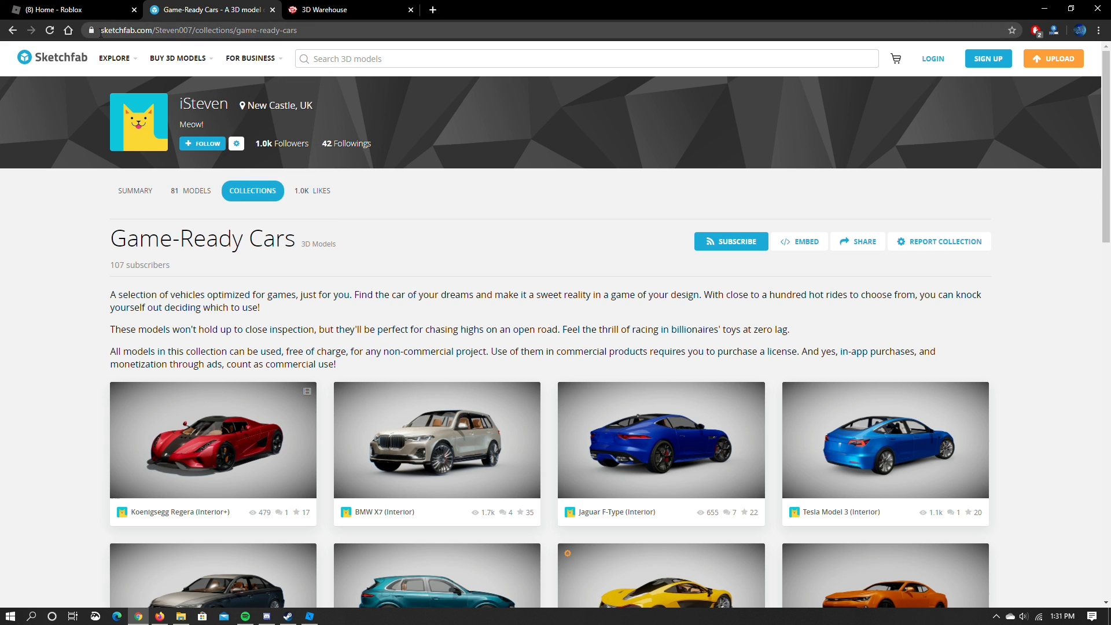
{"action": "left_click_drag", "start_coordinate": [100, 33], "coordinate": [127, 31]}
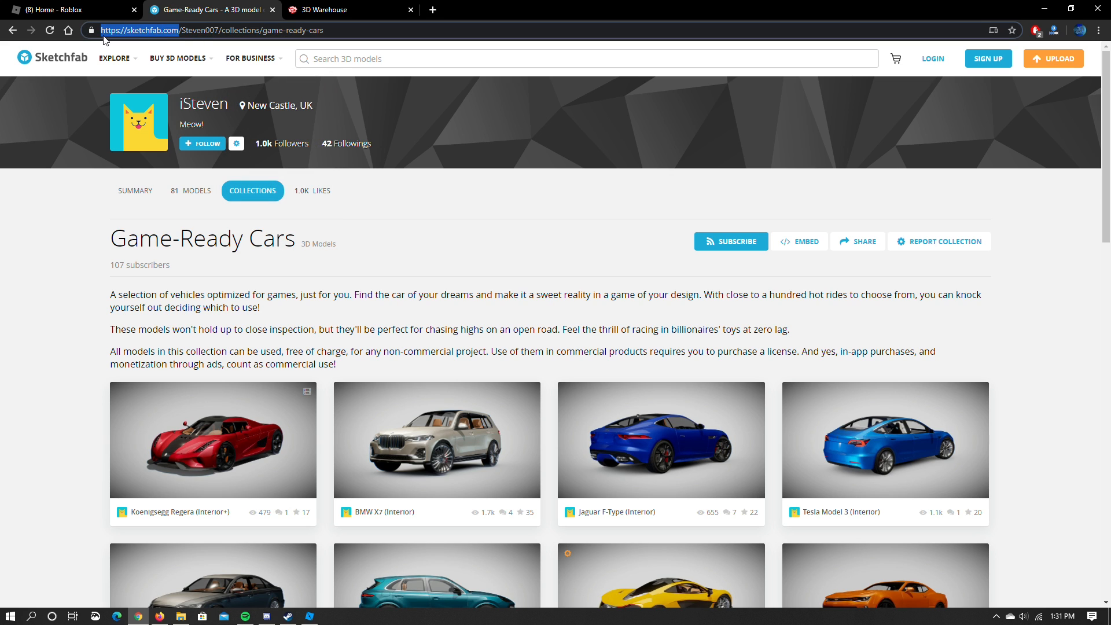
Show the 3D Warehouse home page and highlight "3dwarehouse" in its address
{"action": "left_click", "coordinate": [323, 10]}
{"action": "left_click", "coordinate": [100, 30]}
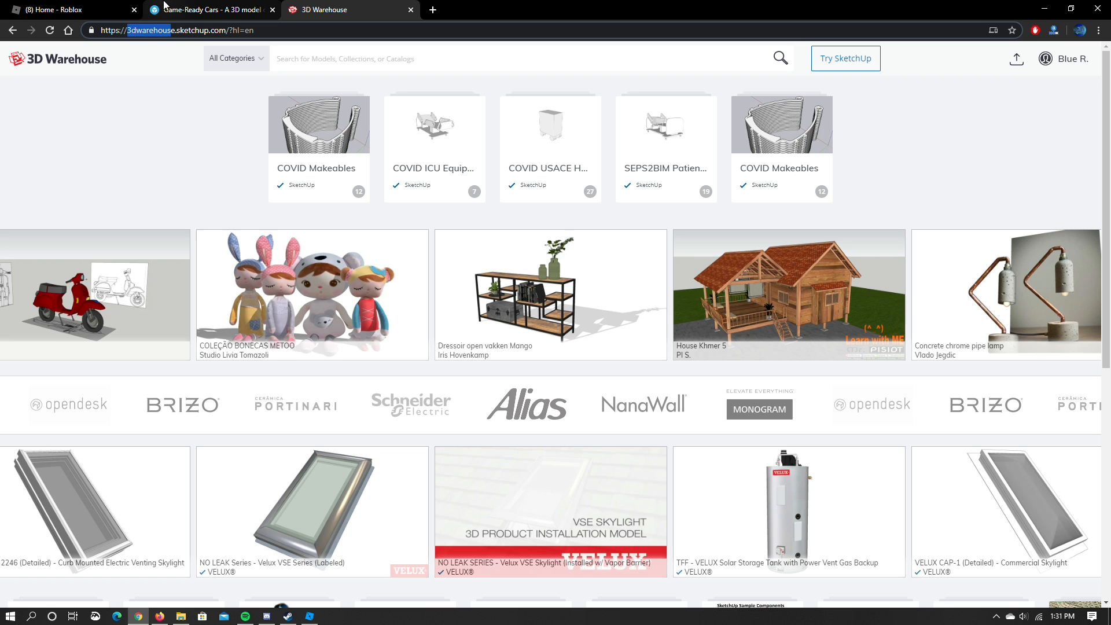
{"action": "scroll", "coordinate": [413, 202], "scroll_direction": "down", "scroll_amount": 3}
Return to the Sketchfab Game-Ready Cars collection and browse its car models
{"action": "left_click", "coordinate": [205, 9]}
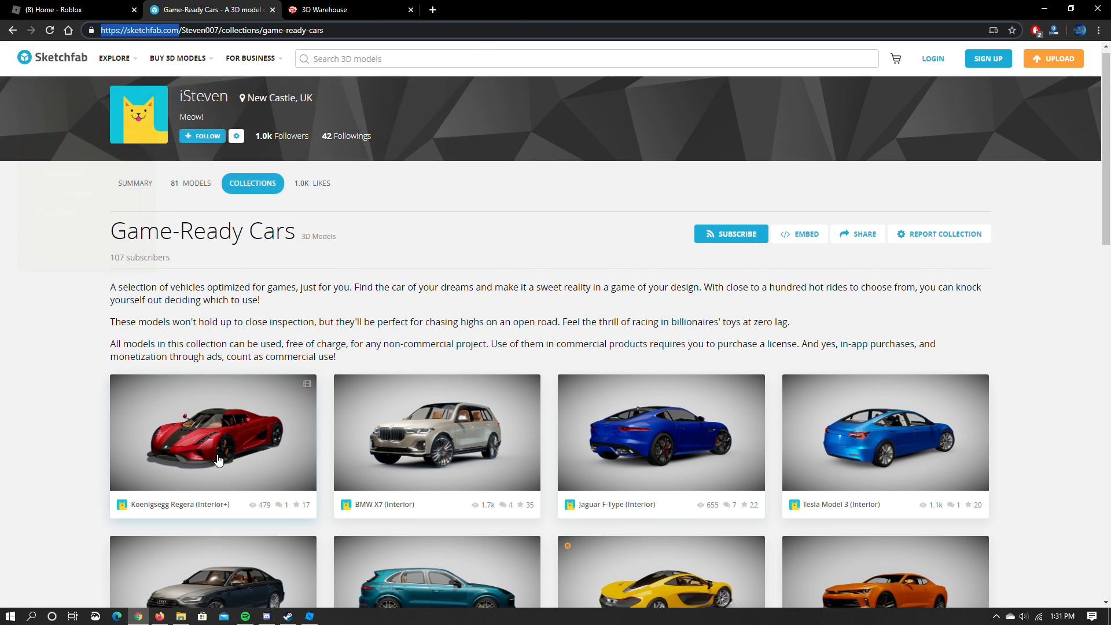
{"action": "scroll", "coordinate": [280, 366], "scroll_direction": "down", "scroll_amount": 2}
{"action": "scroll", "coordinate": [280, 366], "scroll_direction": "up", "scroll_amount": 2}
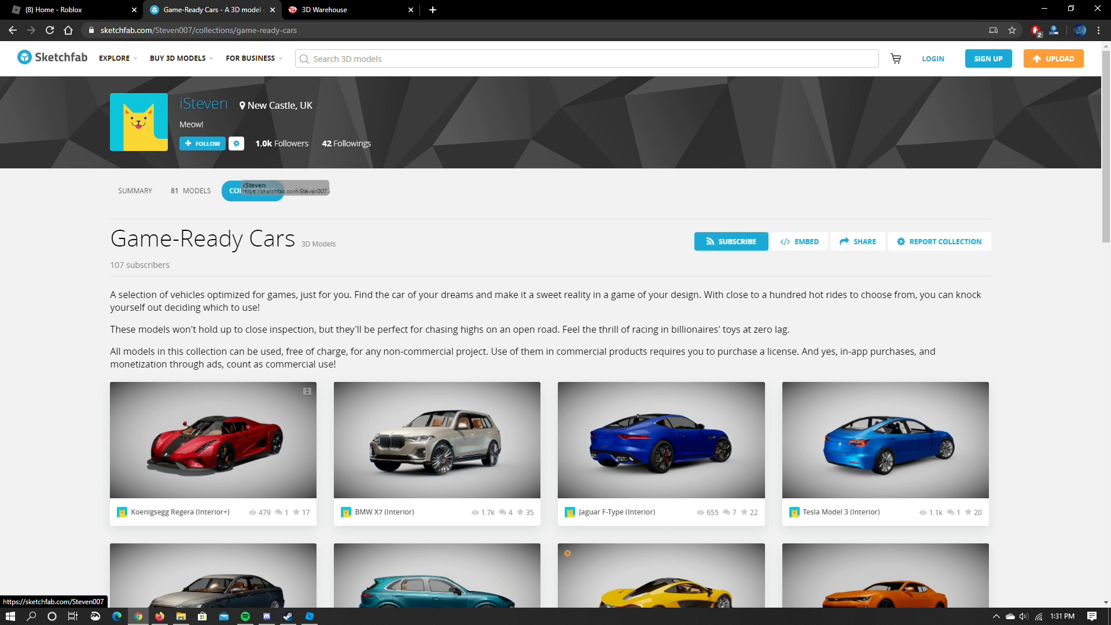
Browse further down the Game-Ready Cars collection to look over more of its car models
{"action": "scroll", "coordinate": [425, 328], "scroll_direction": "down", "scroll_amount": 6}
{"action": "scroll", "coordinate": [417, 324], "scroll_direction": "down", "scroll_amount": 5}
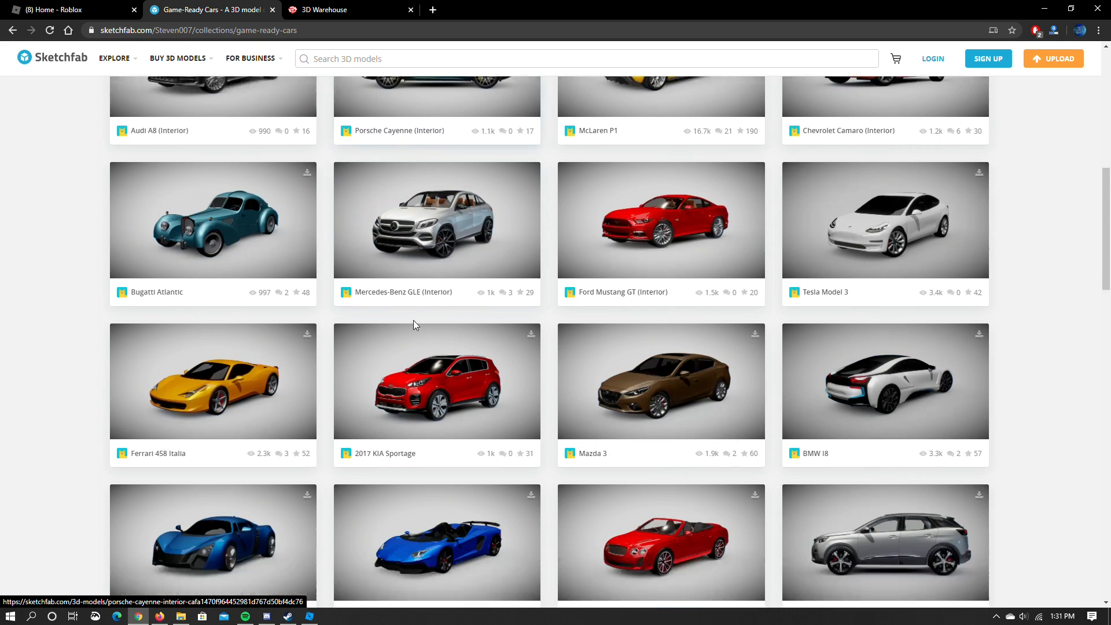
{"action": "scroll", "coordinate": [359, 313], "scroll_direction": "down", "scroll_amount": 4}
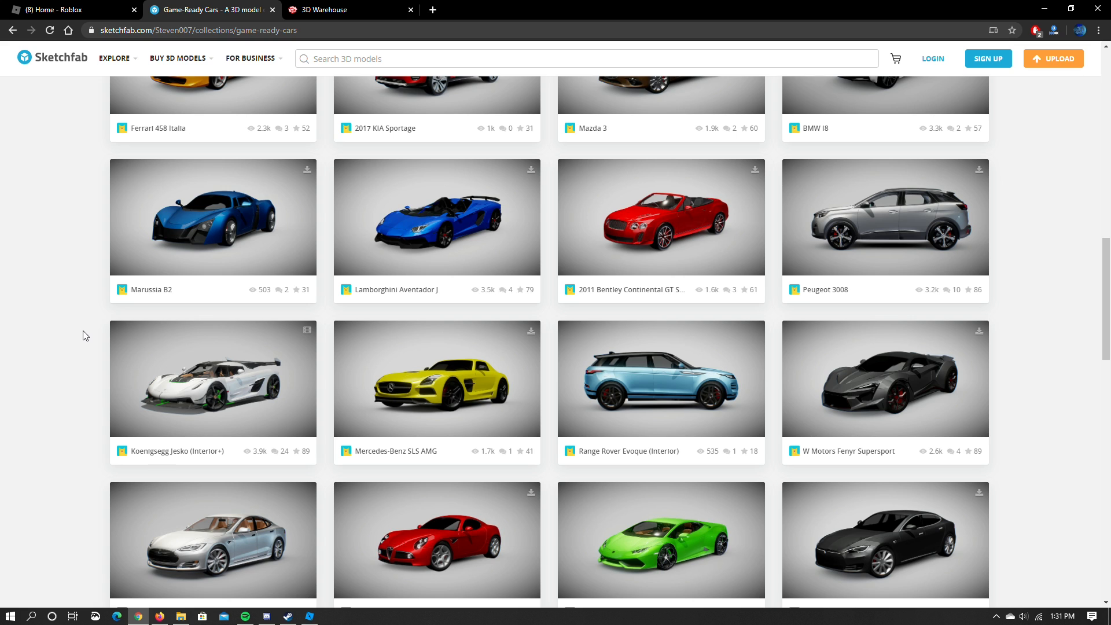
{"action": "scroll", "coordinate": [84, 336], "scroll_direction": "down", "scroll_amount": 4}
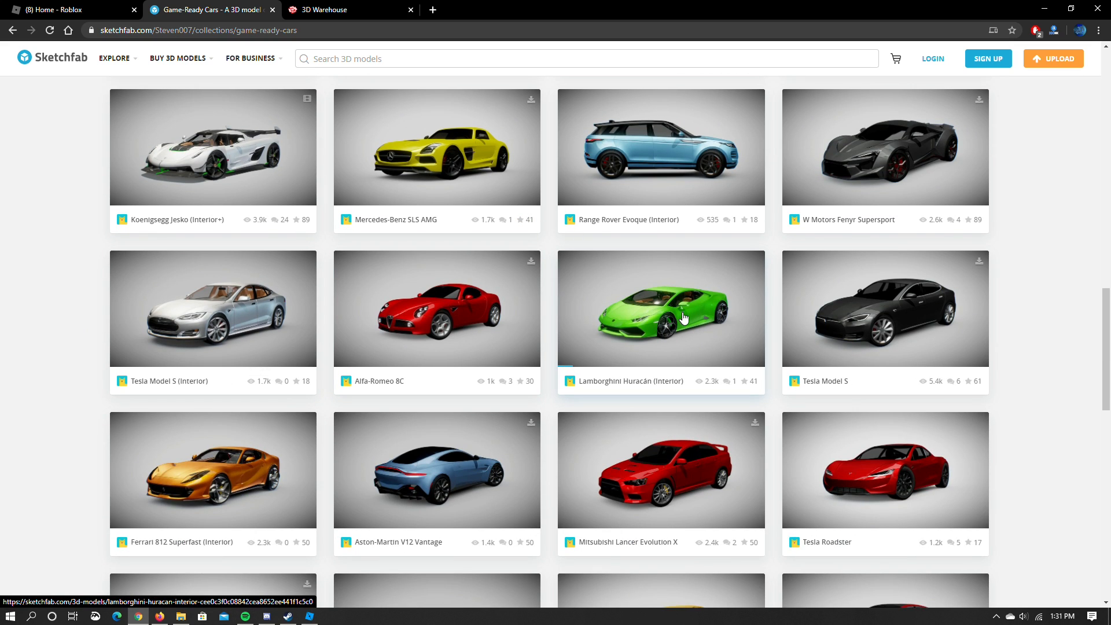
Show the 3D Warehouse home page and place the cursor in its model search field
{"action": "left_click", "coordinate": [340, 8]}
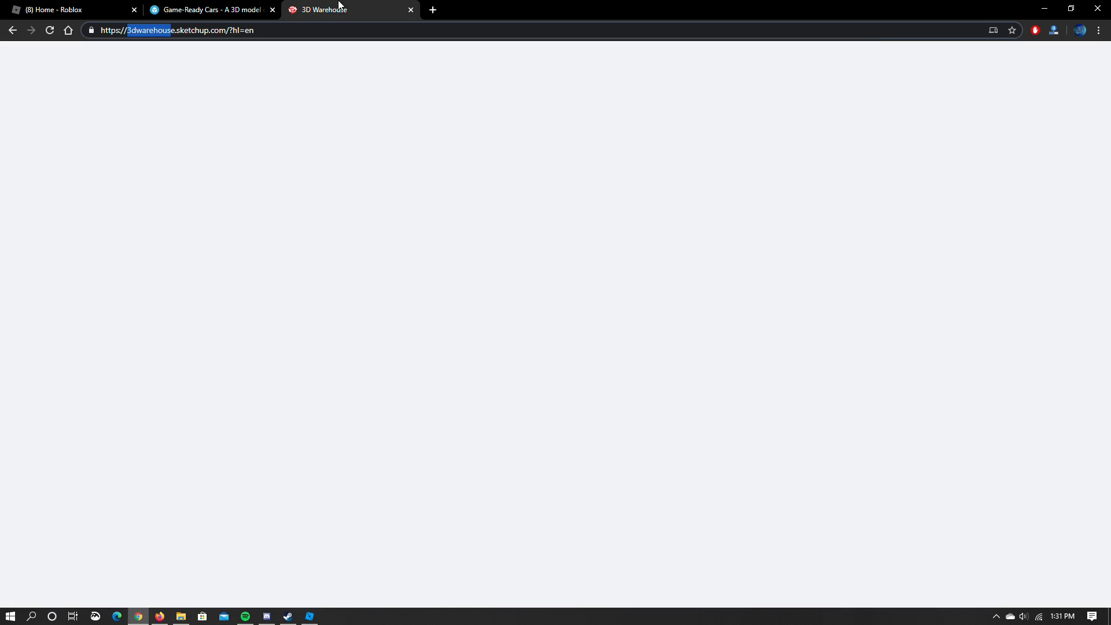
{"action": "scroll", "coordinate": [203, 54], "scroll_direction": "up", "scroll_amount": 3}
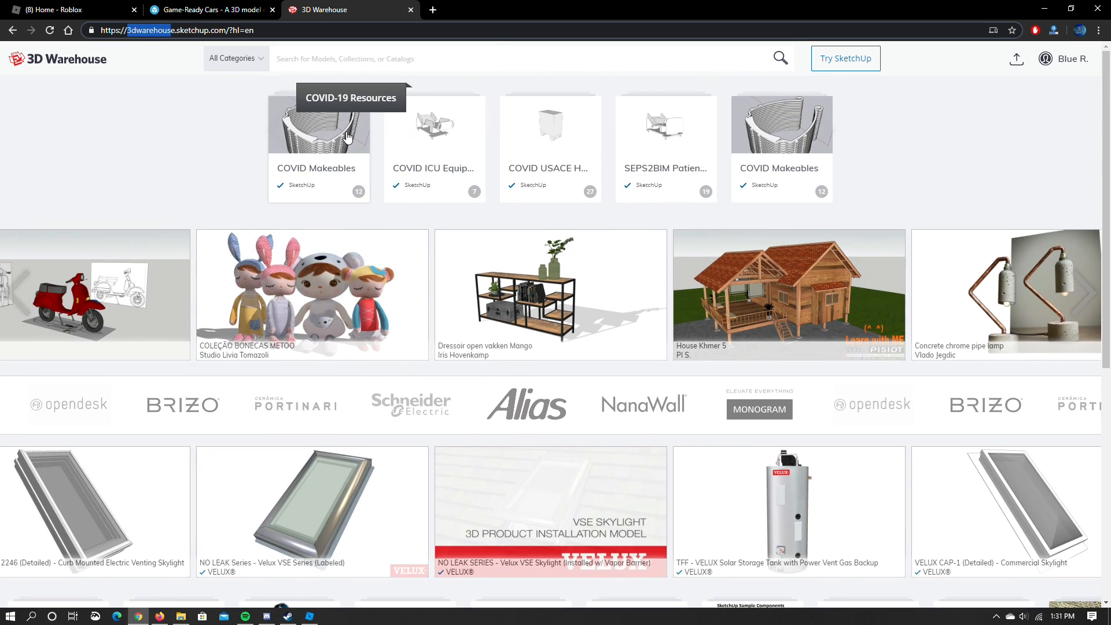
{"action": "left_click", "coordinate": [429, 59]}
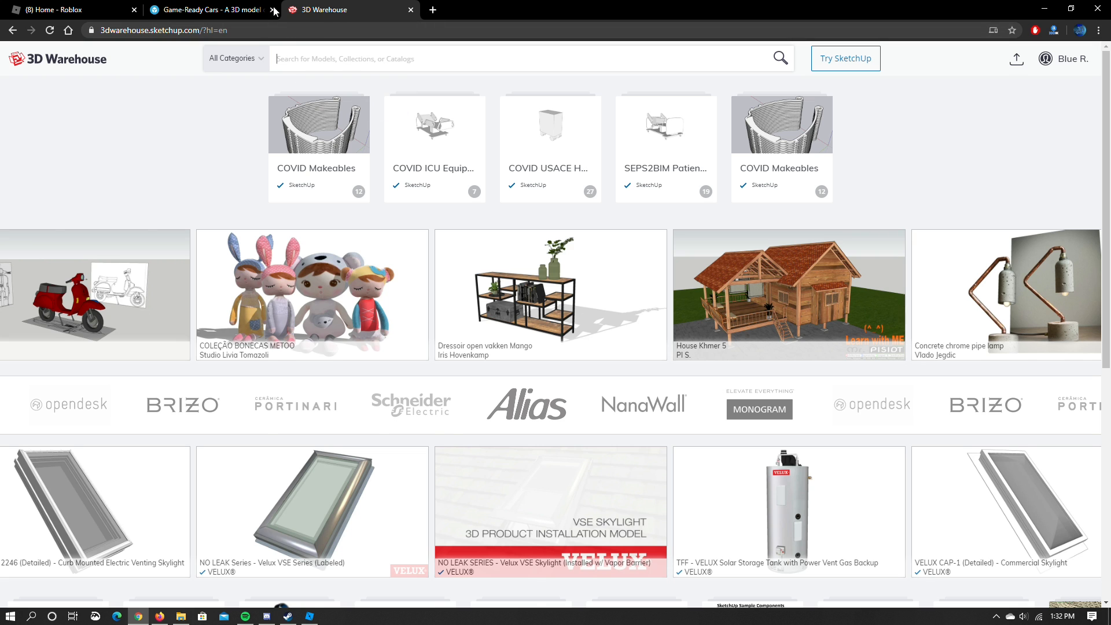
Return to the Sketchfab Game-Ready Cars collection and open the Chevrolet Camaro (Interior) model
{"action": "left_click", "coordinate": [247, 10]}
{"action": "scroll", "coordinate": [317, 278], "scroll_direction": "up", "scroll_amount": 14}
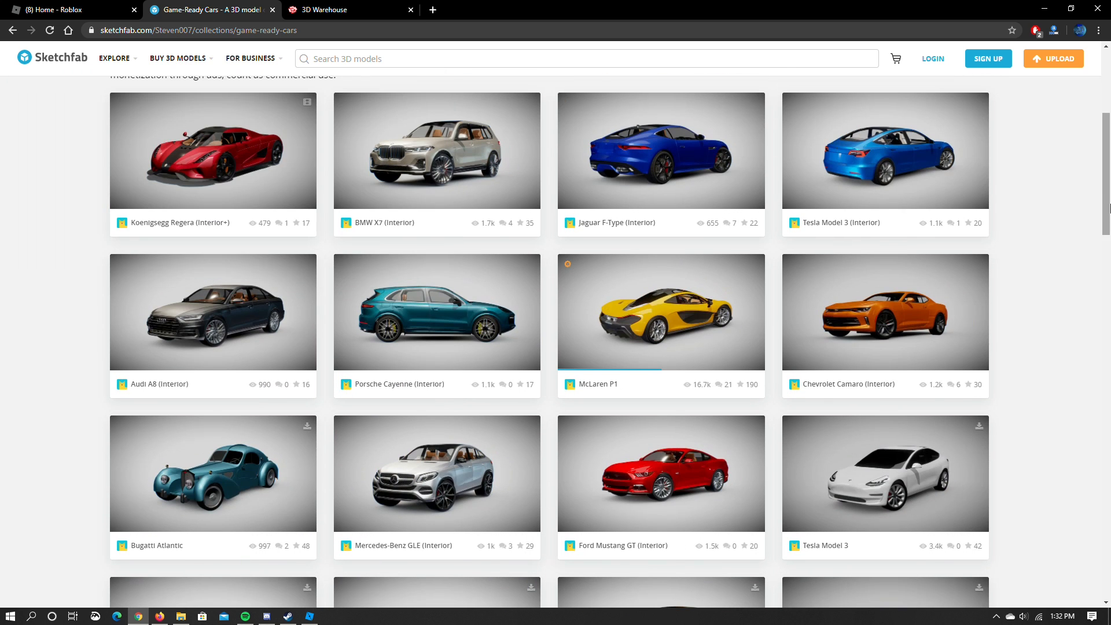
{"action": "left_click_drag", "start_coordinate": [1109, 208], "coordinate": [1109, 234]}
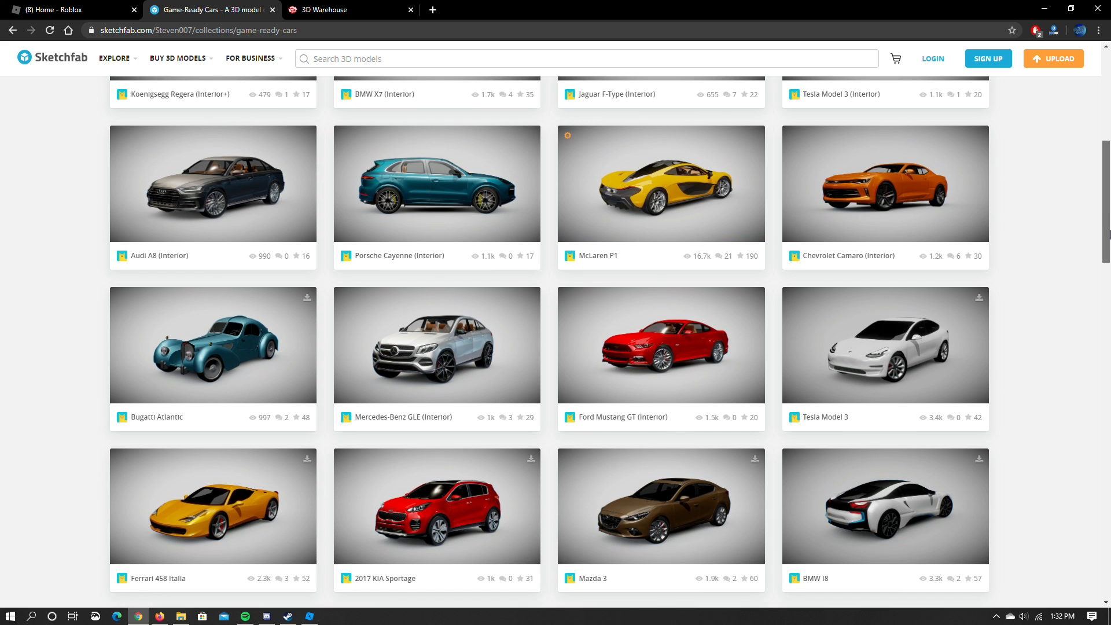
{"action": "left_click_drag", "start_coordinate": [1109, 234], "coordinate": [1109, 216]}
{"action": "left_click", "coordinate": [889, 280]}
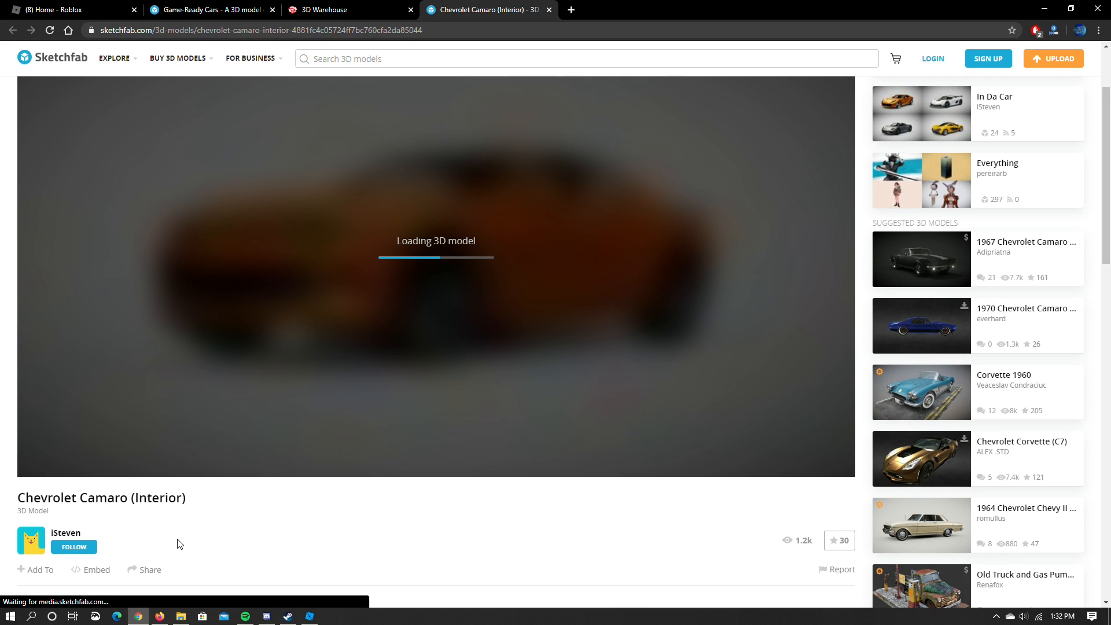
Highlight the triangle count in the Chevrolet Camaro's model details
{"action": "scroll", "coordinate": [176, 539], "scroll_direction": "down", "scroll_amount": 2}
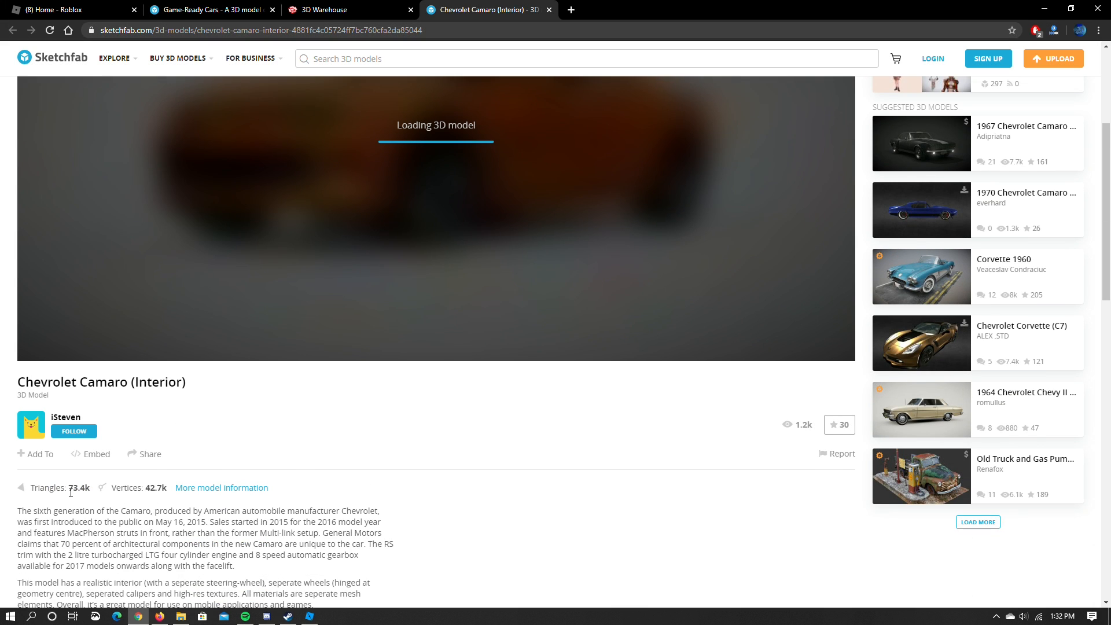
{"action": "double_click", "coordinate": [92, 489]}
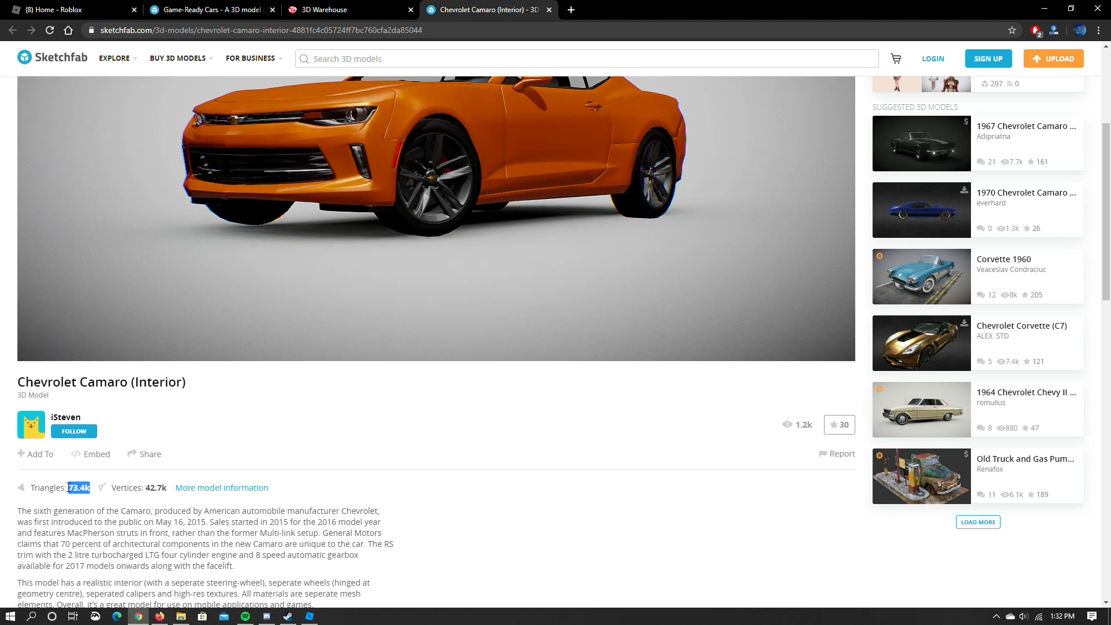
{"action": "left_click", "coordinate": [71, 489]}
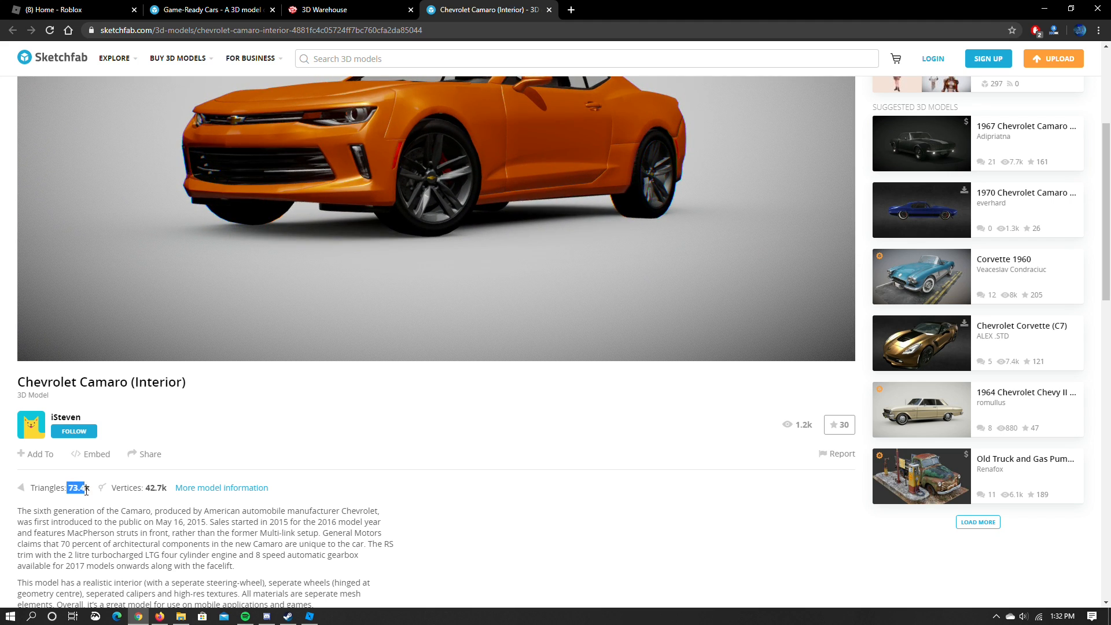
Examine the Camaro's bodywork and interior from several angles in the 3D viewer
{"action": "scroll", "coordinate": [300, 462], "scroll_direction": "up", "scroll_amount": 2}
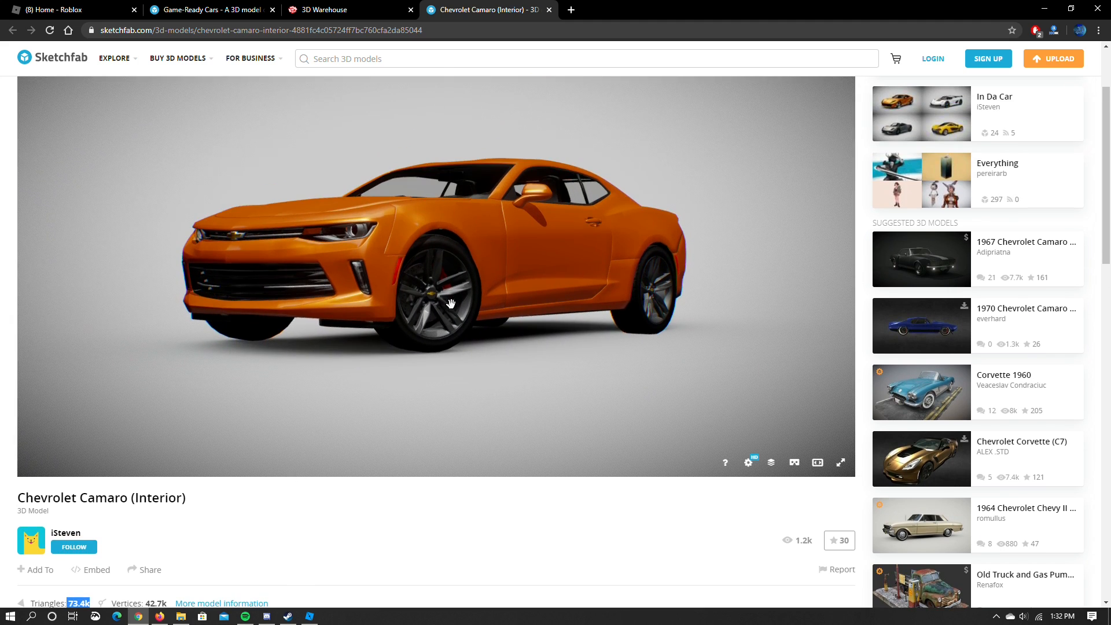
{"action": "left_click_drag", "start_coordinate": [503, 285], "coordinate": [381, 318]}
{"action": "scroll", "coordinate": [396, 221], "scroll_direction": "up", "scroll_amount": 3}
{"action": "scroll", "coordinate": [396, 221], "scroll_direction": "up", "scroll_amount": 5}
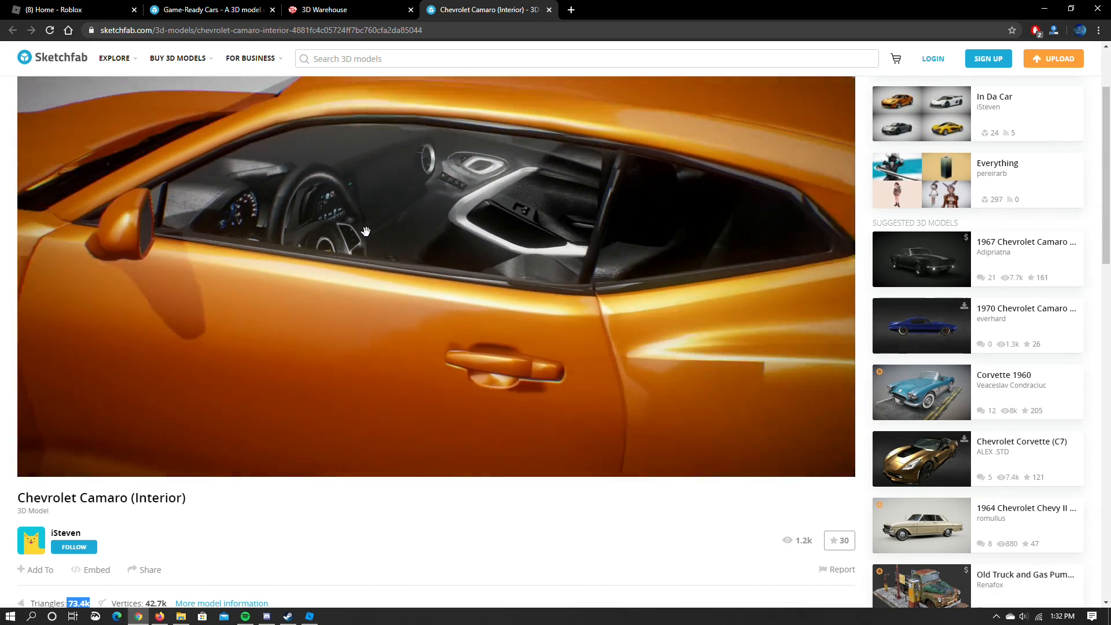
{"action": "scroll", "coordinate": [366, 231], "scroll_direction": "down", "scroll_amount": 4}
{"action": "left_click_drag", "start_coordinate": [280, 241], "coordinate": [229, 271]}
{"action": "scroll", "coordinate": [335, 267], "scroll_direction": "down", "scroll_amount": 2}
{"action": "left_click_drag", "start_coordinate": [568, 363], "coordinate": [219, 114]}
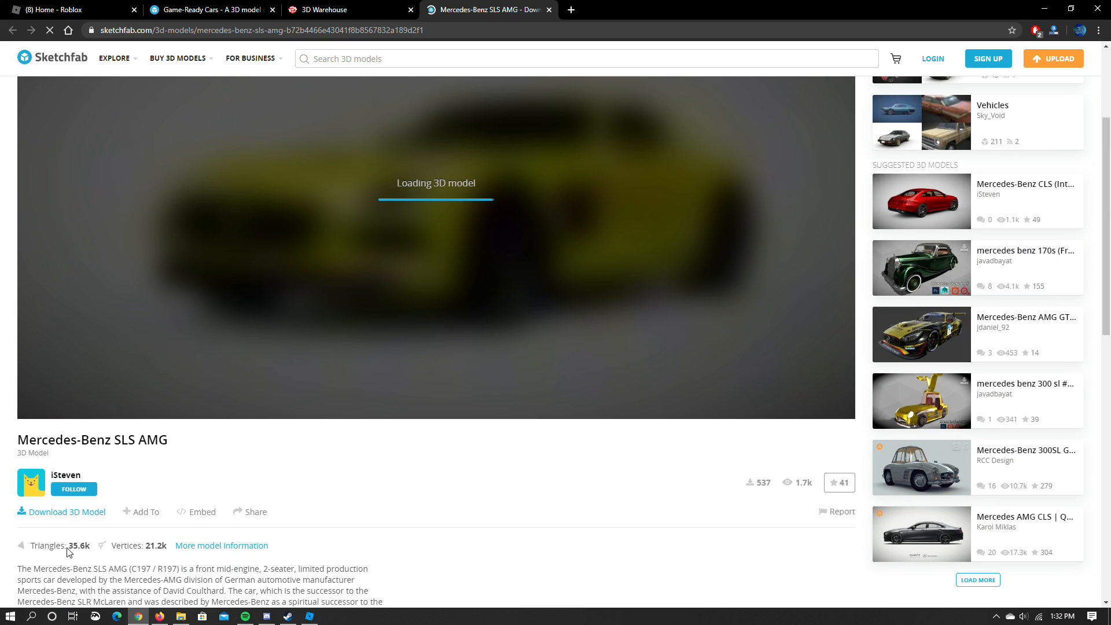
Examine the yellow Mercedes-Benz SLS AMG up close and from several angles in the 3D viewer
{"action": "scroll", "coordinate": [330, 456], "scroll_direction": "up", "scroll_amount": 2}
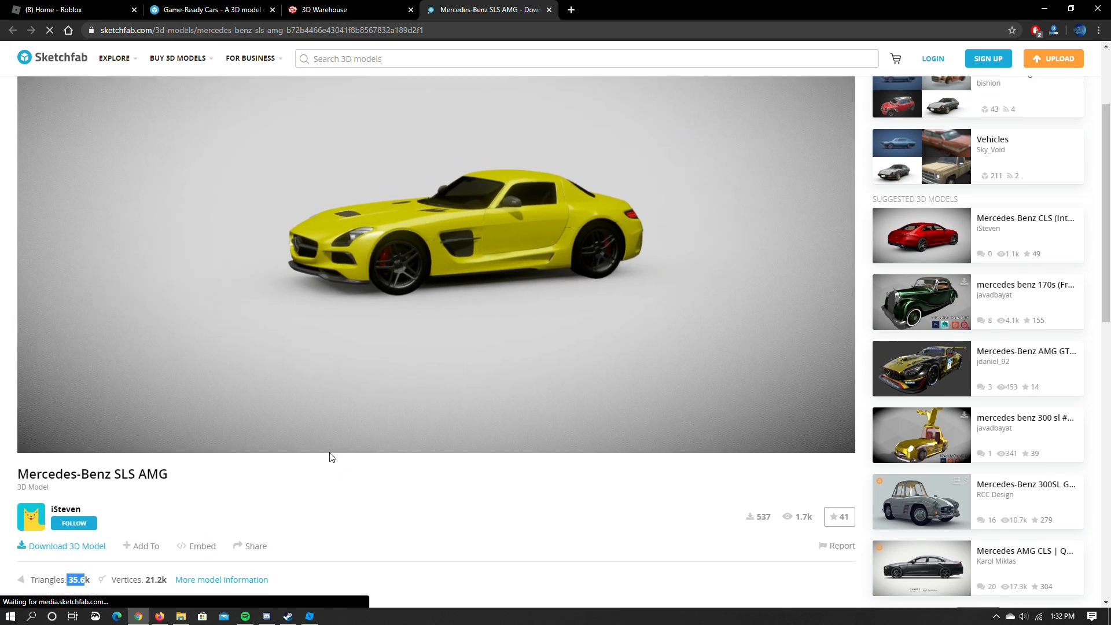
{"action": "mouse_move", "coordinate": [577, 334]}
{"action": "left_mouse_down"}
{"action": "mouse_move", "coordinate": [552, 347]}
{"action": "mouse_move", "coordinate": [531, 322]}
{"action": "mouse_move", "coordinate": [480, 318]}
{"action": "mouse_move", "coordinate": [405, 273]}
{"action": "mouse_move", "coordinate": [252, 280]}
{"action": "left_mouse_up"}
{"action": "scroll", "coordinate": [426, 280], "scroll_direction": "up", "scroll_amount": 5}
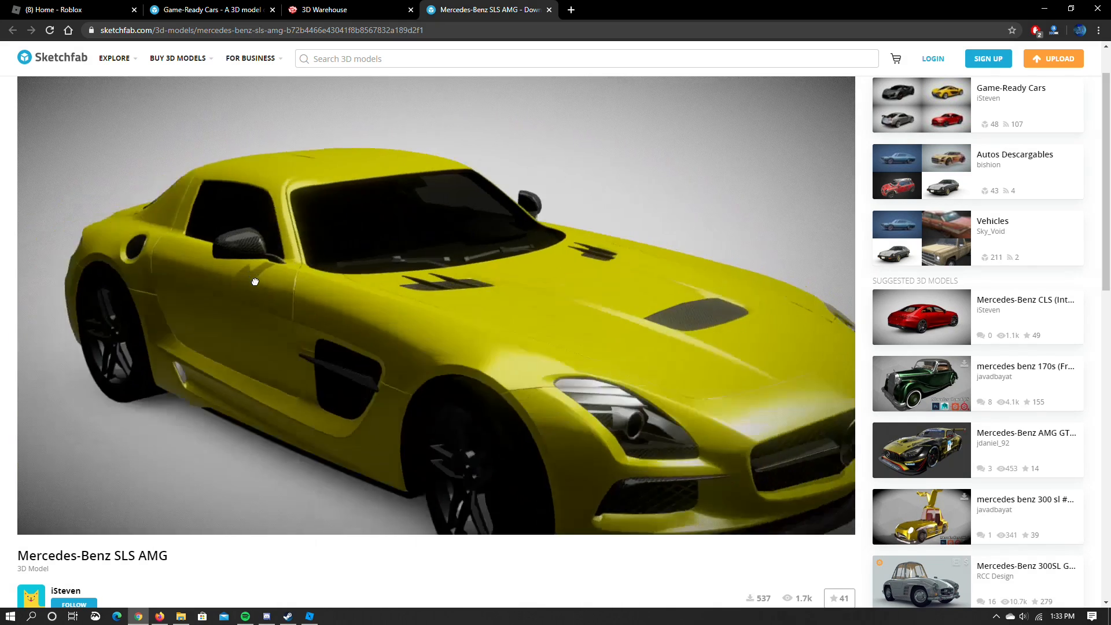
{"action": "scroll", "coordinate": [252, 280], "scroll_direction": "down", "scroll_amount": 4}
{"action": "left_click_drag", "start_coordinate": [384, 330], "coordinate": [365, 318]}
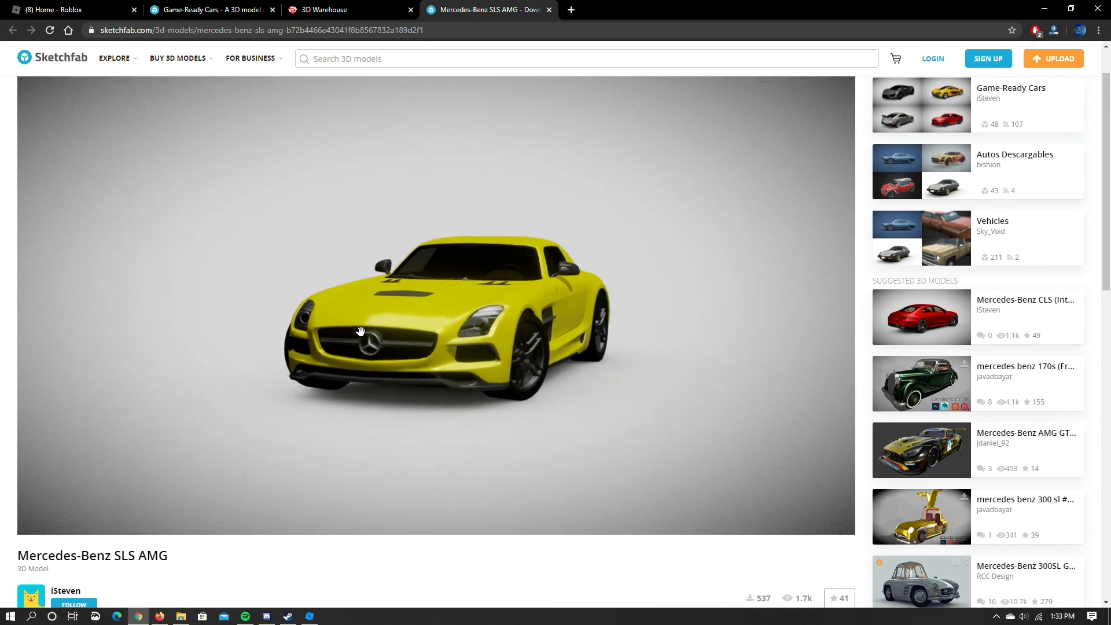
Look through the Mercedes-Benz SLS AMG's model details, description and licence information
{"action": "scroll", "coordinate": [9, 313], "scroll_direction": "down", "scroll_amount": 3}
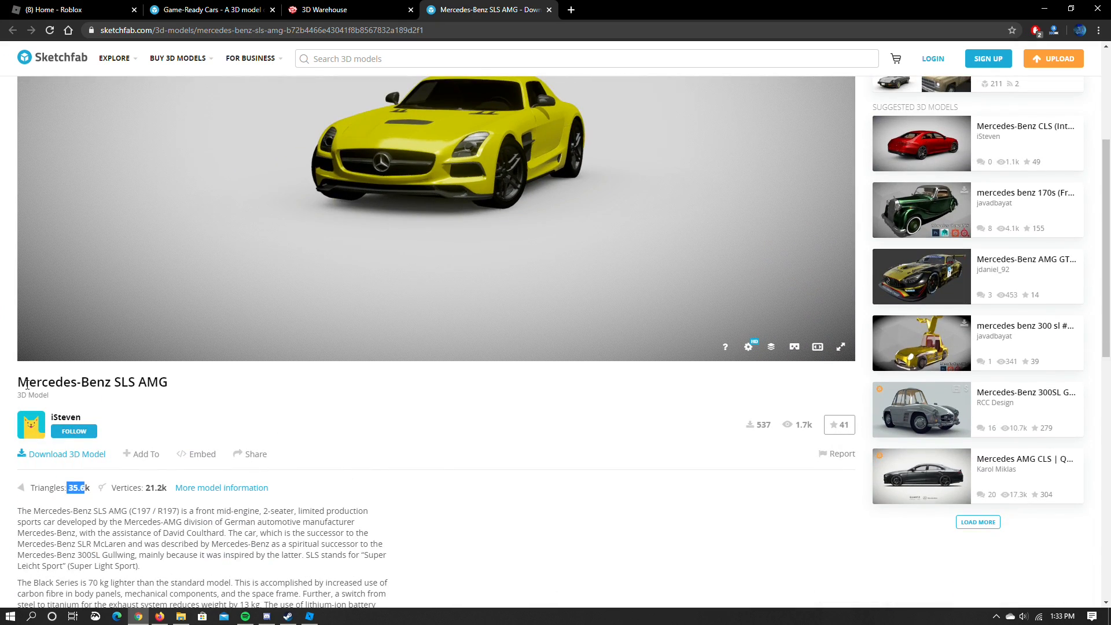
{"action": "left_click", "coordinate": [619, 488]}
{"action": "scroll", "coordinate": [540, 473], "scroll_direction": "down", "scroll_amount": 6}
{"action": "scroll", "coordinate": [268, 390], "scroll_direction": "up", "scroll_amount": 4}
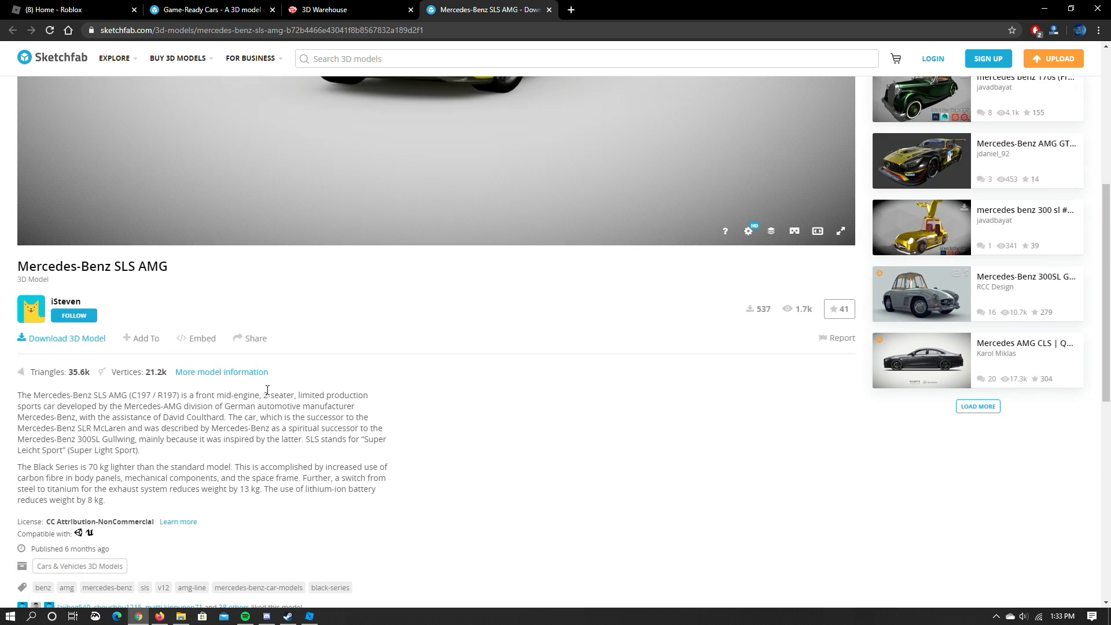
Try to download the Mercedes-Benz SLS AMG model and dismiss the login form
{"action": "mouse_move", "coordinate": [3, 338]}
{"action": "left_mouse_down"}
{"action": "mouse_move", "coordinate": [95, 346]}
{"action": "mouse_move", "coordinate": [7, 349]}
{"action": "left_mouse_up"}
{"action": "left_click", "coordinate": [50, 344]}
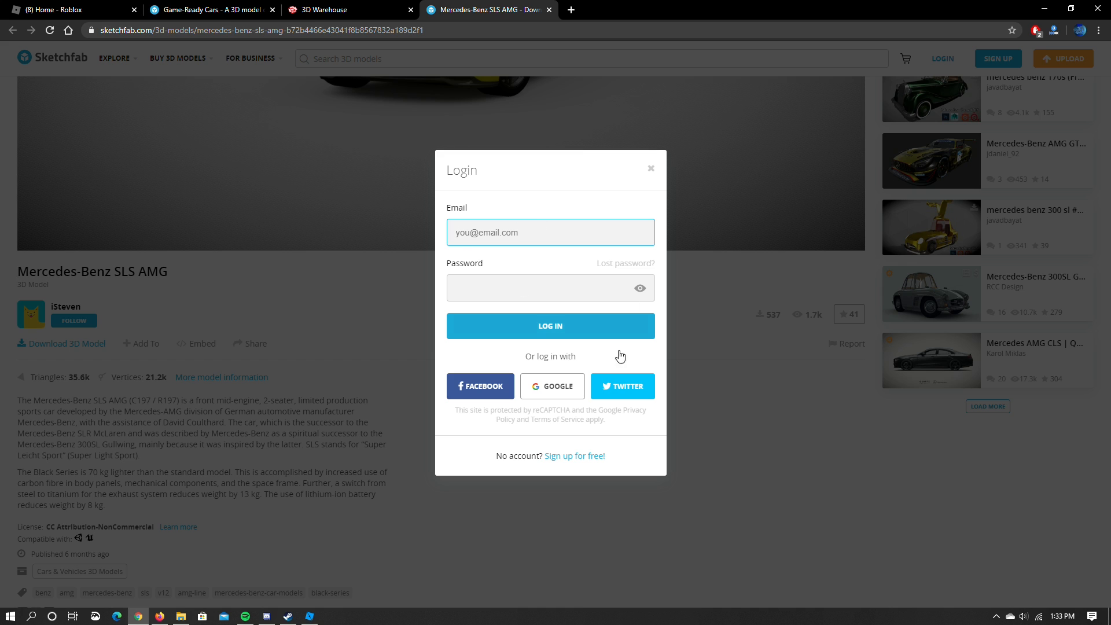
{"action": "left_click", "coordinate": [650, 168]}
Copy the Mercedes-Benz SLS AMG page address and load it in the new tab in Firefox
{"action": "left_click", "coordinate": [261, 30]}
{"action": "key", "text": "ctrl+c"}
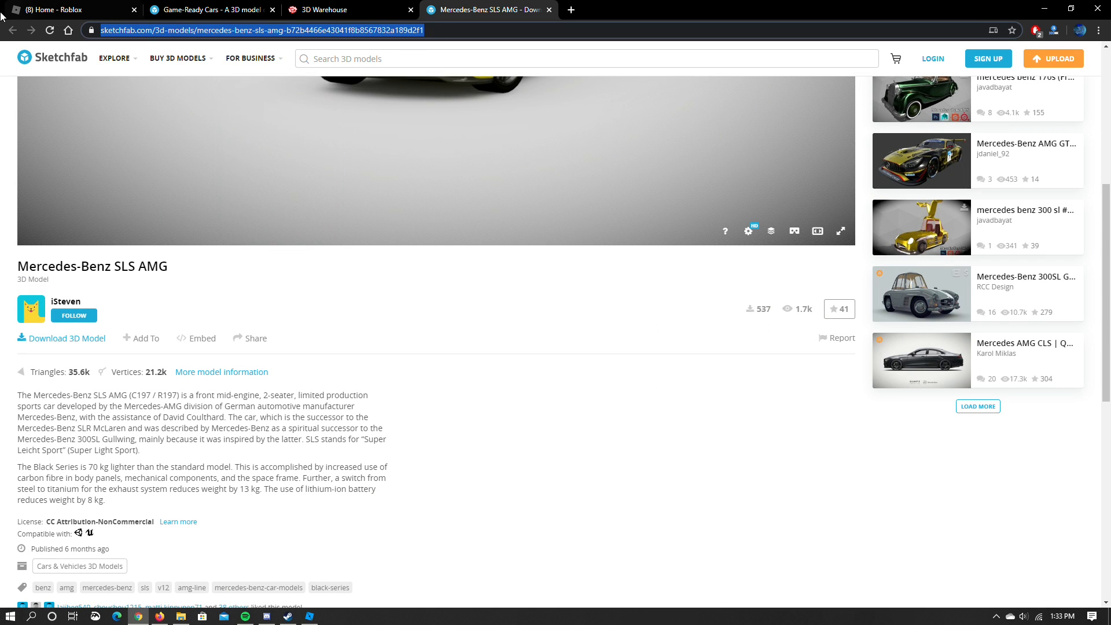
{"action": "left_click", "coordinate": [159, 616]}
{"action": "left_click", "coordinate": [247, 22]}
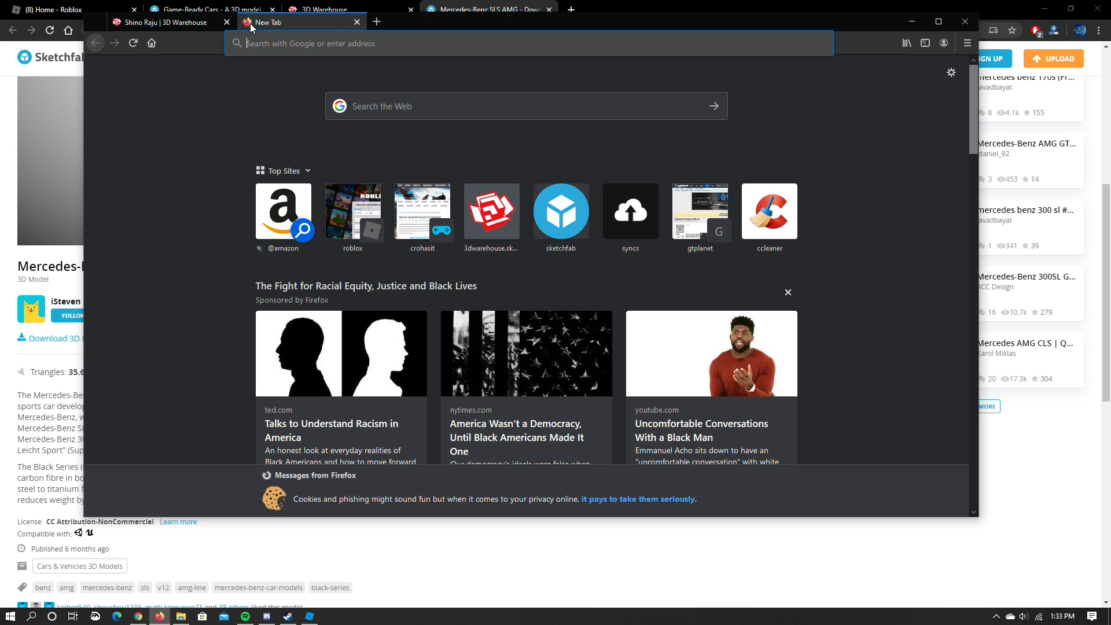
{"action": "key", "text": "ctrl+v"}
{"action": "key", "text": "BackSpace"}
{"action": "key", "text": "Return"}
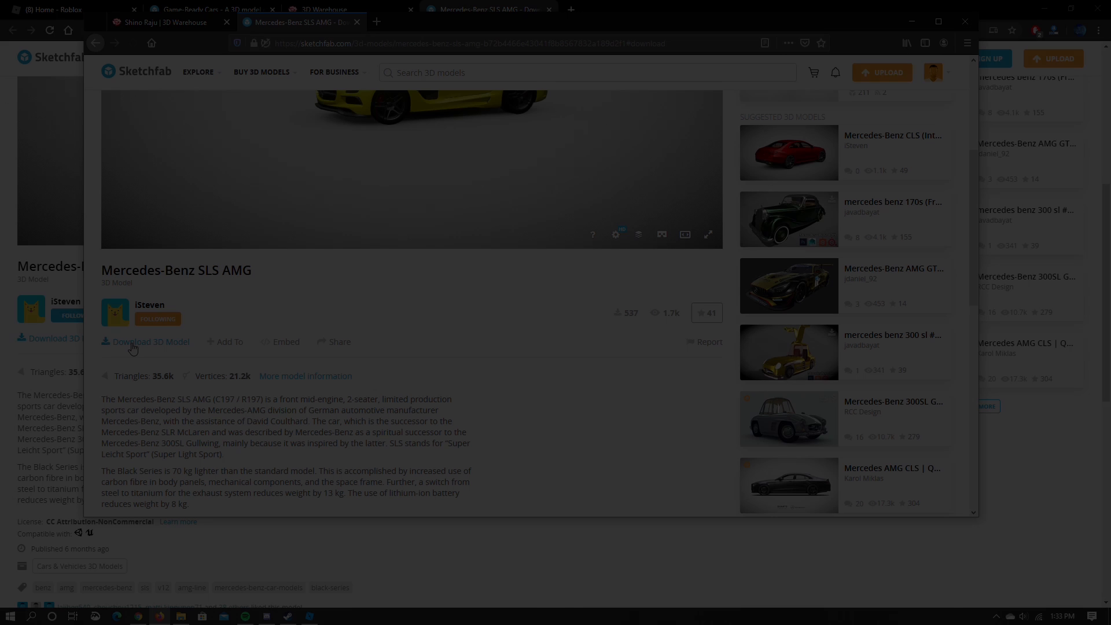
Download the Mercedes-Benz SLS AMG in its original fbx format and save mercedes-benz-sls-amg.zip
{"action": "left_click", "coordinate": [133, 346]}
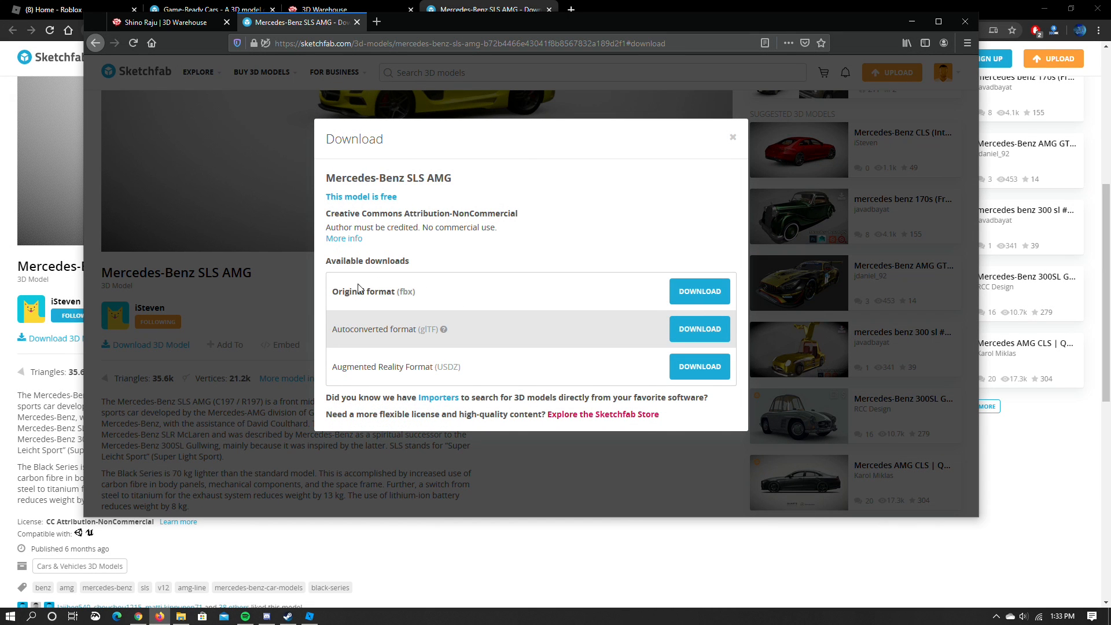
{"action": "left_click_drag", "start_coordinate": [333, 296], "coordinate": [444, 294]}
{"action": "left_click", "coordinate": [447, 294]}
{"action": "double_click", "coordinate": [403, 291]}
{"action": "left_click", "coordinate": [699, 291]}
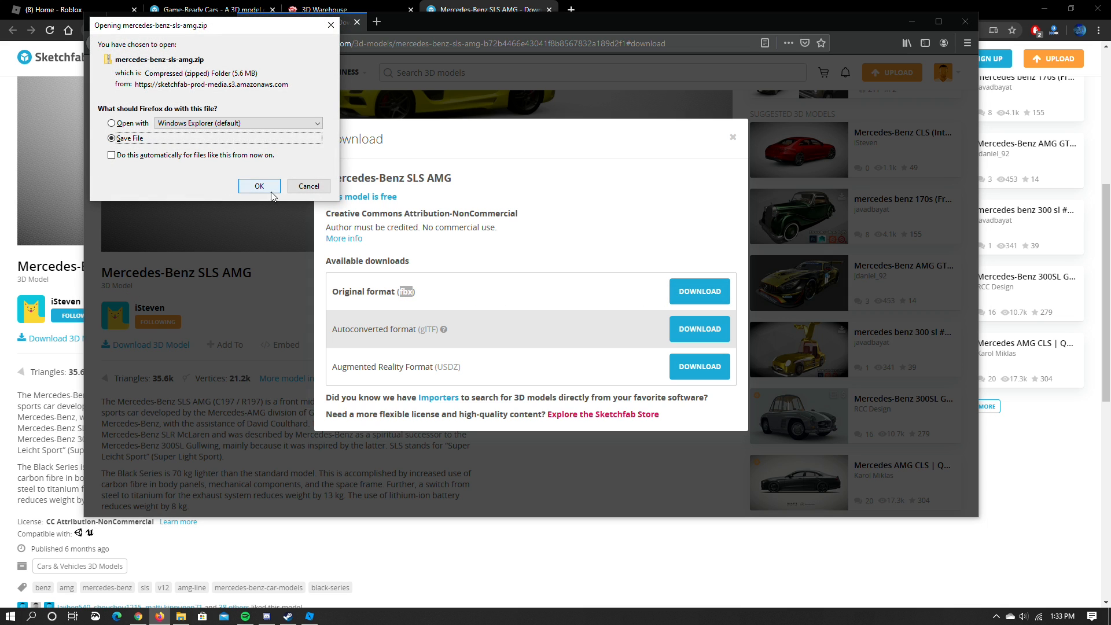
{"action": "left_click", "coordinate": [259, 186]}
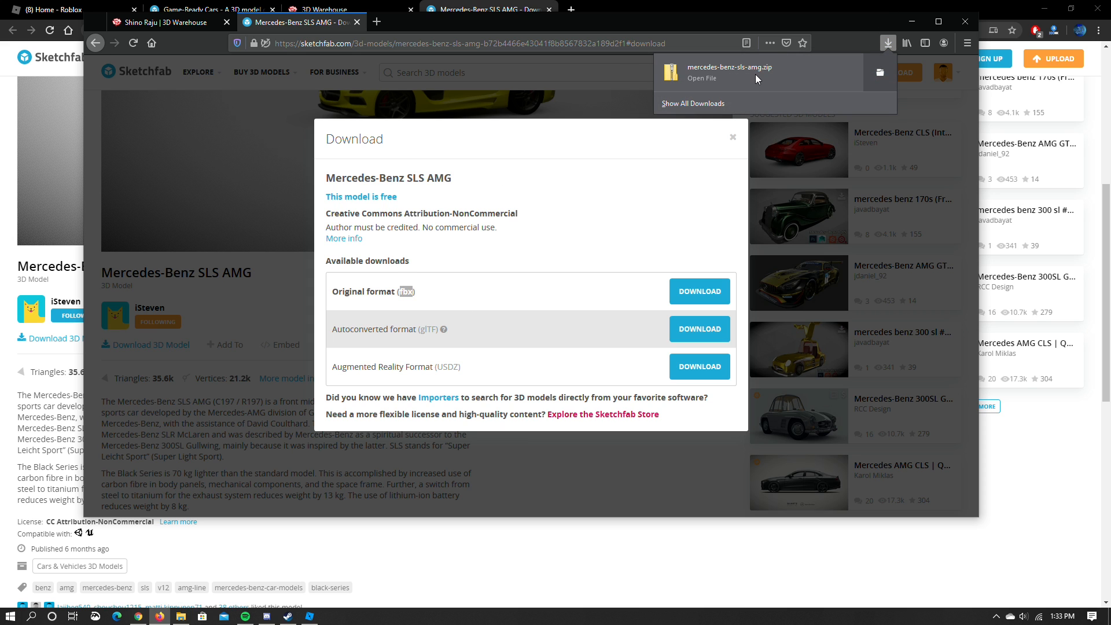
Show mercedes-benz-sls-amg.zip in the sls amg folder, extract it there and close the extracted folder's window
{"action": "left_click", "coordinate": [879, 72]}
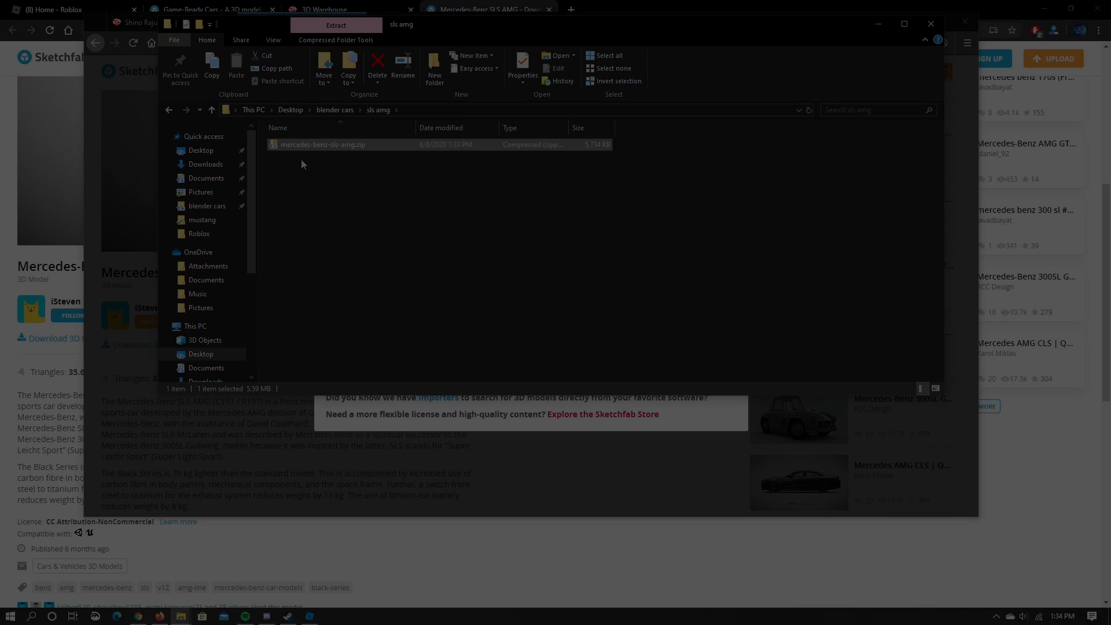
{"action": "left_click", "coordinate": [359, 183]}
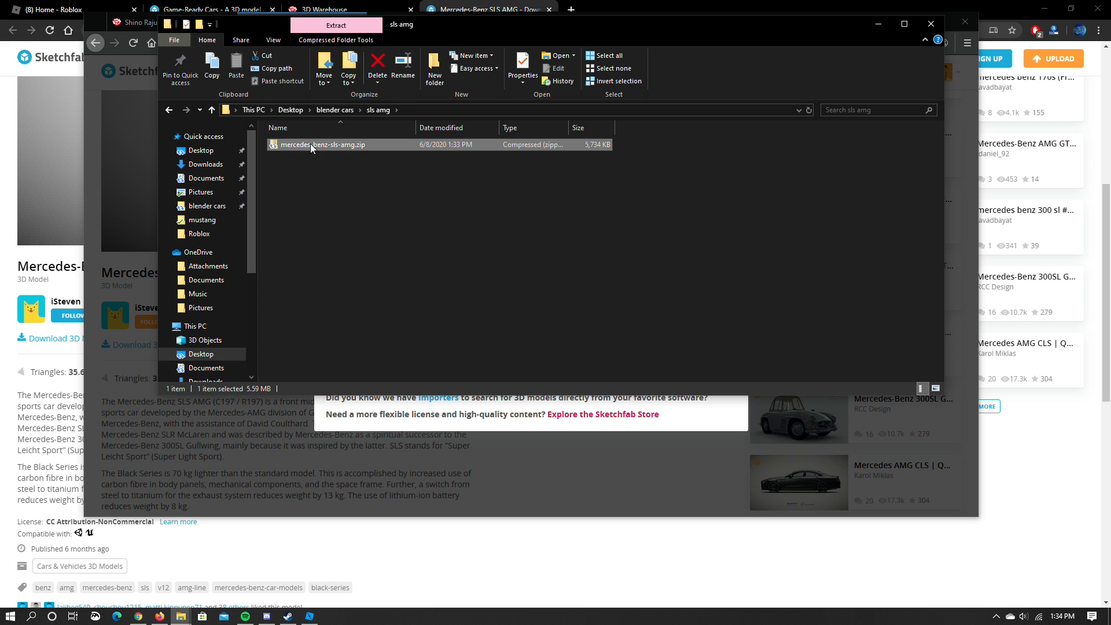
{"action": "right_click", "coordinate": [311, 144]}
{"action": "left_click", "coordinate": [359, 182]}
{"action": "left_click", "coordinate": [659, 420]}
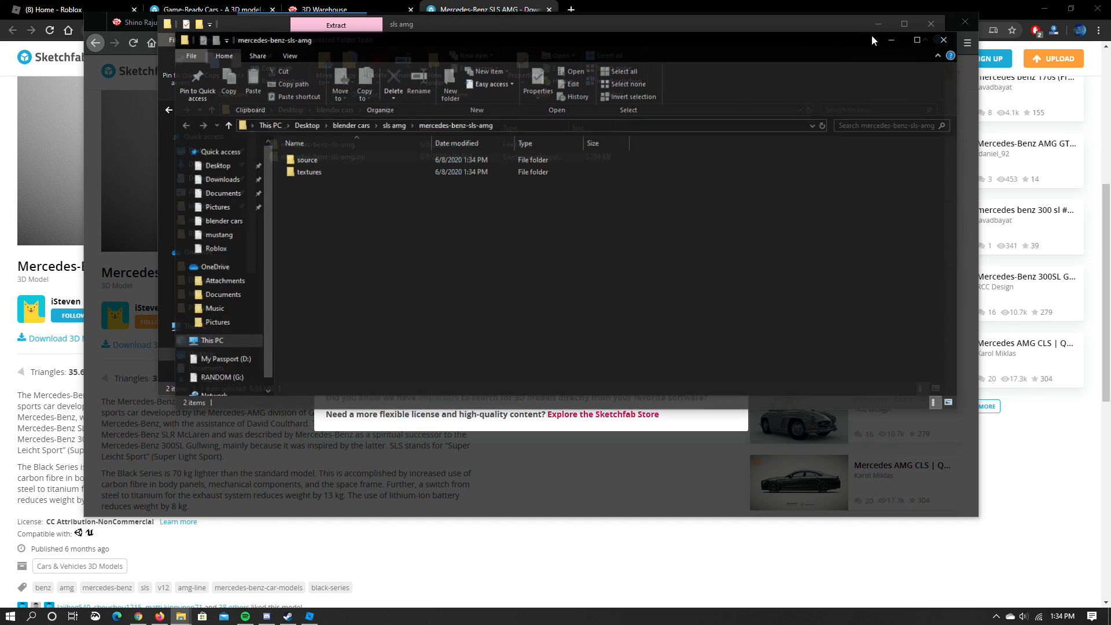
{"action": "left_click", "coordinate": [948, 37]}
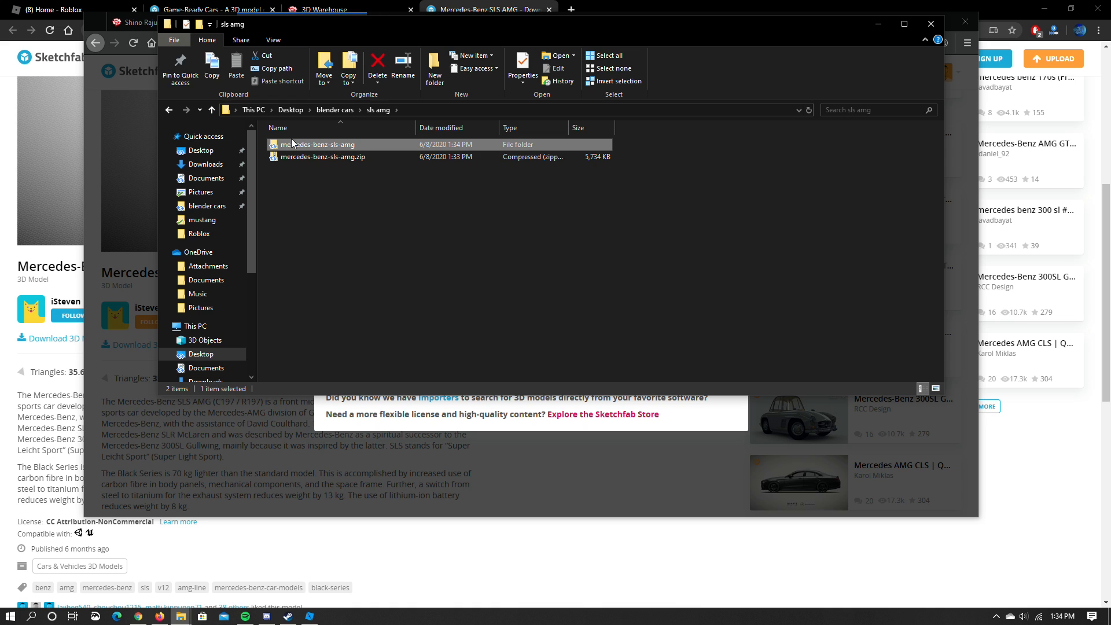
Extract Mercedes-Benz SLS AMG.zip inside the source folder of the extracted mercedes-benz-sls-amg folder
{"action": "double_click", "coordinate": [333, 146]}
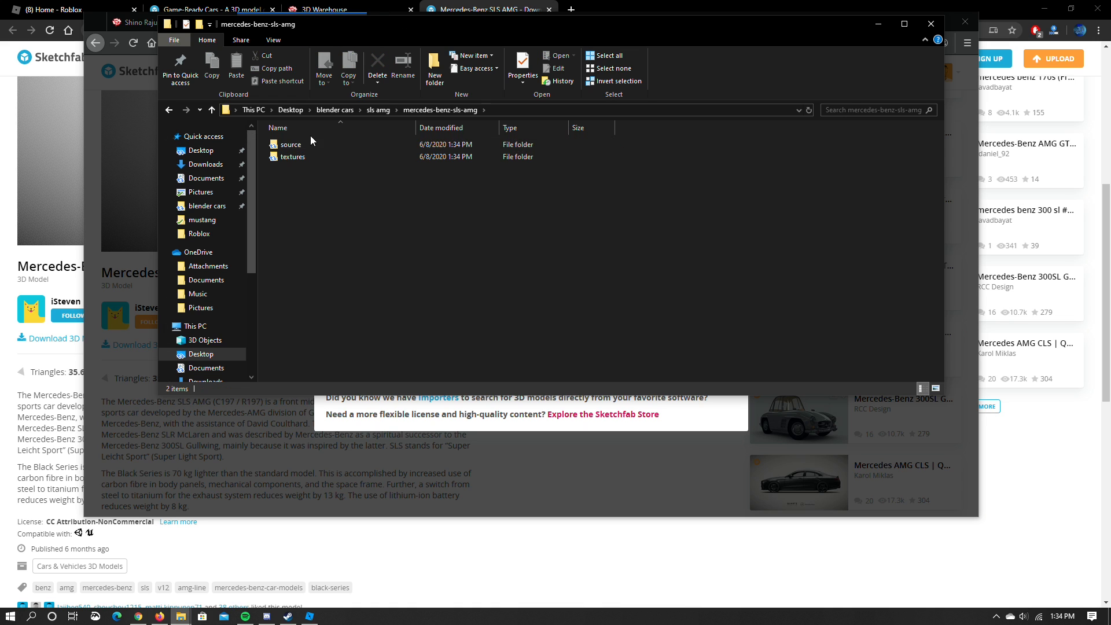
{"action": "double_click", "coordinate": [295, 148]}
{"action": "left_click", "coordinate": [354, 146]}
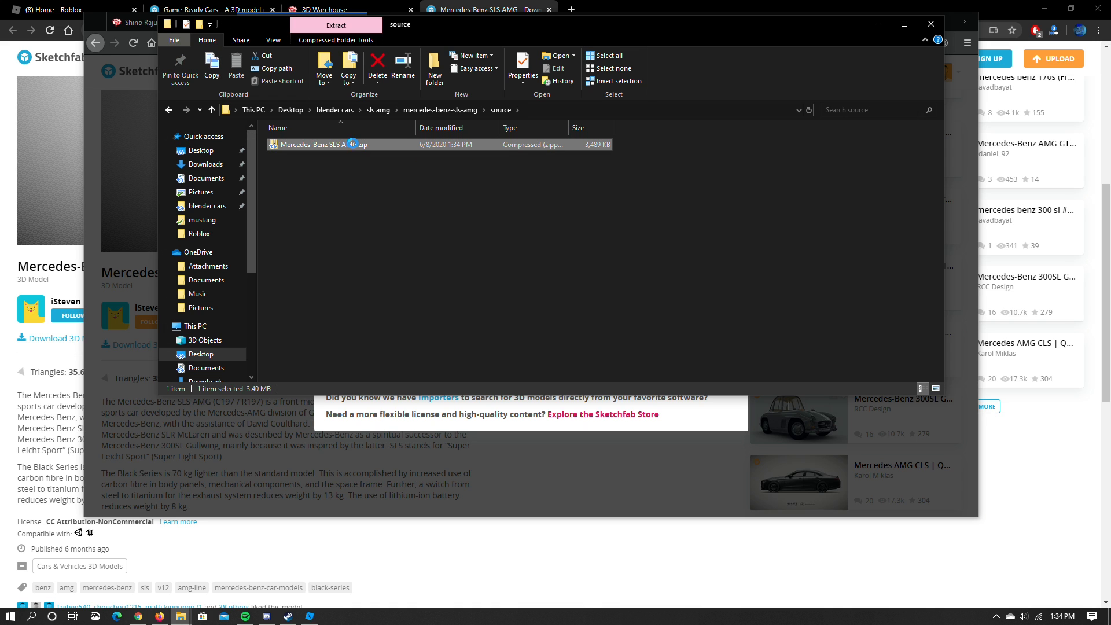
{"action": "right_click", "coordinate": [354, 145]}
{"action": "left_click", "coordinate": [391, 182]}
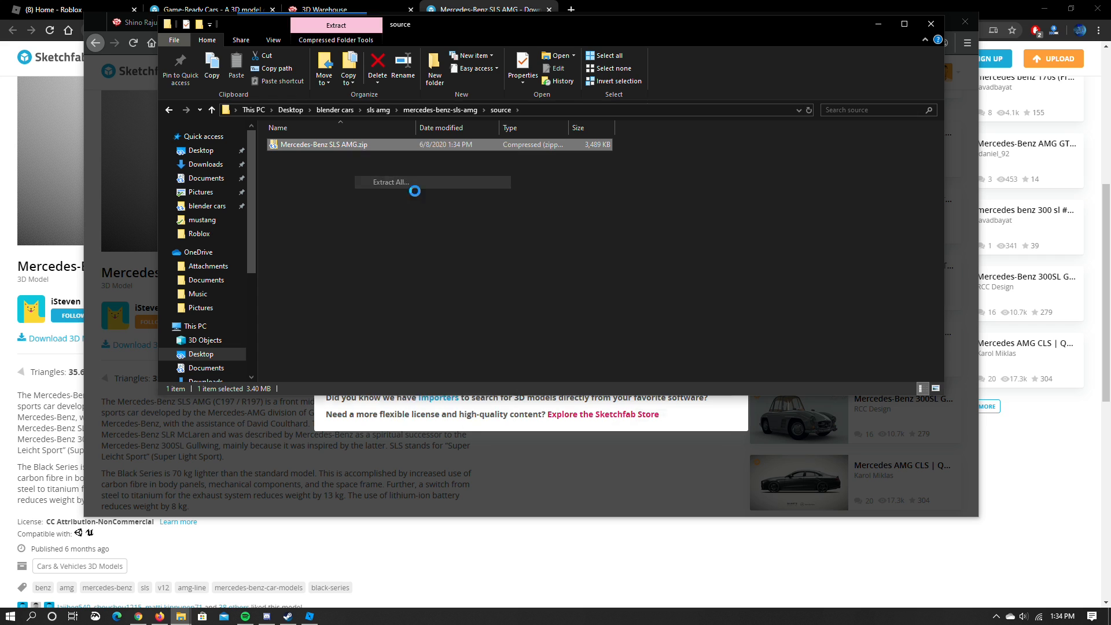
{"action": "left_click", "coordinate": [659, 421]}
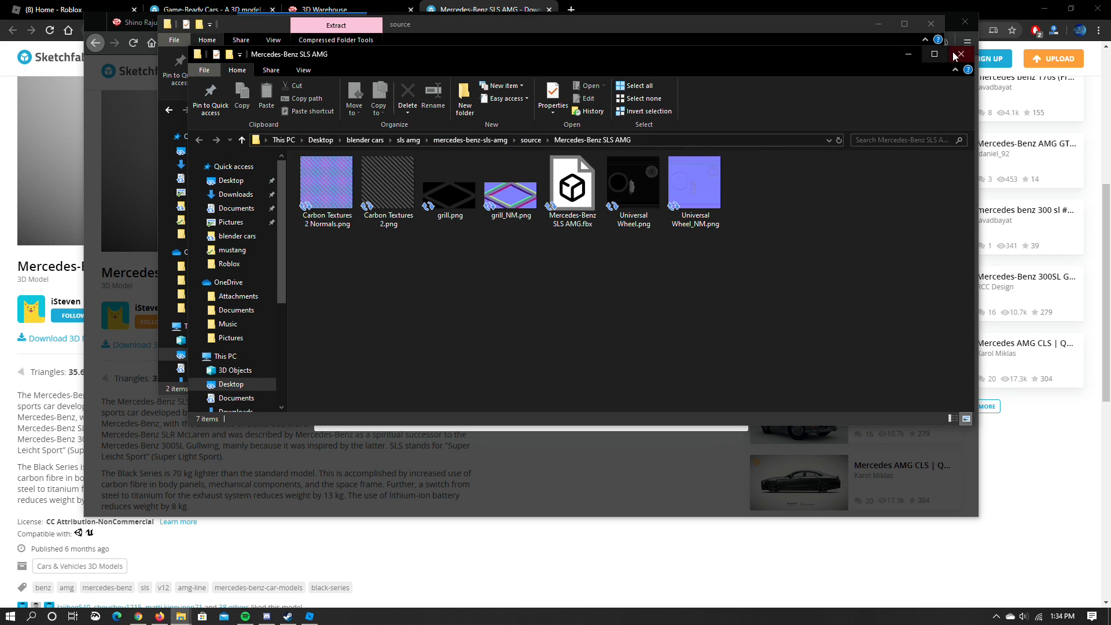
Close the extra folder window, locate the fbx file in the extracted Mercedes-Benz SLS AMG folder and minimize File Explorer
{"action": "left_click", "coordinate": [960, 54]}
{"action": "double_click", "coordinate": [347, 144]}
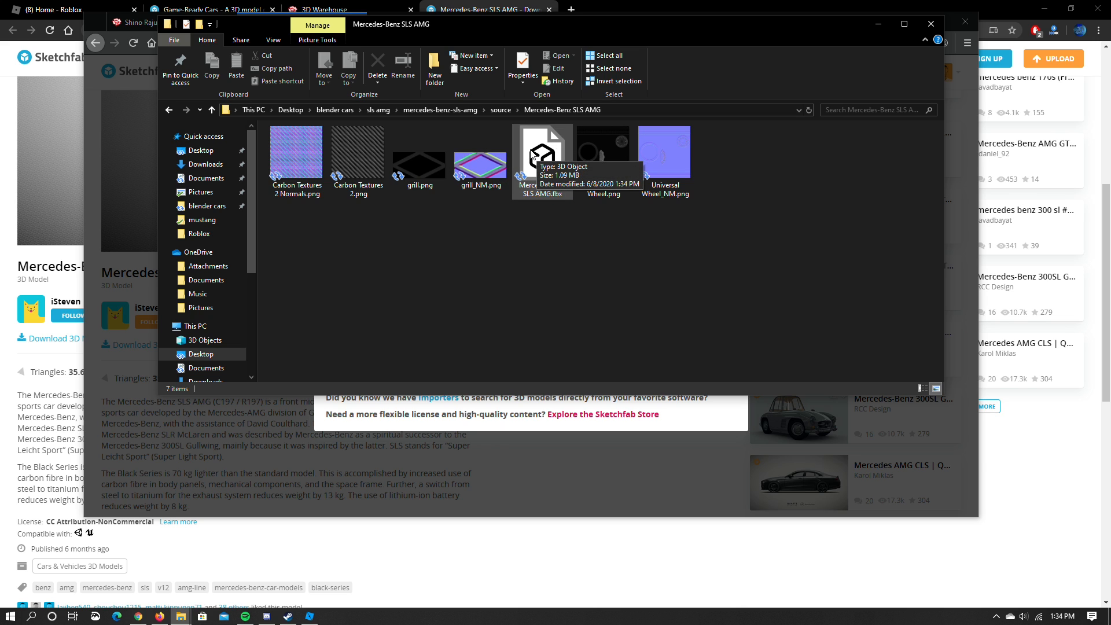
{"action": "left_click", "coordinate": [878, 23]}
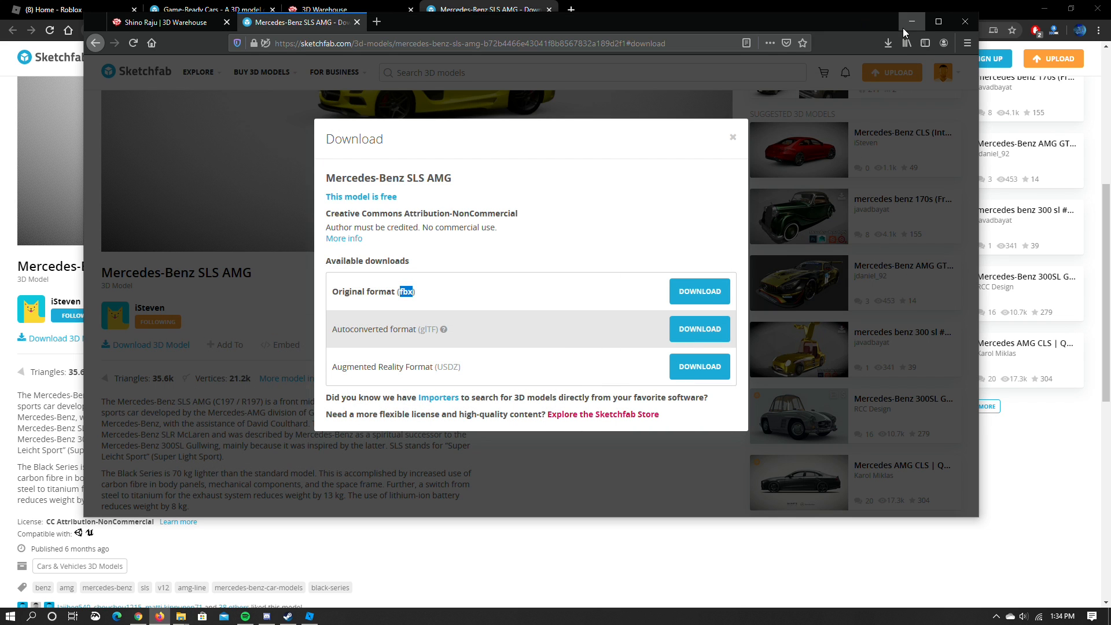
Switch to Roblox Studio and create a new Baseplate place
{"action": "left_click", "coordinate": [309, 616]}
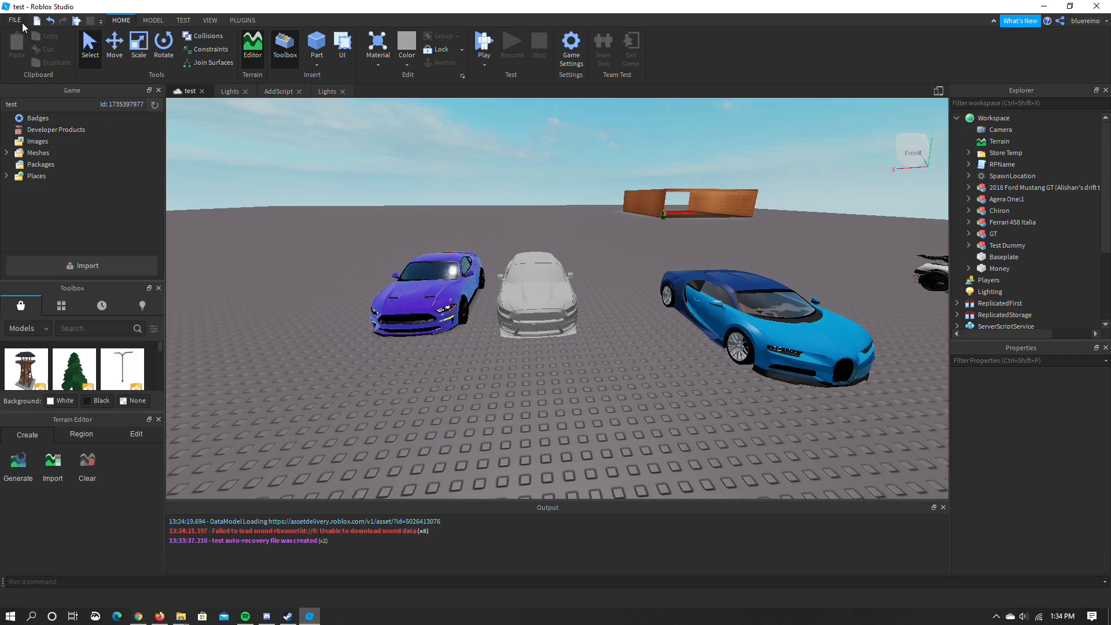
{"action": "left_click", "coordinate": [14, 21]}
{"action": "left_click", "coordinate": [60, 43]}
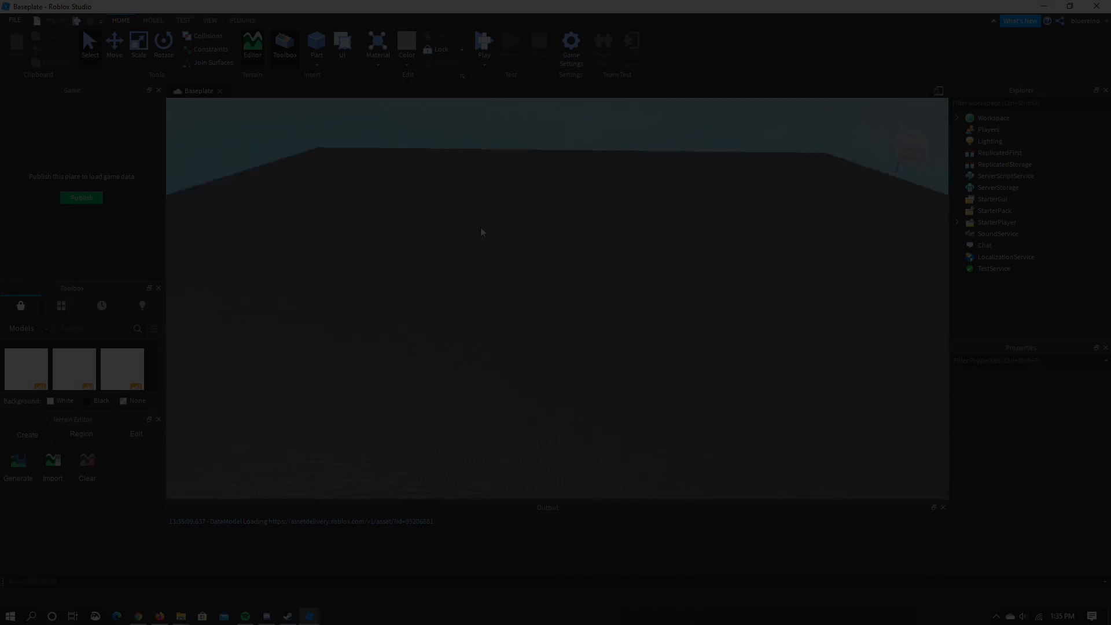
{"action": "right_click_drag", "start_coordinate": [481, 227], "coordinate": [480, 227]}
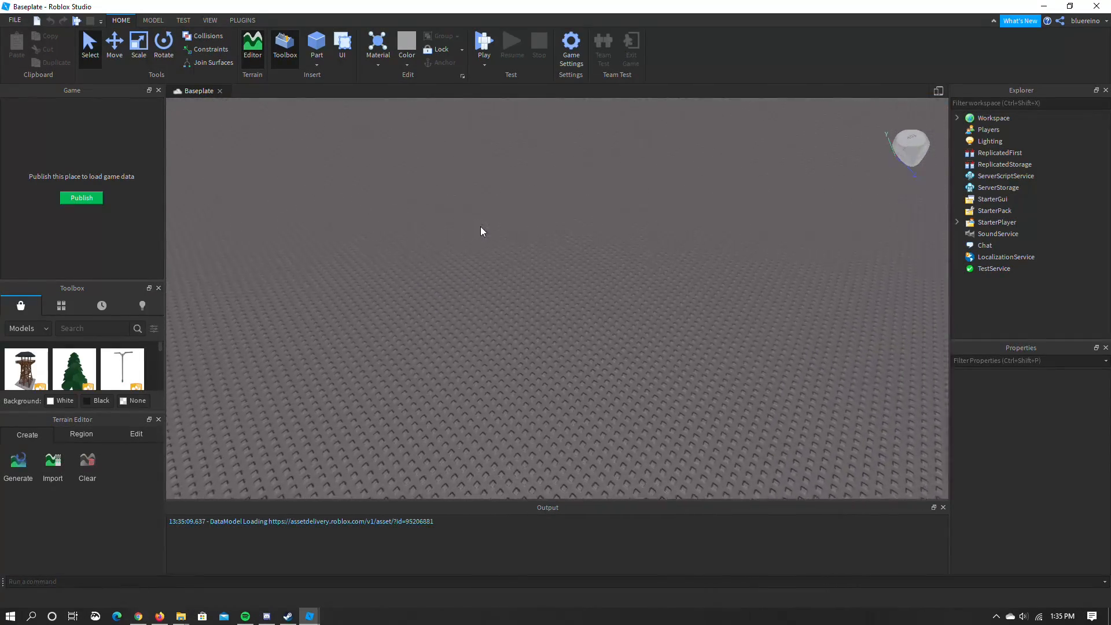
Close the Game Explorer and give the Toolbox more height above the Terrain Editor
{"action": "left_click", "coordinate": [159, 89]}
{"action": "right_click_drag", "start_coordinate": [387, 301], "coordinate": [386, 301]}
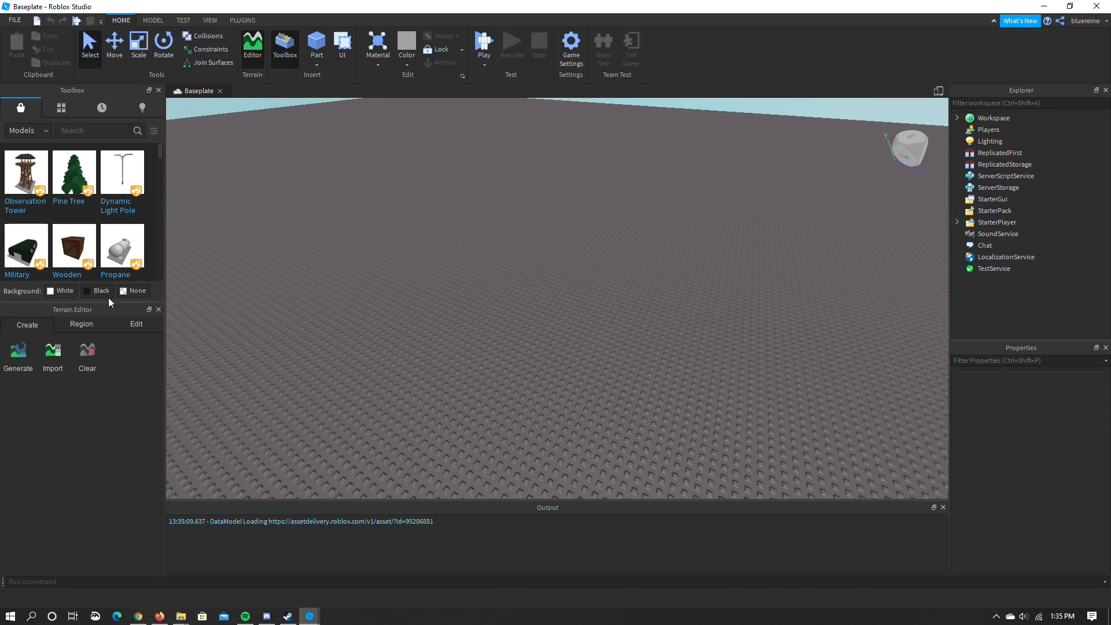
{"action": "left_click_drag", "start_coordinate": [92, 299], "coordinate": [106, 517]}
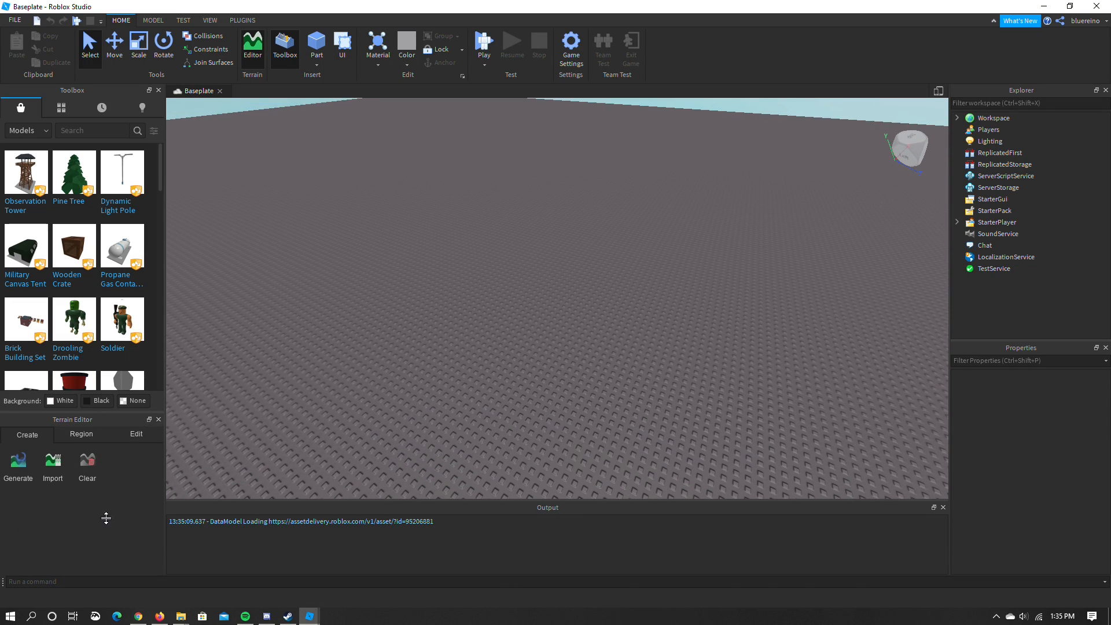
{"action": "right_click_drag", "start_coordinate": [619, 343], "coordinate": [521, 366]}
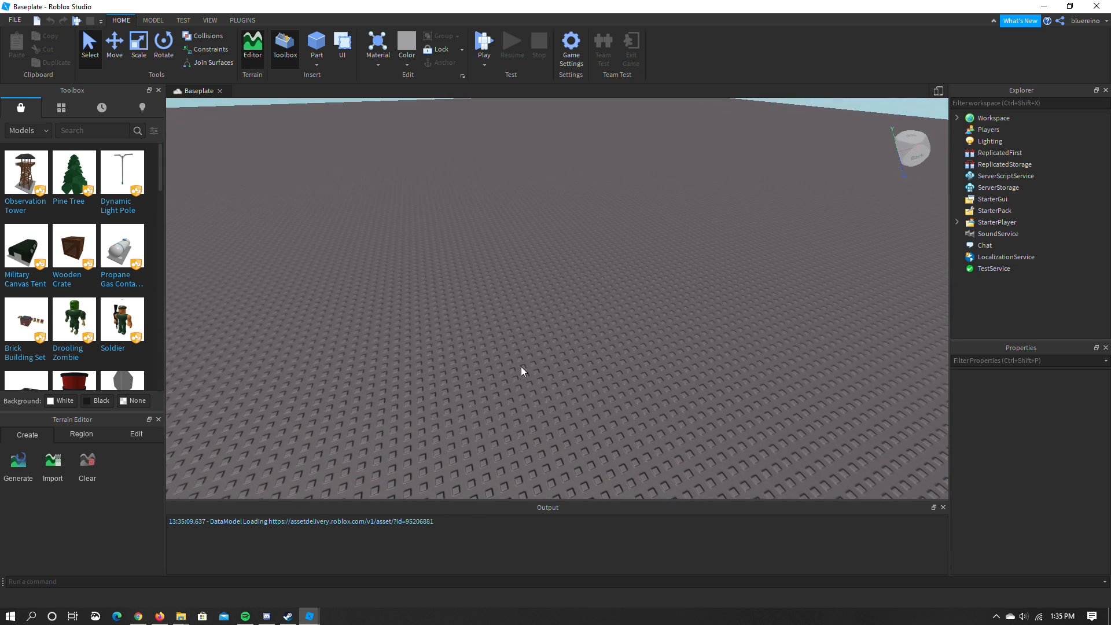
Publish the place to Roblox as a new game named "random" and close the publishing dialog
{"action": "left_click", "coordinate": [15, 21]}
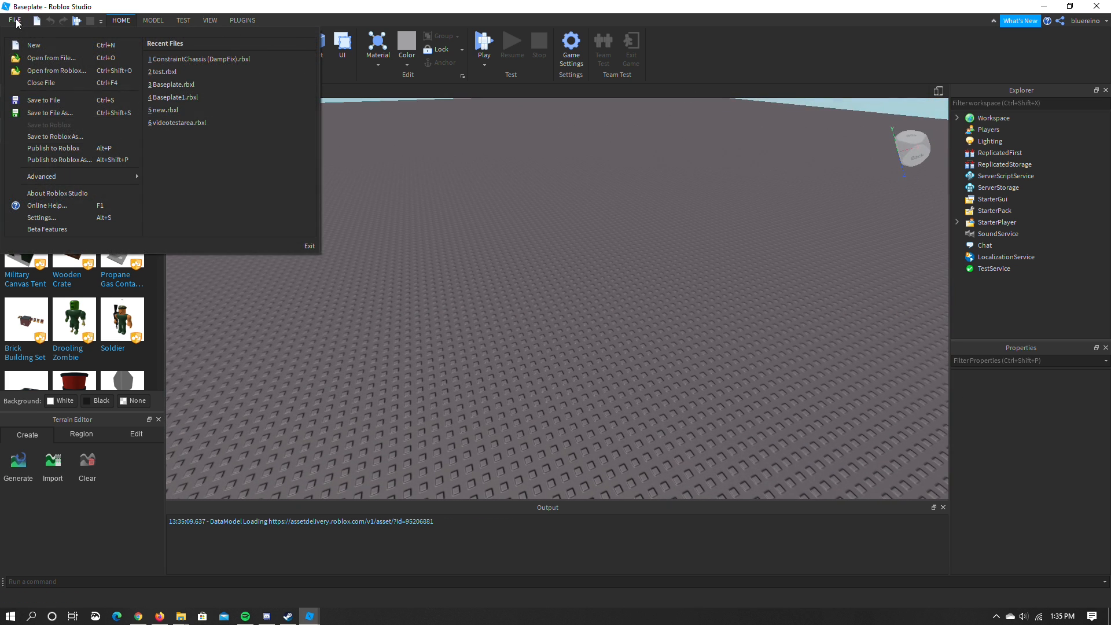
{"action": "left_click", "coordinate": [53, 148]}
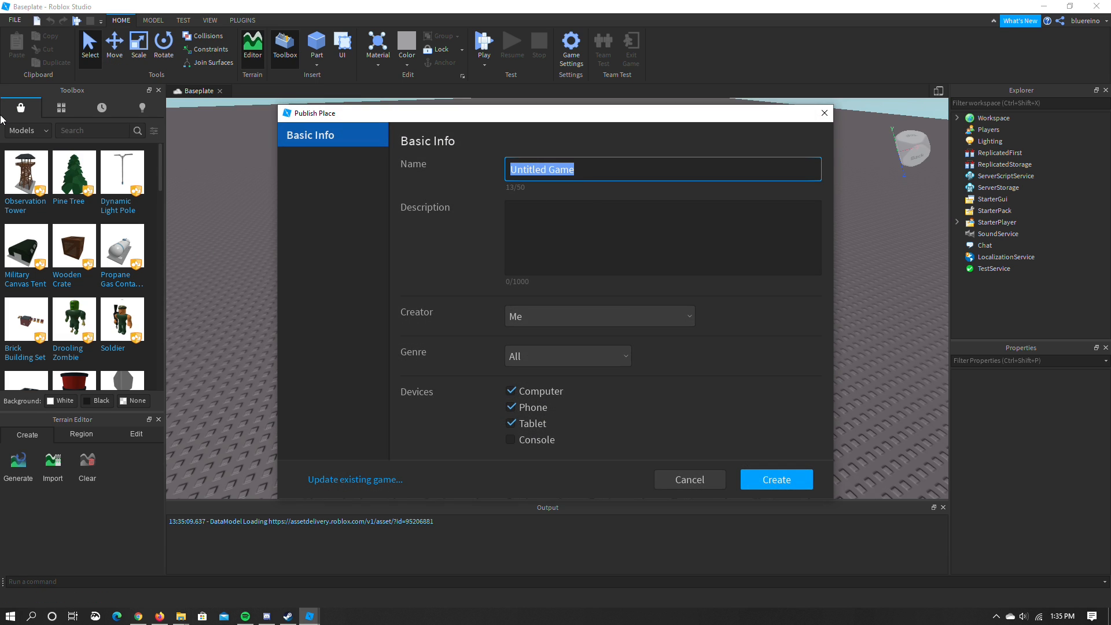
{"action": "type", "text": "random"}
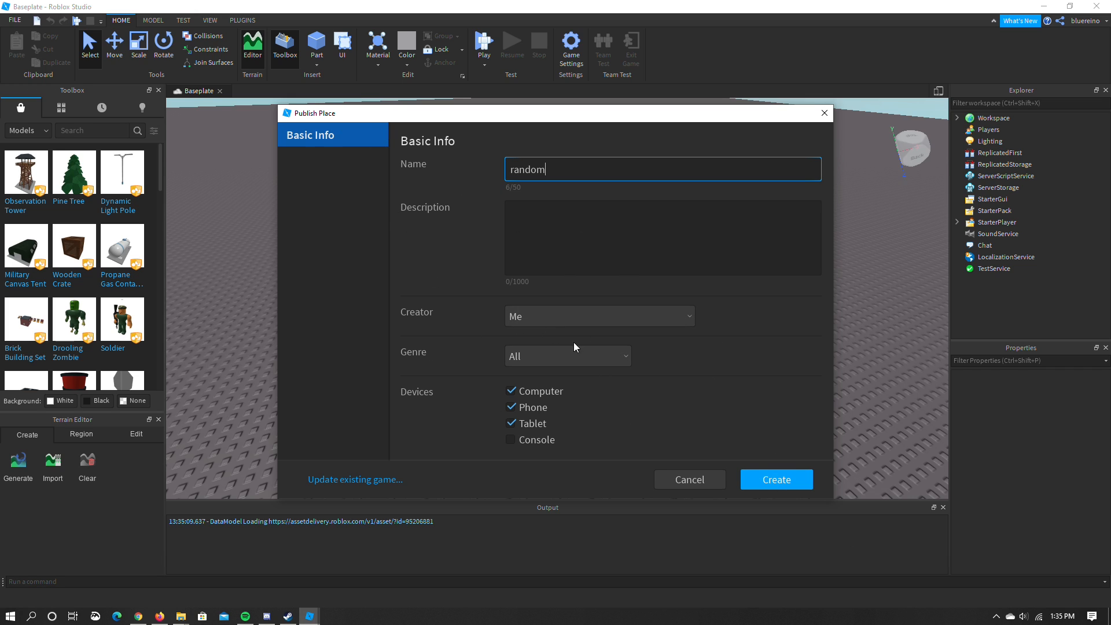
{"action": "left_click", "coordinate": [776, 480]}
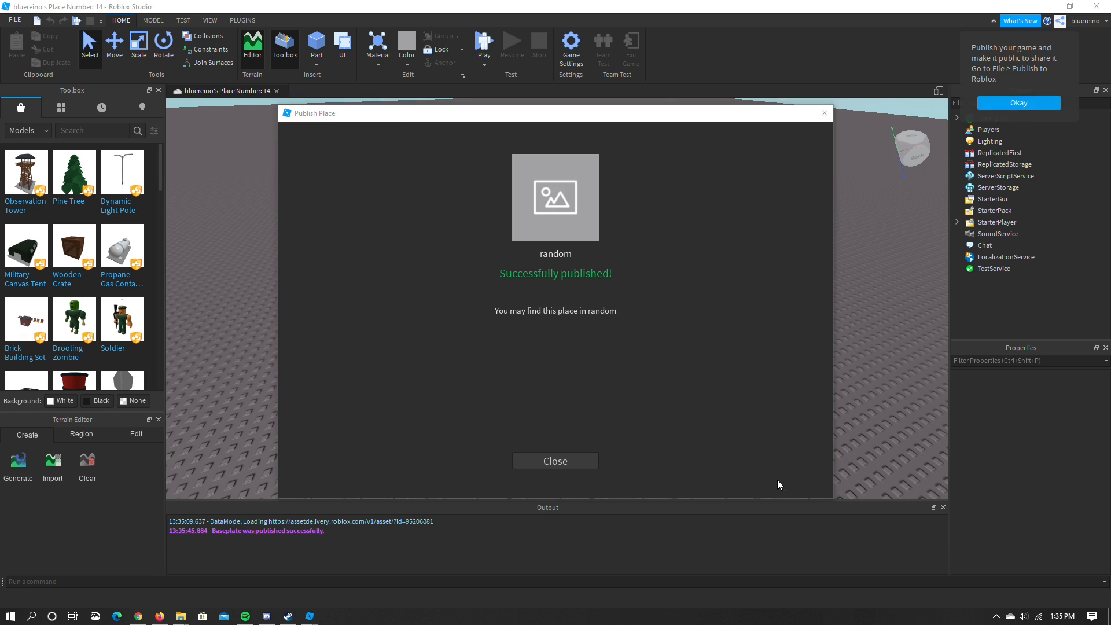
{"action": "left_click", "coordinate": [548, 462]}
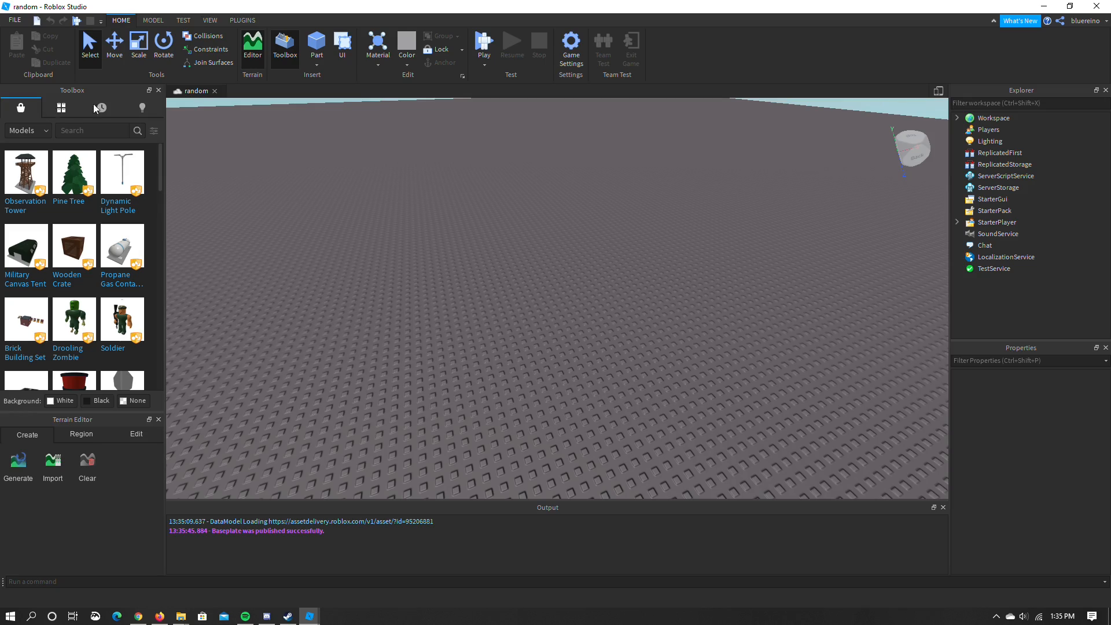
Show the Game Explorer for the published place
{"action": "right_click_drag", "start_coordinate": [642, 244], "coordinate": [642, 244]}
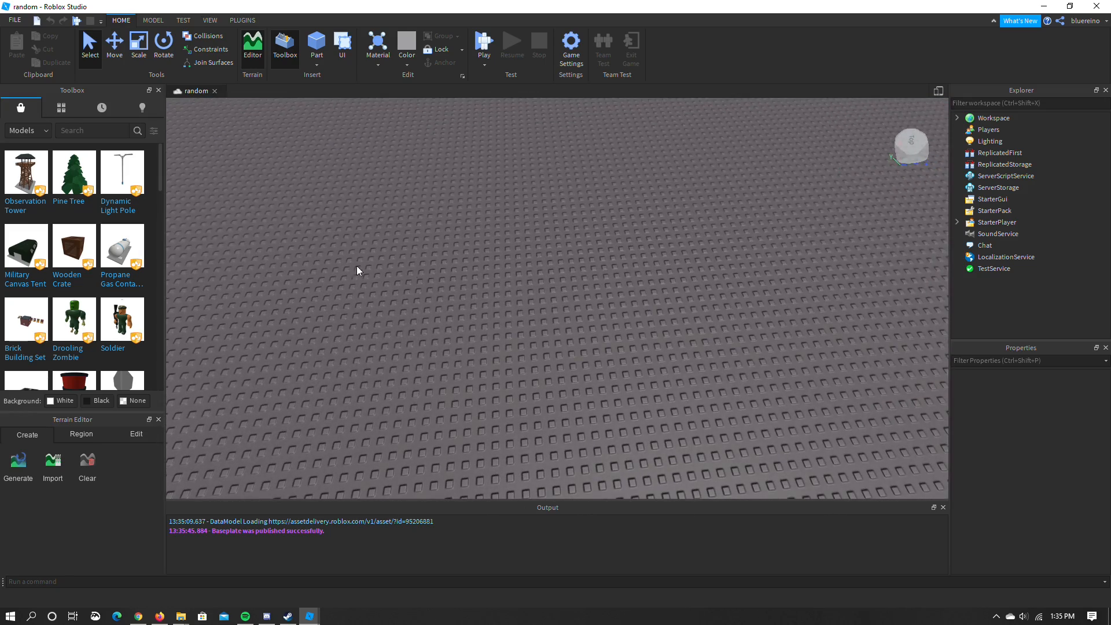
{"action": "left_click", "coordinate": [210, 20]}
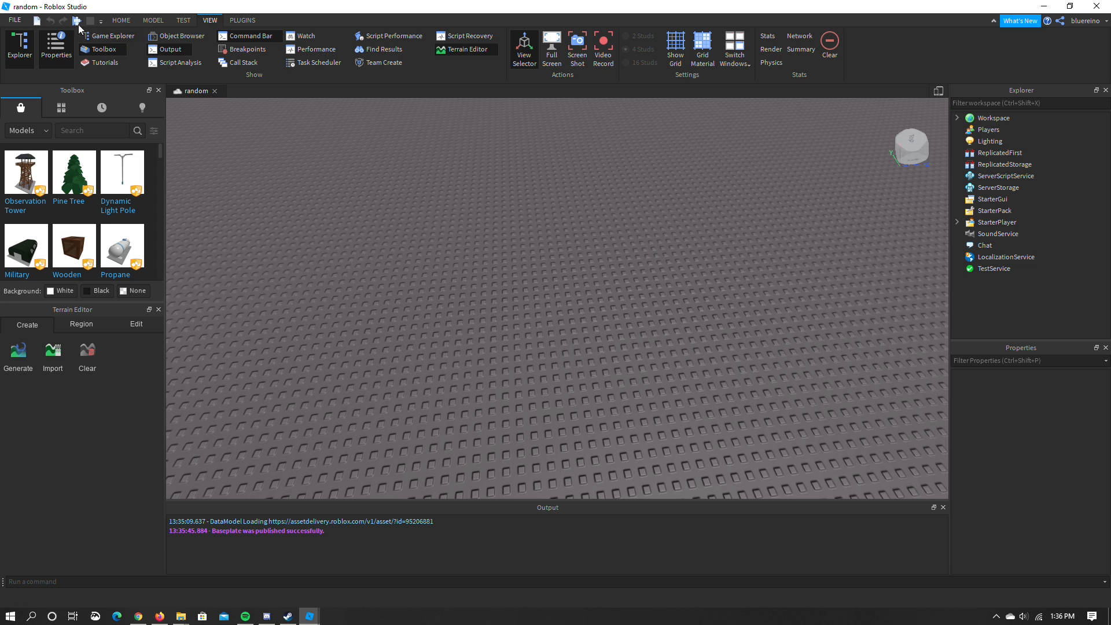
{"action": "left_click", "coordinate": [110, 34]}
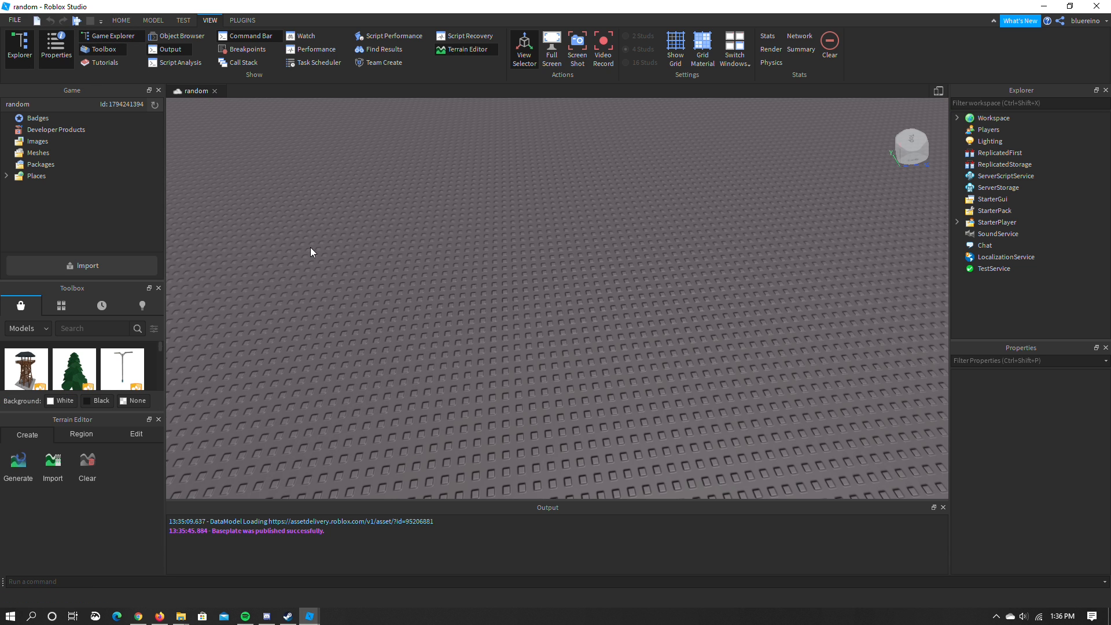
{"action": "right_click_drag", "start_coordinate": [467, 241], "coordinate": [466, 241]}
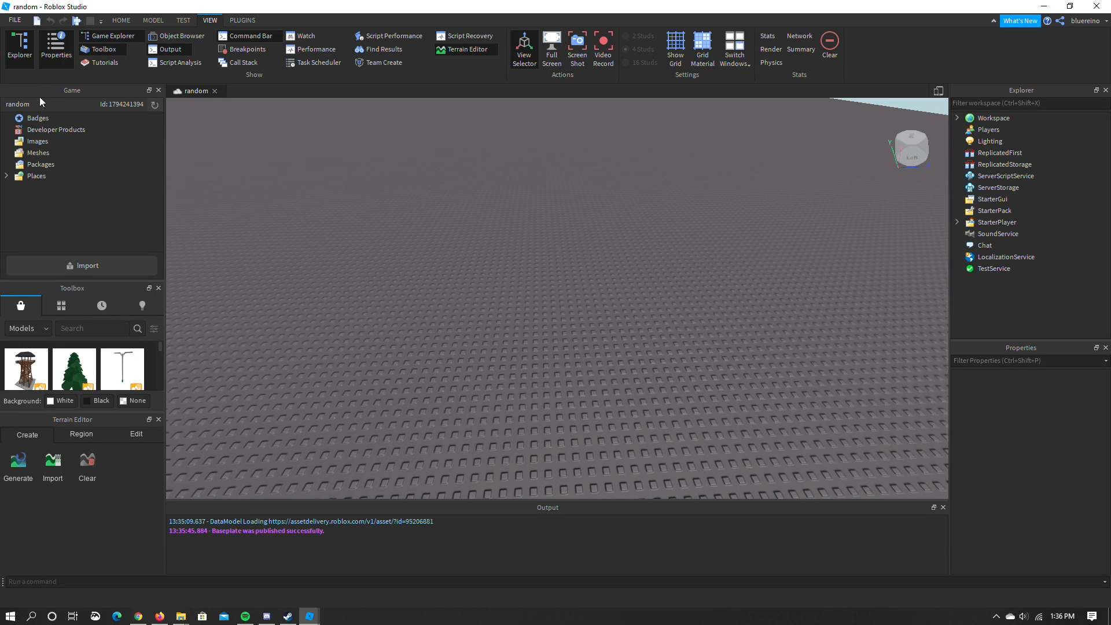
Import Mercedes-Benz SLS AMG.fbx from the sls amg source folder into Meshes, with rescaling and normal reversal on and single-mesh import off
{"action": "left_click", "coordinate": [49, 152]}
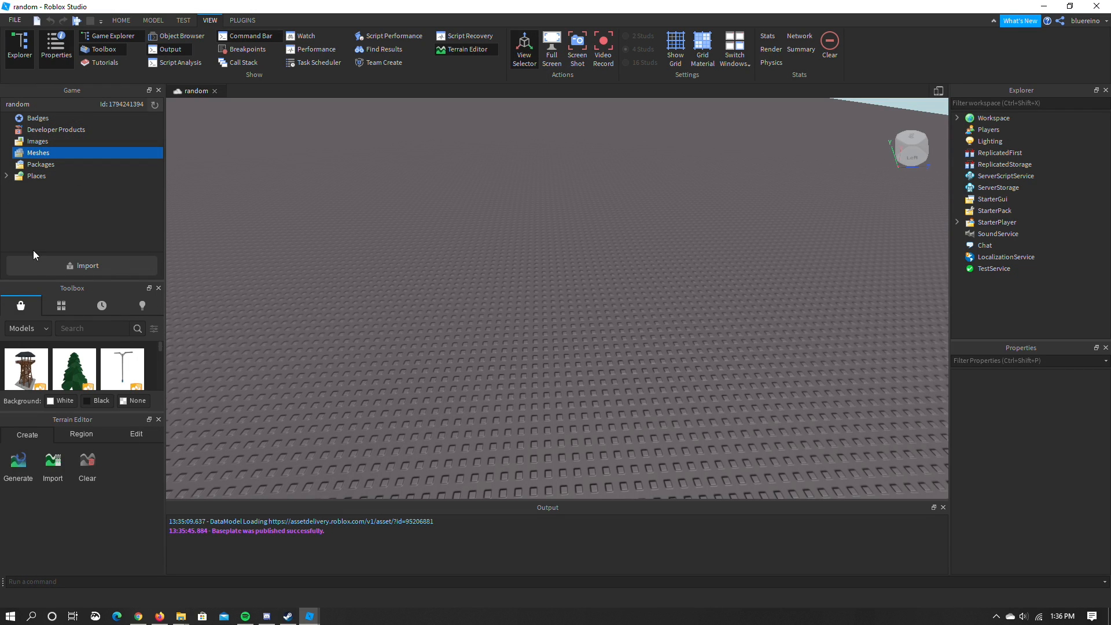
{"action": "left_click", "coordinate": [80, 265]}
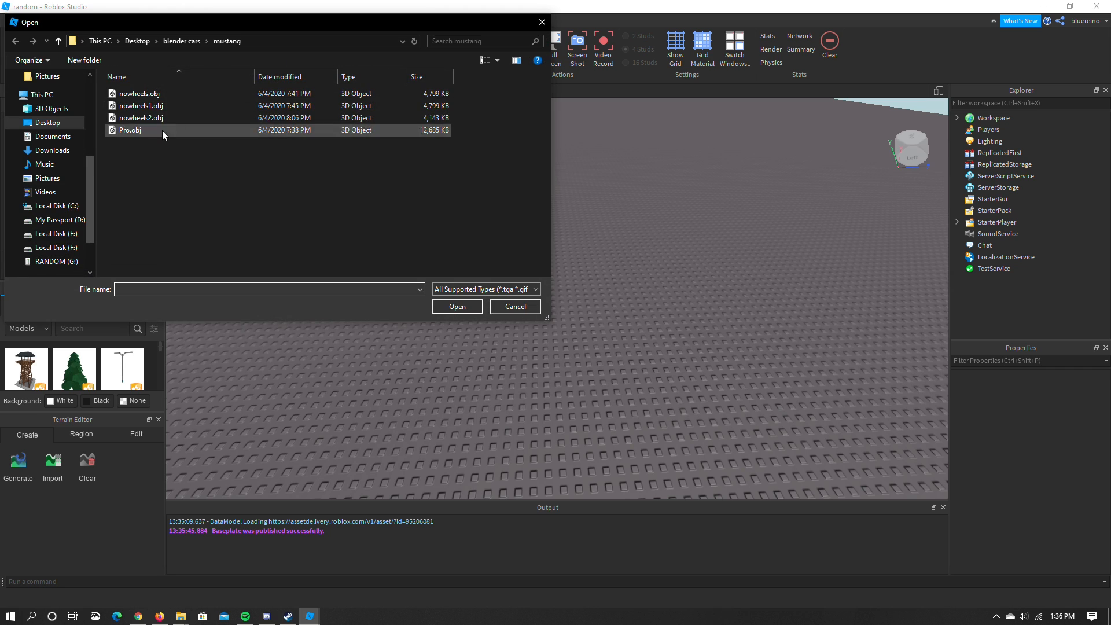
{"action": "left_click", "coordinate": [186, 40]}
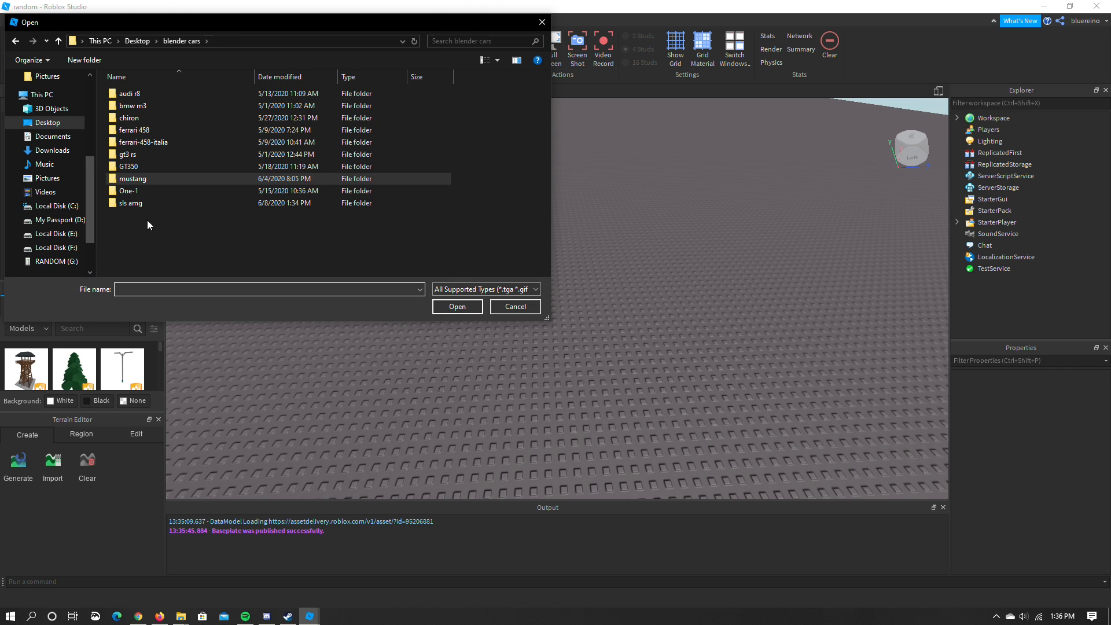
{"action": "double_click", "coordinate": [141, 204]}
{"action": "double_click", "coordinate": [123, 93]}
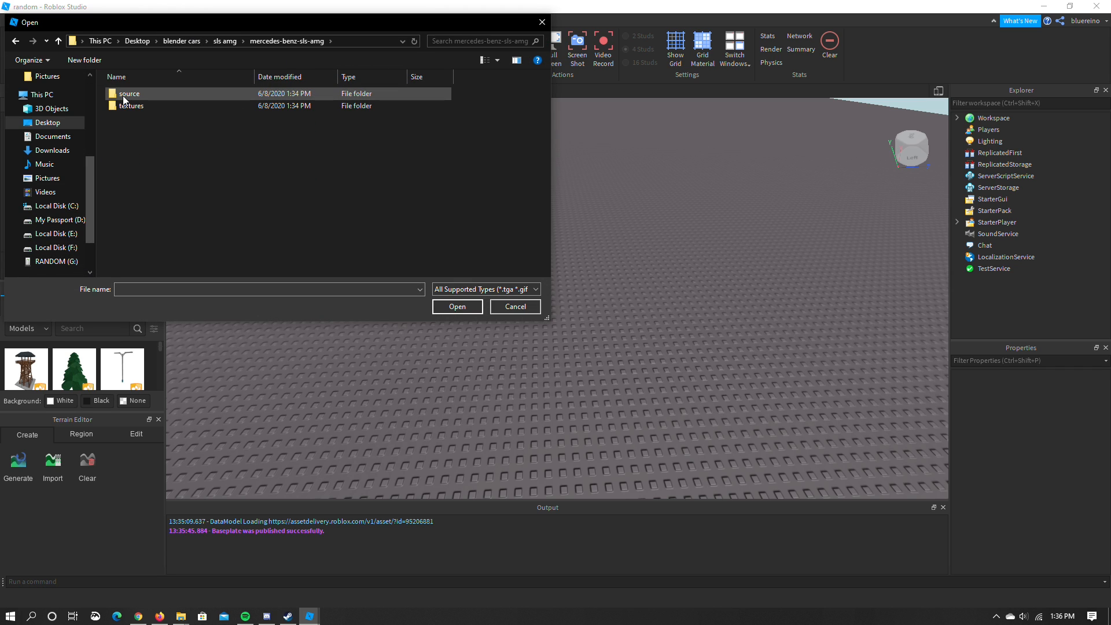
{"action": "double_click", "coordinate": [122, 94]}
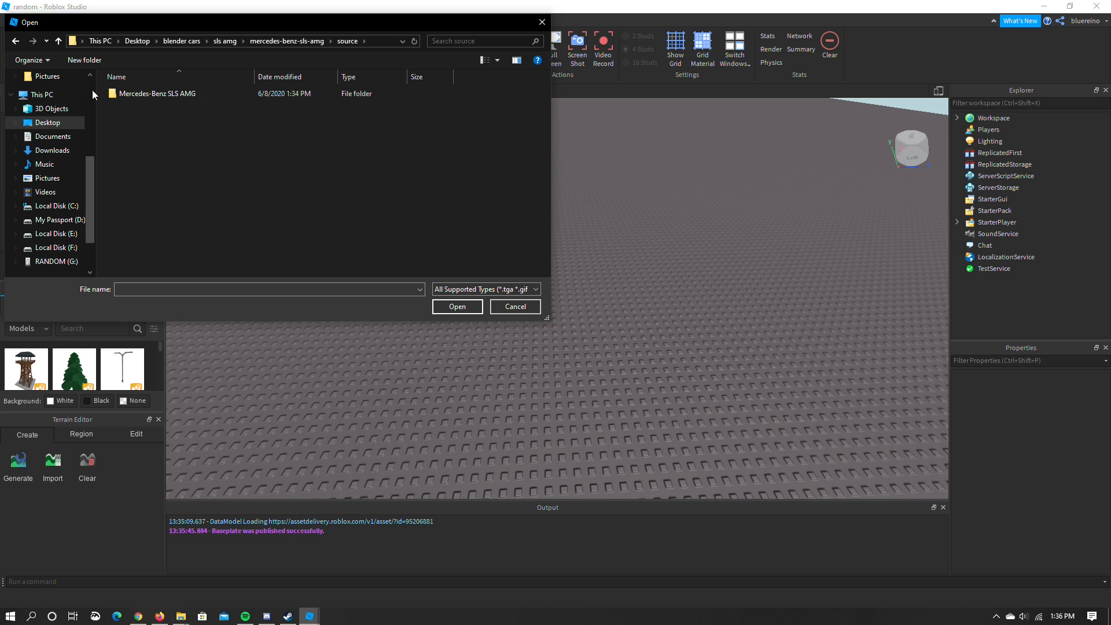
{"action": "double_click", "coordinate": [154, 95]}
{"action": "left_click", "coordinate": [391, 134]}
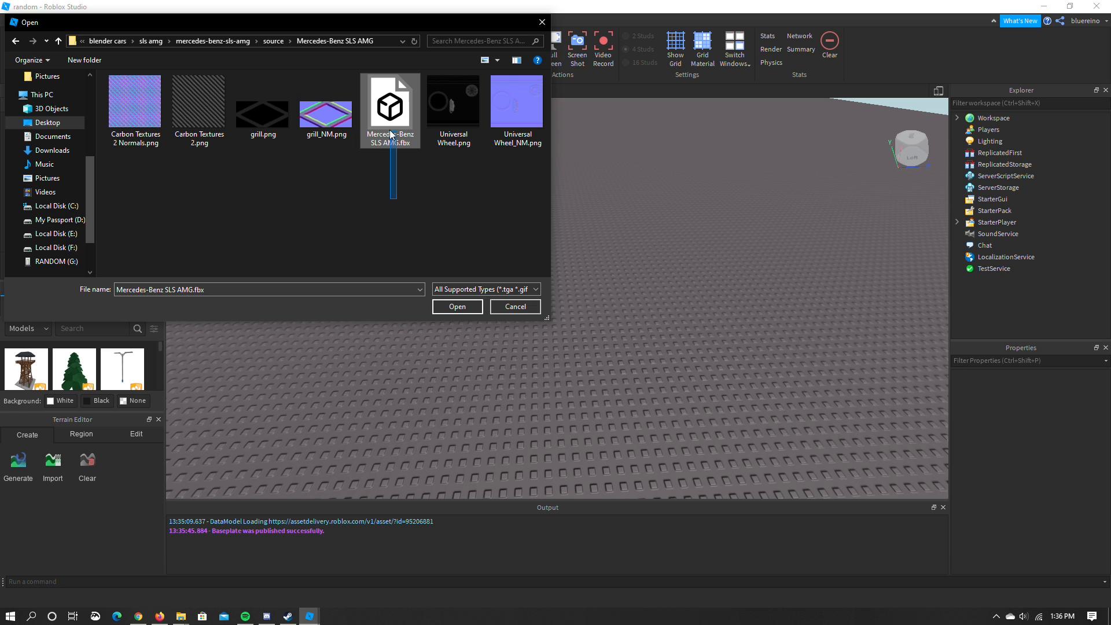
{"action": "left_click", "coordinate": [457, 306]}
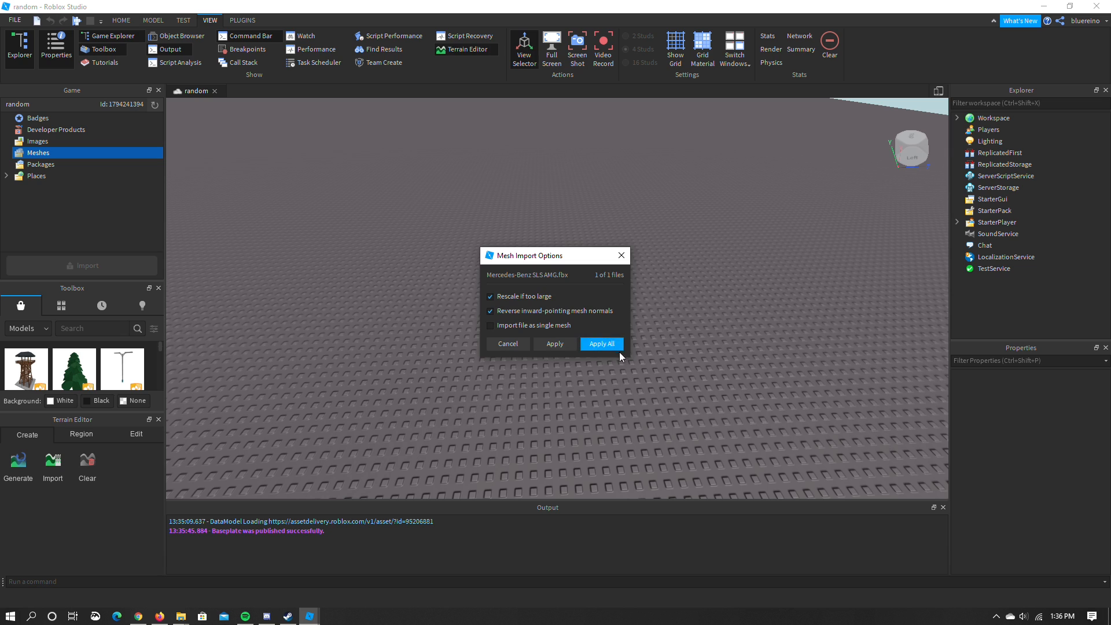
{"action": "left_click", "coordinate": [613, 346]}
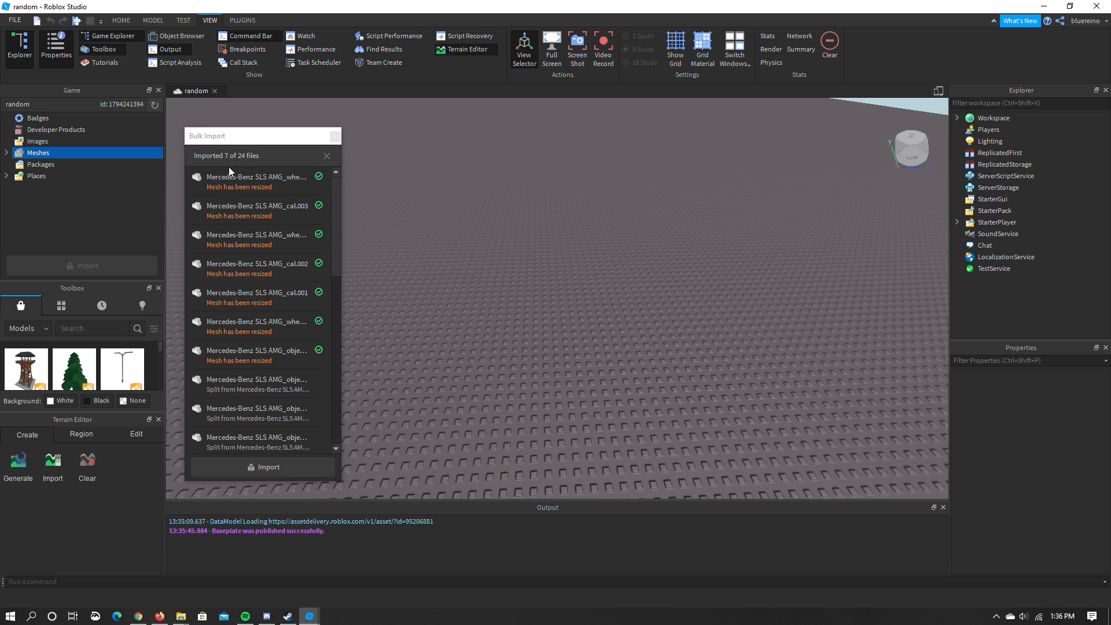
Review the bulk import list for Mercedes-Benz SLS AMG meshes that failed, and close it
{"action": "left_click", "coordinate": [342, 236]}
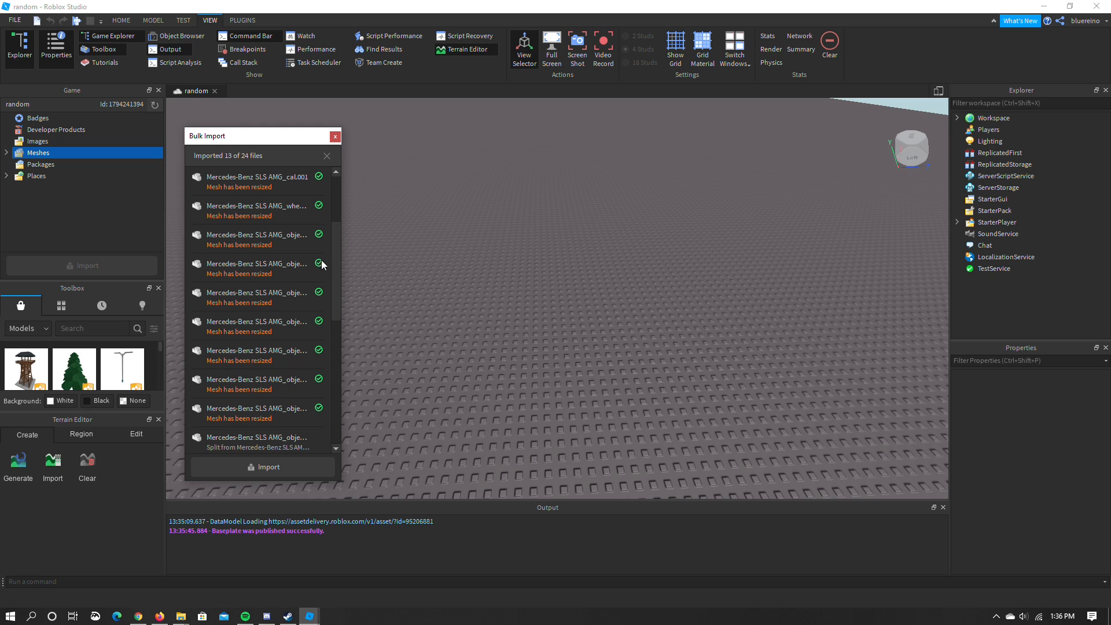
{"action": "scroll", "coordinate": [326, 268], "scroll_direction": "down", "scroll_amount": 5}
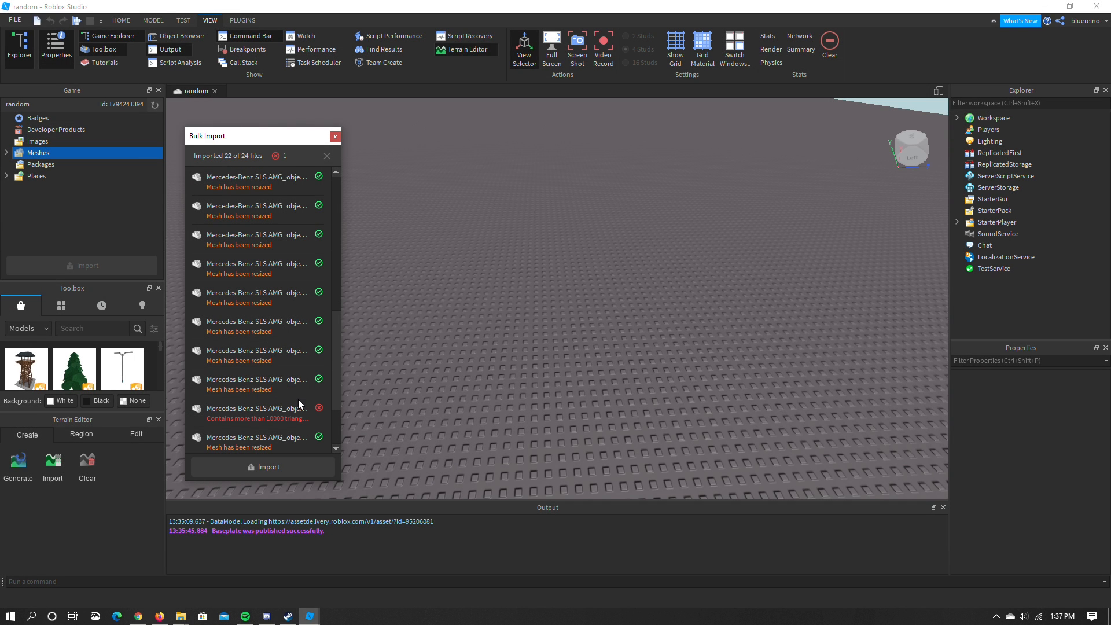
{"action": "left_click_drag", "start_coordinate": [335, 375], "coordinate": [339, 415]}
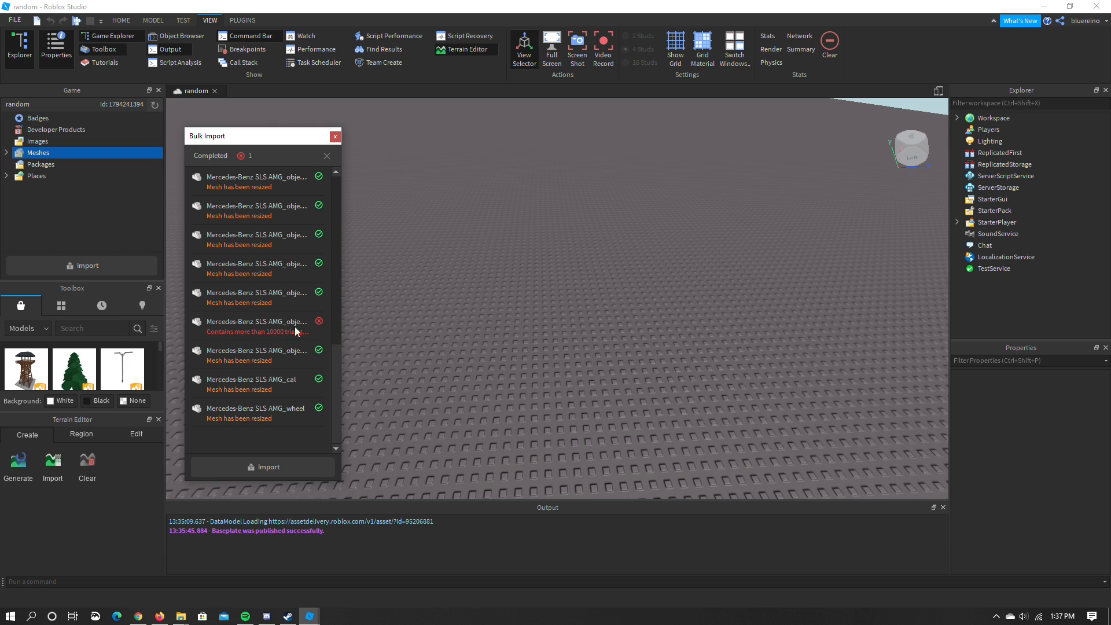
{"action": "left_click", "coordinate": [335, 137]}
Select all imported Mercedes-Benz SLS AMG meshes, from wheel.003 through wheel, and insert them into the place with location
{"action": "left_click", "coordinate": [7, 153]}
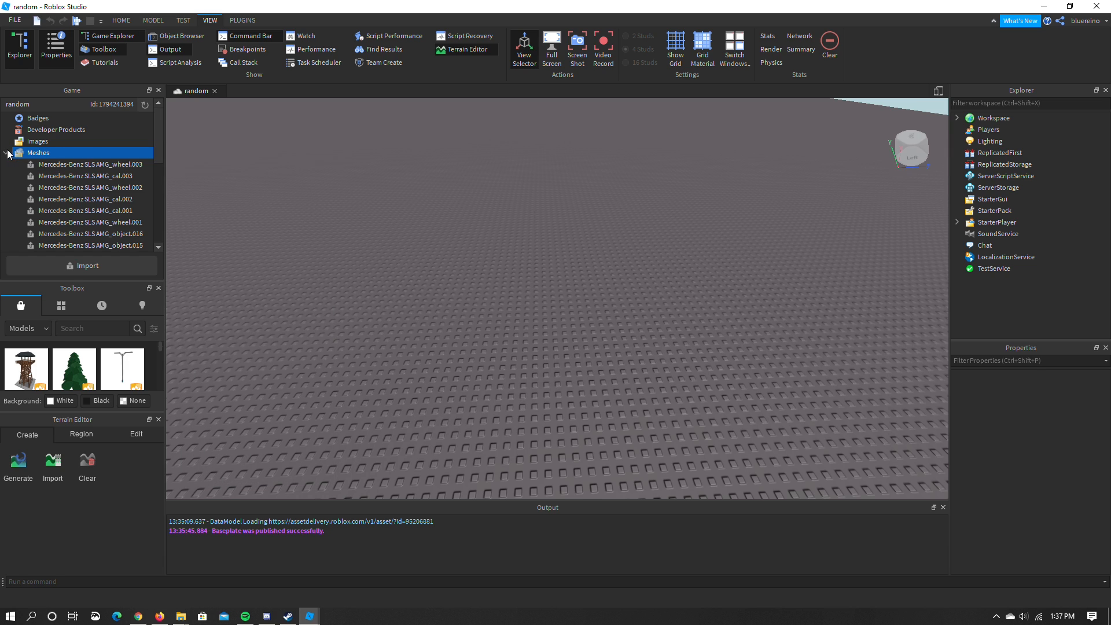
{"action": "left_click", "coordinate": [6, 153]}
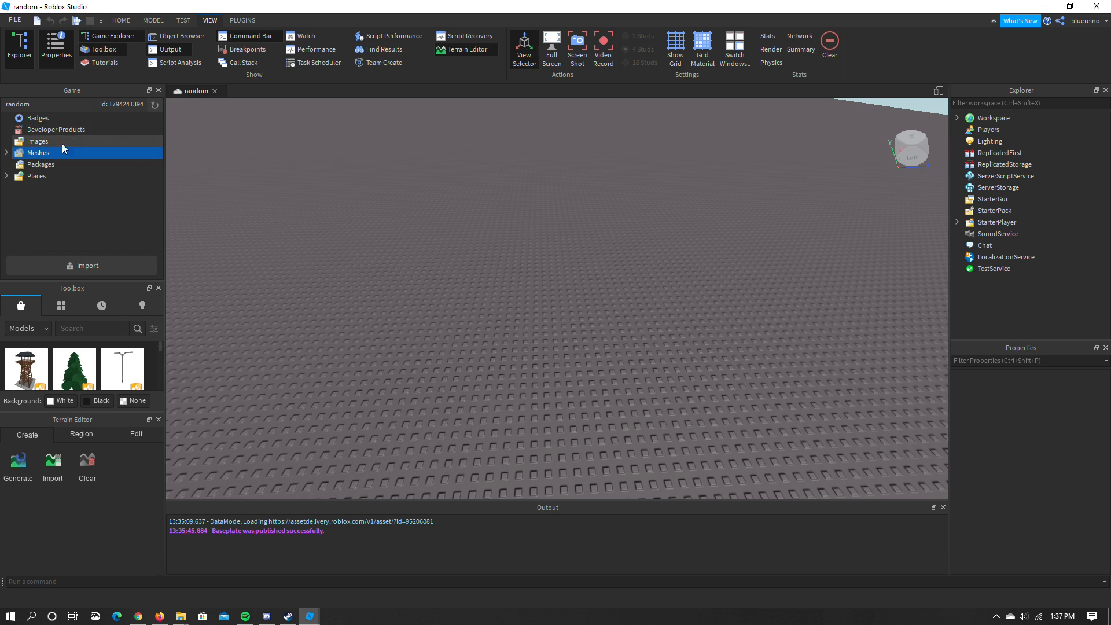
{"action": "left_click", "coordinate": [6, 153]}
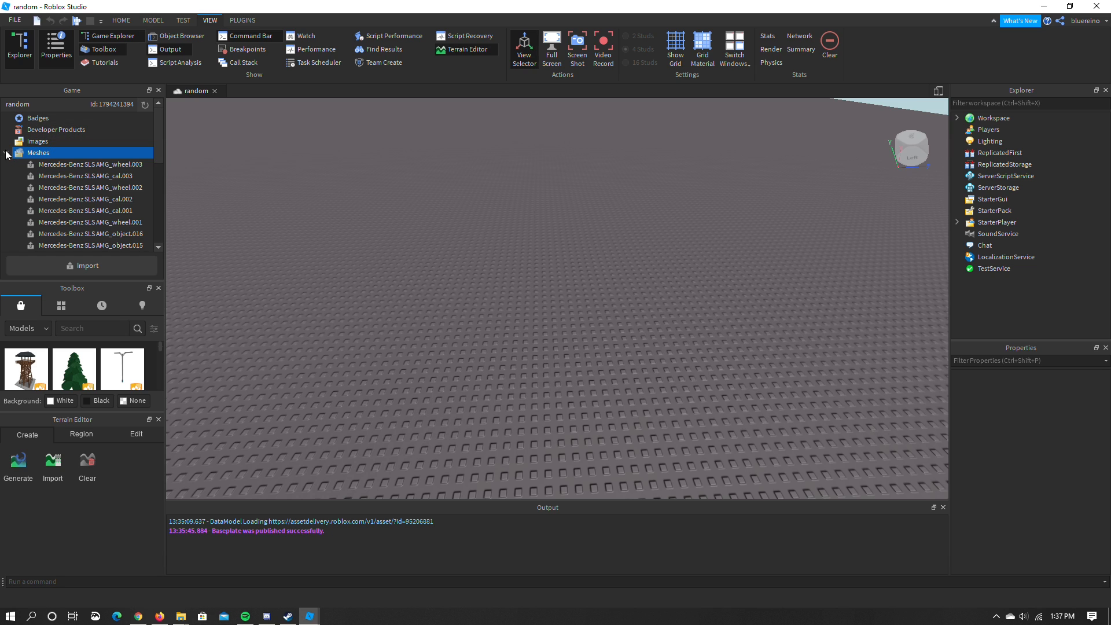
{"action": "left_click", "coordinate": [101, 166]}
{"action": "left_click_drag", "start_coordinate": [158, 146], "coordinate": [156, 227]}
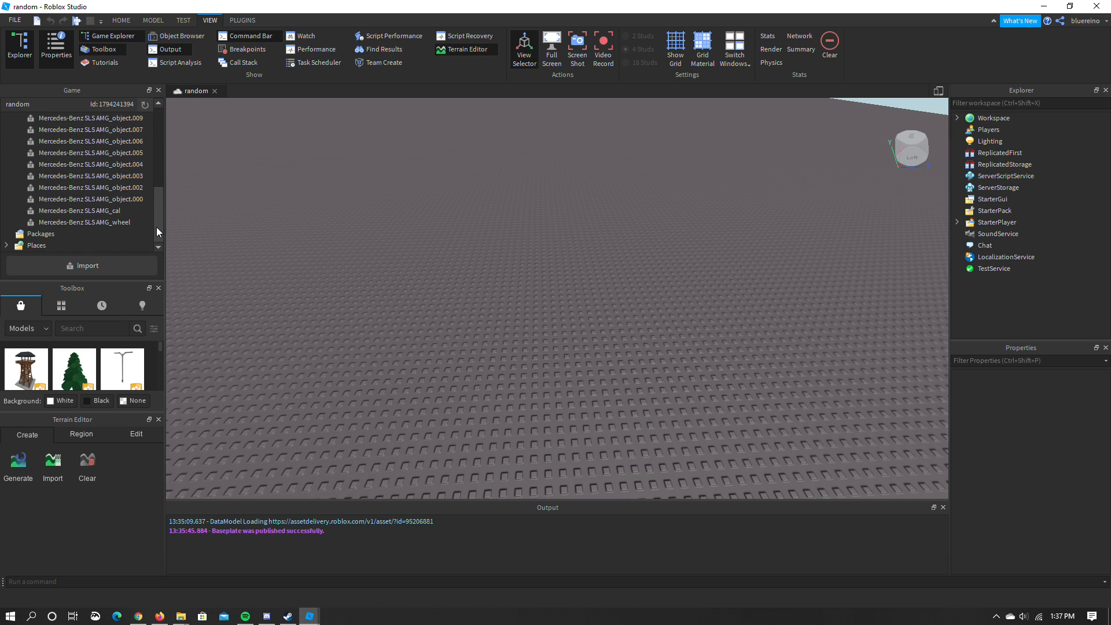
{"action": "left_click", "coordinate": [116, 223], "text": "shift"}
{"action": "scroll", "coordinate": [117, 220], "scroll_direction": "up", "scroll_amount": 3}
{"action": "scroll", "coordinate": [98, 188], "scroll_direction": "down", "scroll_amount": 1}
{"action": "scroll", "coordinate": [97, 188], "scroll_direction": "up", "scroll_amount": 4}
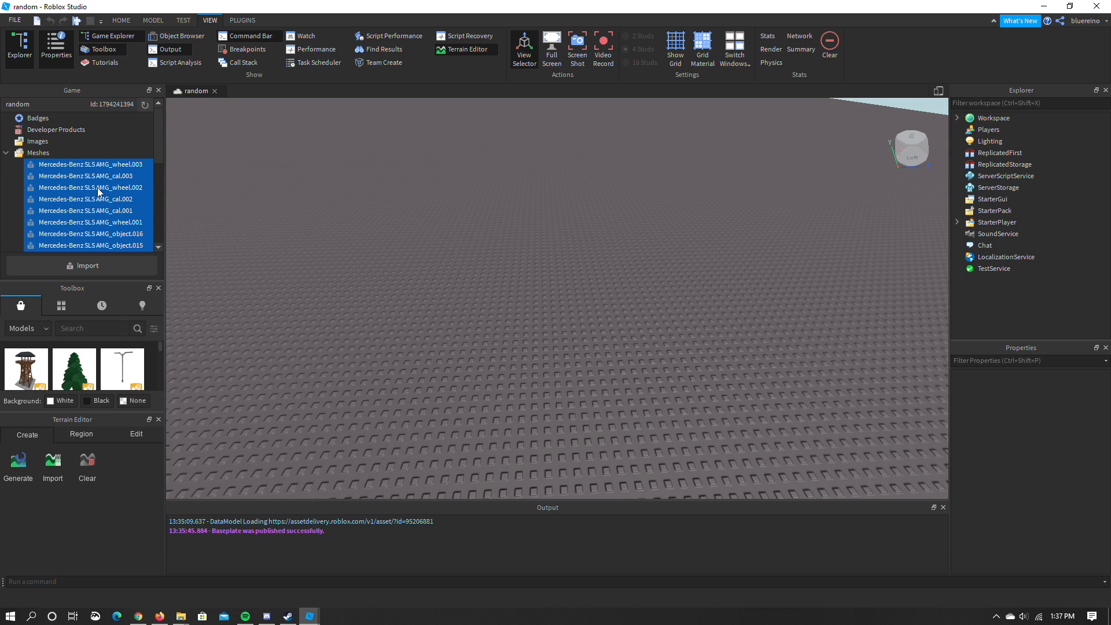
{"action": "right_click", "coordinate": [95, 167]}
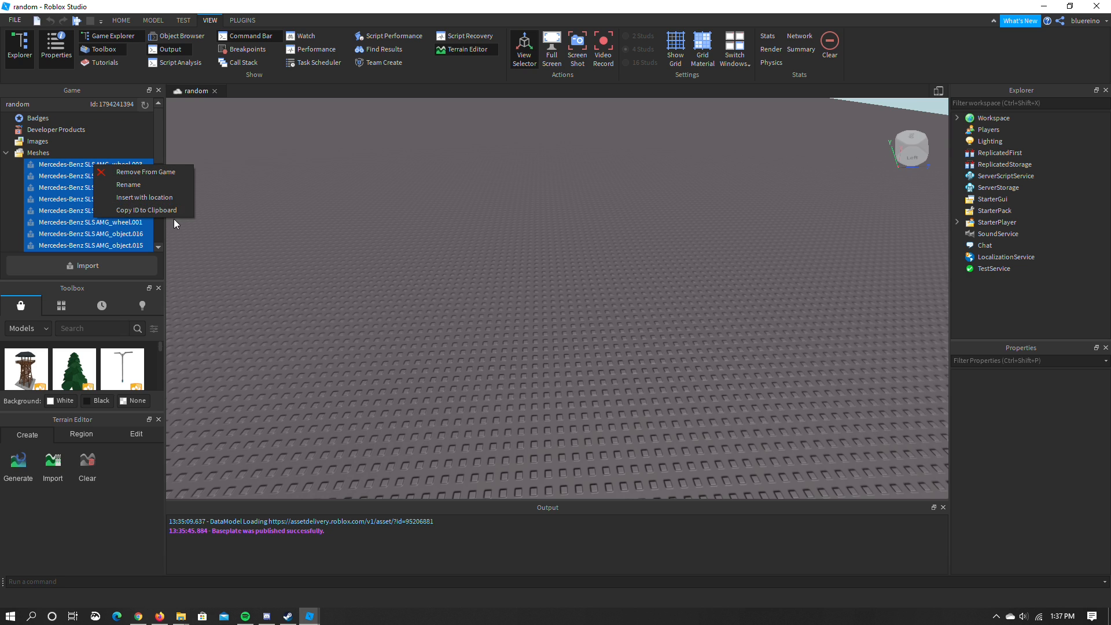
{"action": "left_click", "coordinate": [188, 200]}
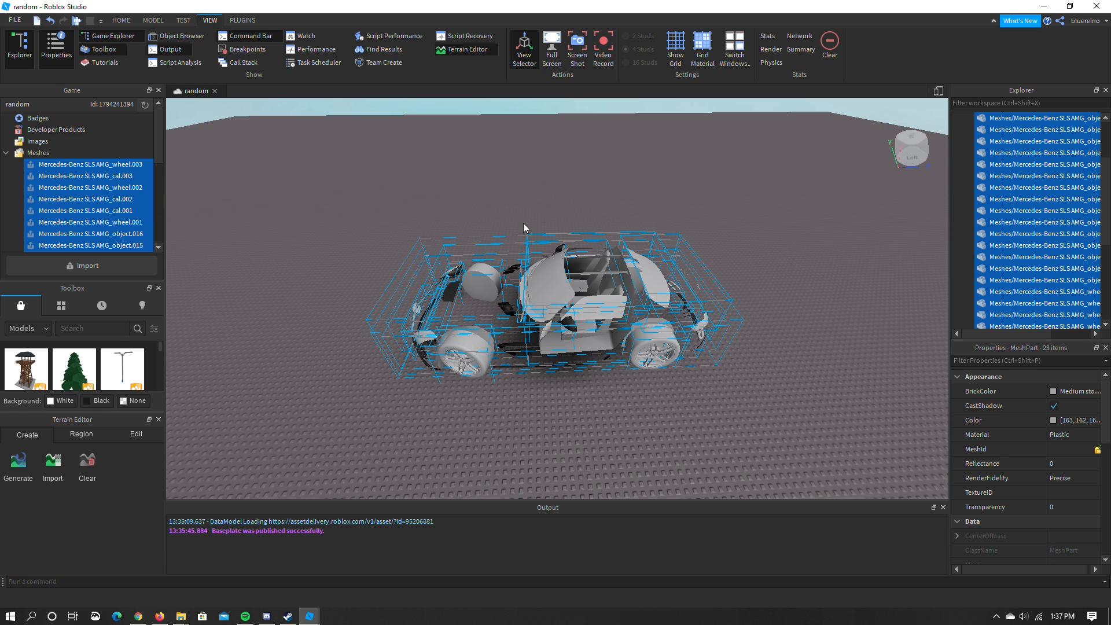
Examine the inserted Mercedes-Benz SLS AMG meshes from several sides for missing body parts
{"action": "right_click_drag", "start_coordinate": [540, 165], "coordinate": [541, 164]}
{"action": "key", "text": "w"}
{"action": "left_click", "coordinate": [539, 165]}
{"action": "key", "text": "w"}
{"action": "scroll", "coordinate": [538, 165], "scroll_direction": "down", "scroll_amount": 10}
{"action": "scroll", "coordinate": [539, 165], "scroll_direction": "up", "scroll_amount": 5}
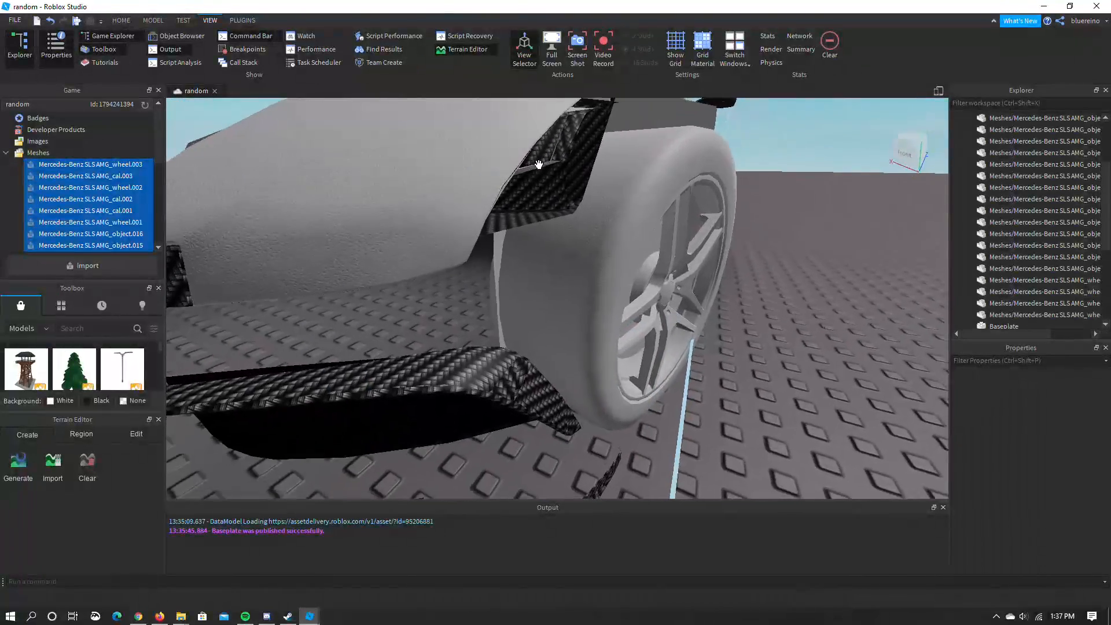
{"action": "scroll", "coordinate": [538, 165], "scroll_direction": "down", "scroll_amount": 5}
{"action": "scroll", "coordinate": [539, 165], "scroll_direction": "up", "scroll_amount": 2}
{"action": "scroll", "coordinate": [539, 165], "scroll_direction": "up", "scroll_amount": 2}
{"action": "key", "text": "w"}
{"action": "key", "text": "a"}
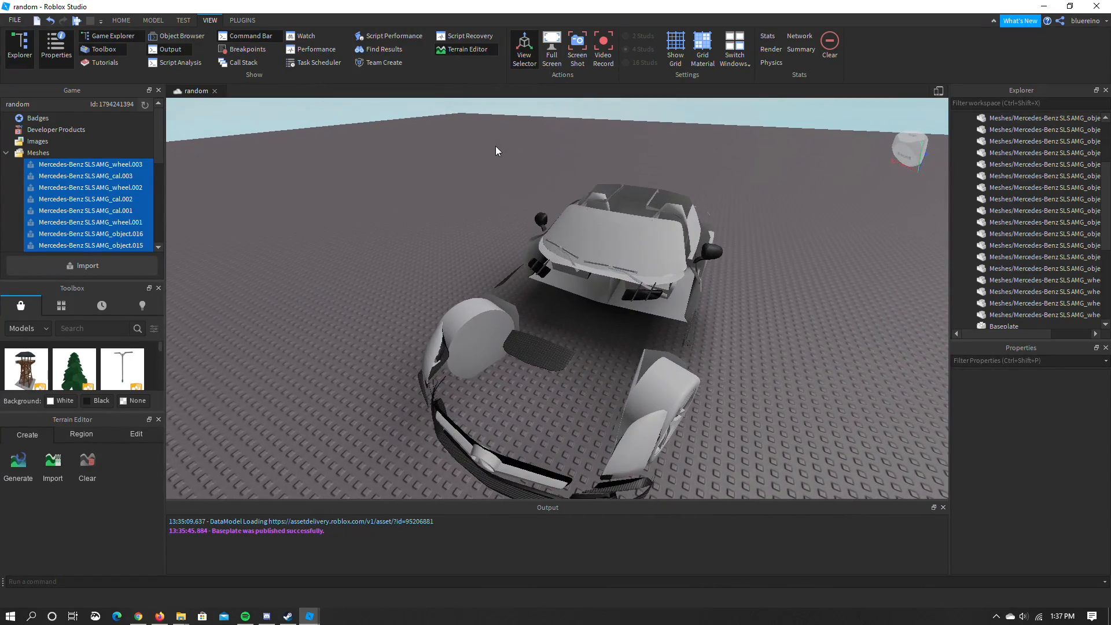
Select all the Mercedes-Benz SLS AMG parts on the baseplate and delete them from the workspace
{"action": "key", "text": "s"}
{"action": "left_click_drag", "start_coordinate": [445, 170], "coordinate": [723, 480]}
{"action": "key", "text": "Delete"}
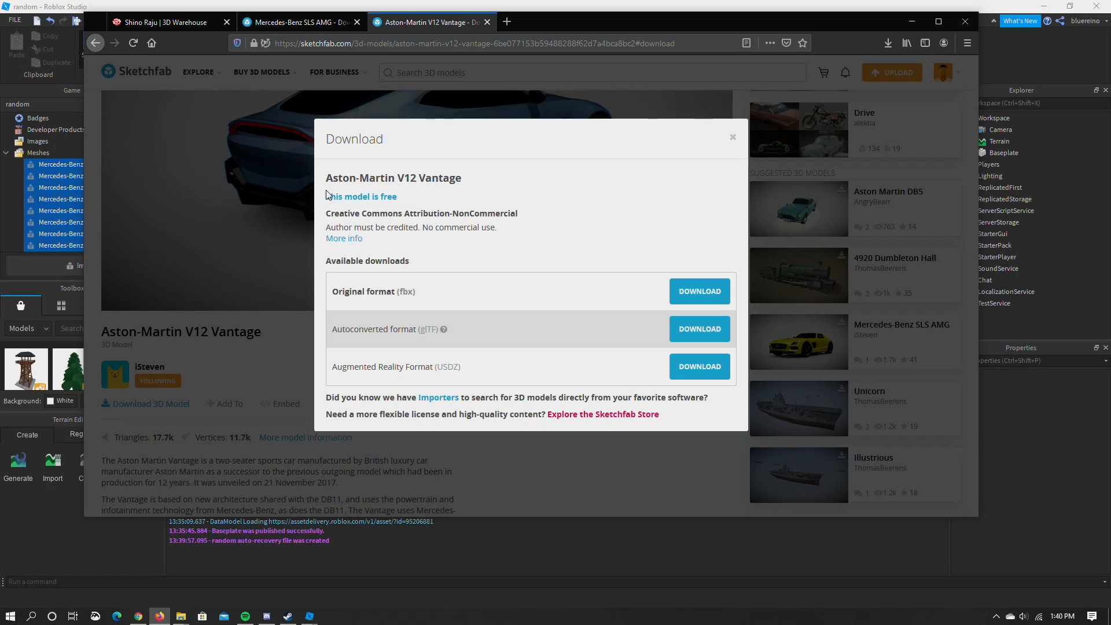
Close the Aston-Martin V12 Vantage download options on Sketchfab, check the model's triangle count and preview, and return to Roblox Studio
{"action": "left_click", "coordinate": [733, 139]}
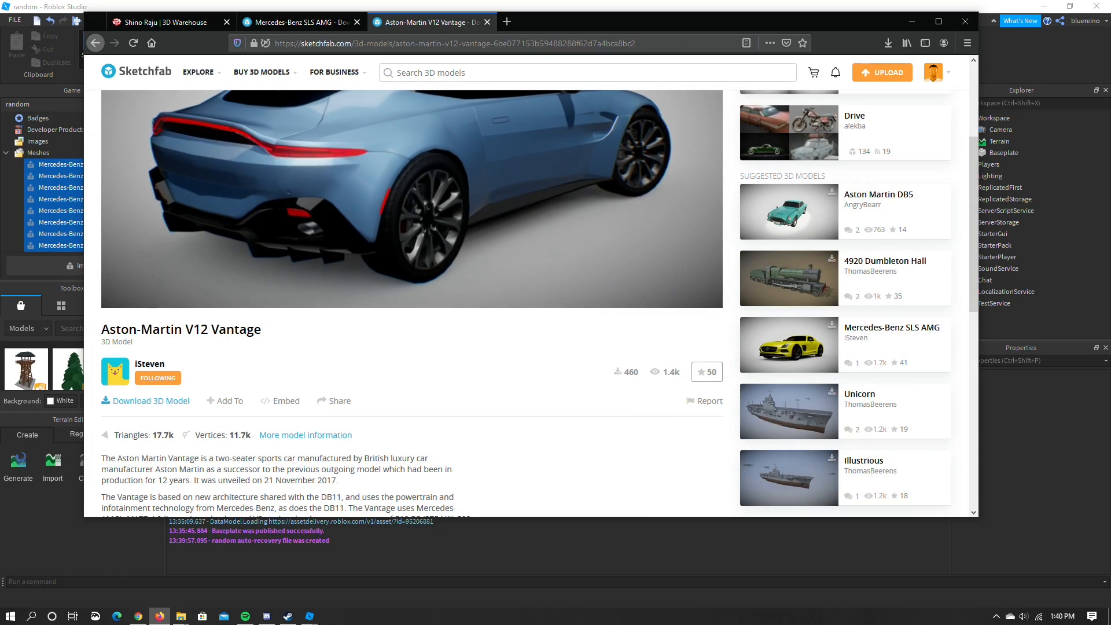
{"action": "scroll", "coordinate": [165, 386], "scroll_direction": "down", "scroll_amount": 2}
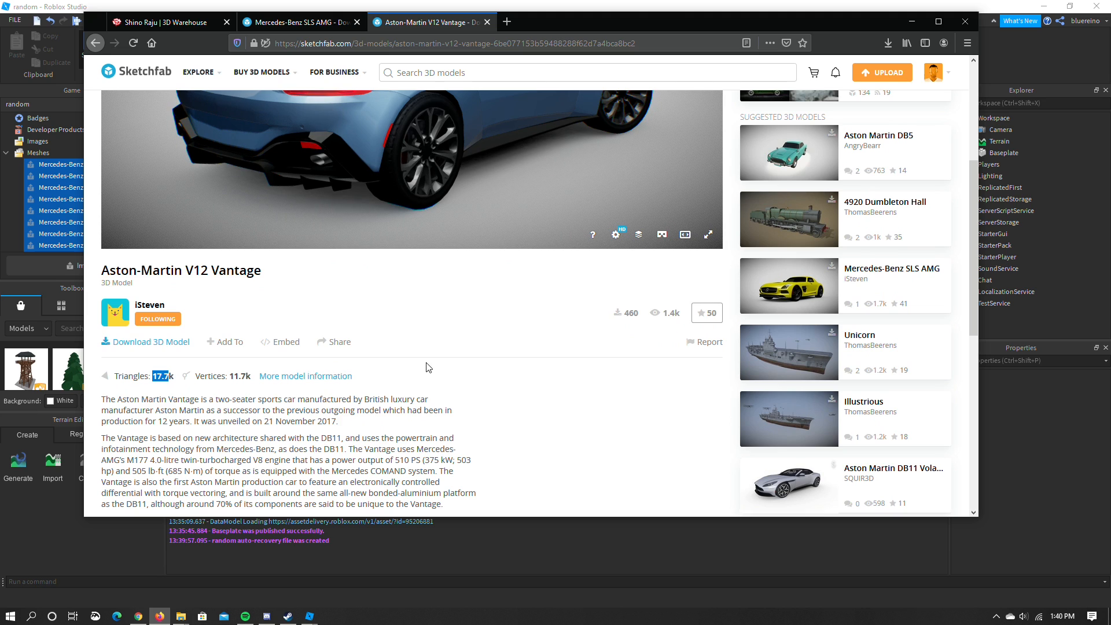
{"action": "scroll", "coordinate": [428, 367], "scroll_direction": "up", "scroll_amount": 8}
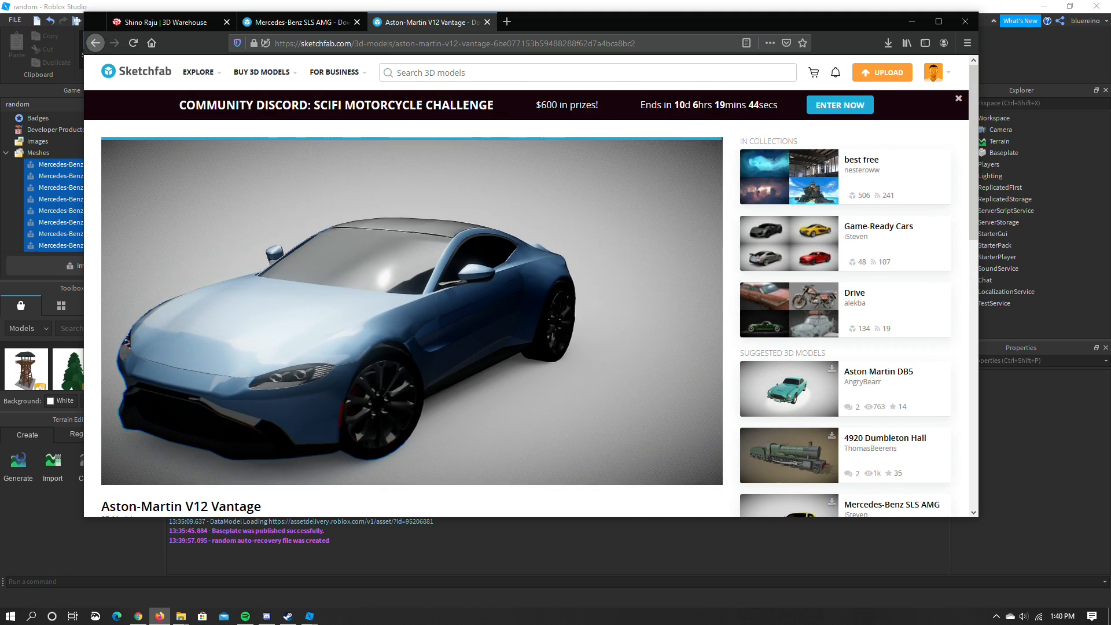
{"action": "left_click", "coordinate": [911, 22]}
Remove all Mercedes-Benz SLS AMG meshes, from wheel.003 through wheel, from the game's Meshes folder
{"action": "right_click_drag", "start_coordinate": [341, 269], "coordinate": [340, 269]}
{"action": "left_click", "coordinate": [5, 154]}
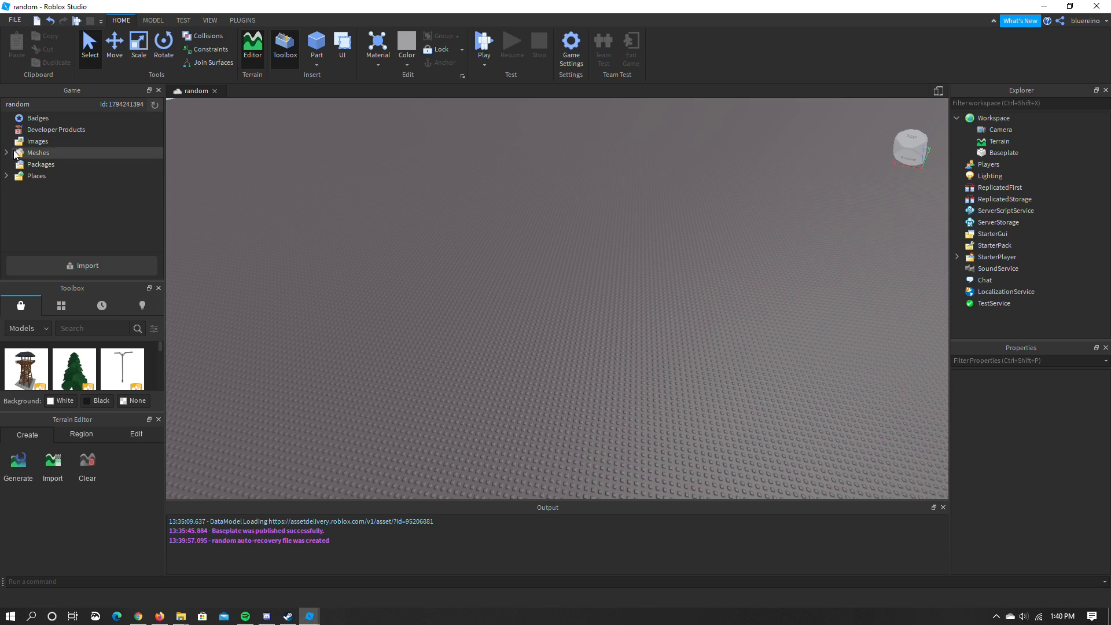
{"action": "left_click", "coordinate": [33, 155]}
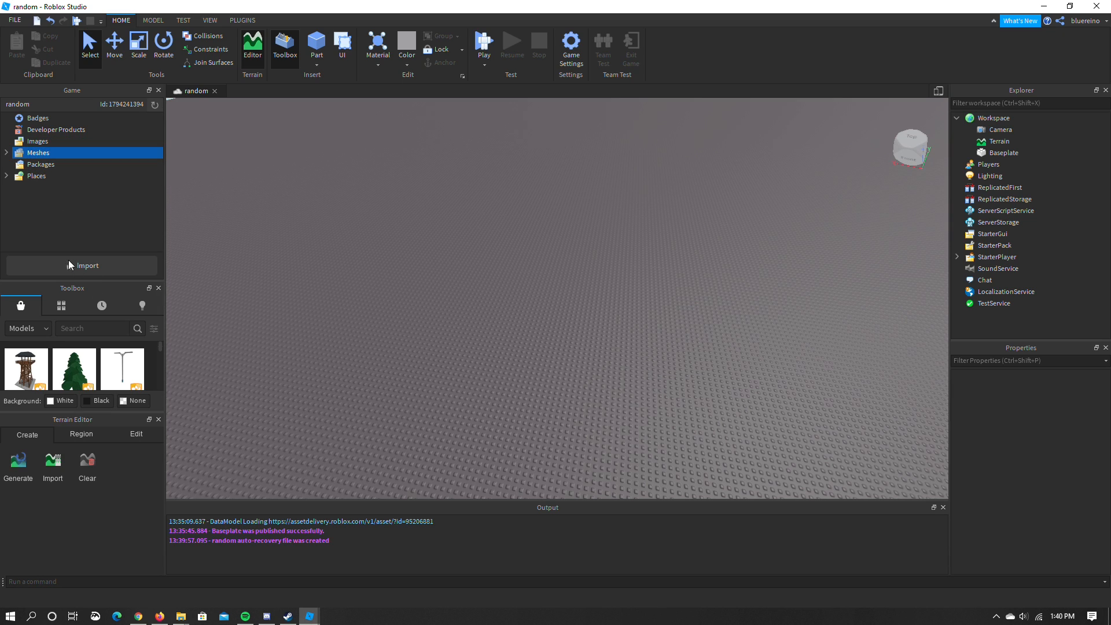
{"action": "left_click", "coordinate": [5, 154]}
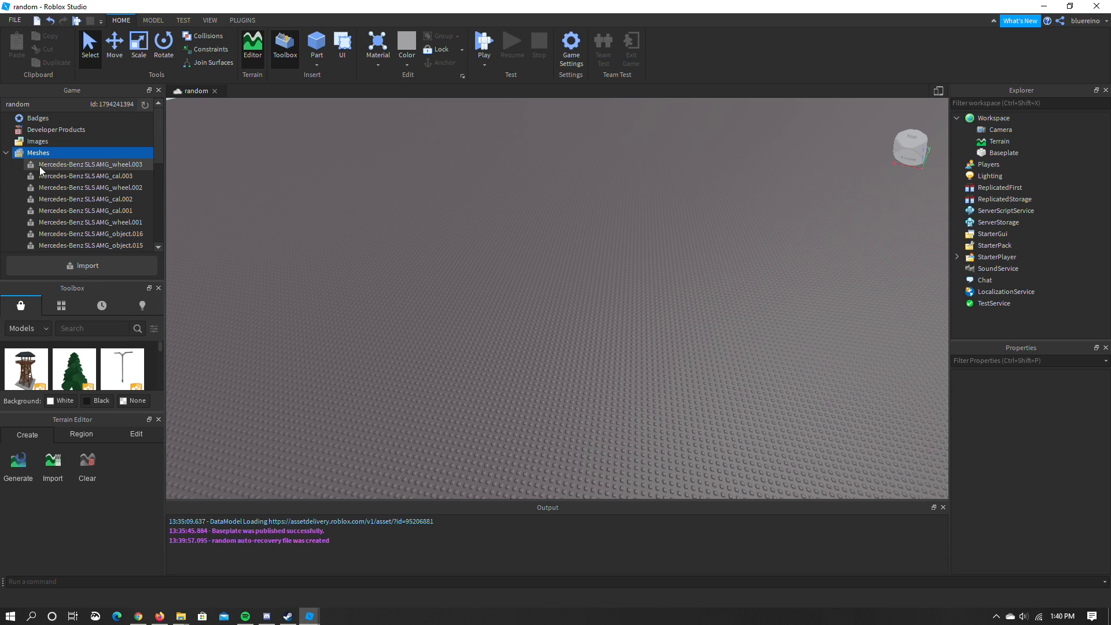
{"action": "scroll", "coordinate": [97, 226], "scroll_direction": "down", "scroll_amount": 3}
{"action": "left_click", "coordinate": [84, 223], "text": "shift"}
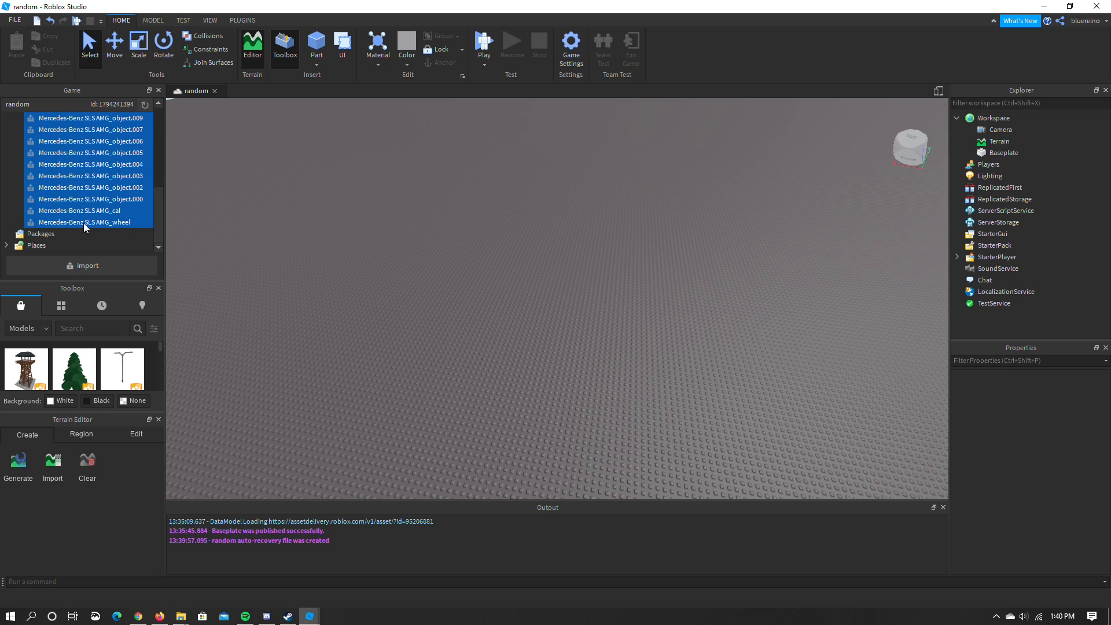
{"action": "scroll", "coordinate": [115, 197], "scroll_direction": "up", "scroll_amount": 3}
{"action": "right_click", "coordinate": [117, 199]}
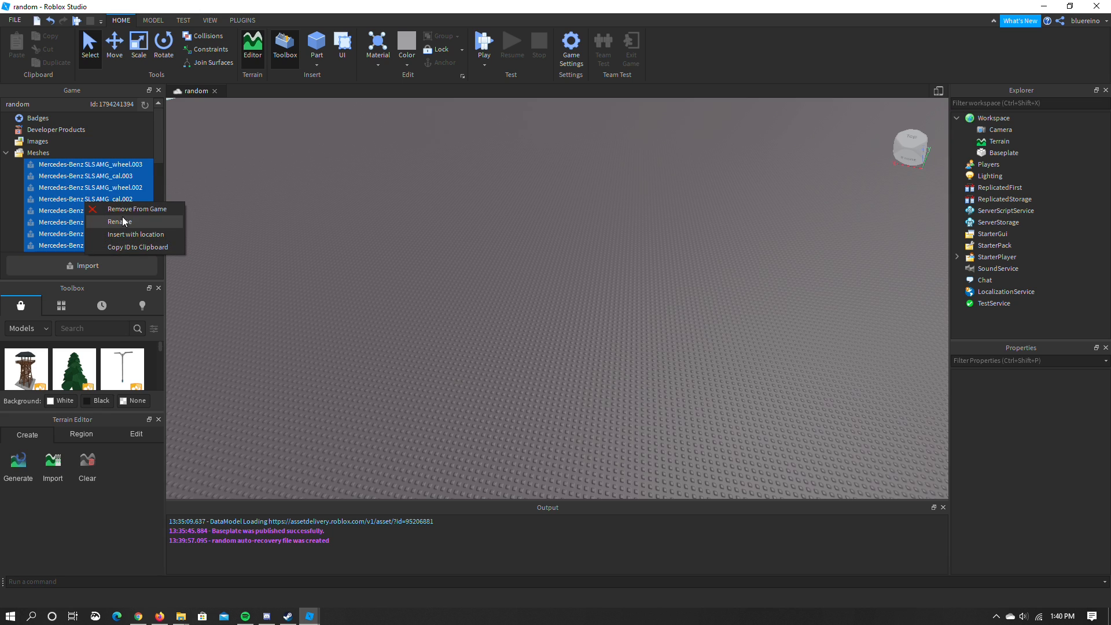
{"action": "left_click", "coordinate": [123, 209]}
{"action": "left_click", "coordinate": [609, 314]}
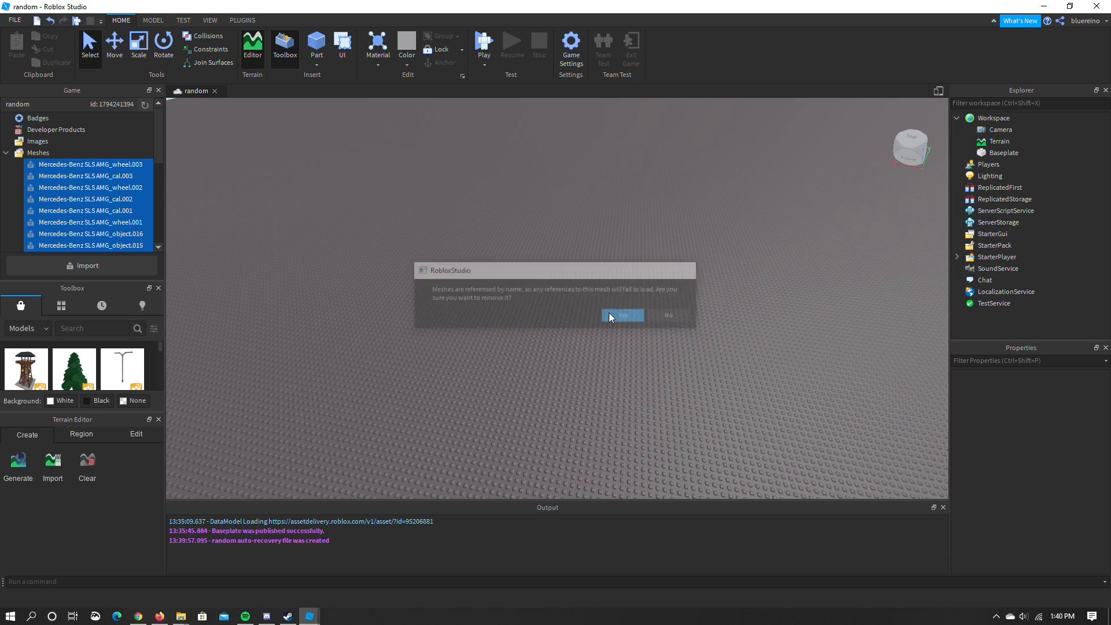
Import Aston-Martin Vantage.fbx from the v12 vantage source folder, with rescaling and normal reversal on and single-mesh import off
{"action": "left_click", "coordinate": [87, 264]}
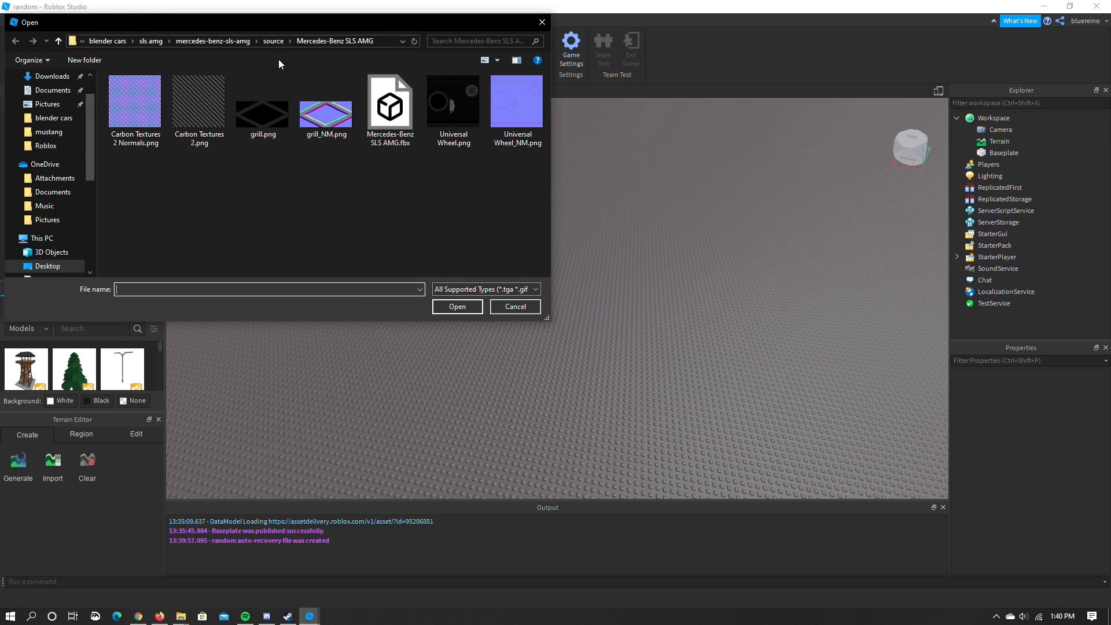
{"action": "left_click", "coordinate": [208, 40]}
{"action": "left_click", "coordinate": [143, 39]}
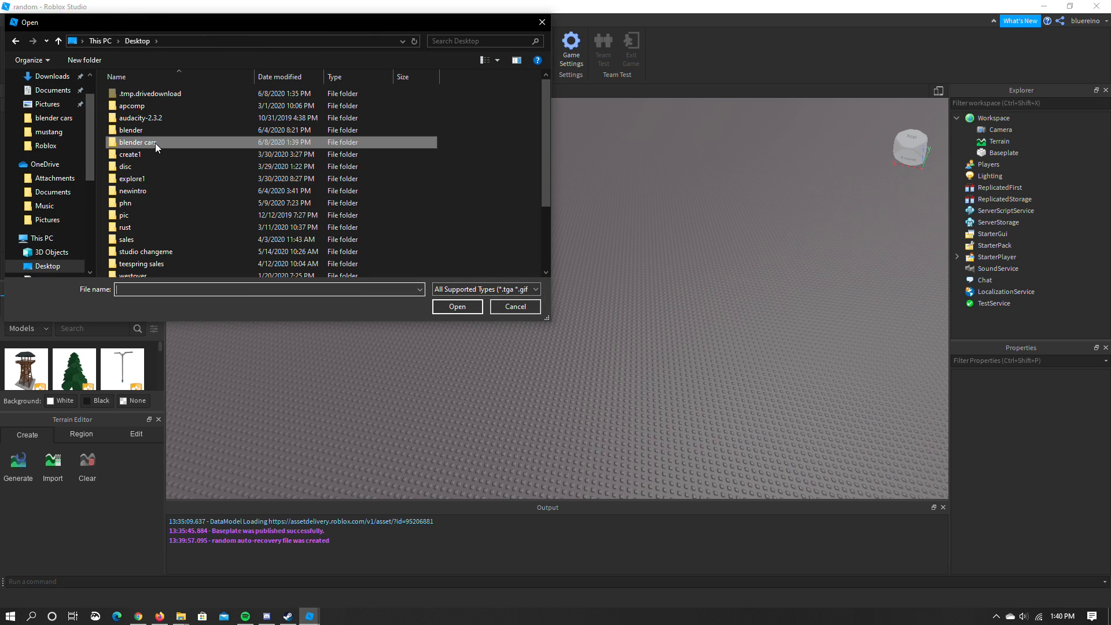
{"action": "double_click", "coordinate": [196, 219]}
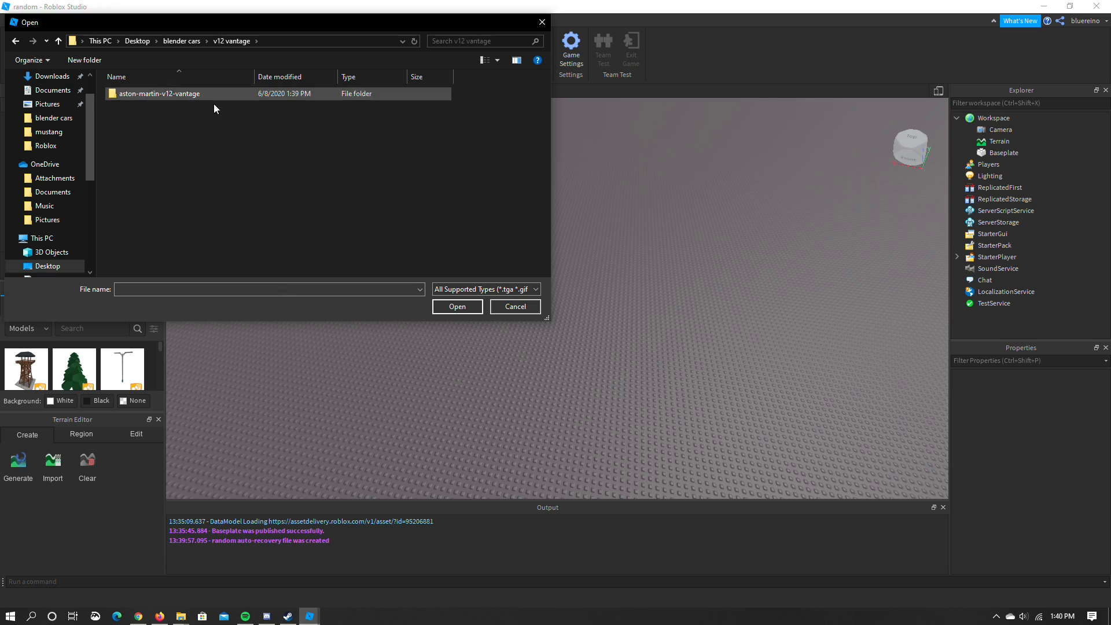
{"action": "double_click", "coordinate": [146, 95]}
{"action": "double_click", "coordinate": [144, 92]}
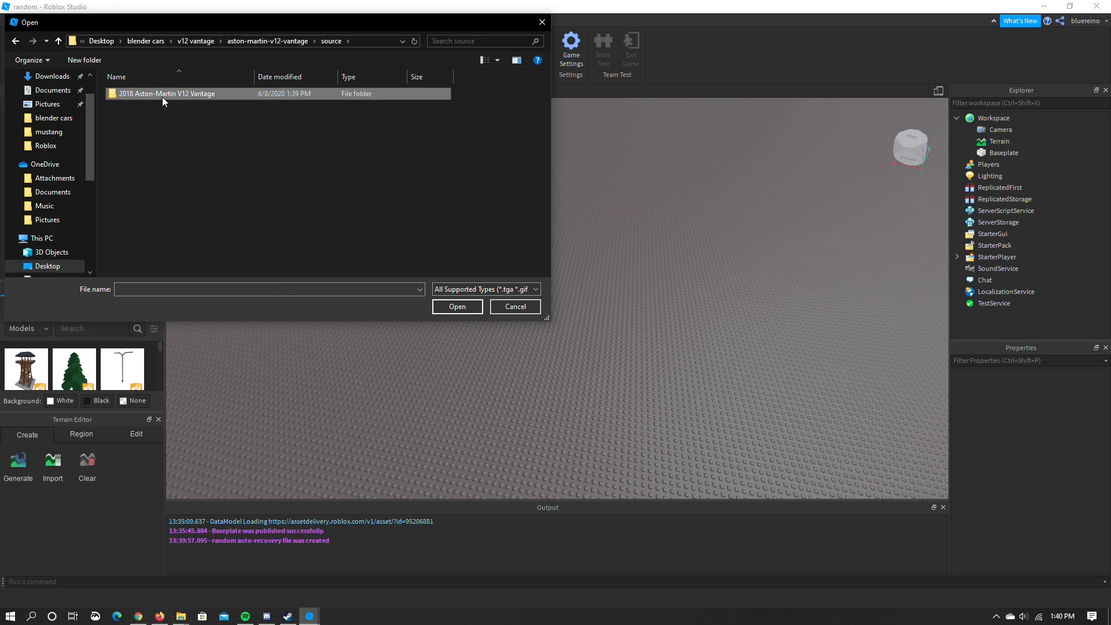
{"action": "double_click", "coordinate": [162, 95]}
{"action": "double_click", "coordinate": [154, 105]}
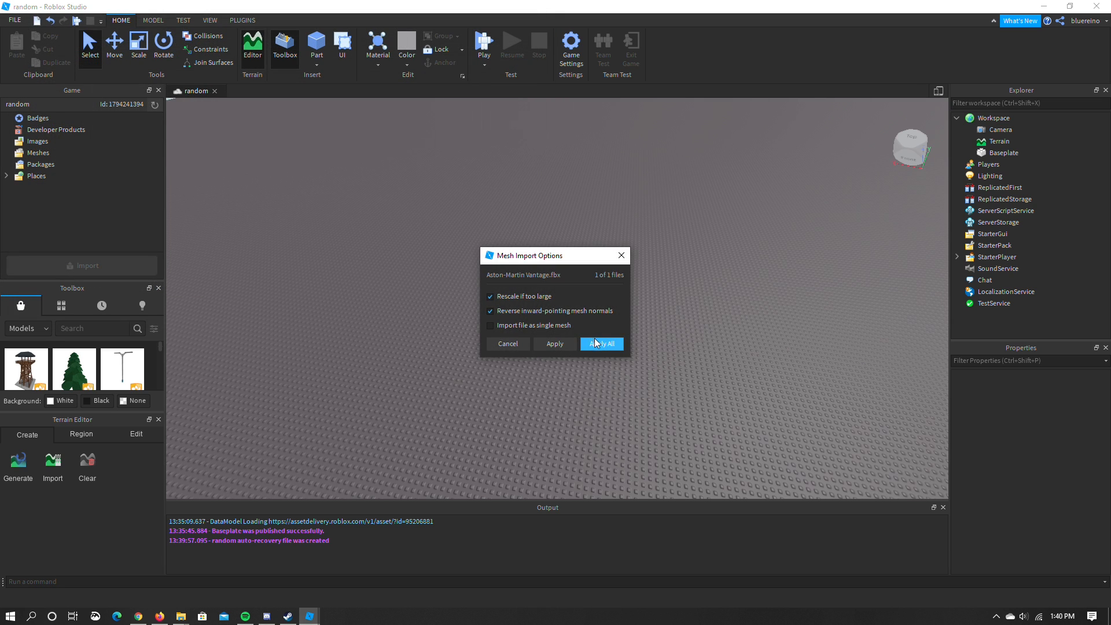
{"action": "left_click", "coordinate": [600, 342]}
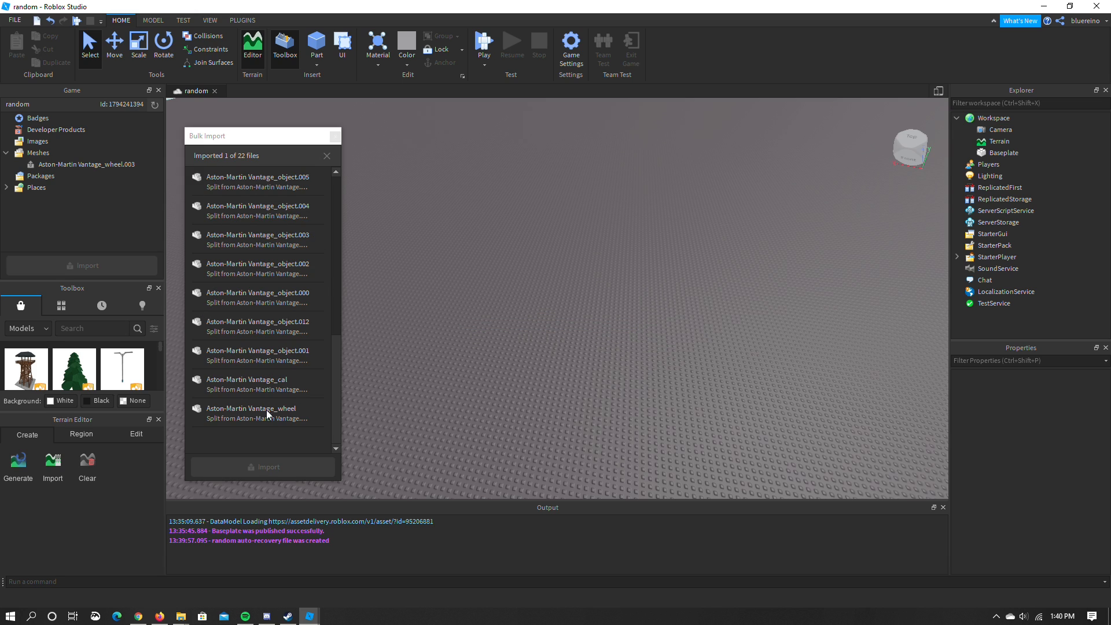
Review the bulk import list for the status of every Aston-Martin Vantage mesh, and close it
{"action": "left_click_drag", "start_coordinate": [335, 377], "coordinate": [338, 175]}
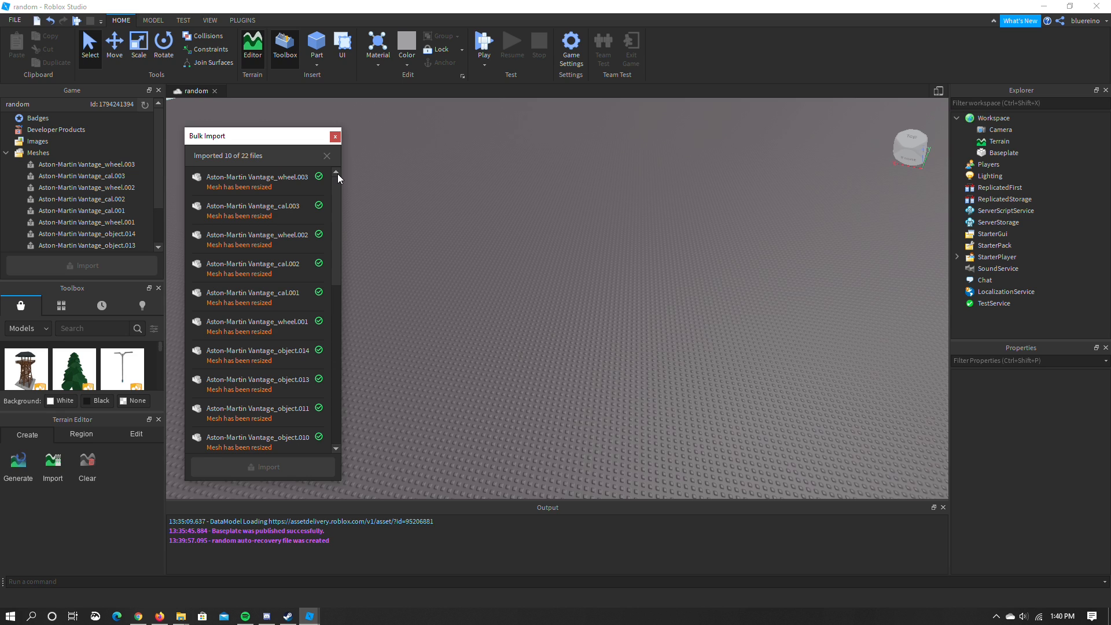
{"action": "left_click_drag", "start_coordinate": [338, 174], "coordinate": [346, 369]}
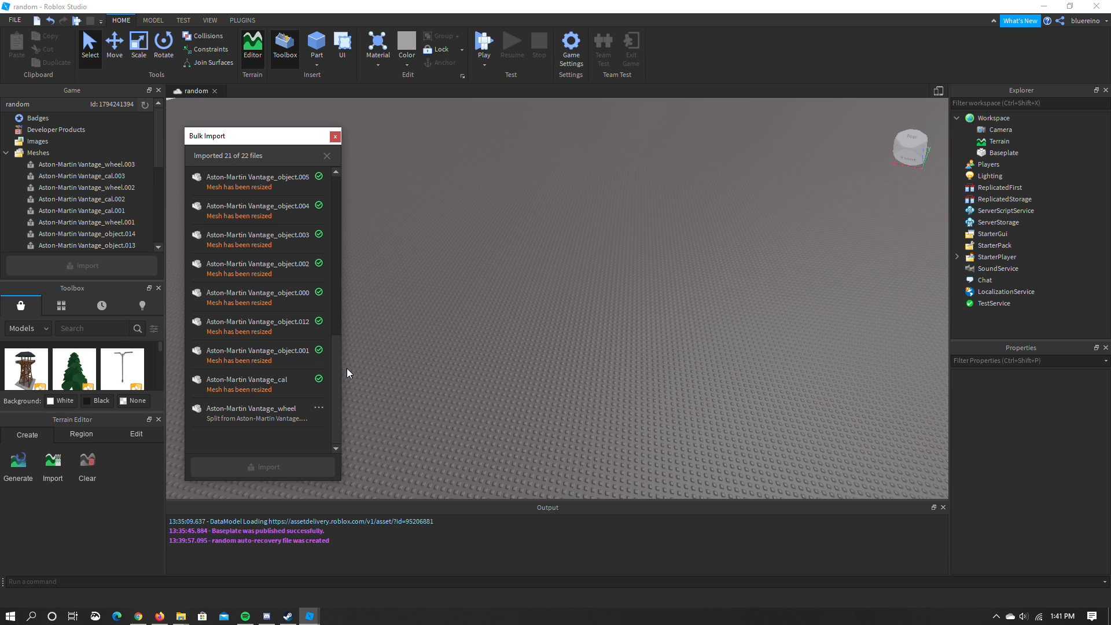
{"action": "scroll", "coordinate": [272, 254], "scroll_direction": "up", "scroll_amount": 5}
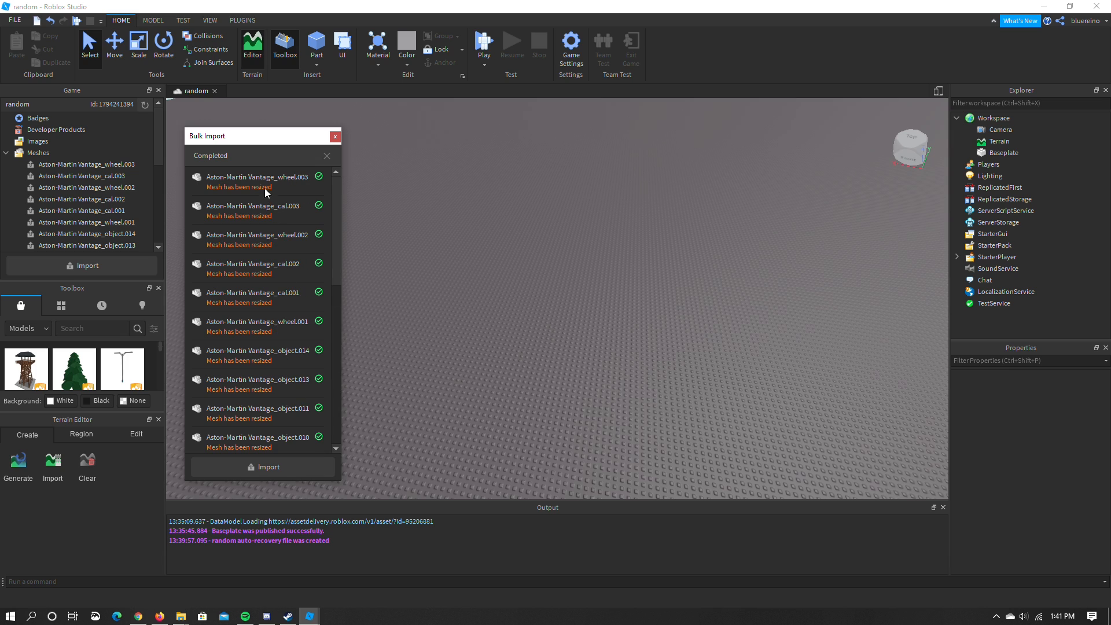
{"action": "scroll", "coordinate": [259, 230], "scroll_direction": "down", "scroll_amount": 5}
{"action": "scroll", "coordinate": [259, 231], "scroll_direction": "up", "scroll_amount": 5}
{"action": "left_click", "coordinate": [334, 139]}
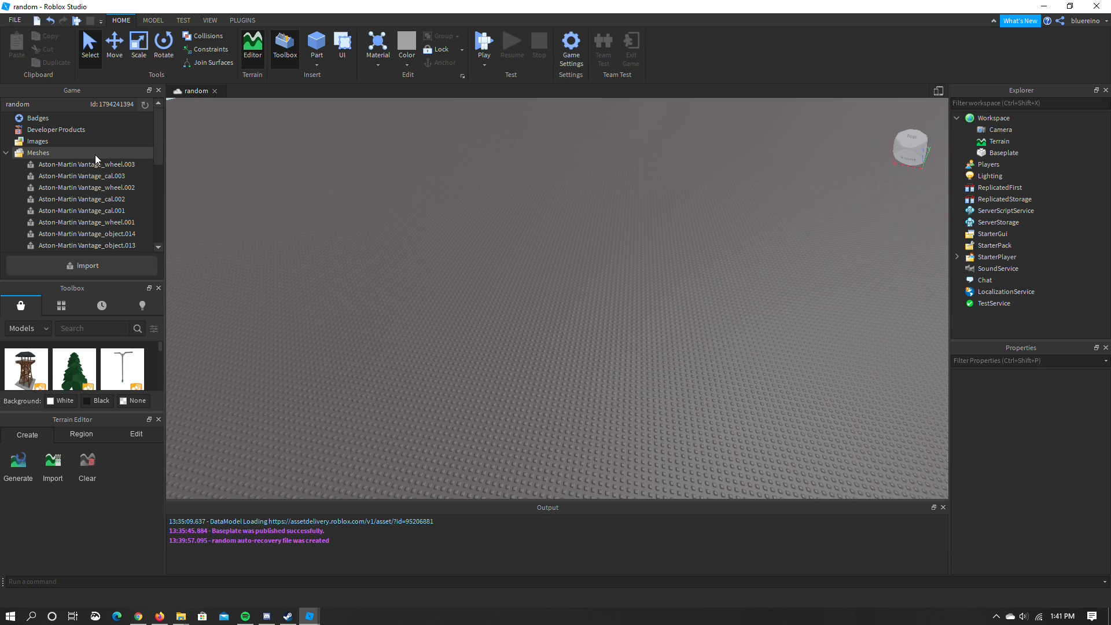
Select all imported Aston-Martin Vantage meshes, from wheel.003 through wheel, and insert them into the place with location
{"action": "left_click", "coordinate": [67, 163]}
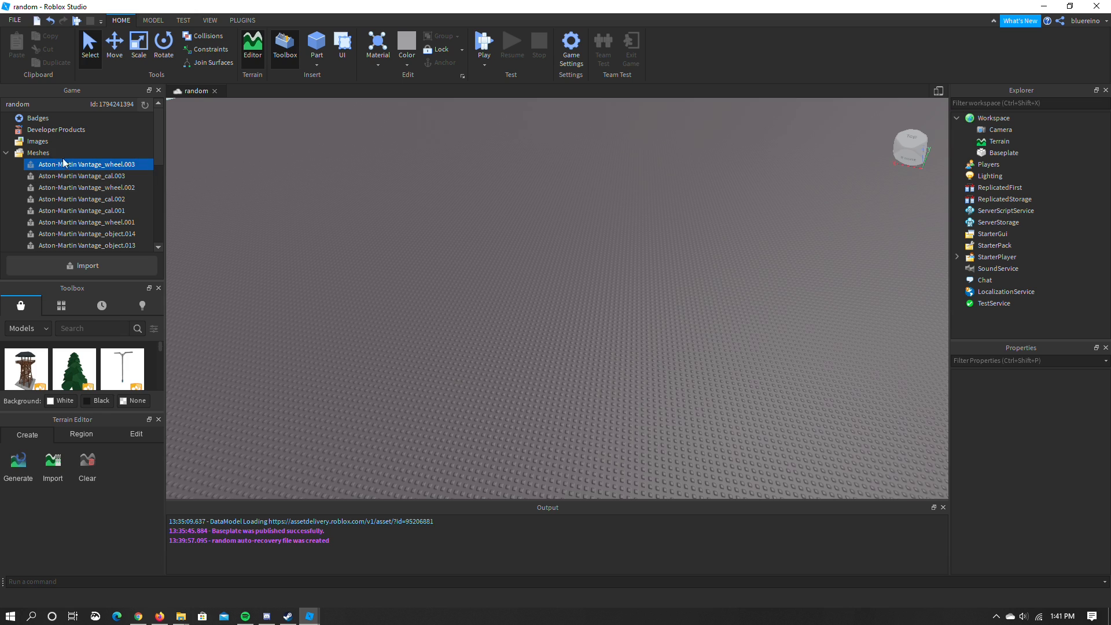
{"action": "left_click", "coordinate": [6, 153]}
{"action": "left_click", "coordinate": [5, 153]}
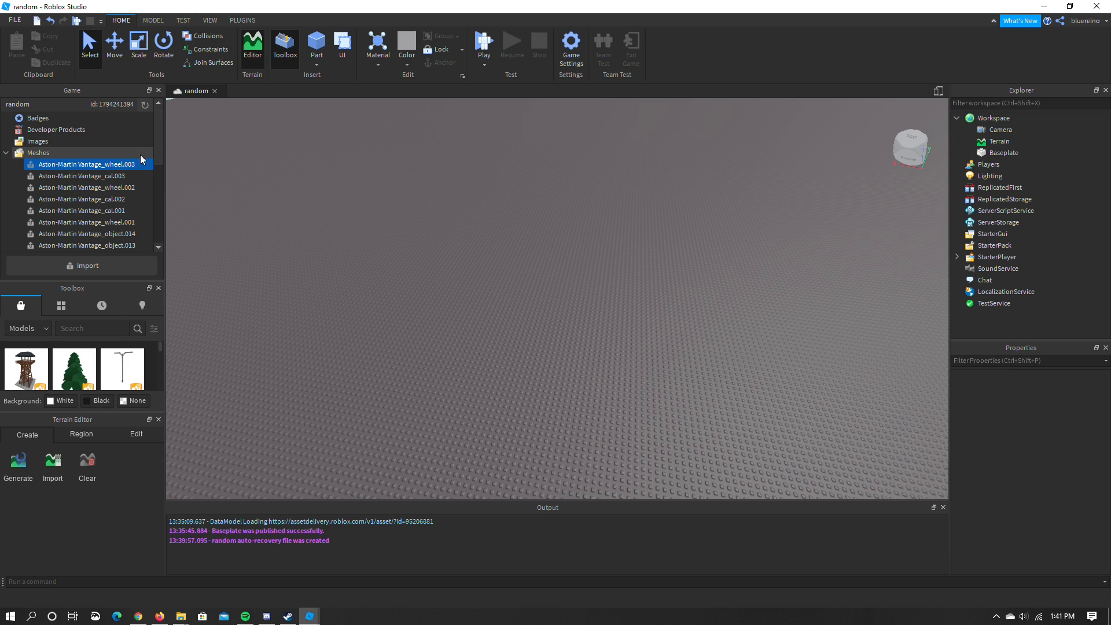
{"action": "left_click_drag", "start_coordinate": [162, 149], "coordinate": [161, 225]}
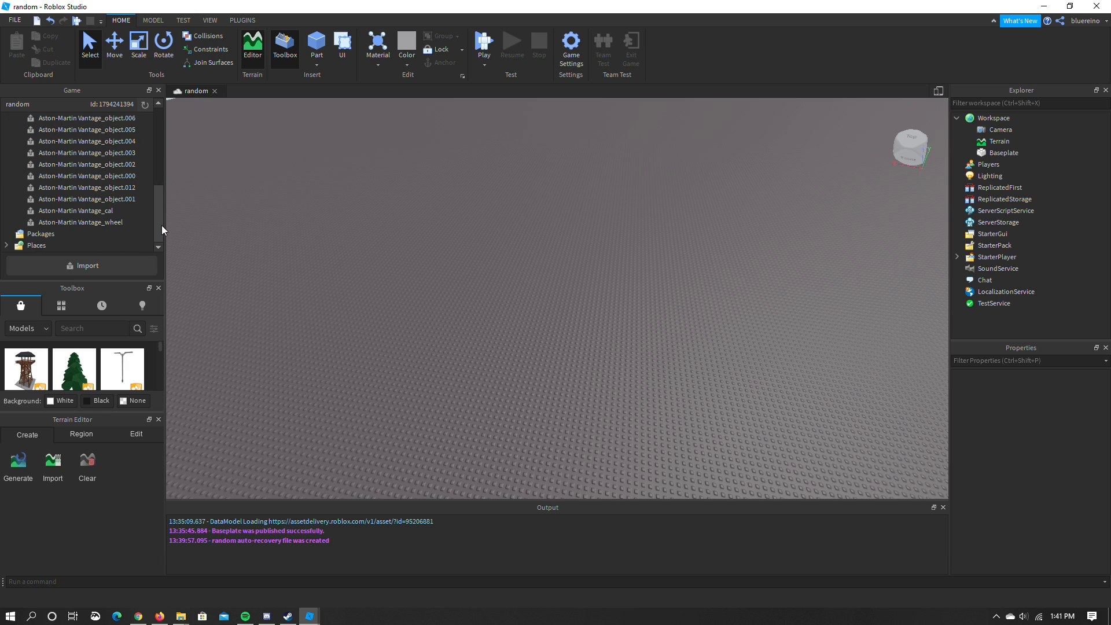
{"action": "left_click", "coordinate": [102, 222], "text": "shift"}
{"action": "scroll", "coordinate": [114, 192], "scroll_direction": "up", "scroll_amount": 5}
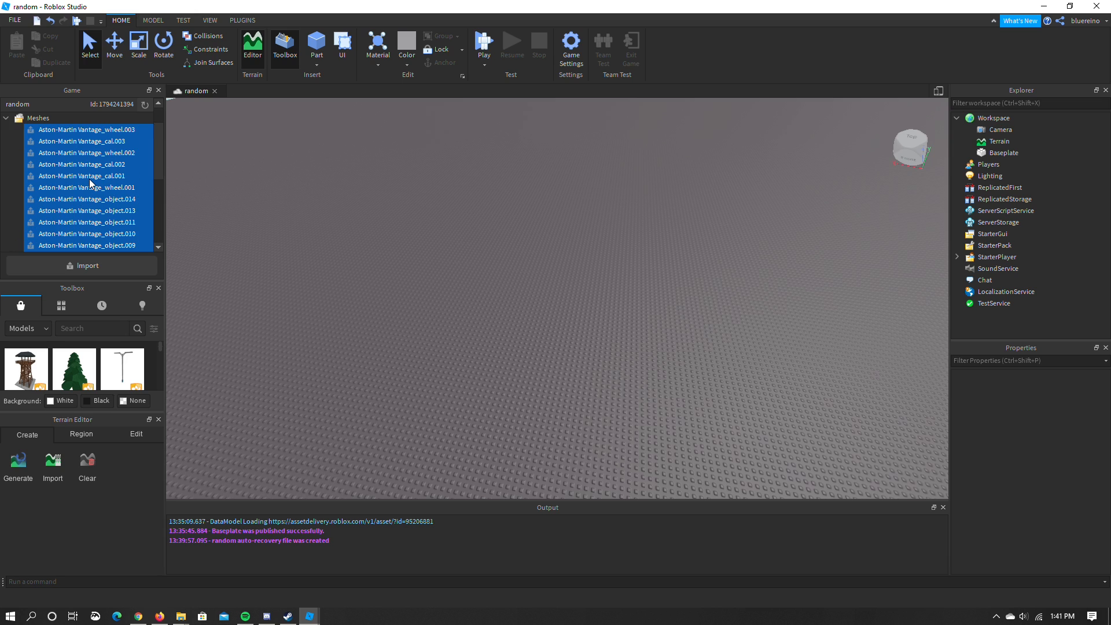
{"action": "right_click", "coordinate": [91, 183]}
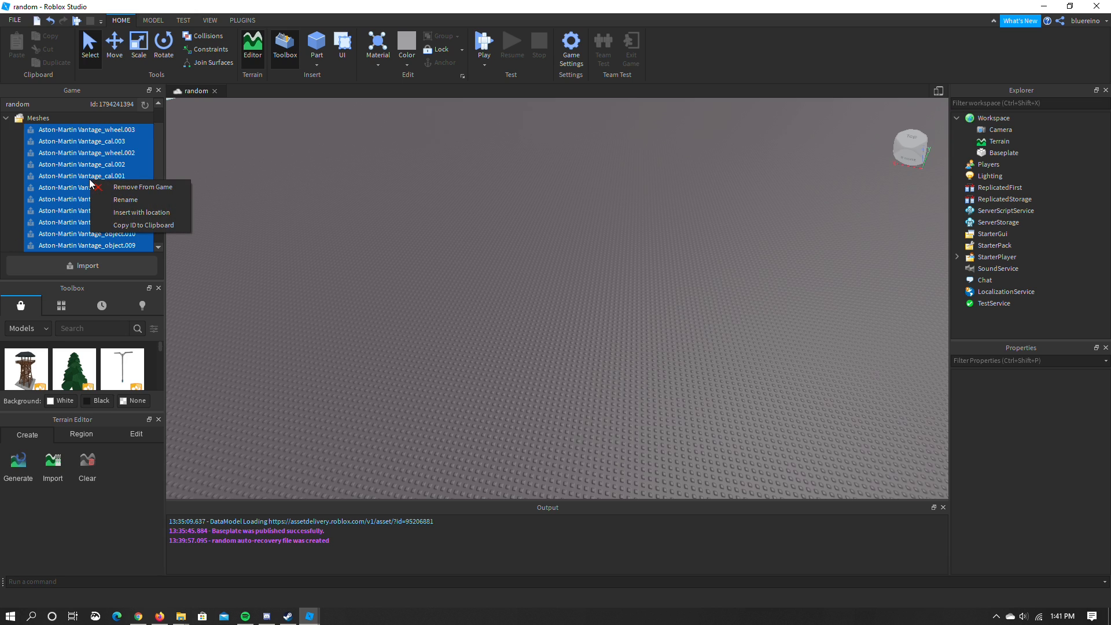
{"action": "left_click", "coordinate": [151, 214]}
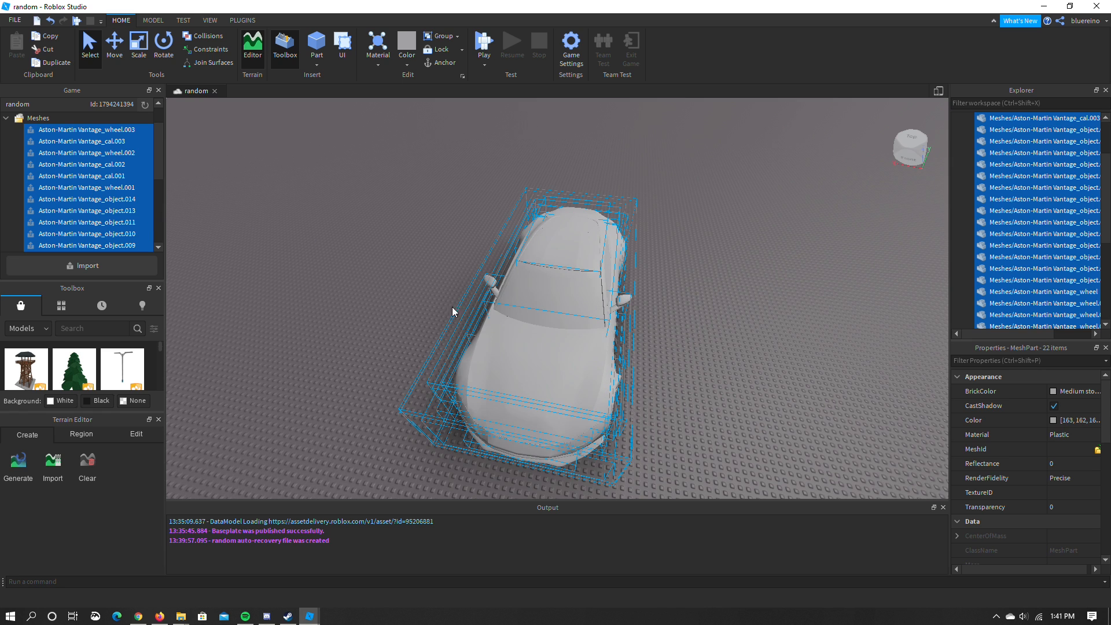
Examine the inserted Aston-Martin Vantage from all sides, including the front grille, bodywork and wheels
{"action": "right_click_drag", "start_coordinate": [684, 331], "coordinate": [689, 330]}
{"action": "key", "text": "d"}
{"action": "key", "text": "w"}
{"action": "key", "text": "d"}
{"action": "key", "text": "a"}
{"action": "key", "text": "w"}
{"action": "key", "text": "s"}
{"action": "key", "text": "a"}
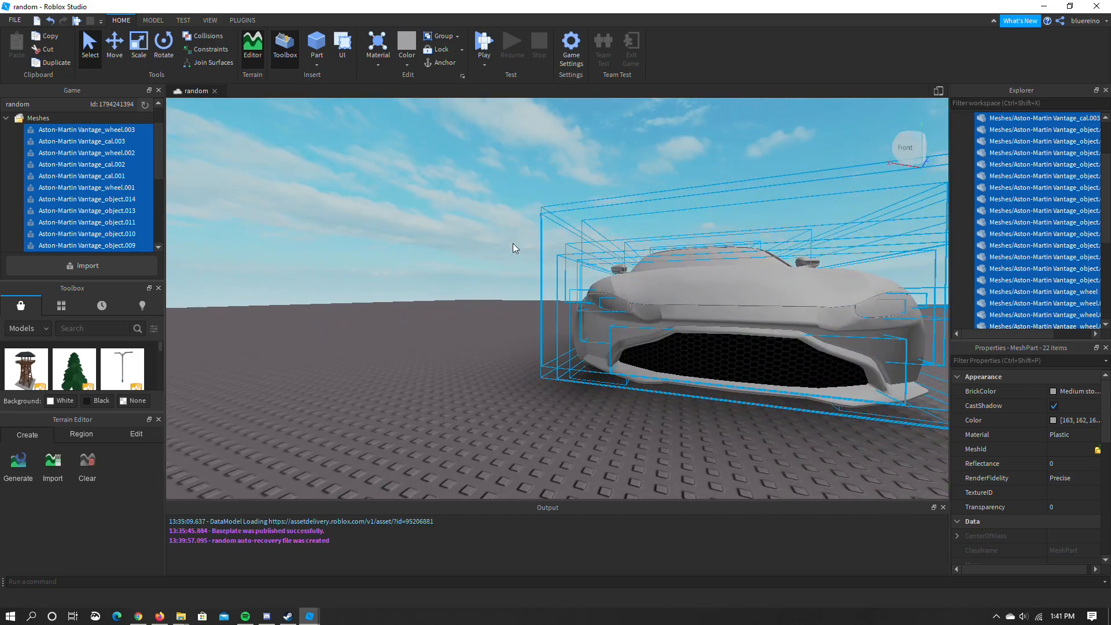
{"action": "key", "text": "d"}
{"action": "key", "text": "s"}
{"action": "right_click_drag", "start_coordinate": [638, 278], "coordinate": [637, 278]}
{"action": "key", "text": "w"}
{"action": "key", "text": "s"}
{"action": "key", "text": "a"}
{"action": "key", "text": "w"}
{"action": "key", "text": "s"}
{"action": "key", "text": "s"}
{"action": "key", "text": "w"}
{"action": "key", "text": "a"}
{"action": "key", "text": "s"}
{"action": "key", "text": "d"}
{"action": "key", "text": "w"}
{"action": "key", "text": "a"}
{"action": "key", "text": "s"}
{"action": "key", "text": "w"}
{"action": "key", "text": "a"}
{"action": "key", "text": "w"}
{"action": "key", "text": "s"}
{"action": "key", "text": "d"}
{"action": "right_click_drag", "start_coordinate": [409, 351], "coordinate": [409, 351]}
{"action": "key", "text": "w"}
{"action": "key", "text": "s"}
{"action": "key", "text": "a"}
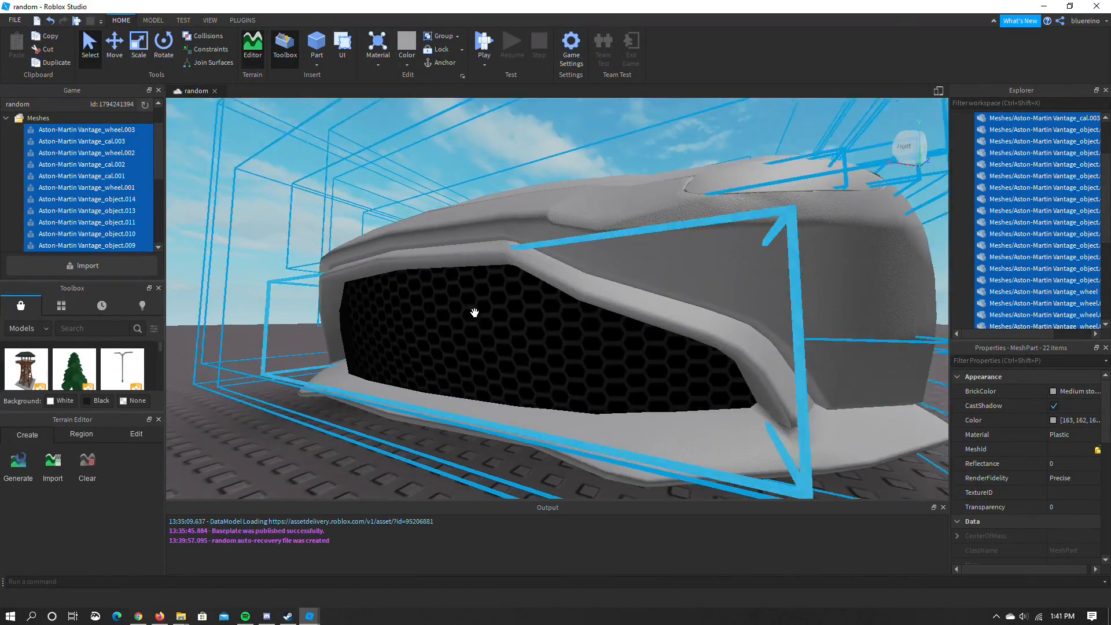
{"action": "key", "text": "d"}
{"action": "right_click_drag", "start_coordinate": [473, 312], "coordinate": [475, 313]}
{"action": "key", "text": "s"}
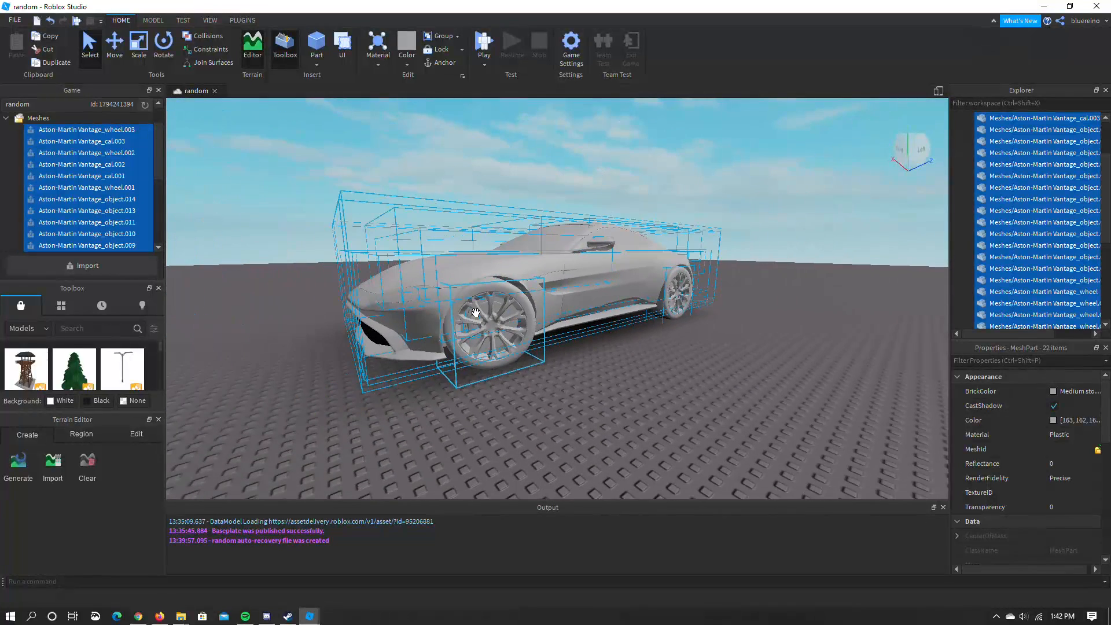
Set the material of all selected Aston-Martin Vantage mesh parts to SmoothPlastic and frame the car in the view
{"action": "left_click", "coordinate": [1088, 434]}
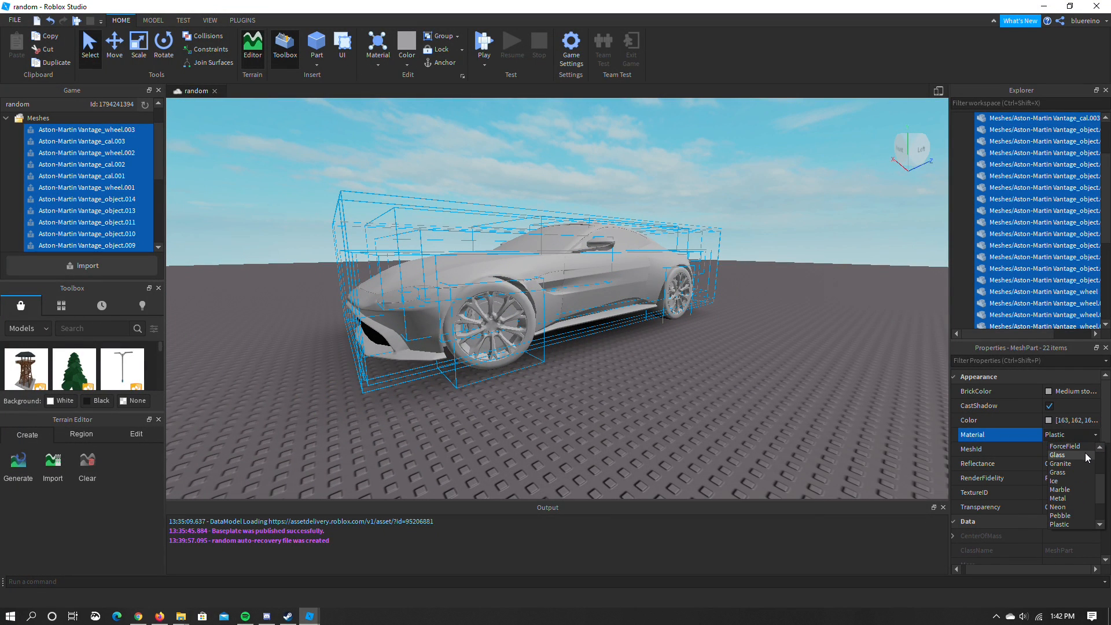
{"action": "scroll", "coordinate": [1070, 507], "scroll_direction": "down", "scroll_amount": 2}
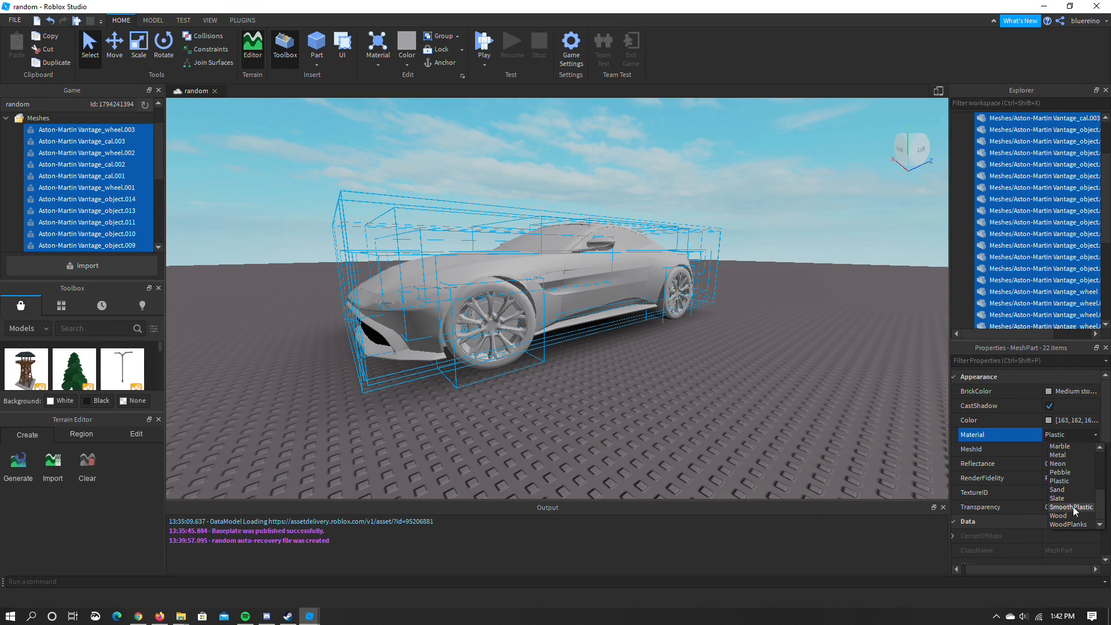
{"action": "left_click", "coordinate": [1071, 506]}
{"action": "scroll", "coordinate": [566, 298], "scroll_direction": "up", "scroll_amount": 2}
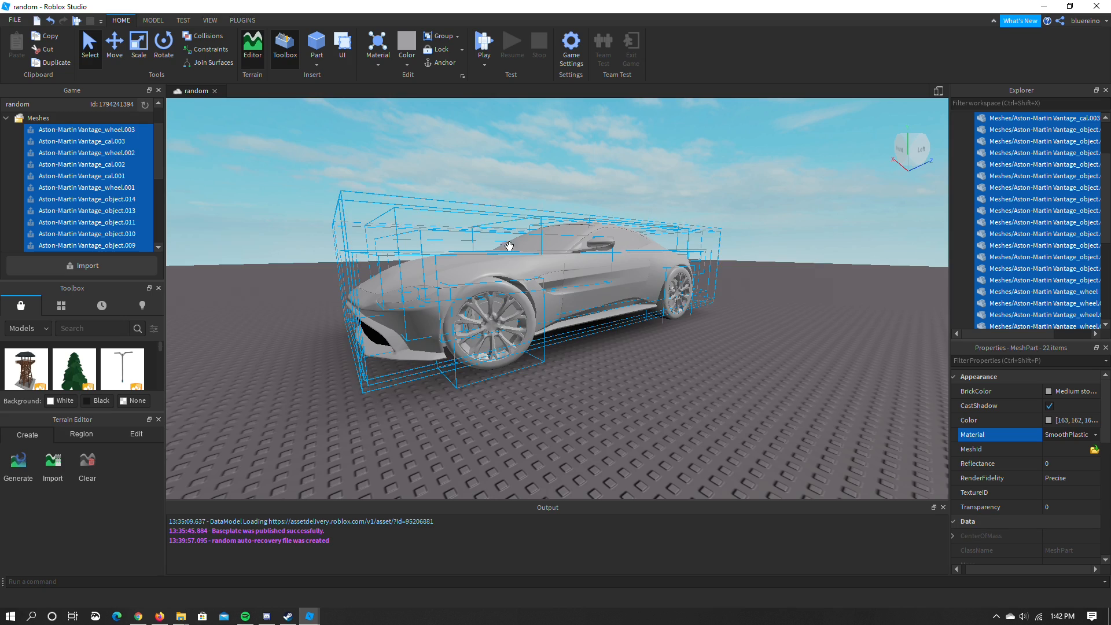
{"action": "scroll", "coordinate": [541, 233], "scroll_direction": "up", "scroll_amount": 5}
{"action": "key", "text": "f"}
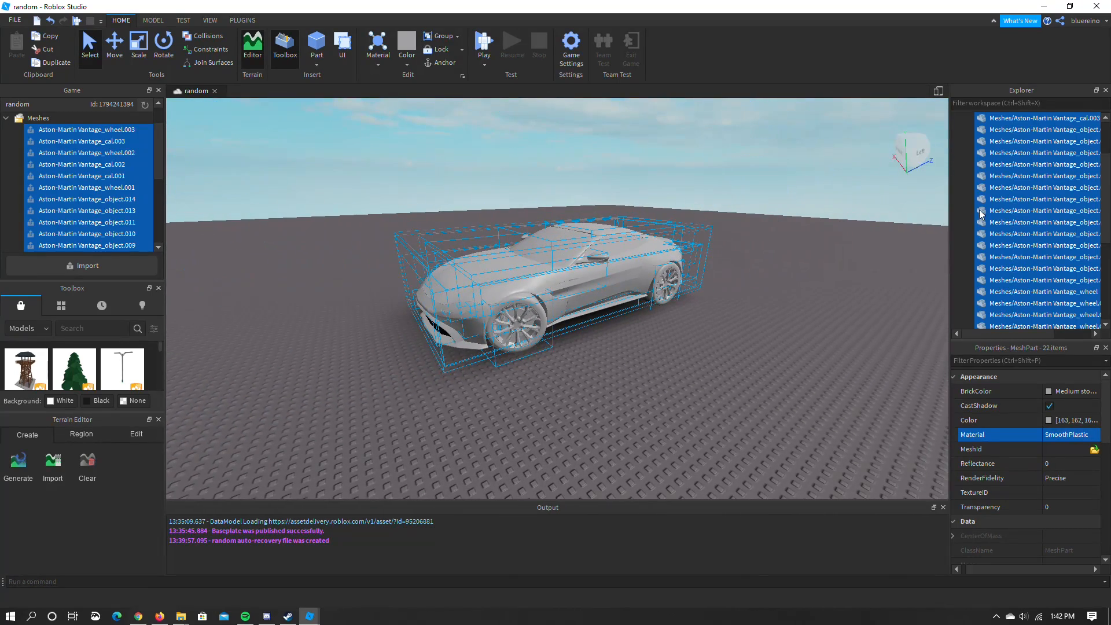
Group all selected Aston-Martin Vantage mesh parts into one model and name it V12 Vantage
{"action": "scroll", "coordinate": [1007, 180], "scroll_direction": "down", "scroll_amount": 2}
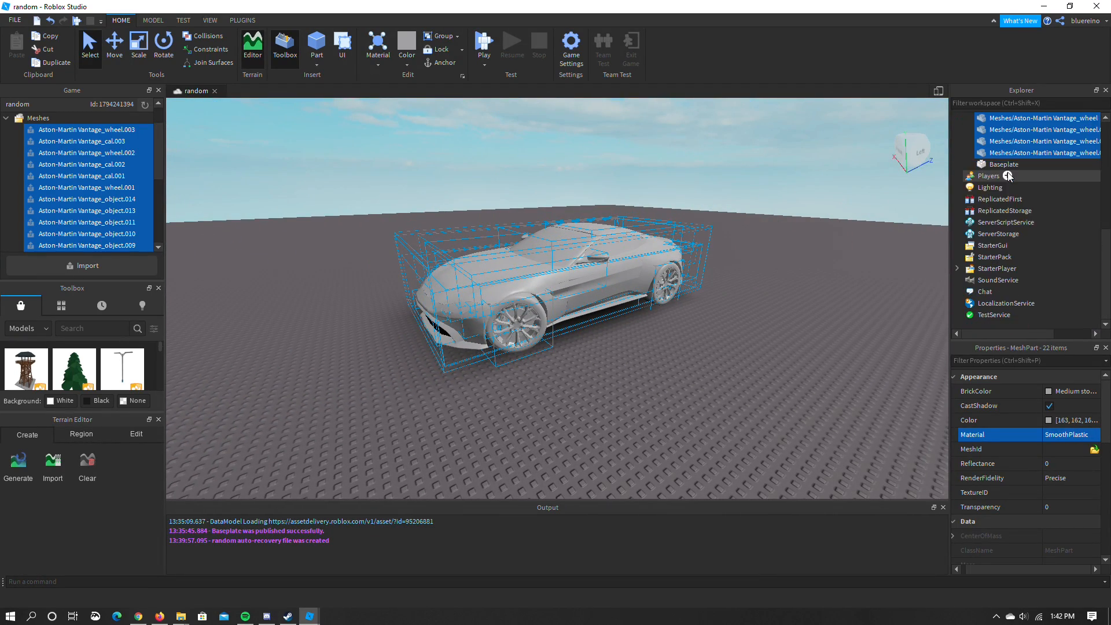
{"action": "right_click", "coordinate": [1007, 180]}
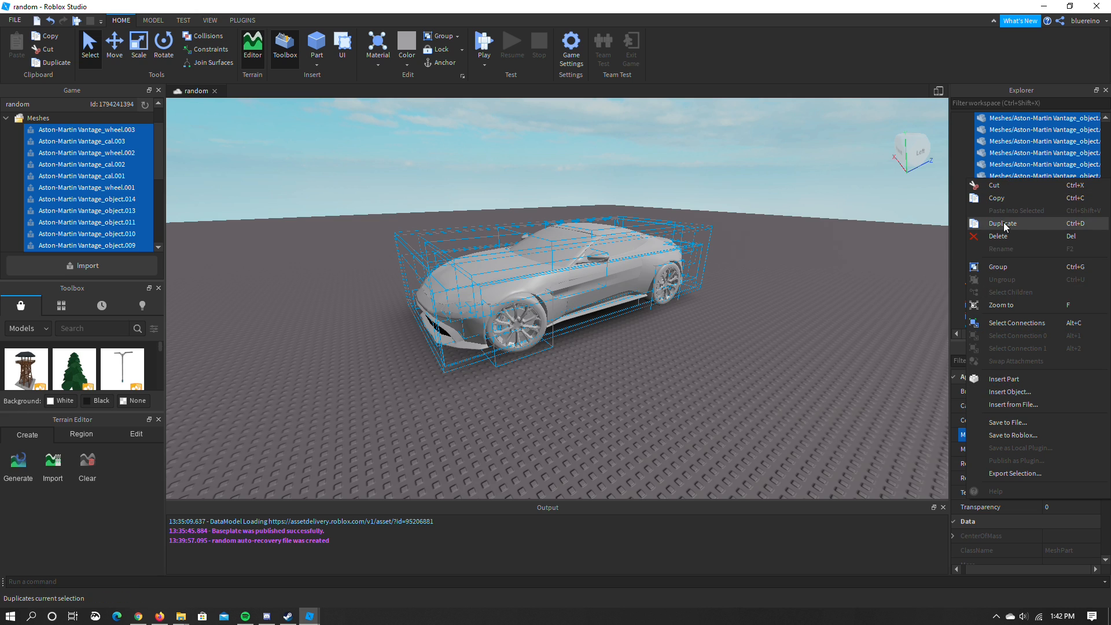
{"action": "left_click", "coordinate": [1003, 266]}
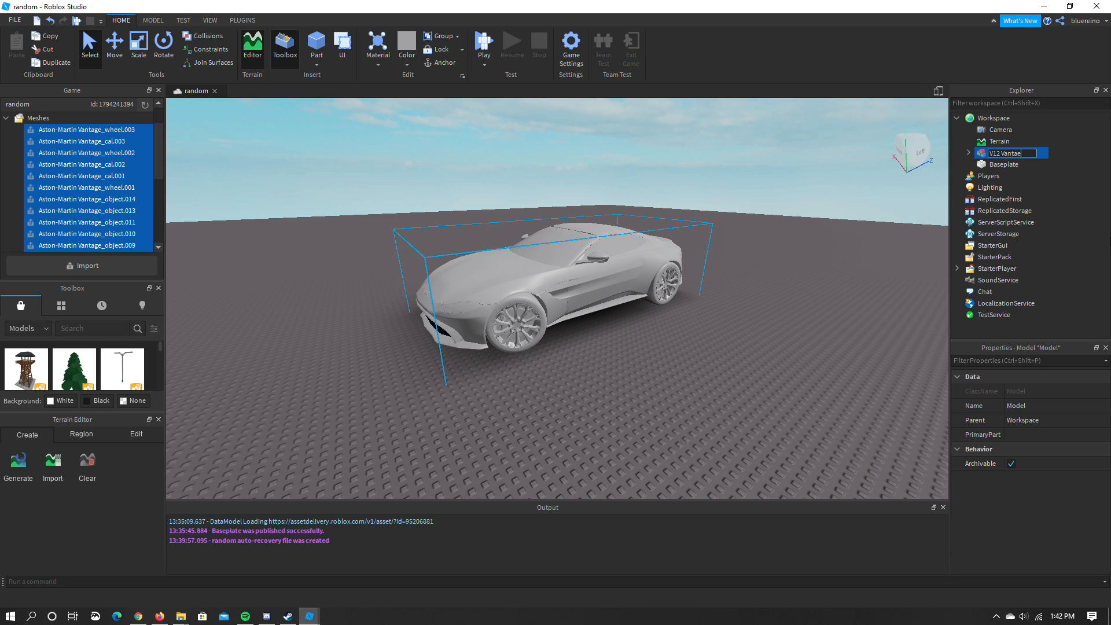
Select the V12 Vantage model, frame it in the view and expand its list of mesh parts
{"action": "scroll", "coordinate": [567, 249], "scroll_direction": "up", "scroll_amount": 10}
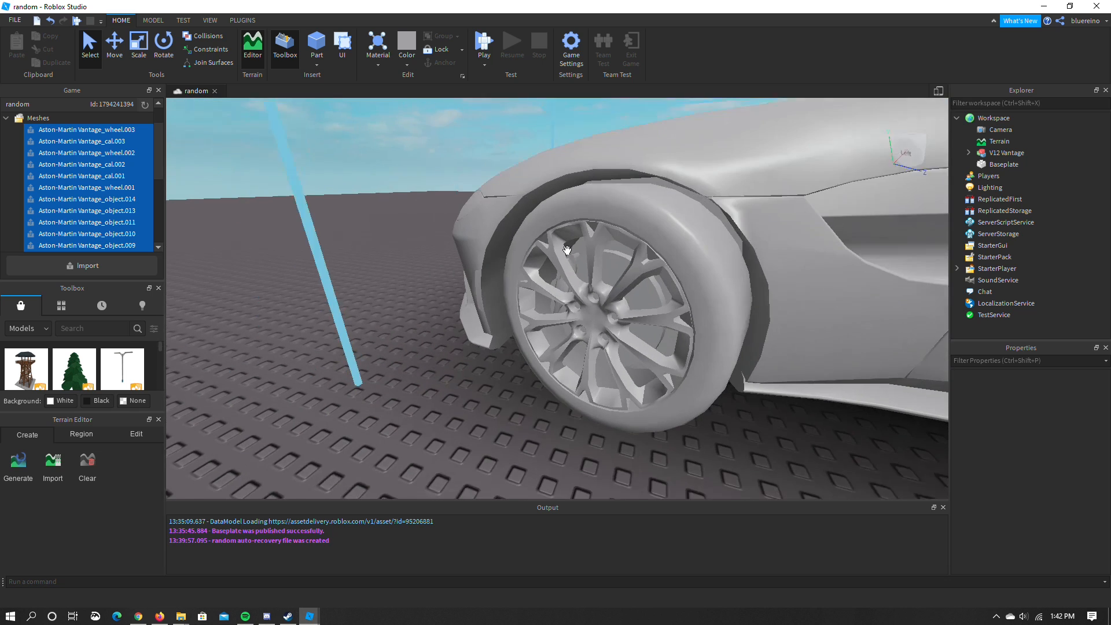
{"action": "left_click", "coordinate": [566, 250]}
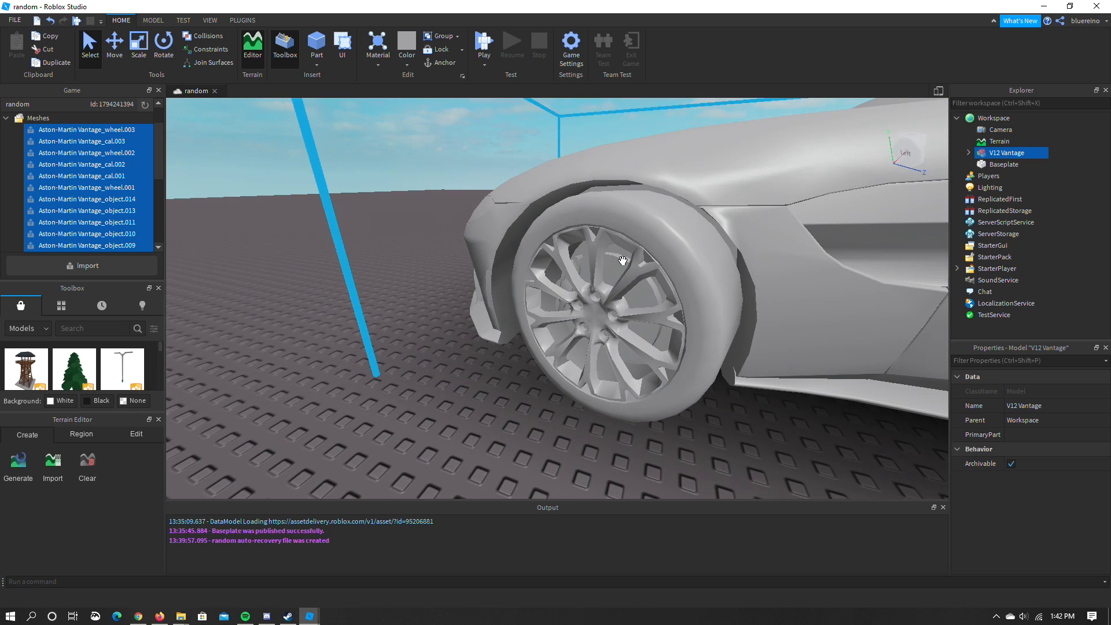
{"action": "key", "text": "f"}
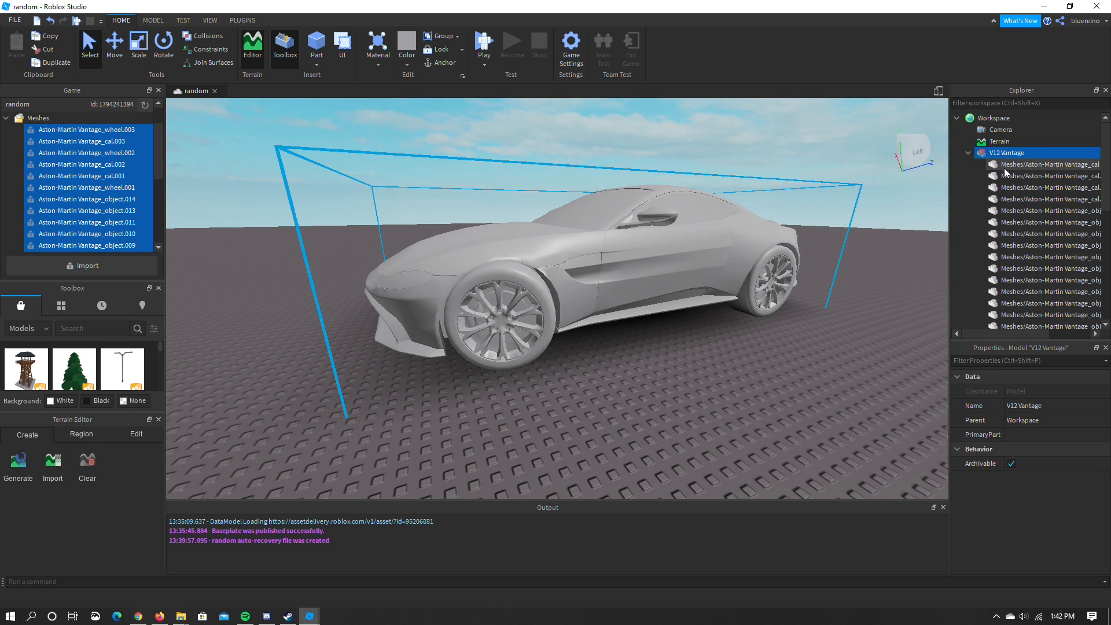
{"action": "key", "text": "Right"}
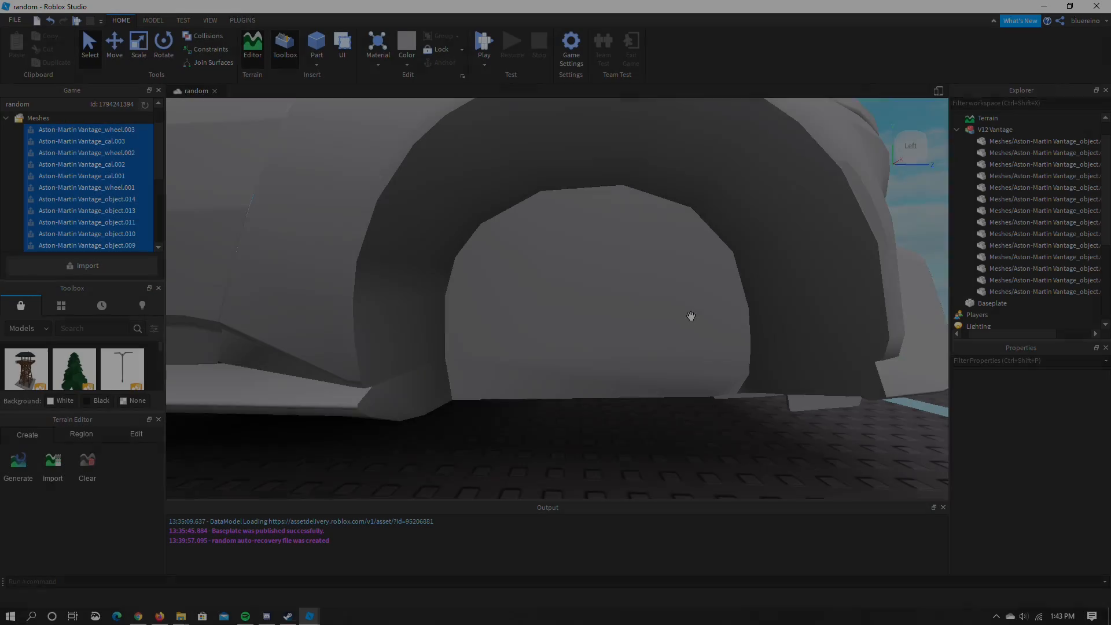
Examine the wheelless car body from the side and front, including the wheel arches, doors, windows and grille
{"action": "scroll", "coordinate": [691, 317], "scroll_direction": "down", "scroll_amount": 5}
{"action": "right_click_drag", "start_coordinate": [672, 297], "coordinate": [575, 286]}
{"action": "key", "text": "w"}
{"action": "key", "text": "s"}
{"action": "key", "text": "w"}
{"action": "key", "text": "w"}
{"action": "key", "text": "s"}
{"action": "key", "text": "w"}
{"action": "key", "text": "w"}
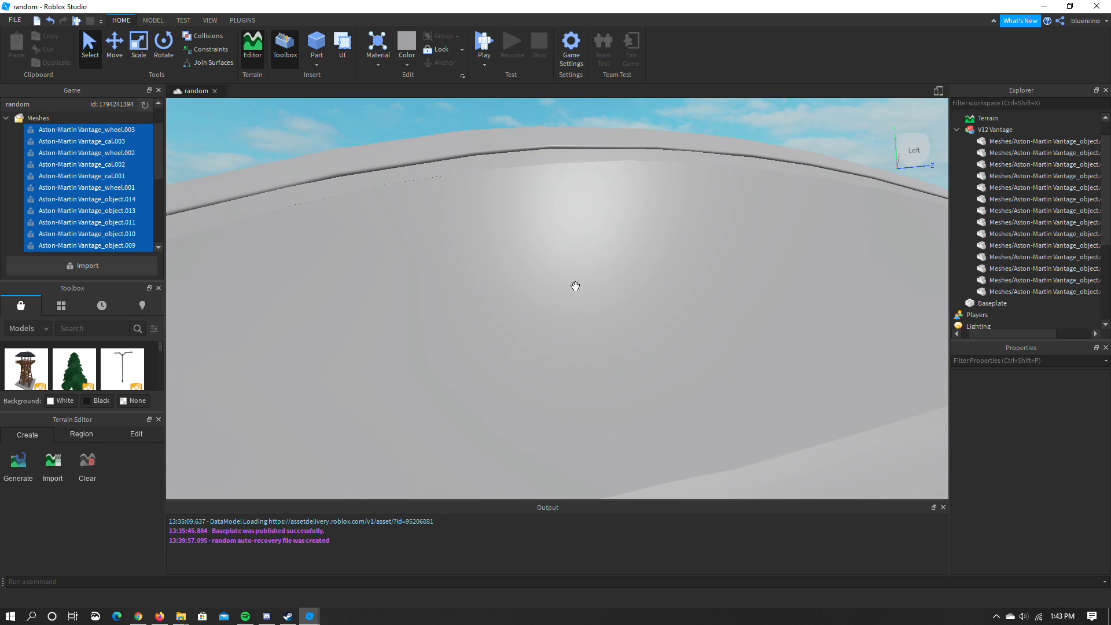
{"action": "scroll", "coordinate": [509, 318], "scroll_direction": "down", "scroll_amount": 2}
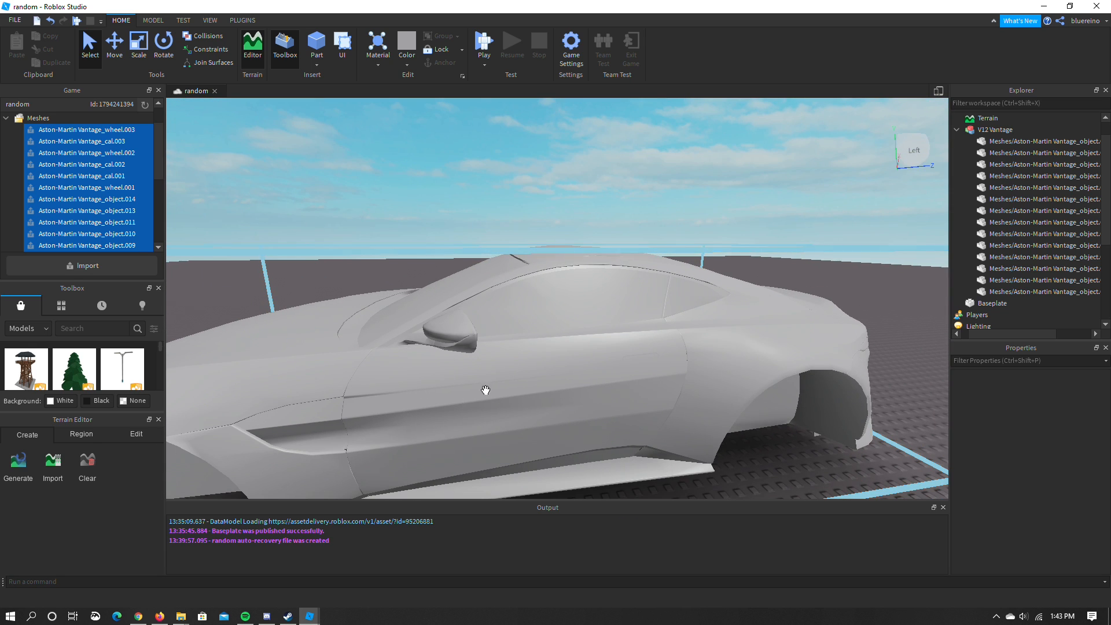
{"action": "key", "text": "s"}
{"action": "right_click_drag", "start_coordinate": [512, 345], "coordinate": [491, 338]}
{"action": "key", "text": "w"}
{"action": "key", "text": "s"}
{"action": "key", "text": "w"}
{"action": "key", "text": "s"}
{"action": "key", "text": "w"}
{"action": "key", "text": "w"}
{"action": "key", "text": "s"}
{"action": "key", "text": "s"}
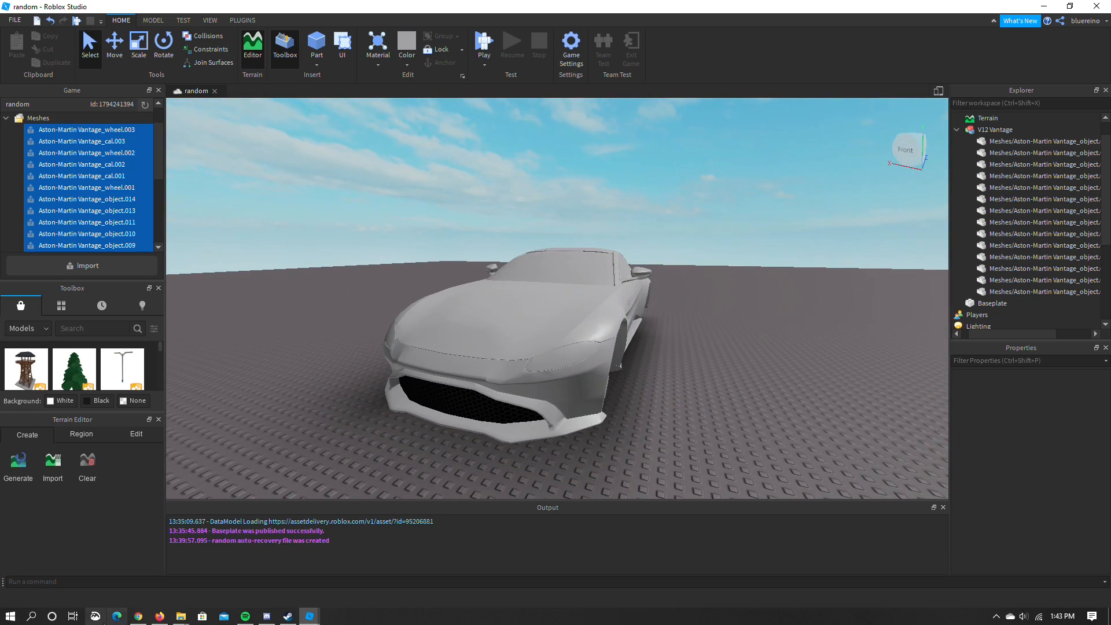
Switch to the browser to study the Aston-Martin V12 Vantage reference on Sketchfab, and return to Roblox Studio
{"action": "left_click", "coordinate": [161, 617]}
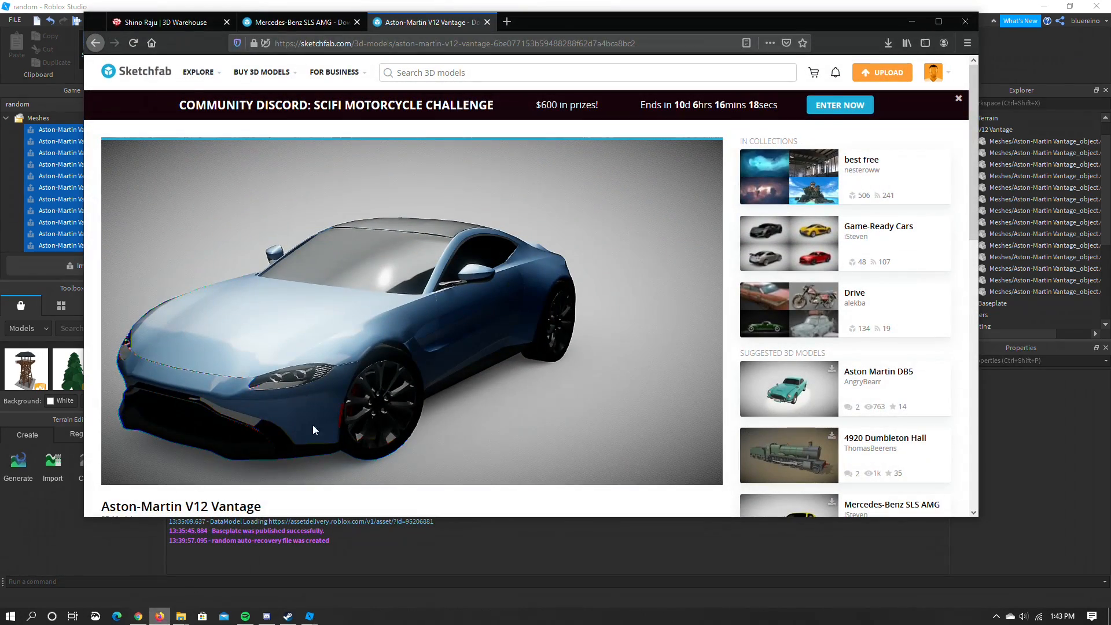
{"action": "double_click", "coordinate": [563, 21]}
{"action": "scroll", "coordinate": [555, 289], "scroll_direction": "down", "scroll_amount": 1}
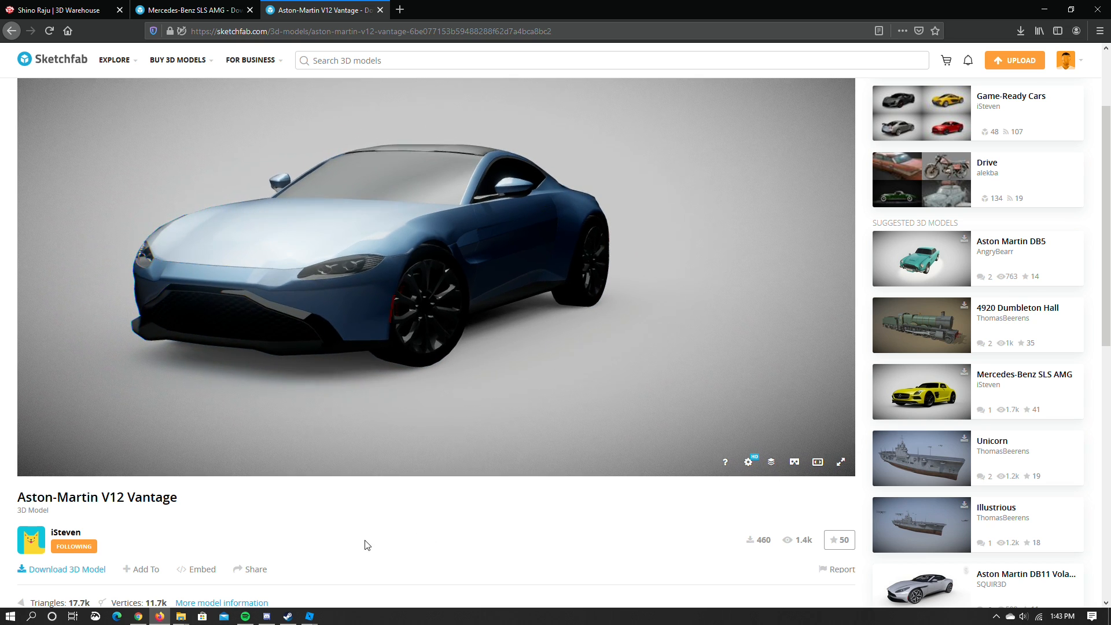
{"action": "scroll", "coordinate": [364, 544], "scroll_direction": "up", "scroll_amount": 3}
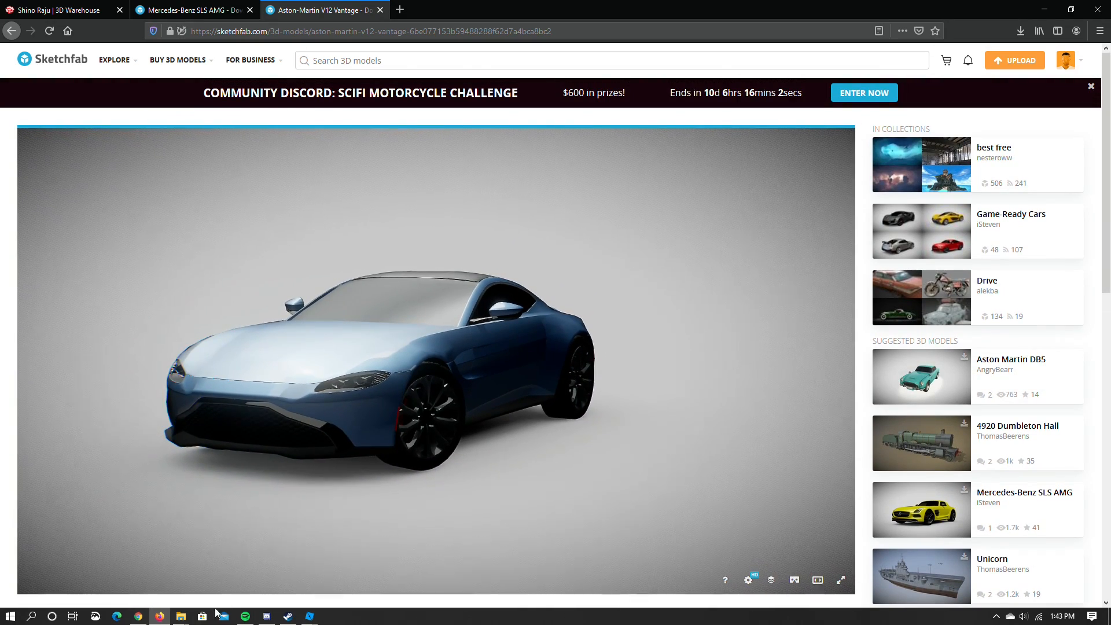
{"action": "left_click", "coordinate": [371, 571]}
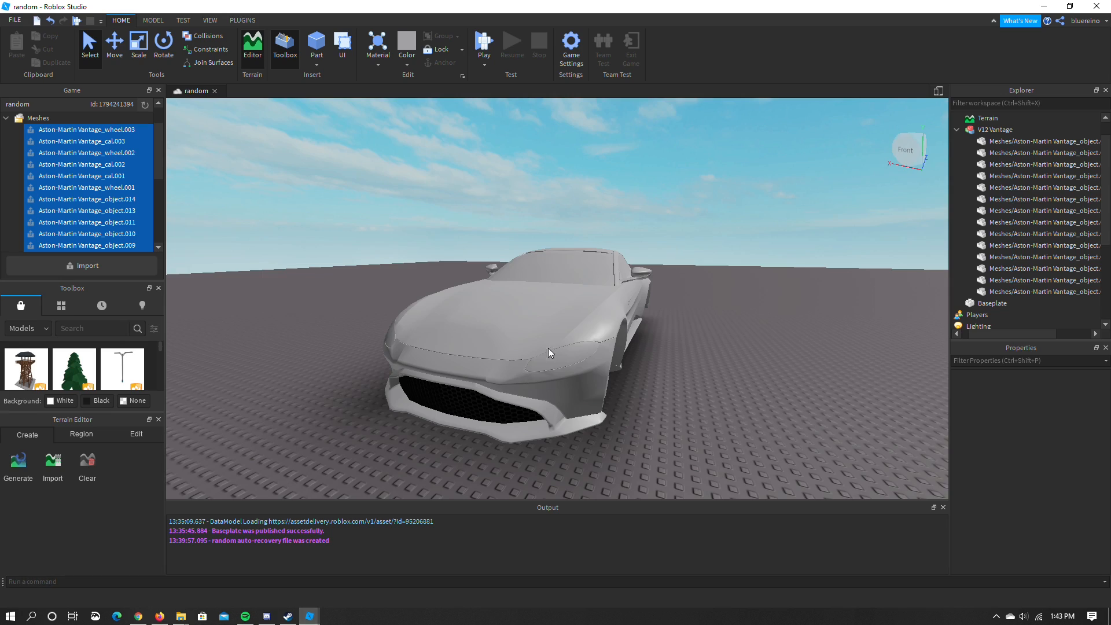
Examine the car's front end up close, including the hood, headlight area and front wheel arch
{"action": "key", "text": "d"}
{"action": "key", "text": "a"}
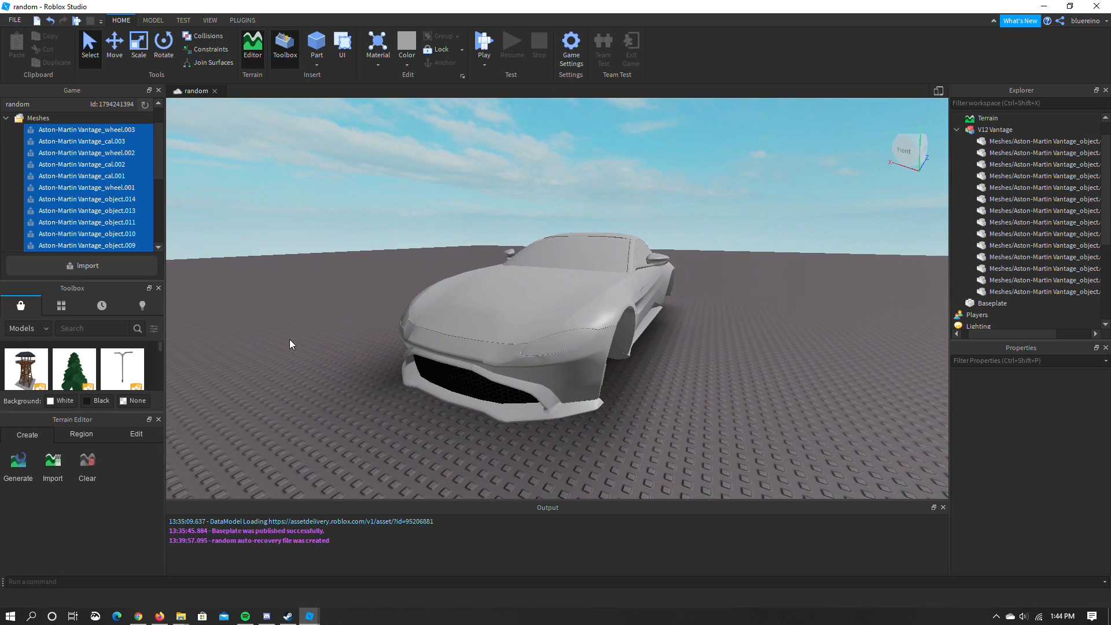
{"action": "key", "text": "d"}
{"action": "right_click_drag", "start_coordinate": [573, 370], "coordinate": [573, 370]}
{"action": "key", "text": "a"}
{"action": "key", "text": "w"}
{"action": "key", "text": "s"}
{"action": "key", "text": "d"}
{"action": "key", "text": "w"}
{"action": "key", "text": "s"}
{"action": "key", "text": "a"}
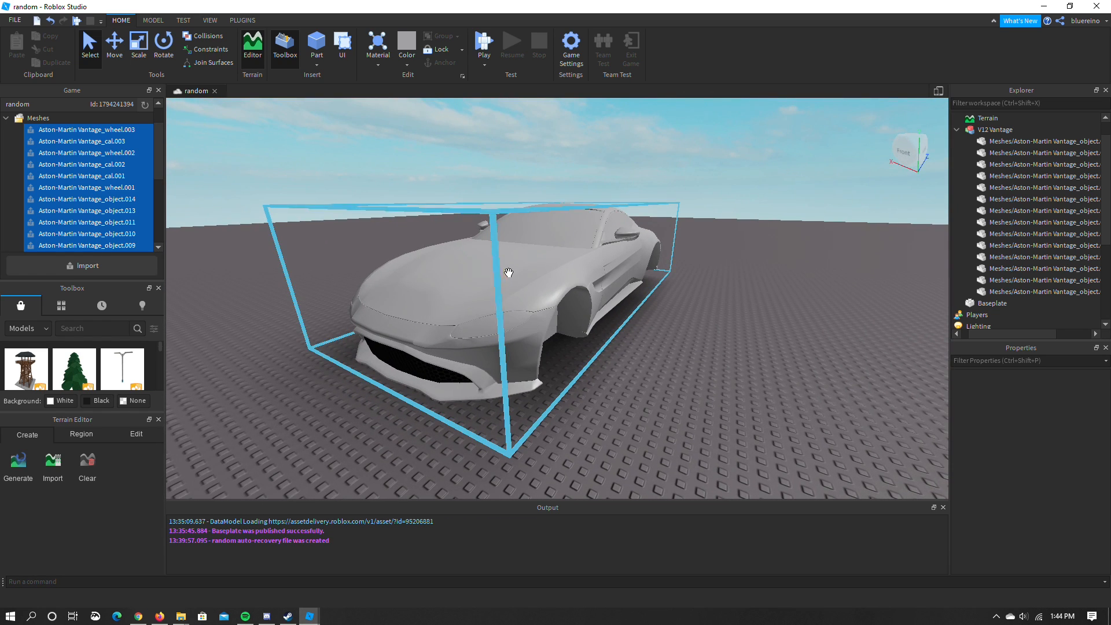
{"action": "key", "text": "d"}
{"action": "right_click_drag", "start_coordinate": [568, 375], "coordinate": [567, 375]}
{"action": "key", "text": "w"}
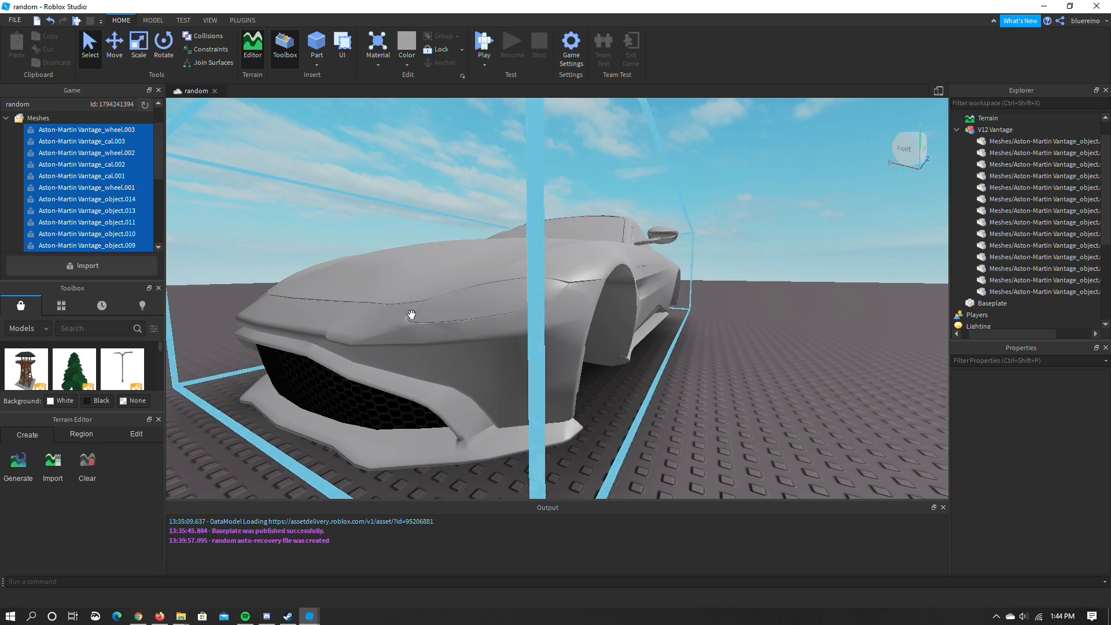
{"action": "right_click_drag", "start_coordinate": [575, 376], "coordinate": [575, 376]}
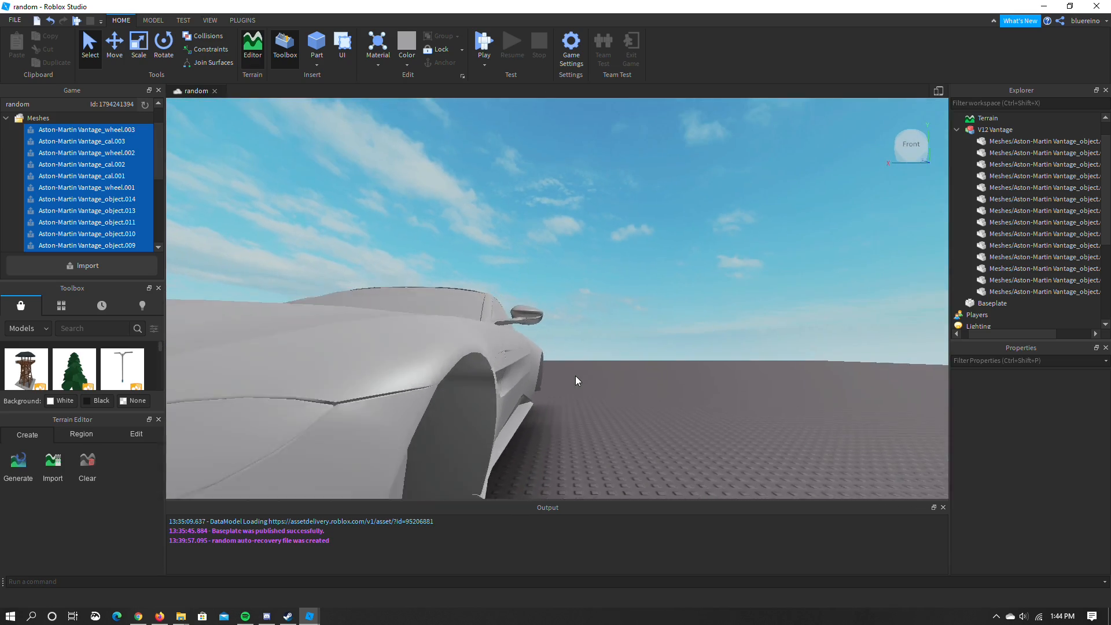
Set the BrickColor of the car's main body mesh to Bright blue and rename the mesh body
{"action": "left_click", "coordinate": [575, 376]}
{"action": "key", "text": "f"}
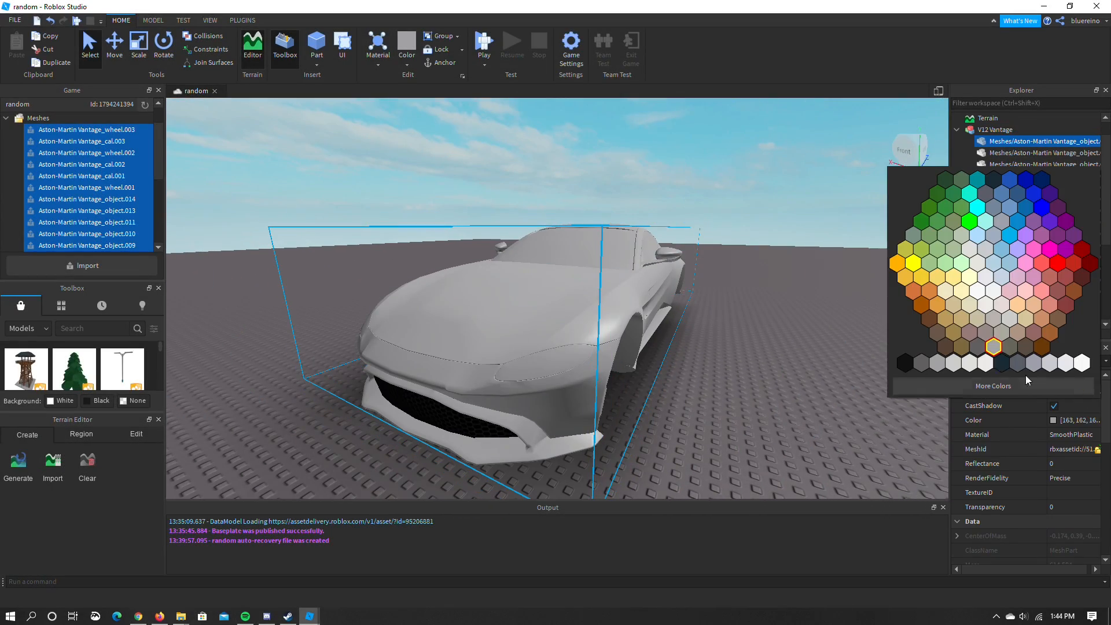
{"action": "left_click", "coordinate": [926, 225]}
{"action": "left_click", "coordinate": [138, 616]}
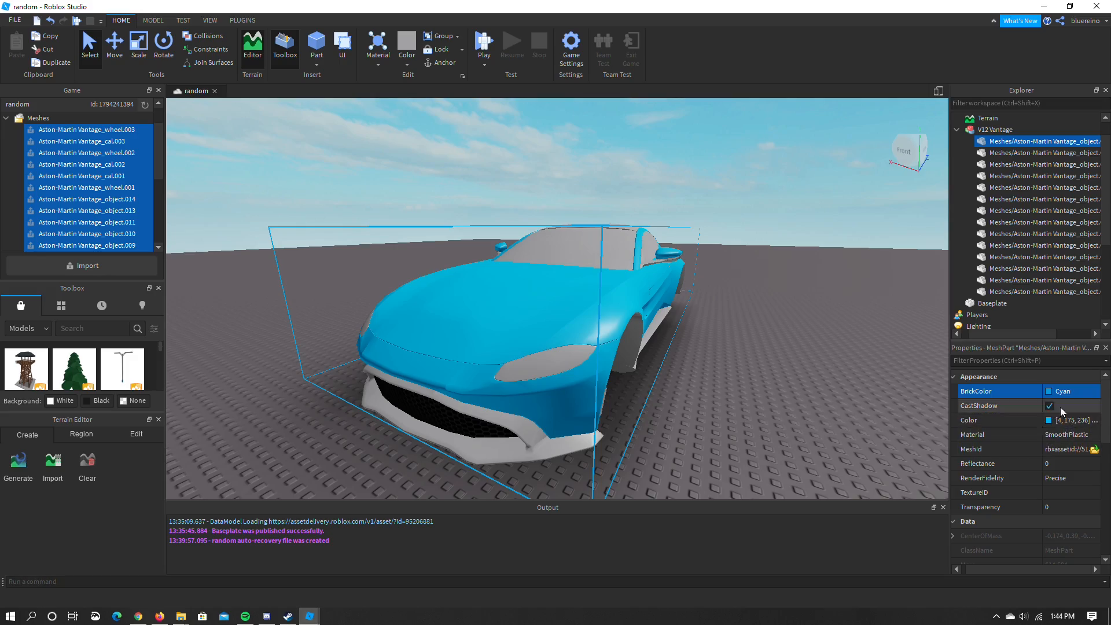
{"action": "left_click", "coordinate": [1060, 408]}
{"action": "left_click", "coordinate": [961, 232]}
{"action": "scroll", "coordinate": [810, 387], "scroll_direction": "up", "scroll_amount": 5}
{"action": "right_click_drag", "start_coordinate": [810, 388], "coordinate": [710, 266]}
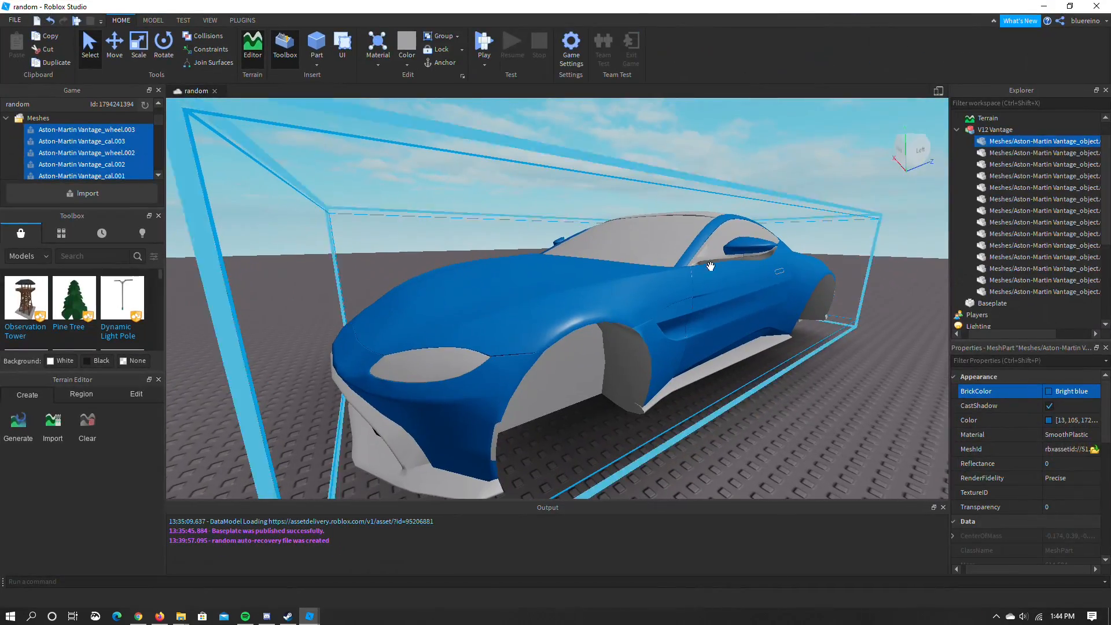
Give the roof panel mesh a near-black colour, starting from a dark BrickColor and adjusting its brightness
{"action": "left_click", "coordinate": [1009, 153]}
{"action": "right_click_drag", "start_coordinate": [810, 260], "coordinate": [820, 269]}
{"action": "left_click", "coordinate": [1070, 391]}
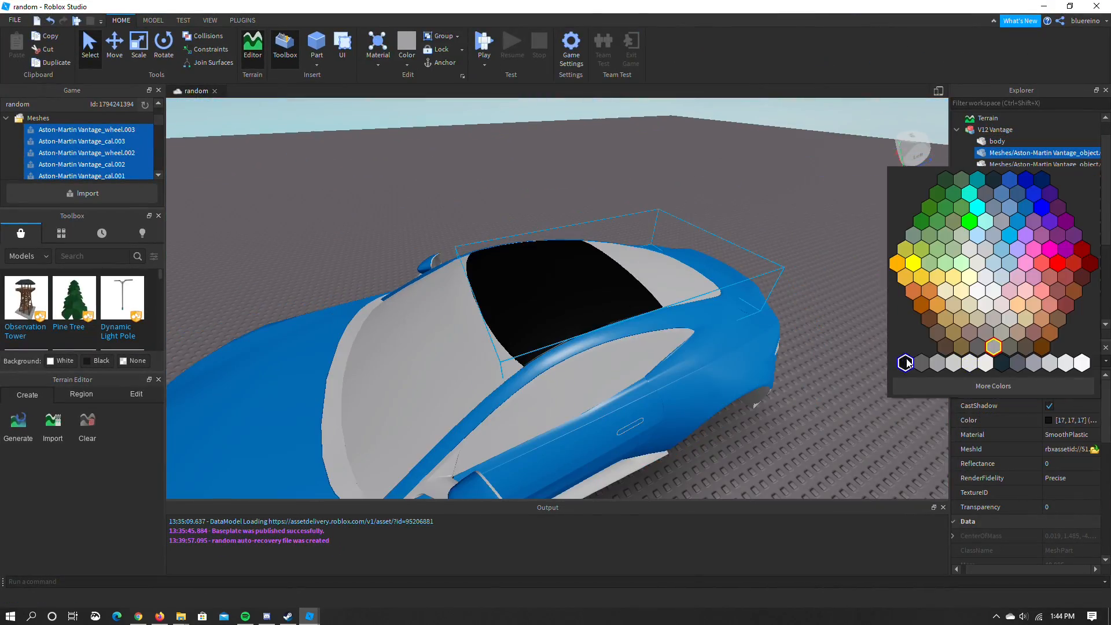
{"action": "left_click", "coordinate": [907, 364]}
{"action": "scroll", "coordinate": [726, 288], "scroll_direction": "up", "scroll_amount": 5}
{"action": "right_click_drag", "start_coordinate": [726, 288], "coordinate": [726, 287]}
{"action": "scroll", "coordinate": [725, 287], "scroll_direction": "down", "scroll_amount": 5}
{"action": "left_click", "coordinate": [1070, 392]}
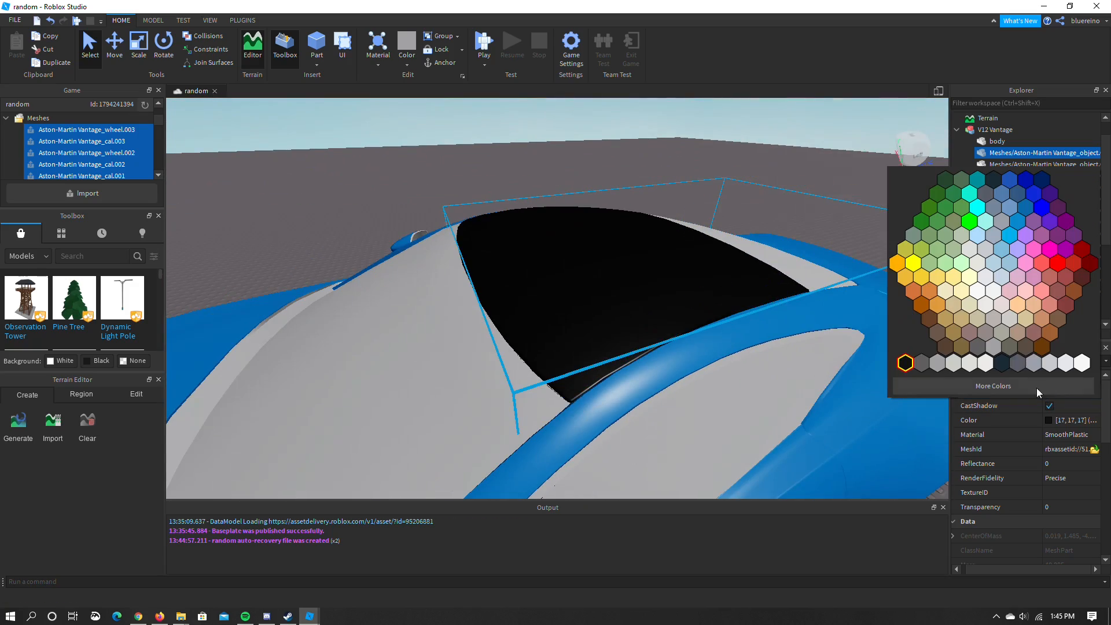
{"action": "left_click", "coordinate": [997, 362]}
{"action": "left_click", "coordinate": [1048, 421]}
{"action": "left_click_drag", "start_coordinate": [625, 186], "coordinate": [317, 176]}
{"action": "left_click_drag", "start_coordinate": [386, 289], "coordinate": [384, 298]}
{"action": "left_click", "coordinate": [324, 401]}
Rename the dark roof panel mesh as roof
{"action": "left_click", "coordinate": [729, 181]}
{"action": "right_click_drag", "start_coordinate": [729, 181], "coordinate": [729, 182]}
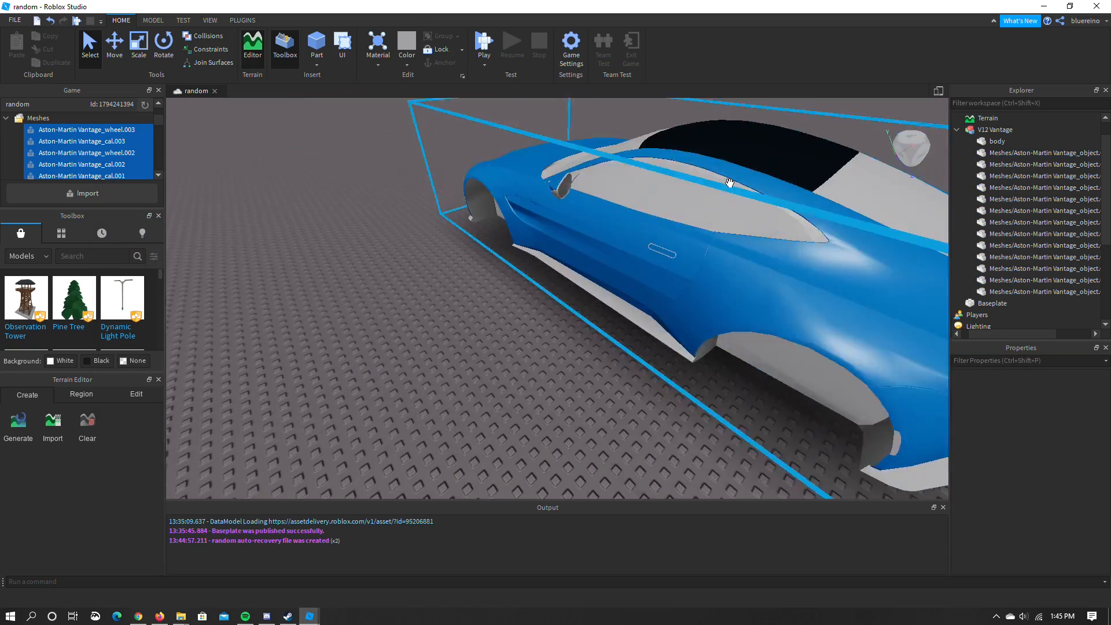
{"action": "left_click", "coordinate": [1009, 153]}
{"action": "right_click_drag", "start_coordinate": [662, 241], "coordinate": [662, 240]}
{"action": "left_click", "coordinate": [1009, 153]}
{"action": "type", "text": "roof"}
{"action": "key", "text": "Return"}
{"action": "scroll", "coordinate": [1008, 216], "scroll_direction": "up", "scroll_amount": 1}
Set the colour of the mesh forming the wheel arches and lower body to dark grey, 58, 58, 58
{"action": "left_click", "coordinate": [1005, 188]}
{"action": "scroll", "coordinate": [662, 289], "scroll_direction": "down", "scroll_amount": 4}
{"action": "left_click", "coordinate": [1070, 392]}
{"action": "mouse_move", "coordinate": [662, 289]}
{"action": "right_mouse_down"}
{"action": "mouse_move", "coordinate": [671, 289]}
{"action": "mouse_move", "coordinate": [663, 293]}
{"action": "right_mouse_up"}
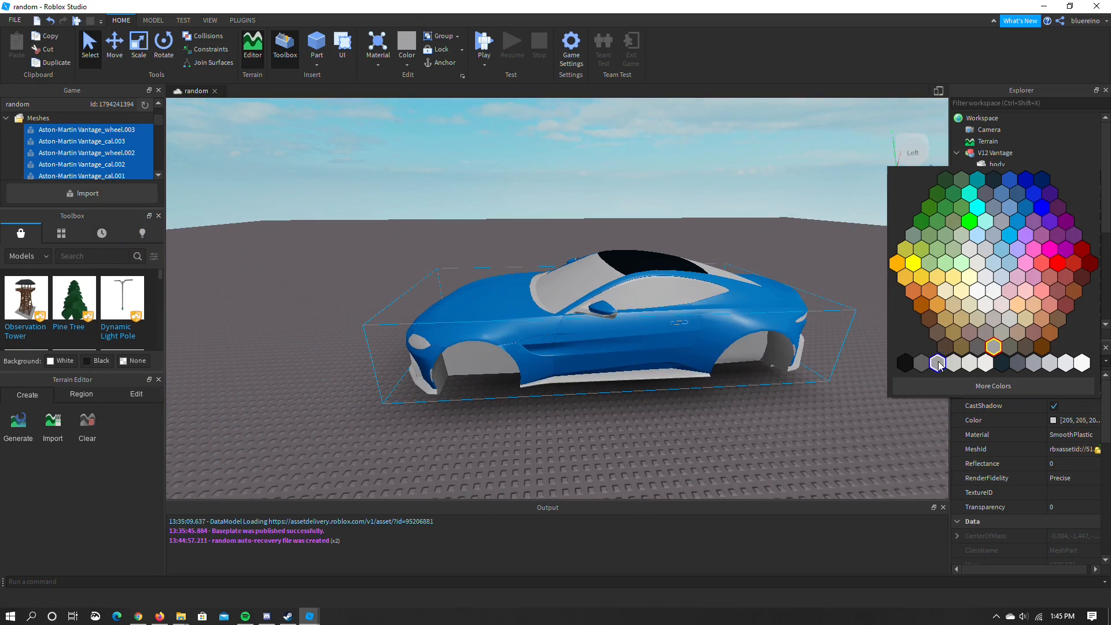
{"action": "left_click", "coordinate": [907, 363]}
{"action": "scroll", "coordinate": [663, 293], "scroll_direction": "up", "scroll_amount": 4}
{"action": "left_click", "coordinate": [1048, 421]}
{"action": "left_click_drag", "start_coordinate": [693, 308], "coordinate": [693, 297]}
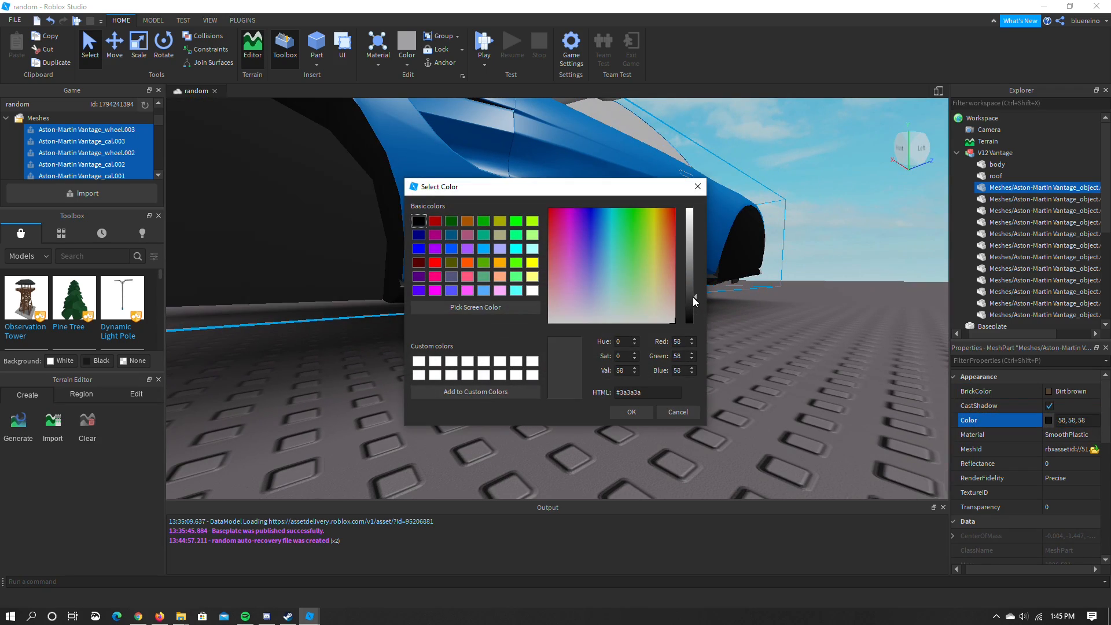
{"action": "left_click", "coordinate": [631, 411]}
Rename the dark grey wheel-arch and lower-body mesh as underside
{"action": "right_click", "coordinate": [1008, 190]}
{"action": "left_click", "coordinate": [1001, 262]}
{"action": "type", "text": "underside"}
{"action": "key", "text": "Return"}
Colour the mesh bordering the car's windows black and rename it window trim
{"action": "right_click_drag", "start_coordinate": [744, 232], "coordinate": [744, 232]}
{"action": "left_click", "coordinate": [1009, 199]}
{"action": "left_click", "coordinate": [1073, 392]}
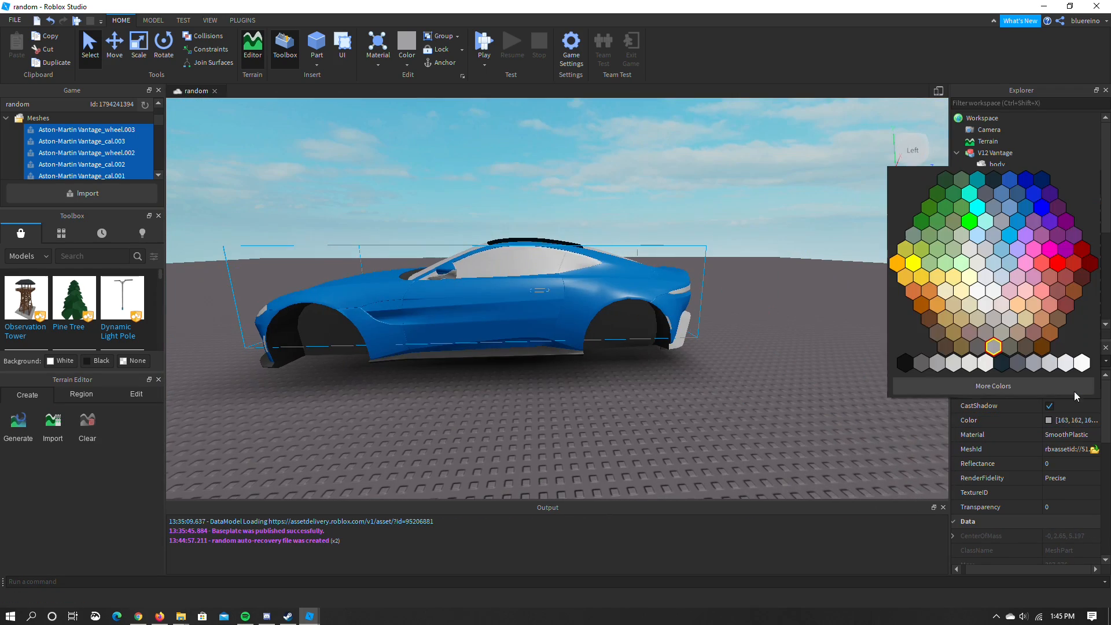
{"action": "left_click", "coordinate": [906, 362]}
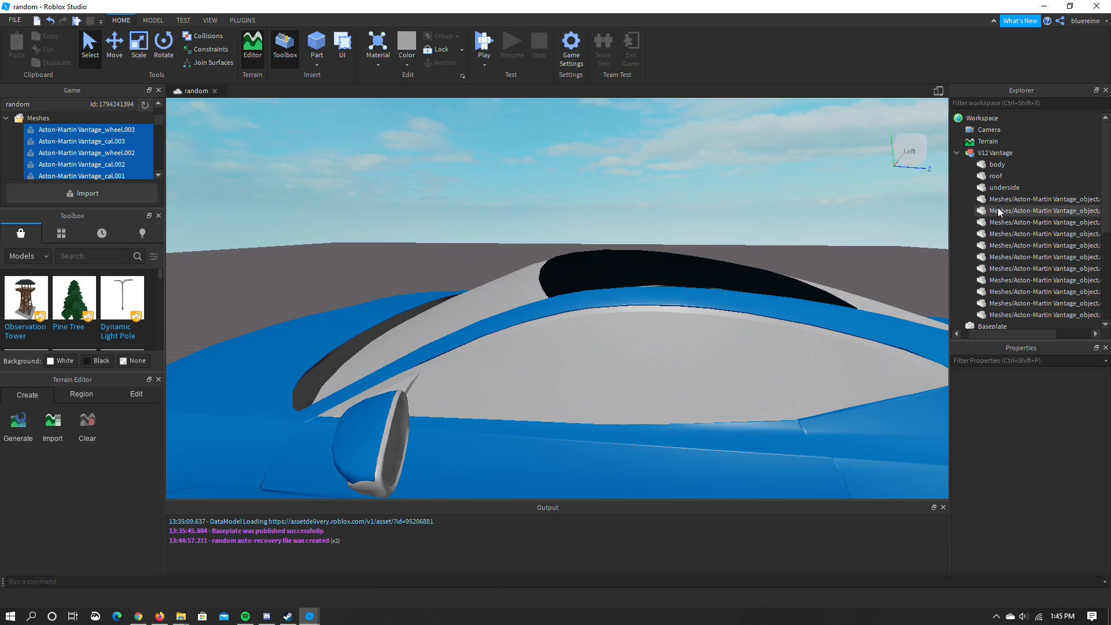
{"action": "left_click", "coordinate": [1047, 398]}
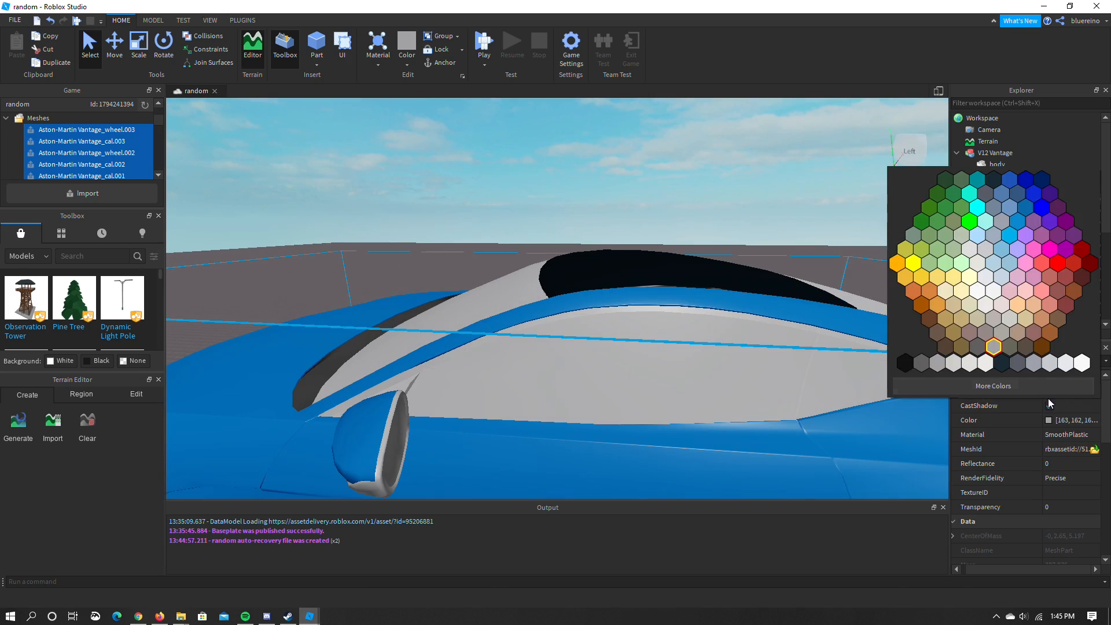
{"action": "right_click", "coordinate": [1008, 199]}
{"action": "left_click", "coordinate": [1008, 270]}
{"action": "type", "text": "window trim"}
{"action": "key", "text": "Return"}
{"action": "scroll", "coordinate": [712, 290], "scroll_direction": "down", "scroll_amount": 5}
Try moving the unnamed mesh part listed after window trim upward to identify it, and undo the move
{"action": "left_click", "coordinate": [1009, 211]}
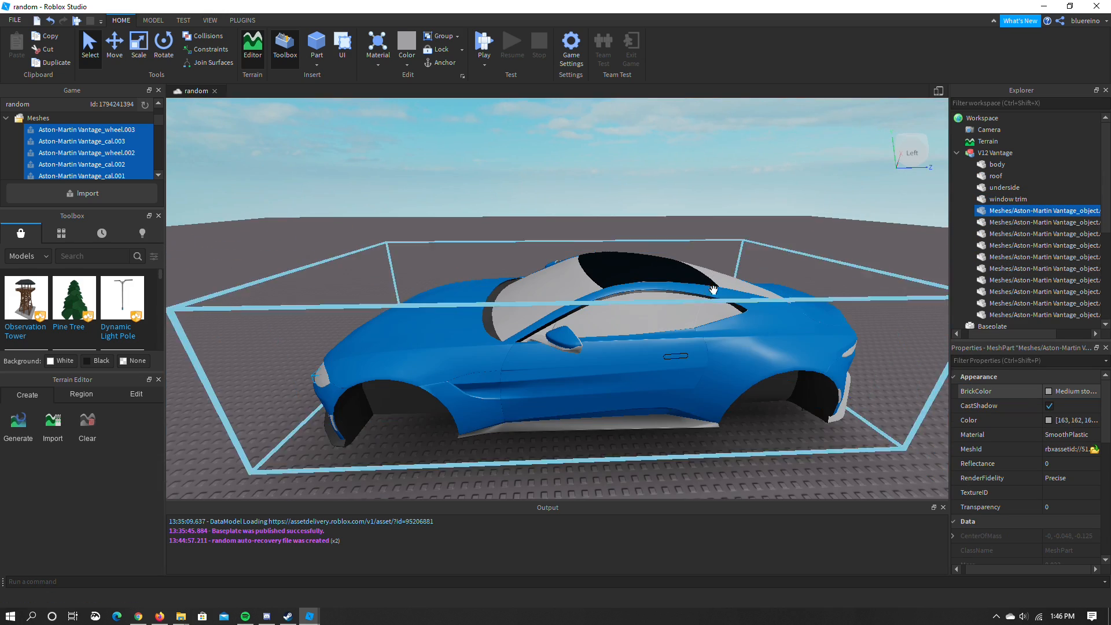
{"action": "right_click_drag", "start_coordinate": [754, 318], "coordinate": [754, 318]}
{"action": "left_click", "coordinate": [115, 46]}
{"action": "right_click_drag", "start_coordinate": [433, 214], "coordinate": [433, 214]}
{"action": "scroll", "coordinate": [433, 214], "scroll_direction": "up", "scroll_amount": 5}
{"action": "left_click_drag", "start_coordinate": [412, 255], "coordinate": [412, 243]}
{"action": "key", "text": "ctrl+z"}
Inspect the car's front and rear bodywork to locate the second unnamed mesh part
{"action": "left_click", "coordinate": [1041, 222]}
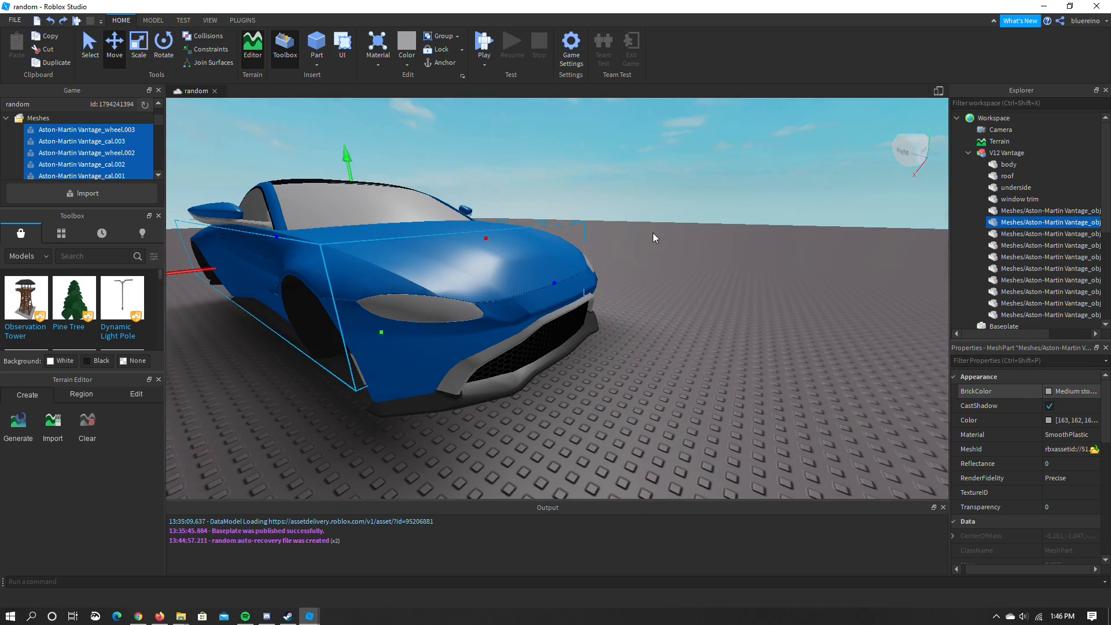
{"action": "key", "text": "ctrl+z"}
{"action": "right_click_drag", "start_coordinate": [499, 158], "coordinate": [567, 167]}
{"action": "scroll", "coordinate": [567, 168], "scroll_direction": "down", "scroll_amount": 5}
{"action": "scroll", "coordinate": [703, 186], "scroll_direction": "up", "scroll_amount": 5}
{"action": "right_click_drag", "start_coordinate": [704, 185], "coordinate": [704, 186]}
{"action": "scroll", "coordinate": [703, 185], "scroll_direction": "down", "scroll_amount": 5}
{"action": "scroll", "coordinate": [848, 181], "scroll_direction": "up", "scroll_amount": 5}
{"action": "right_click_drag", "start_coordinate": [849, 182], "coordinate": [849, 182]}
{"action": "left_click", "coordinate": [848, 182]}
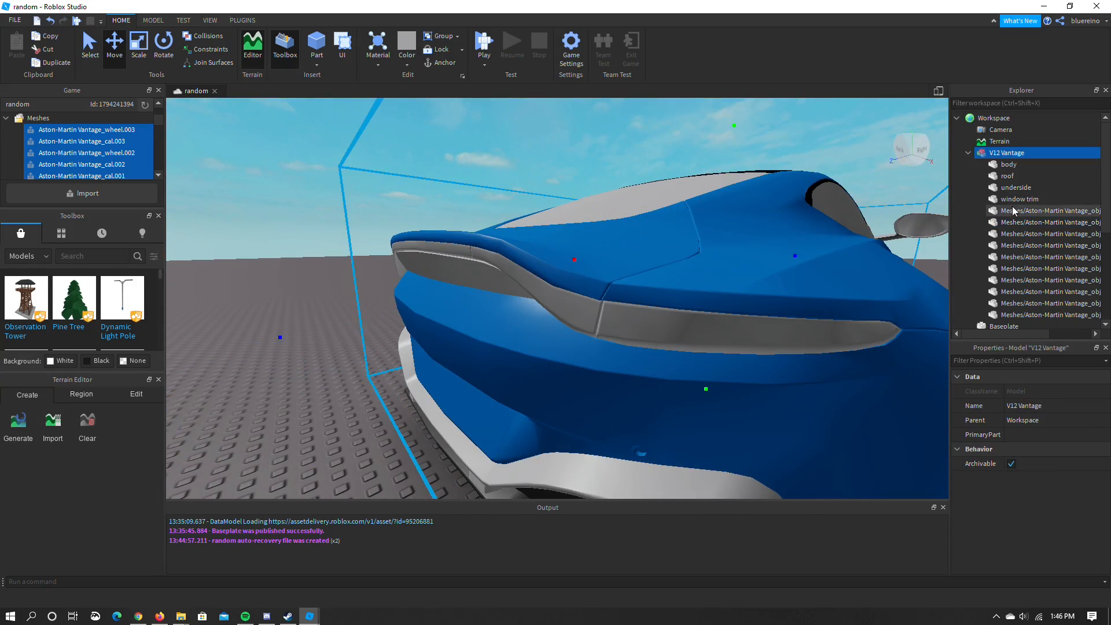
Set the BrickColor of the rear bumper reflector mesh to Neon orange and rename it reflectors
{"action": "left_click", "coordinate": [1013, 222]}
{"action": "scroll", "coordinate": [725, 163], "scroll_direction": "up", "scroll_amount": 5}
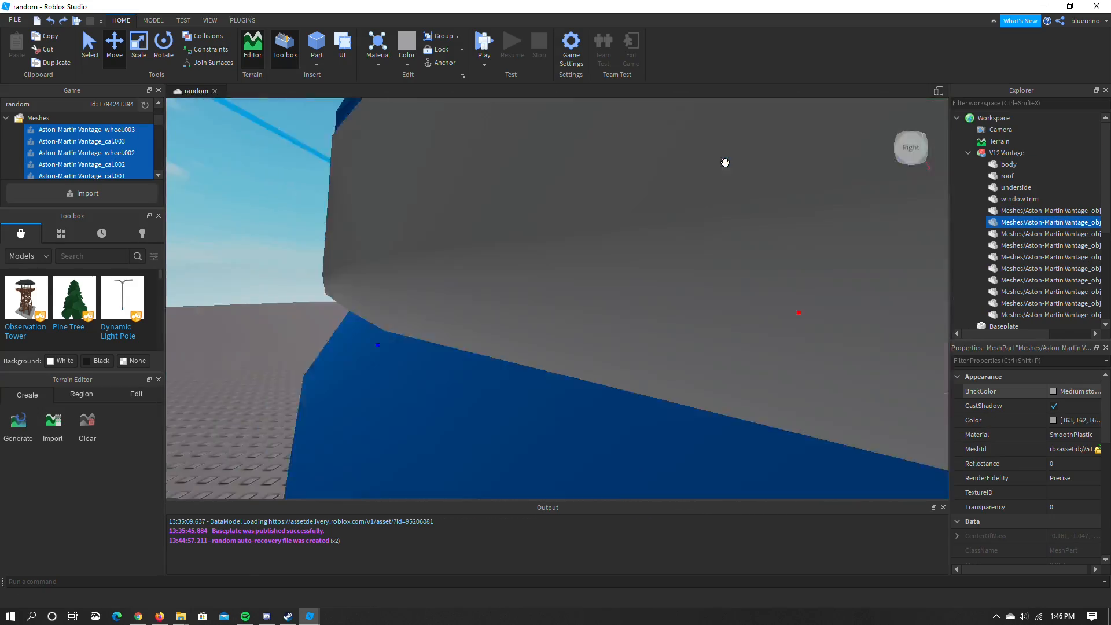
{"action": "scroll", "coordinate": [725, 163], "scroll_direction": "down", "scroll_amount": 5}
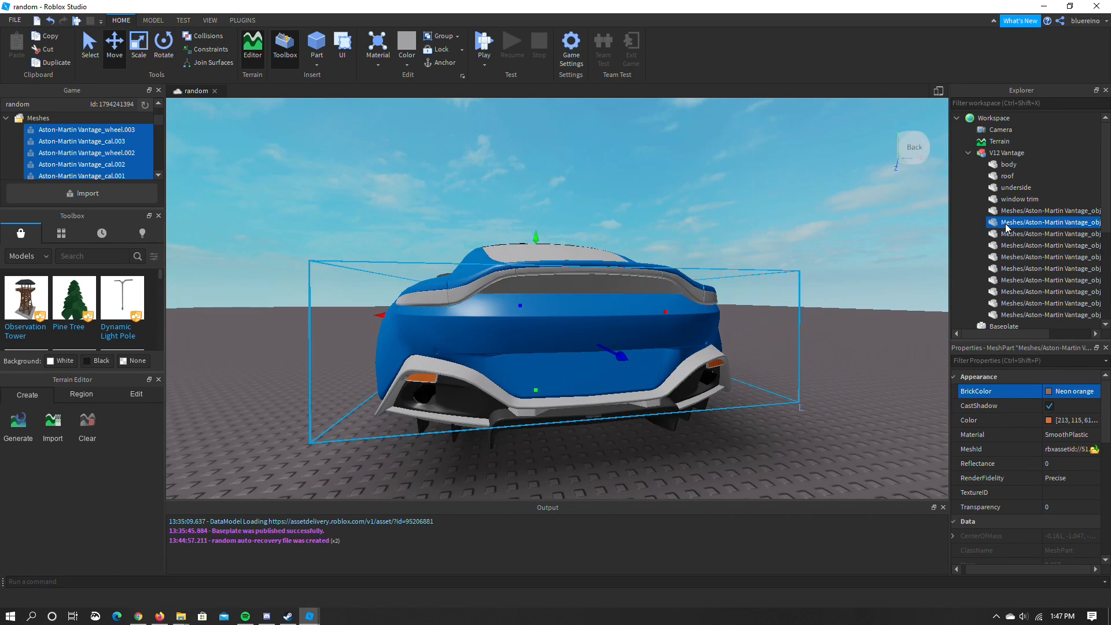
{"action": "key", "text": "F2"}
{"action": "type", "text": "reflectors"}
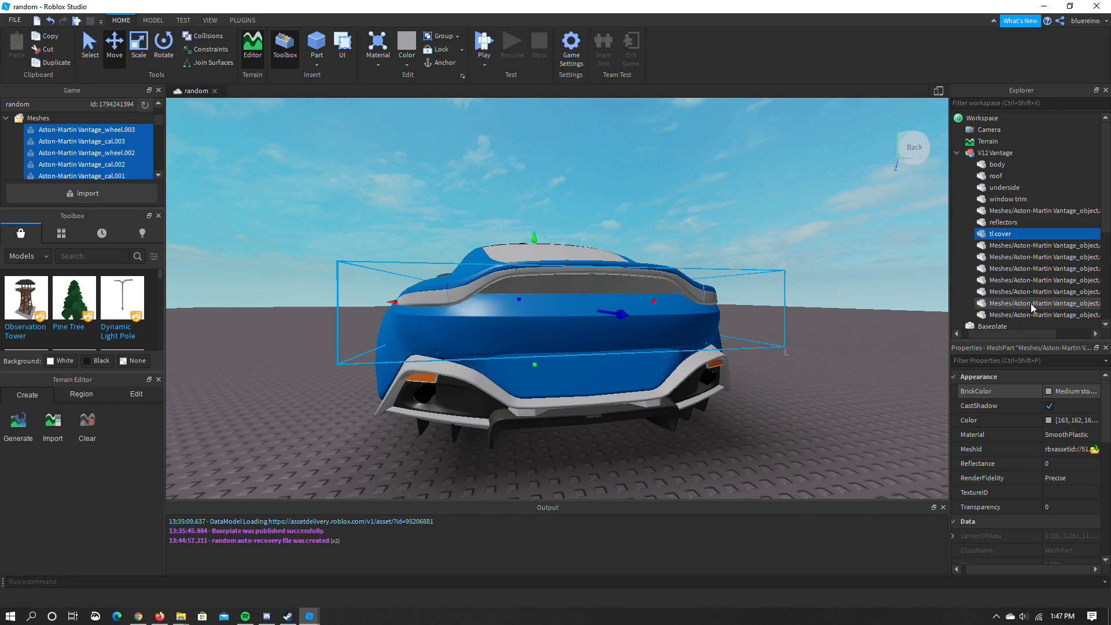
Set the BrickColor of the tl cover mesh to Really red
{"action": "left_click", "coordinate": [1071, 391]}
{"action": "left_click", "coordinate": [1058, 263]}
{"action": "right_click_drag", "start_coordinate": [833, 254], "coordinate": [825, 245]}
Set the BrickColor of the window glass mesh to Pastel Blue and rename it windows
{"action": "left_click", "coordinate": [1006, 247]}
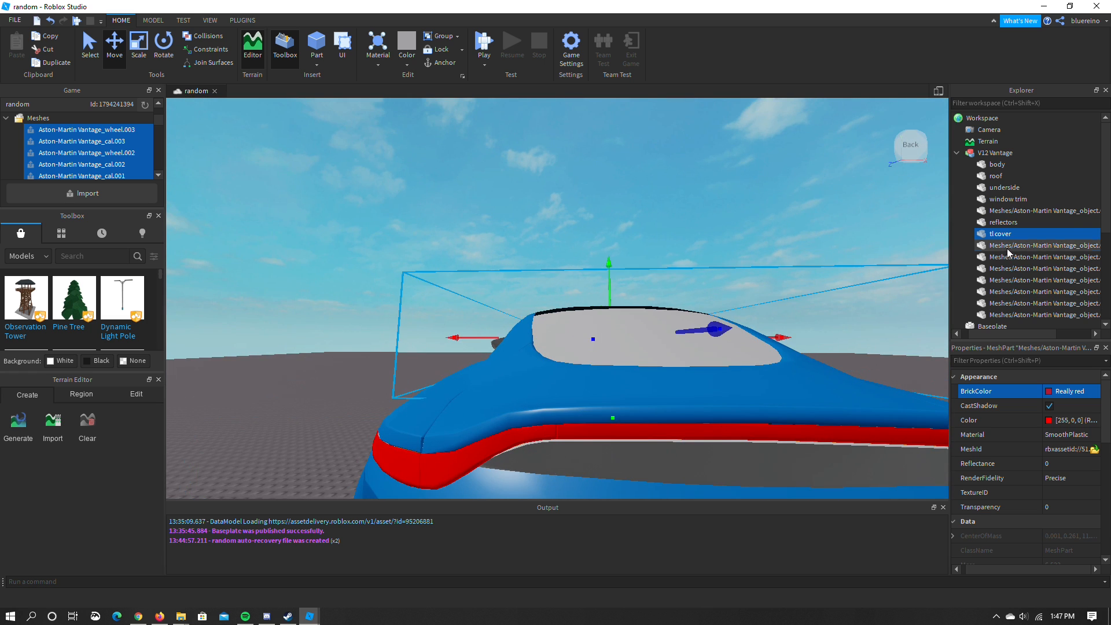
{"action": "right_click_drag", "start_coordinate": [683, 254], "coordinate": [617, 266]}
{"action": "left_click", "coordinate": [1063, 391]}
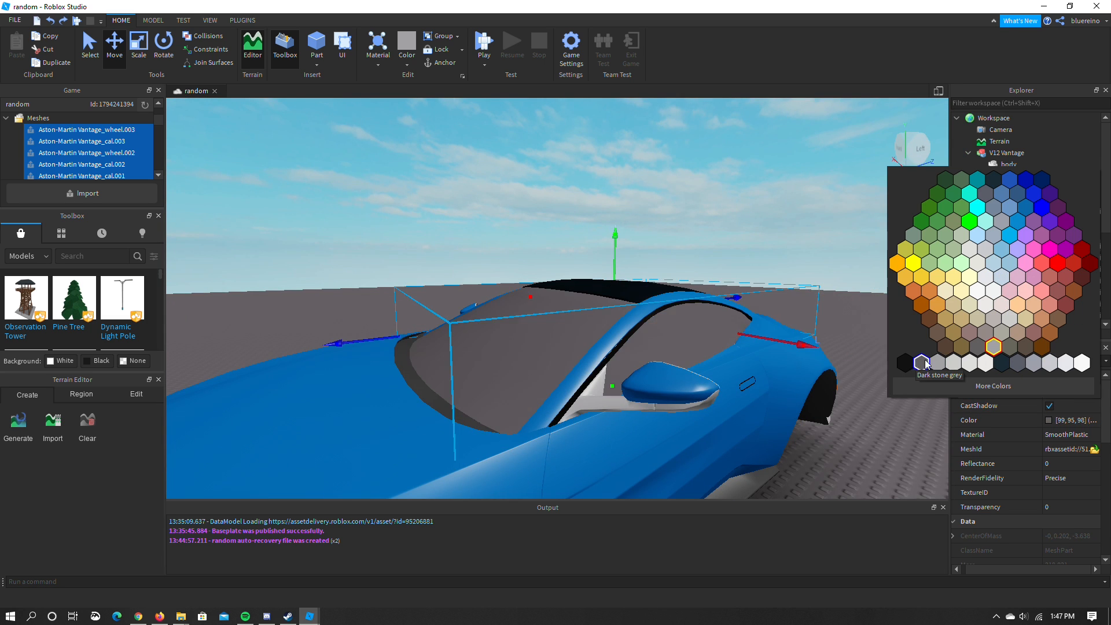
{"action": "left_click", "coordinate": [1001, 249]}
{"action": "right_click_drag", "start_coordinate": [833, 227], "coordinate": [799, 224]}
{"action": "right_click", "coordinate": [1013, 246]}
{"action": "left_click", "coordinate": [1017, 327]}
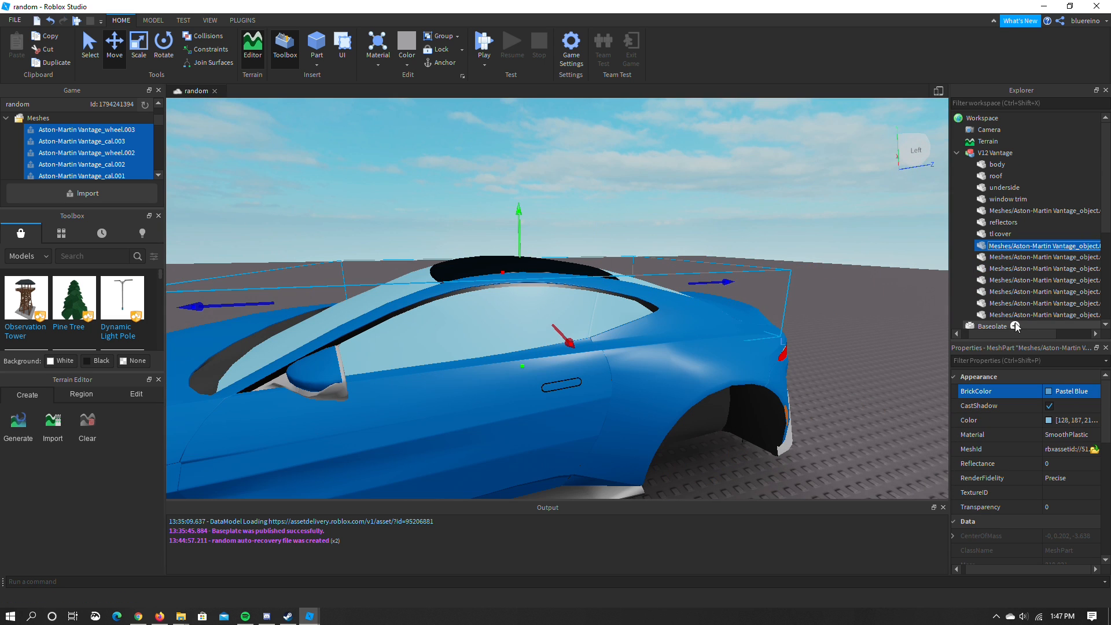
Set the BrickColor of the unnamed mesh listed after windows to Really black and rename it mirror
{"action": "left_click", "coordinate": [1023, 260]}
{"action": "right_click_drag", "start_coordinate": [619, 188], "coordinate": [637, 145]}
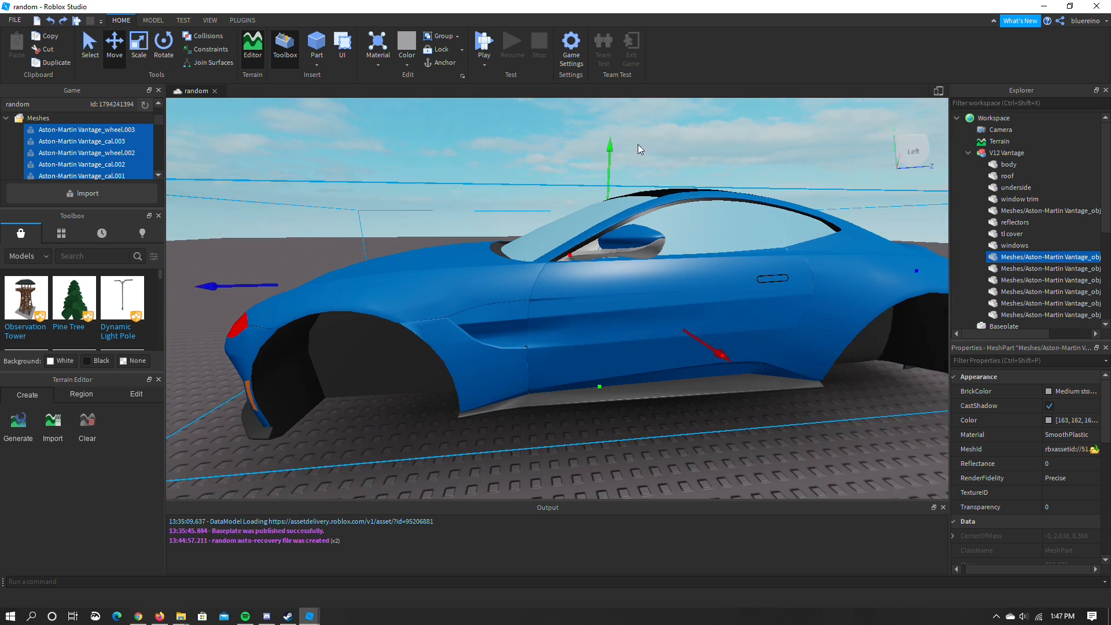
{"action": "left_click", "coordinate": [1066, 392]}
{"action": "left_click", "coordinate": [1048, 352]}
{"action": "right_click_drag", "start_coordinate": [822, 330], "coordinate": [752, 336]}
{"action": "right_click", "coordinate": [1018, 258]}
{"action": "left_click", "coordinate": [1016, 330]}
{"action": "type", "text": "mirror"}
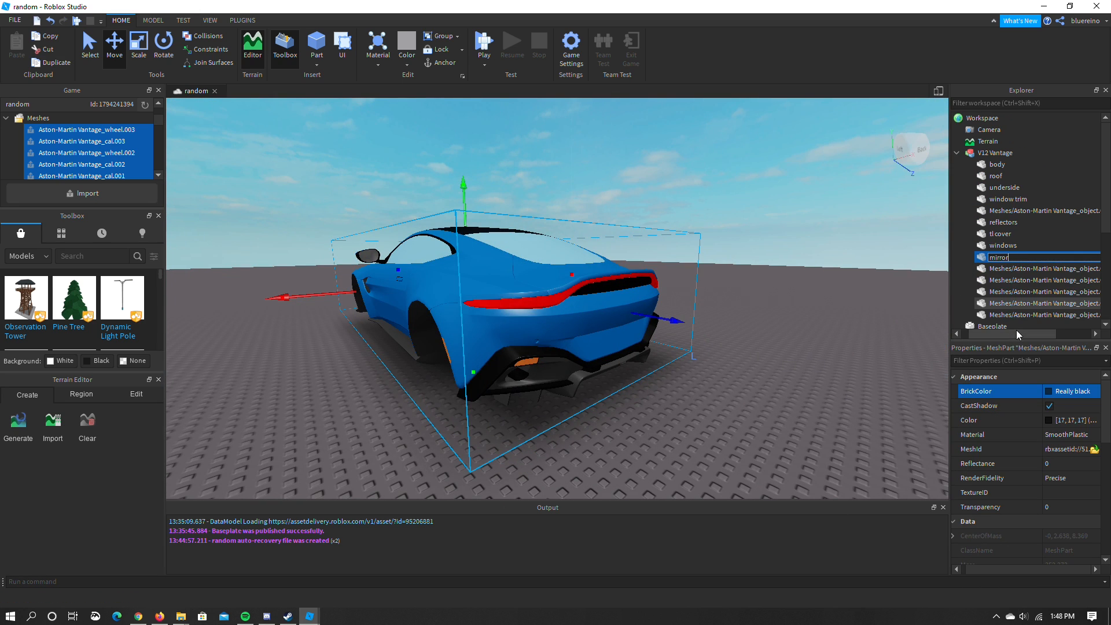
Rename the two unnamed tail light meshes listed after mirror as tl and tl leds
{"action": "left_click", "coordinate": [1005, 268]}
{"action": "right_click_drag", "start_coordinate": [709, 180], "coordinate": [648, 177]}
{"action": "right_click", "coordinate": [1014, 272]}
{"action": "left_click", "coordinate": [1010, 282]}
{"action": "right_click", "coordinate": [1006, 283]}
{"action": "left_click", "coordinate": [1001, 356]}
{"action": "type", "text": "t"}
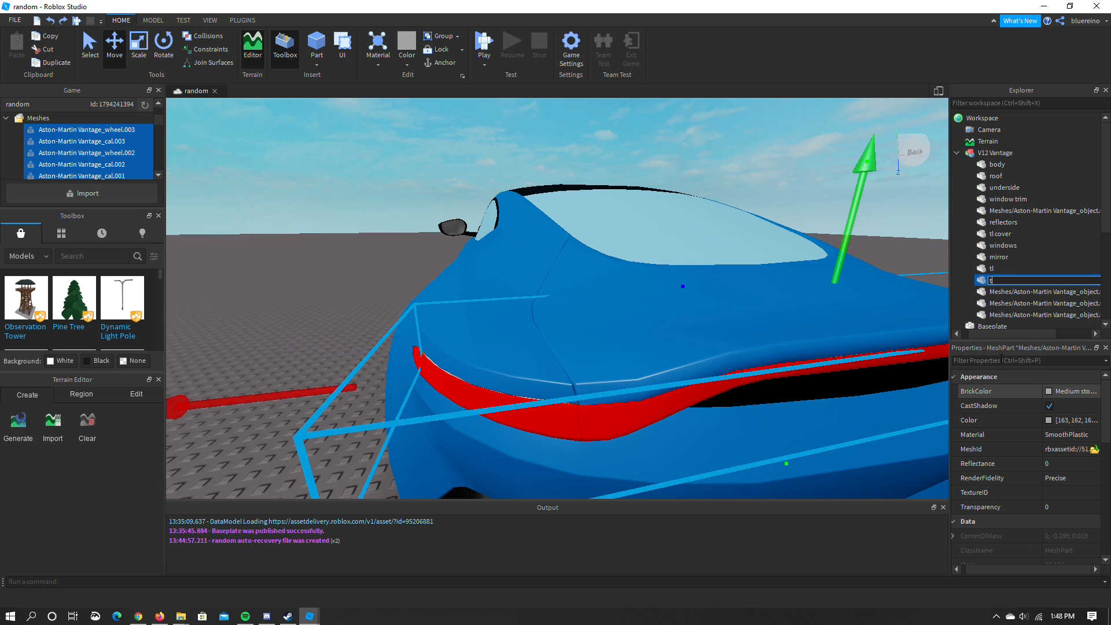
Rename the honeycomb front grille mesh as front mesh
{"action": "type", "text": "fro"}
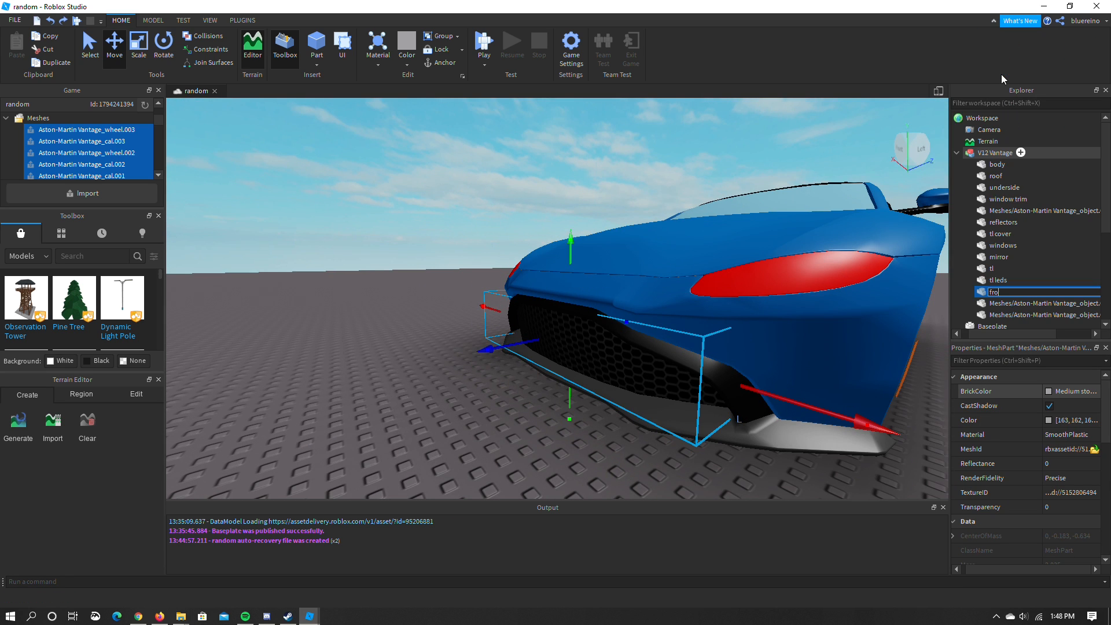
{"action": "type", "text": "h"}
{"action": "key", "text": "Return"}
Identify the unnamed headlight strip mesh listed after front mesh and rename it fl leds
{"action": "scroll", "coordinate": [808, 265], "scroll_direction": "down", "scroll_amount": 5}
{"action": "right_click_drag", "start_coordinate": [808, 266], "coordinate": [804, 312]}
{"action": "left_click", "coordinate": [1020, 304]}
{"action": "key", "text": "f"}
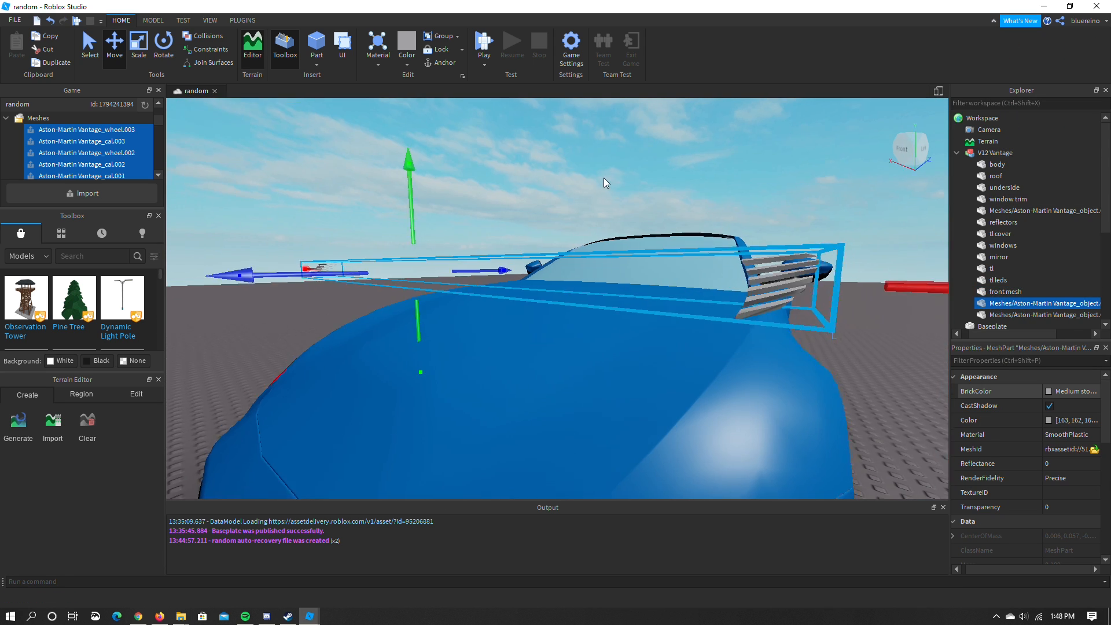
{"action": "left_click", "coordinate": [603, 178]}
{"action": "left_click", "coordinate": [1022, 303]}
{"action": "type", "text": "fl leds"}
{"action": "key", "text": "Return"}
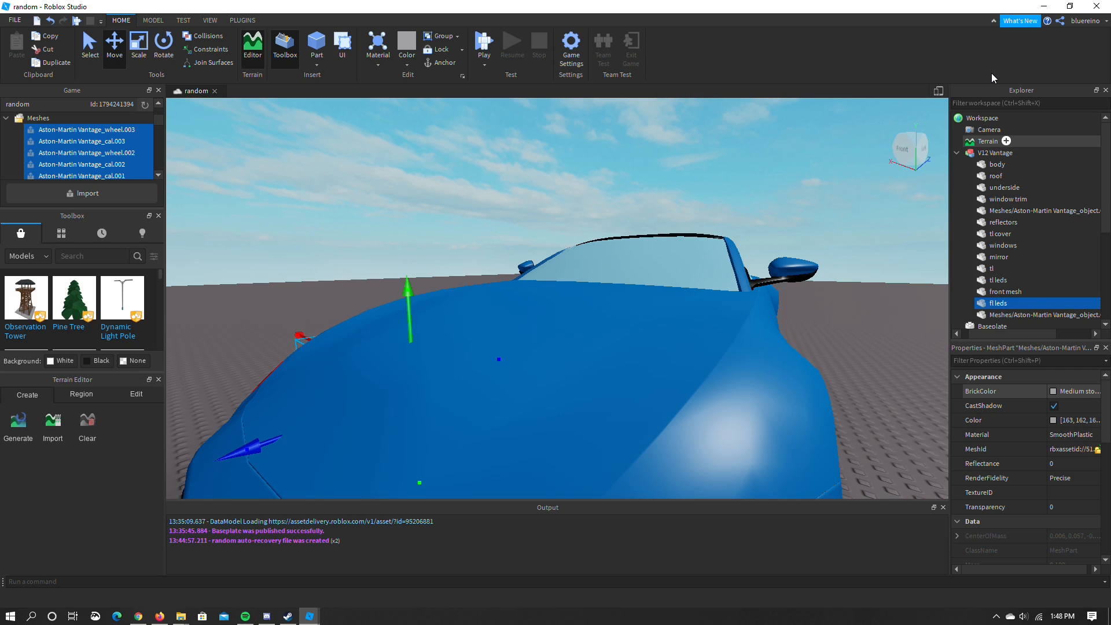
Try moving the unnamed mesh listed after fl leds upward to identify it, and undo the move
{"action": "left_click", "coordinate": [1054, 315]}
{"action": "scroll", "coordinate": [1057, 289], "scroll_direction": "down", "scroll_amount": 2}
{"action": "key", "text": "f"}
{"action": "left_click_drag", "start_coordinate": [419, 226], "coordinate": [417, 162]}
{"action": "key", "text": "ctrl+z"}
{"action": "key", "text": "f"}
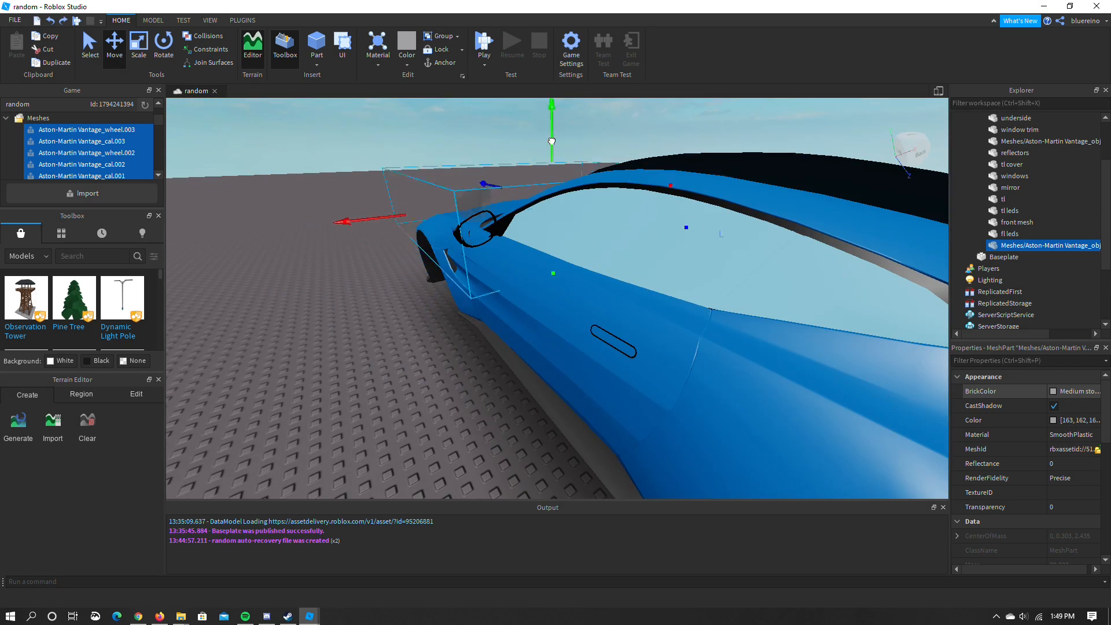
Rename the side mirror's glass mesh mirror glass and set its BrickColor to Baby blue
{"action": "right_click", "coordinate": [969, 249]}
{"action": "type", "text": "mirror glass"}
{"action": "key", "text": "Return"}
{"action": "left_click", "coordinate": [1074, 392]}
{"action": "left_click", "coordinate": [1001, 253]}
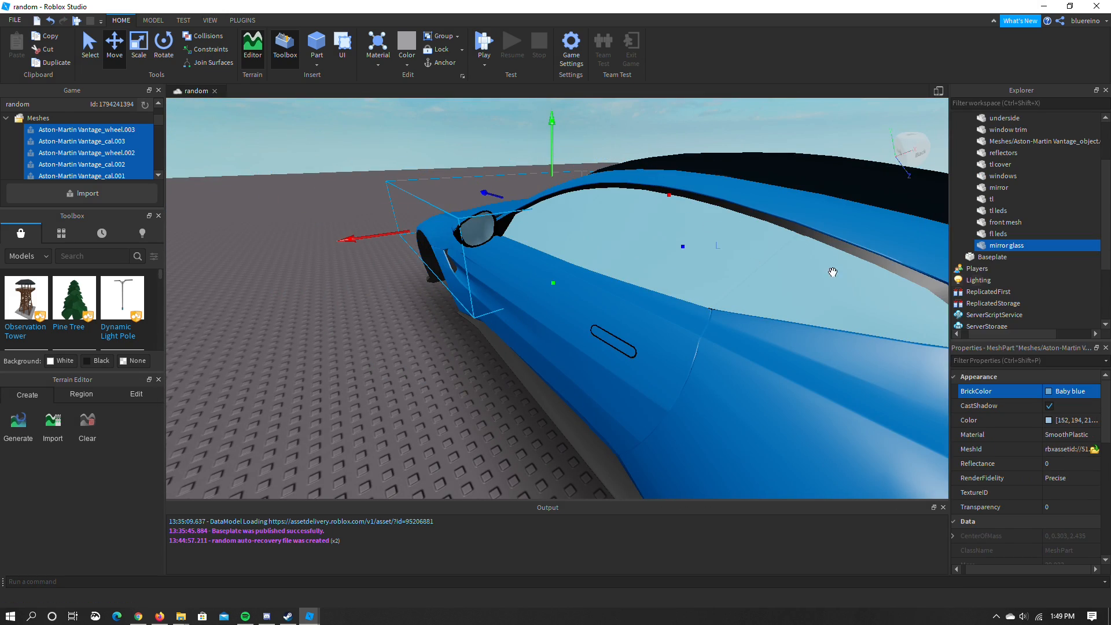
Select the tl cover mesh and examine the tail light on the Sketchfab Aston-Martin V12 Vantage model for reference, returning to Roblox Studio
{"action": "right_click_drag", "start_coordinate": [438, 314], "coordinate": [434, 315]}
{"action": "left_click", "coordinate": [750, 210]}
{"action": "right_click_drag", "start_coordinate": [750, 210], "coordinate": [734, 244]}
{"action": "left_click", "coordinate": [734, 244]}
{"action": "right_click_drag", "start_coordinate": [742, 181], "coordinate": [741, 180]}
{"action": "key", "text": "f"}
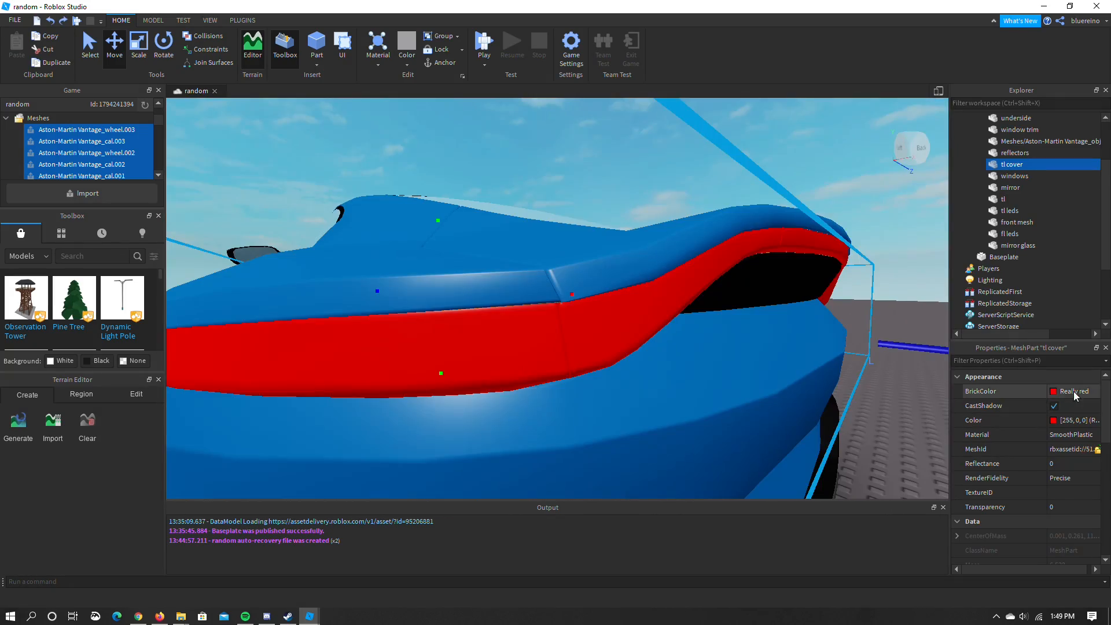
{"action": "left_click", "coordinate": [146, 612]}
{"action": "mouse_move", "coordinate": [567, 263]}
{"action": "left_mouse_down"}
{"action": "mouse_move", "coordinate": [302, 263]}
{"action": "mouse_move", "coordinate": [371, 284]}
{"action": "left_mouse_up"}
{"action": "scroll", "coordinate": [283, 281], "scroll_direction": "up", "scroll_amount": 5}
{"action": "mouse_move", "coordinate": [310, 615]}
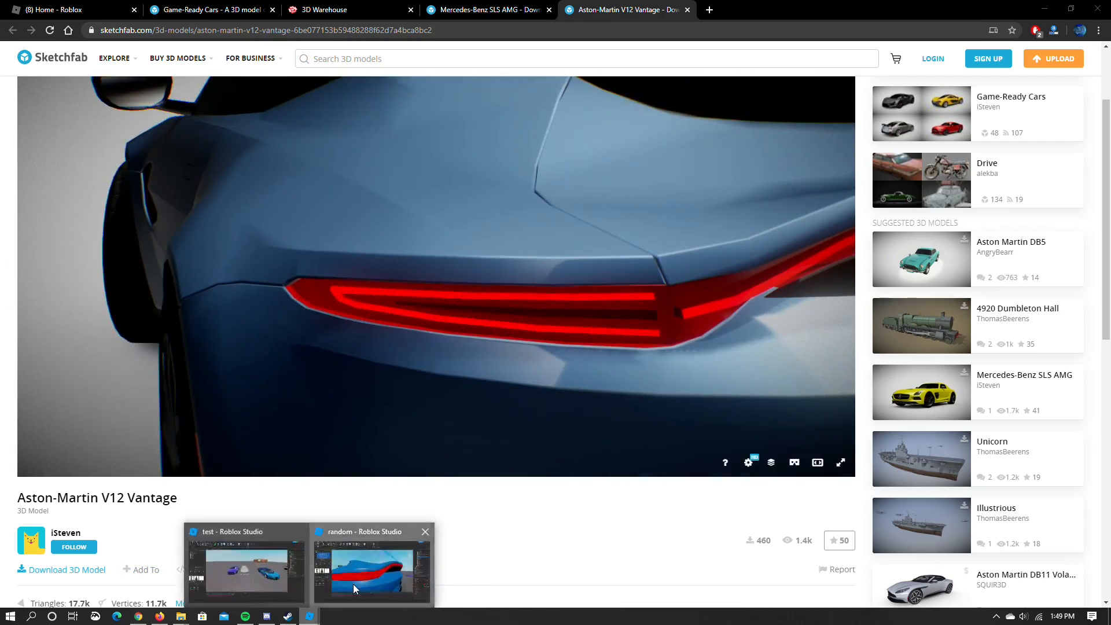
{"action": "left_click", "coordinate": [353, 584]}
Reapply the Really red BrickColor to the tl cover mesh and set its Transparency to 0.55
{"action": "left_click", "coordinate": [1074, 392]}
{"action": "left_click", "coordinate": [1057, 263]}
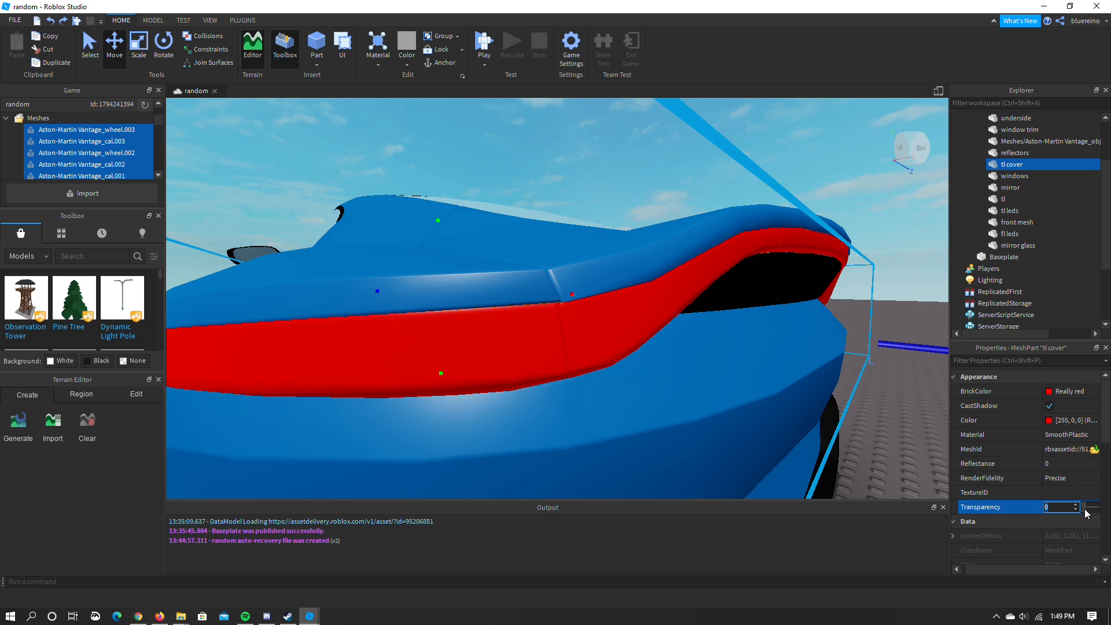
{"action": "left_click_drag", "start_coordinate": [1086, 509], "coordinate": [1092, 508]}
{"action": "right_click_drag", "start_coordinate": [940, 427], "coordinate": [920, 425]}
Set the BrickColor of the tl leds mesh inside the tail light to Really red
{"action": "left_click", "coordinate": [1009, 234]}
{"action": "left_click", "coordinate": [1052, 391]}
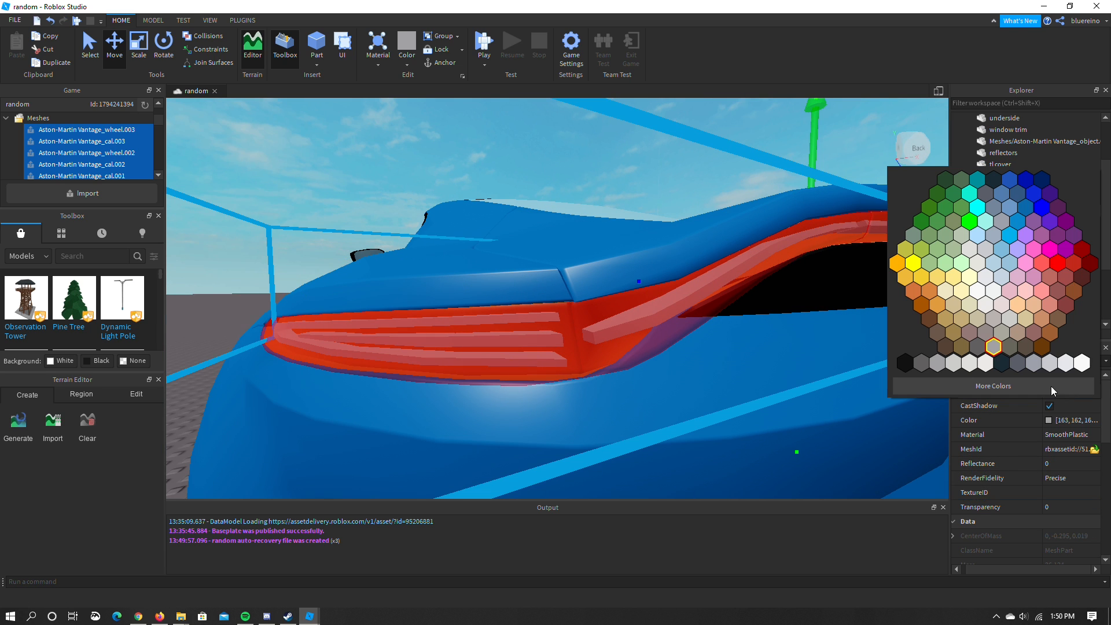
{"action": "left_click", "coordinate": [1057, 264]}
{"action": "right_click_drag", "start_coordinate": [798, 272], "coordinate": [765, 278]}
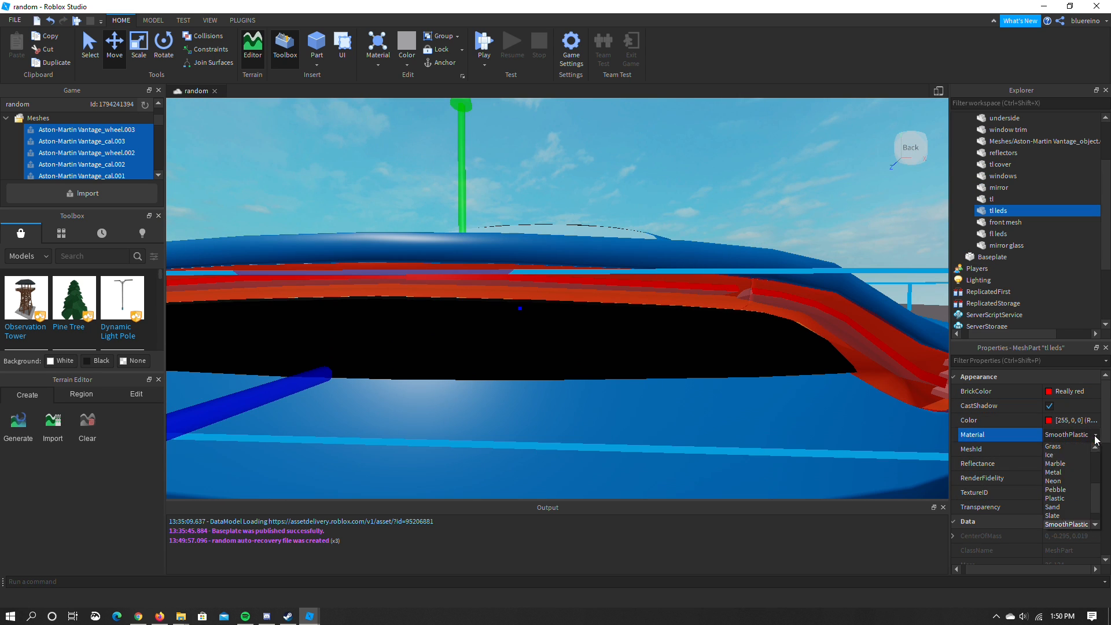
{"action": "left_click", "coordinate": [754, 151]}
{"action": "key", "text": "d"}
{"action": "right_click_drag", "start_coordinate": [754, 151], "coordinate": [471, 273]}
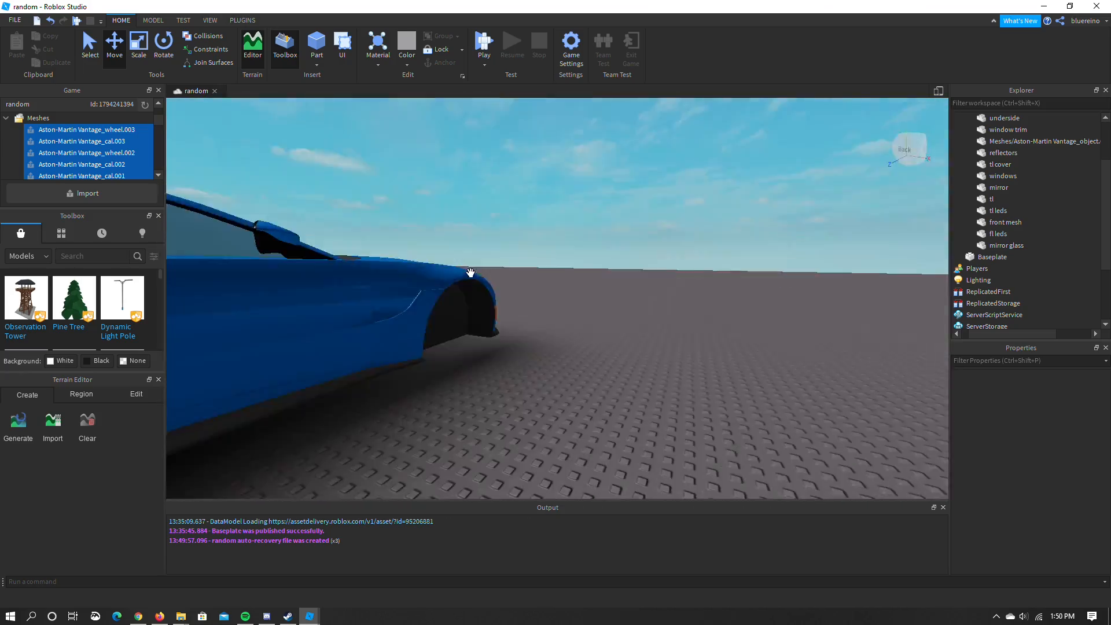
Focus on the fl leds mesh in the front headlight and change its BrickColor
{"action": "left_click", "coordinate": [1006, 246]}
{"action": "left_click", "coordinate": [1002, 154], "text": "shift"}
{"action": "key", "text": "ctrl+g"}
{"action": "type", "text": "V12 Vantage"}
{"action": "key", "text": "Return"}
{"action": "left_click", "coordinate": [1012, 267]}
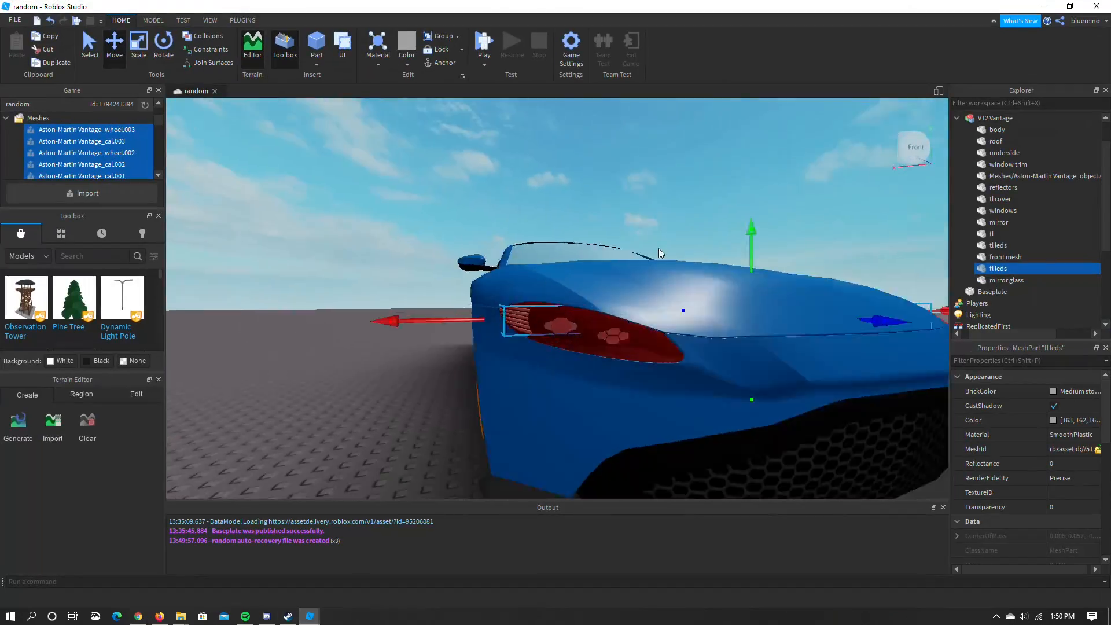
{"action": "key", "text": "f"}
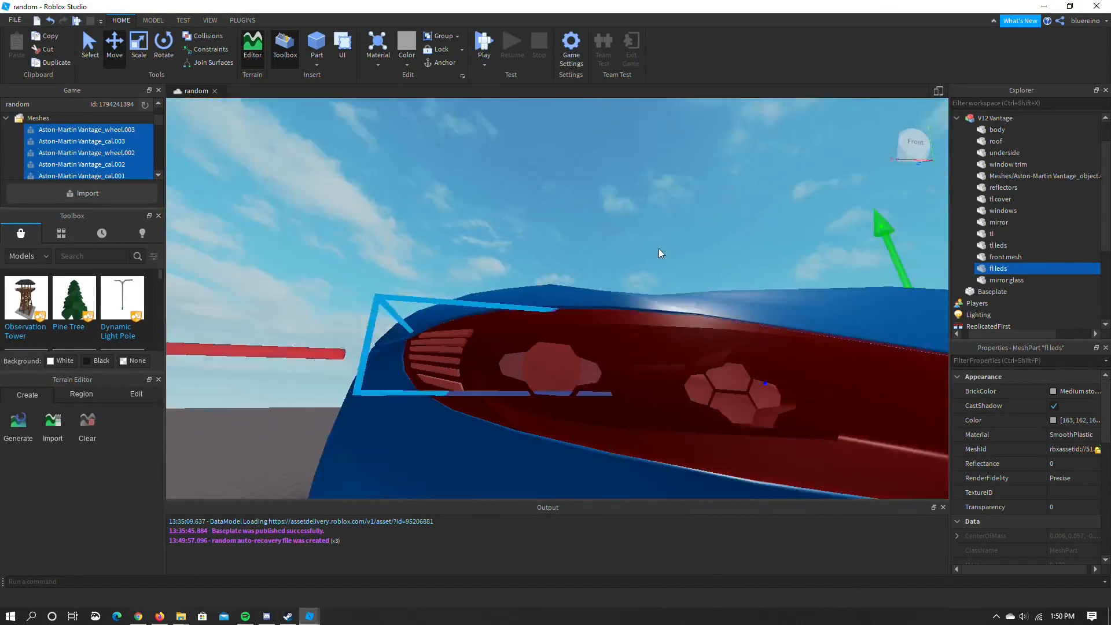
{"action": "left_click", "coordinate": [1075, 391]}
{"action": "left_click", "coordinate": [977, 346]}
Give the headlight mesh listed after window trim an Institutional white BrickColor and Neon material, and rename it fl
{"action": "left_click", "coordinate": [1075, 391]}
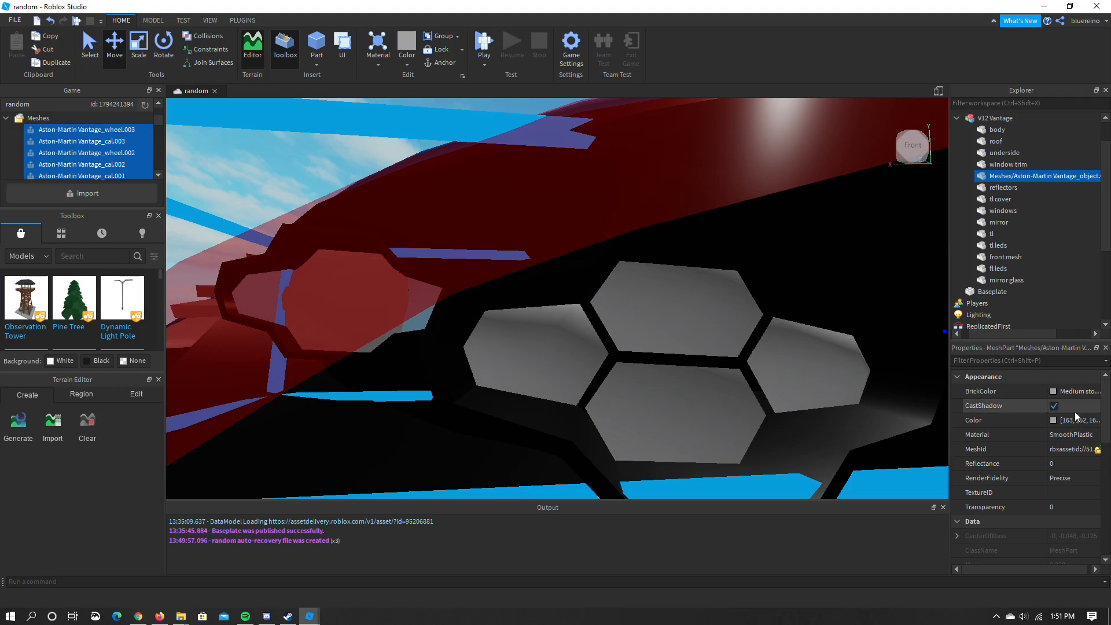
{"action": "left_click", "coordinate": [1074, 391]}
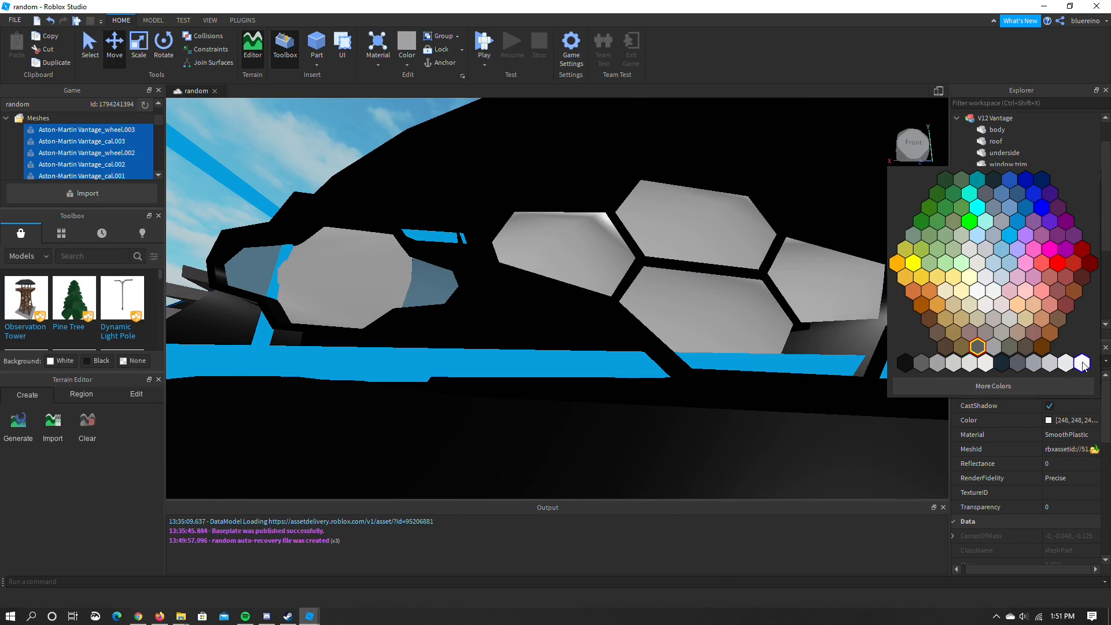
{"action": "left_click", "coordinate": [1070, 434]}
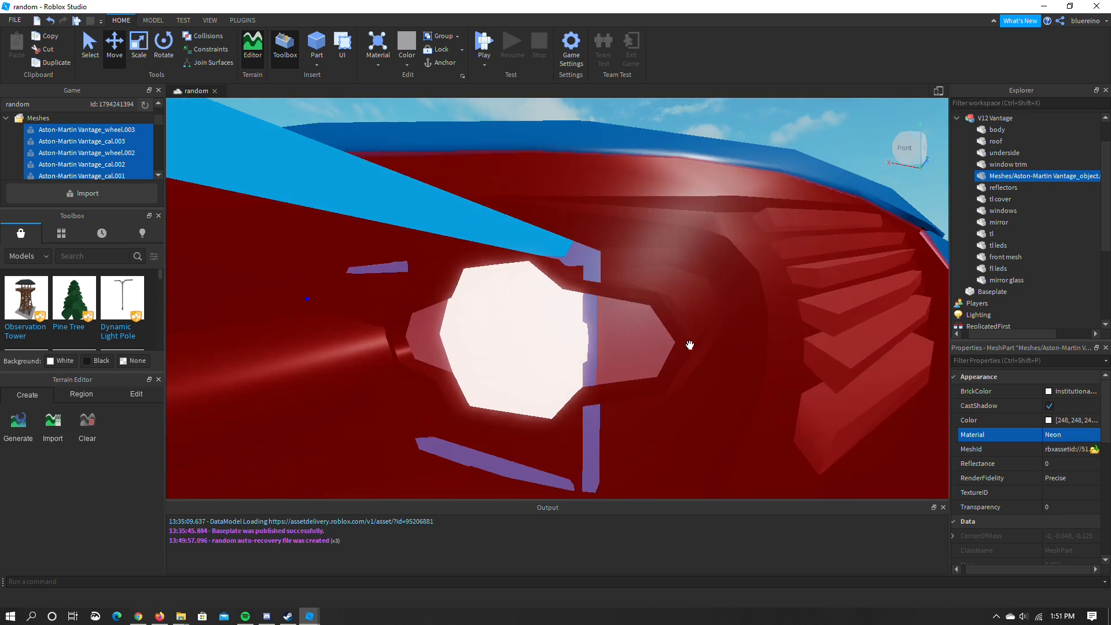
{"action": "left_click", "coordinate": [1010, 176]}
{"action": "type", "text": "fl"}
{"action": "key", "text": "Return"}
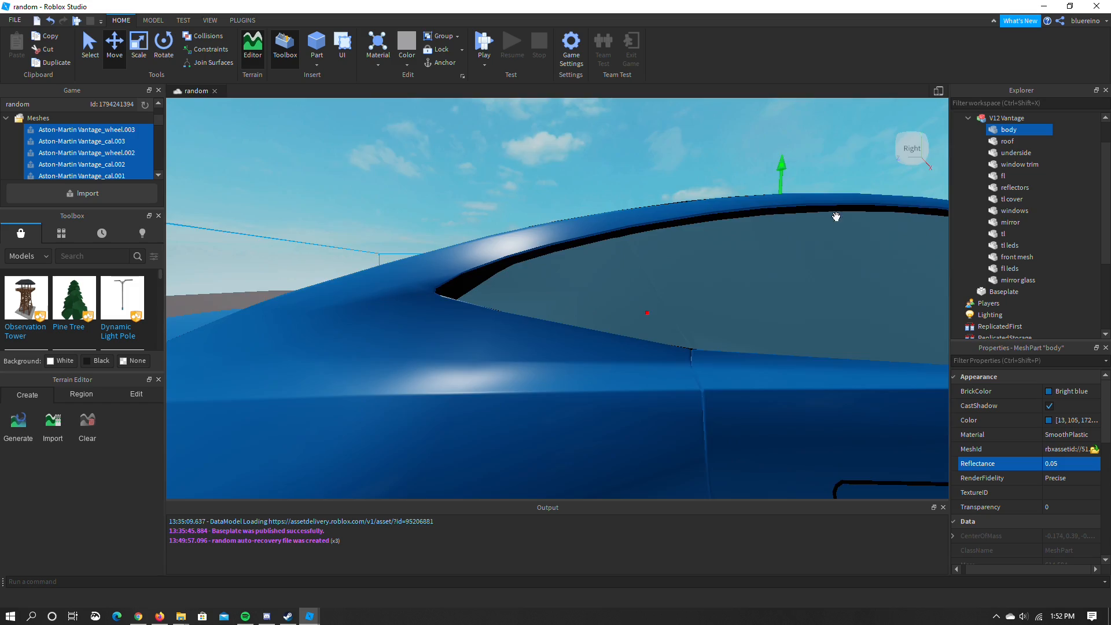
Raise the Reflectance of the windows mesh and set the roof's Reflectance to 0.05
{"action": "left_click", "coordinate": [1014, 211]}
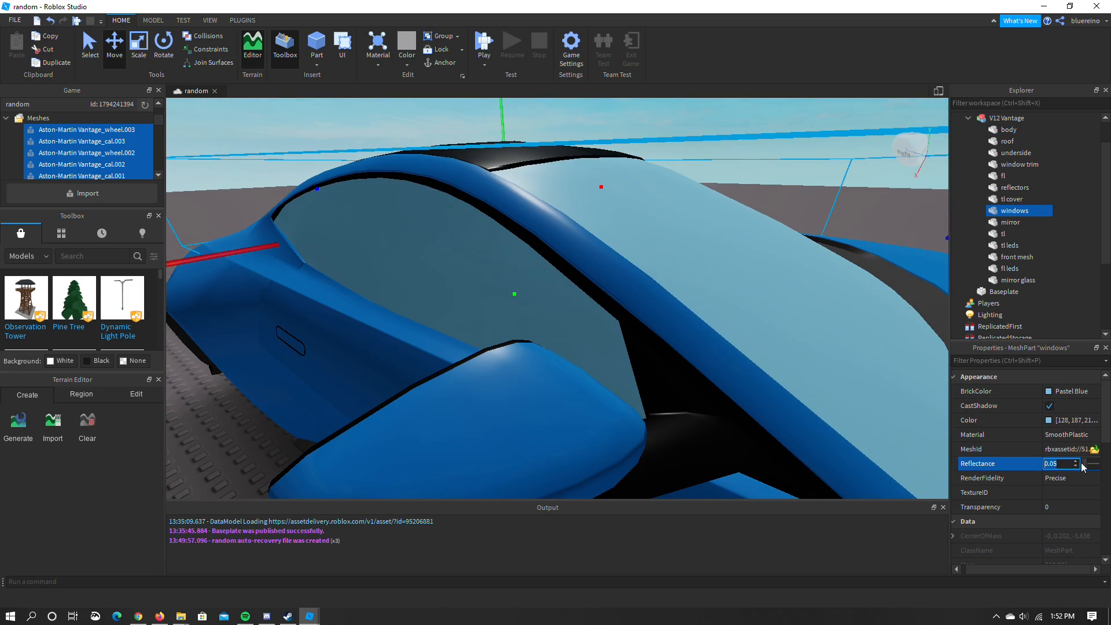
{"action": "left_click_drag", "start_coordinate": [1083, 463], "coordinate": [1089, 468]}
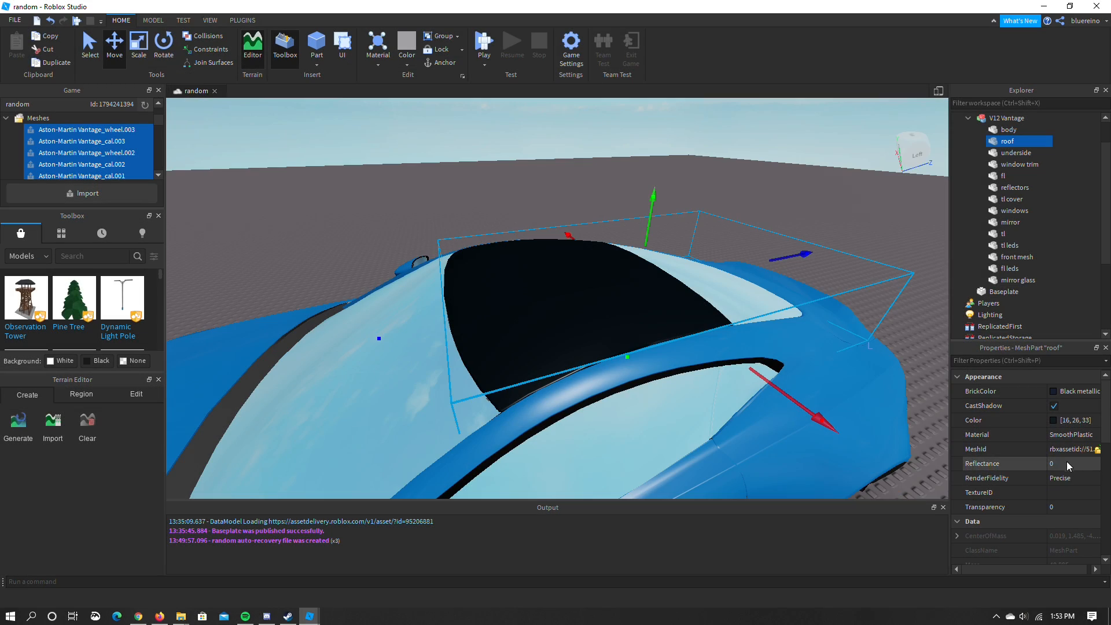
{"action": "left_click", "coordinate": [1066, 463]}
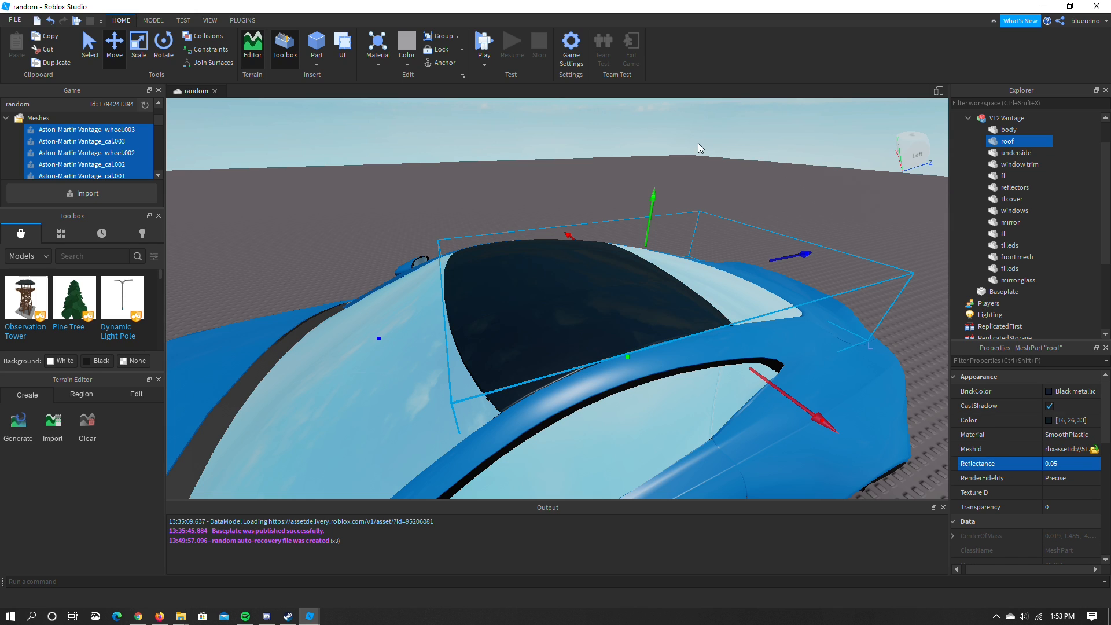
Inspect the finished bodywork, windows and headlights from the front of the car
{"action": "right_click_drag", "start_coordinate": [698, 145], "coordinate": [697, 143]}
{"action": "scroll", "coordinate": [698, 145], "scroll_direction": "up", "scroll_amount": 3}
{"action": "key", "text": "f"}
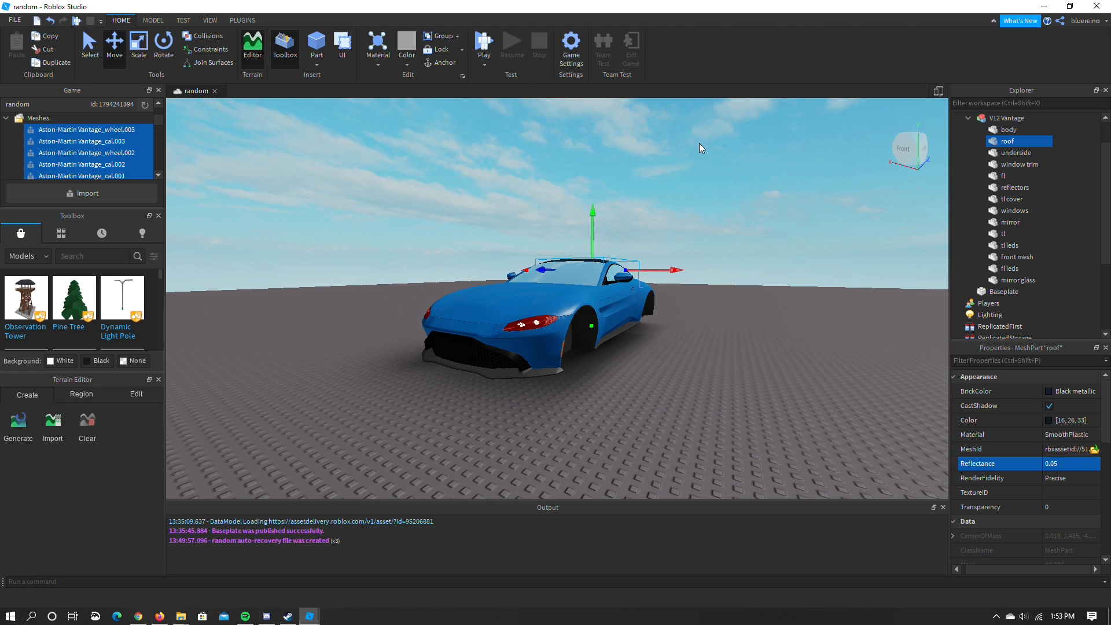
{"action": "right_click_drag", "start_coordinate": [699, 144], "coordinate": [700, 143]}
{"action": "scroll", "coordinate": [699, 142], "scroll_direction": "up", "scroll_amount": 3}
{"action": "scroll", "coordinate": [700, 143], "scroll_direction": "up", "scroll_amount": 4}
{"action": "scroll", "coordinate": [700, 143], "scroll_direction": "down", "scroll_amount": 5}
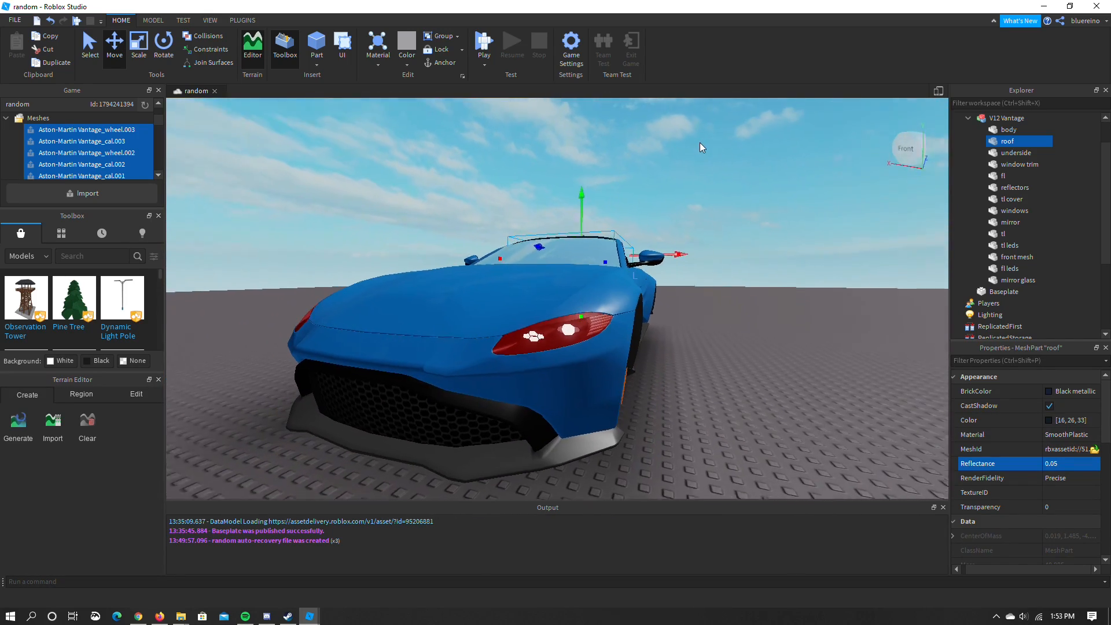
{"action": "scroll", "coordinate": [700, 143], "scroll_direction": "up", "scroll_amount": 3}
Lift the tl cover mesh above the car to separate it from the lights
{"action": "left_click", "coordinate": [521, 319]}
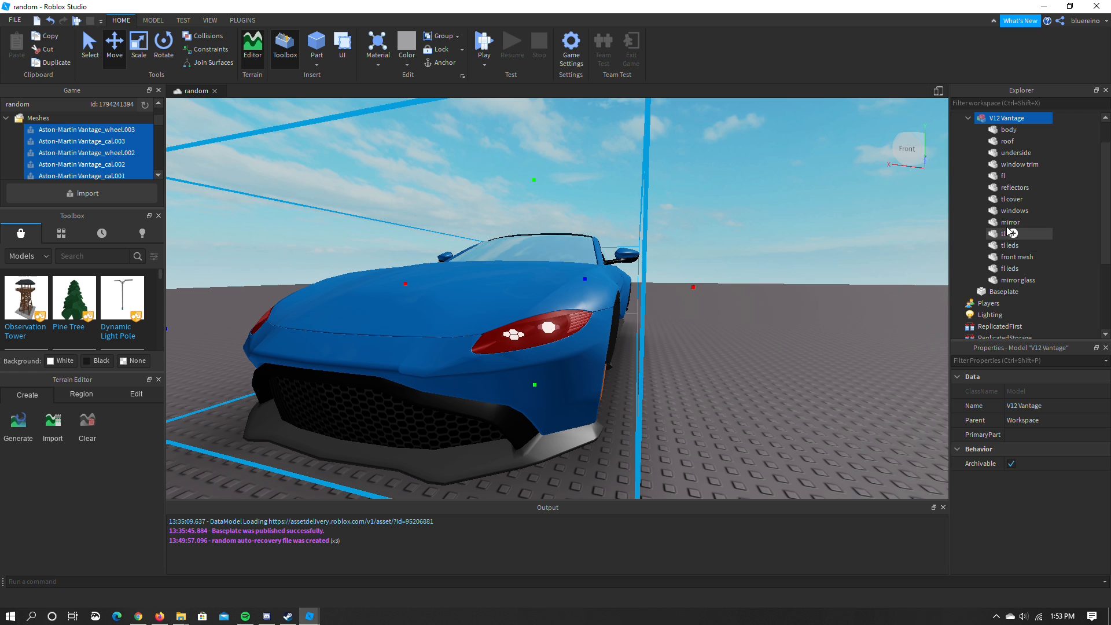
{"action": "left_click", "coordinate": [1007, 200]}
{"action": "right_click_drag", "start_coordinate": [902, 194], "coordinate": [735, 178]}
{"action": "key", "text": "d"}
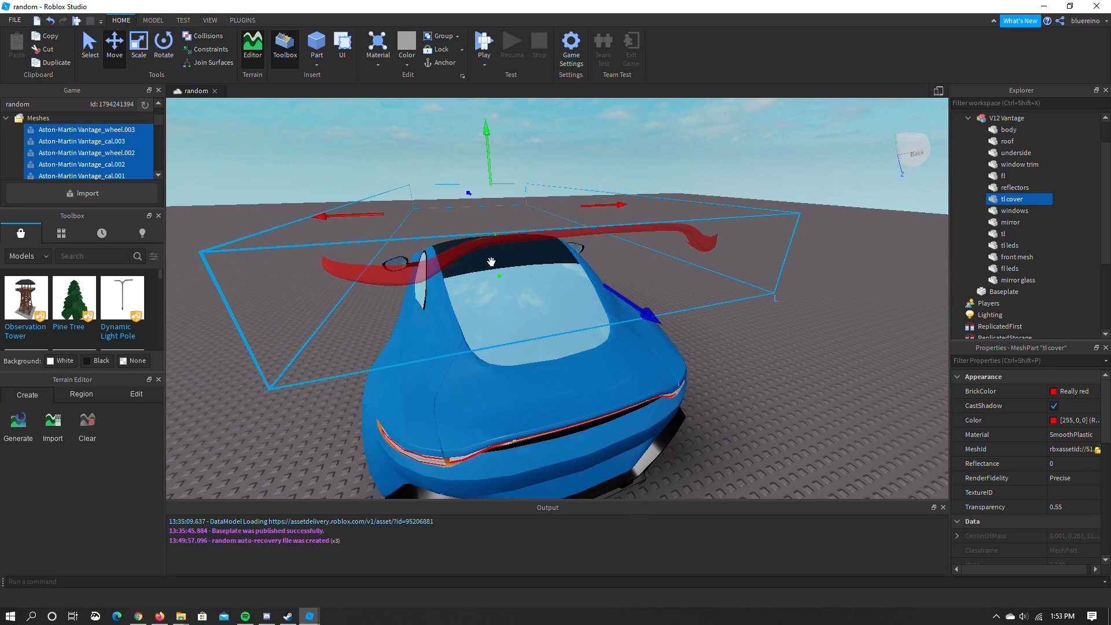
Examine the lifted tl cover mesh and the uncovered lights from the car's rear and front
{"action": "key", "text": "a"}
{"action": "key", "text": "w"}
{"action": "right_click_drag", "start_coordinate": [351, 265], "coordinate": [354, 271]}
{"action": "key", "text": "s"}
{"action": "mouse_move", "coordinate": [458, 320]}
{"action": "right_mouse_down"}
{"action": "mouse_move", "coordinate": [439, 295]}
{"action": "mouse_move", "coordinate": [457, 314]}
{"action": "right_mouse_up"}
{"action": "key", "text": "w"}
{"action": "key", "text": "d"}
{"action": "right_click_drag", "start_coordinate": [520, 360], "coordinate": [554, 364]}
{"action": "key", "text": "f"}
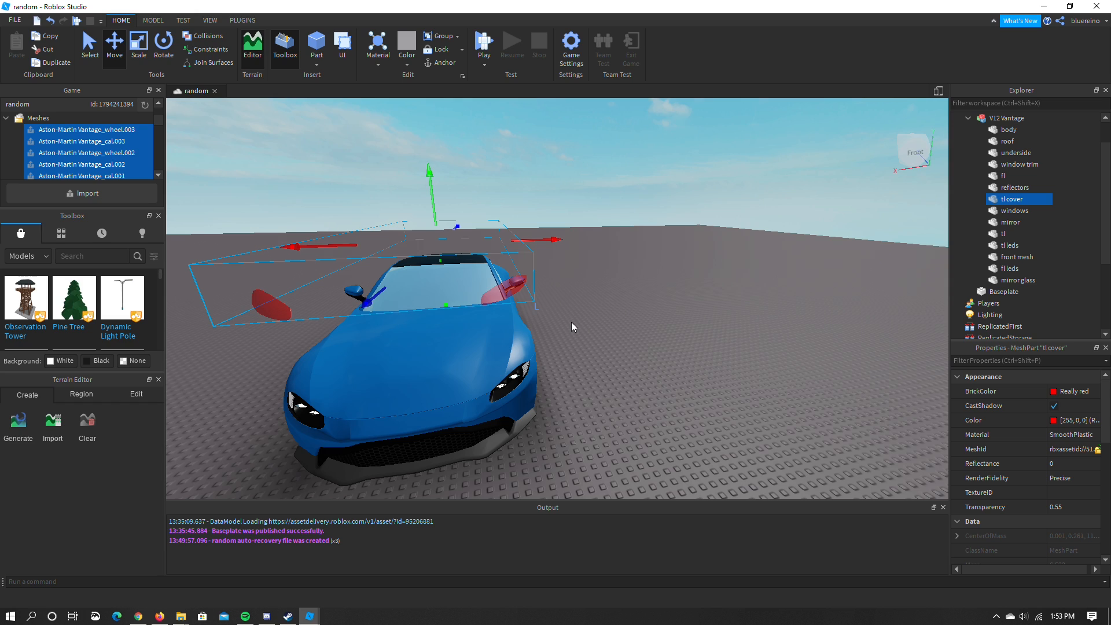
{"action": "right_click_drag", "start_coordinate": [571, 322], "coordinate": [614, 317]}
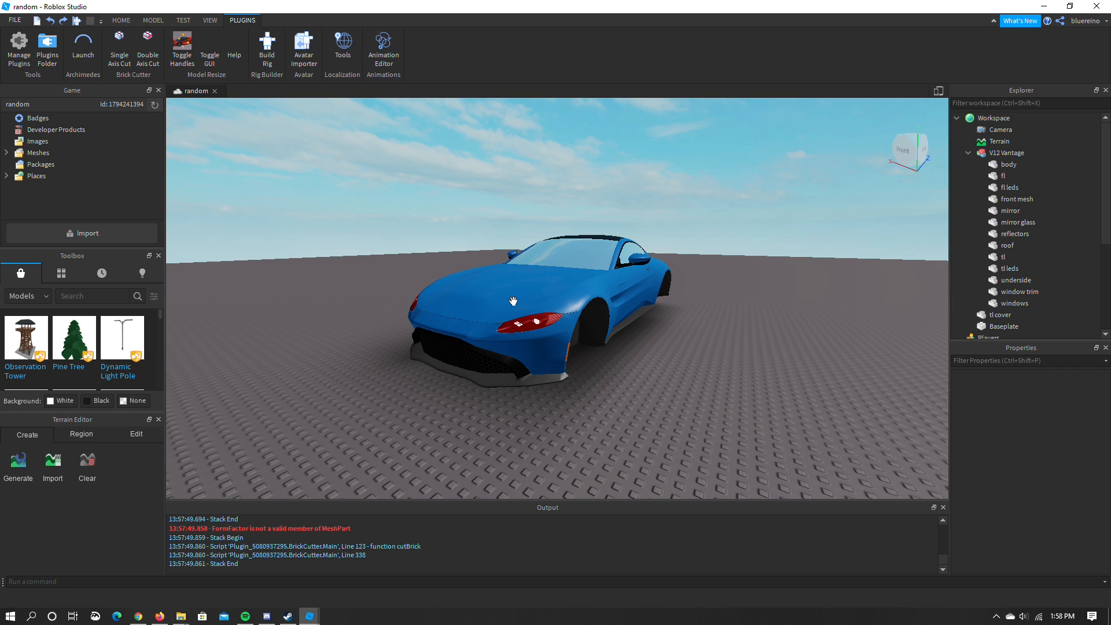
Find Blender among the installed programs and launch it
{"action": "key", "text": "super"}
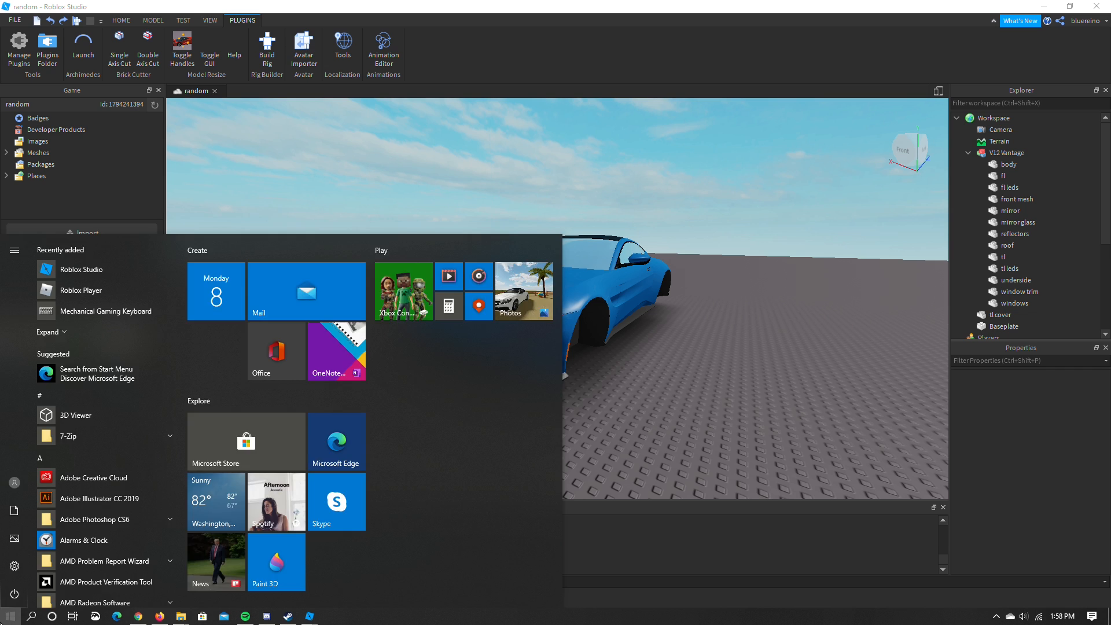
{"action": "type", "text": "blend"}
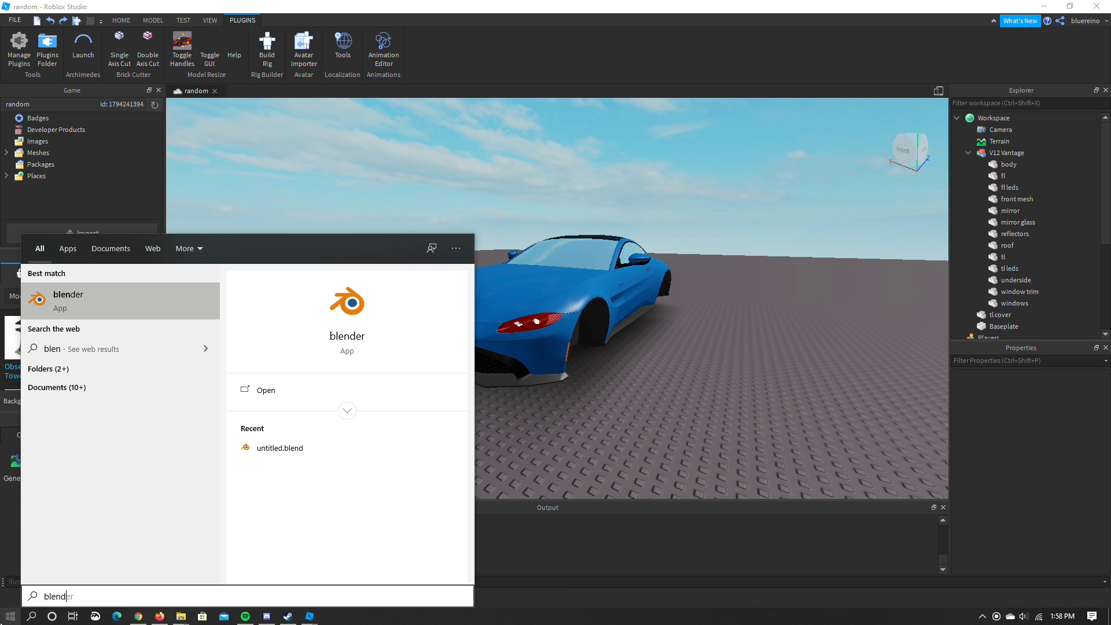
{"action": "type", "text": "er"}
{"action": "key", "text": "Return"}
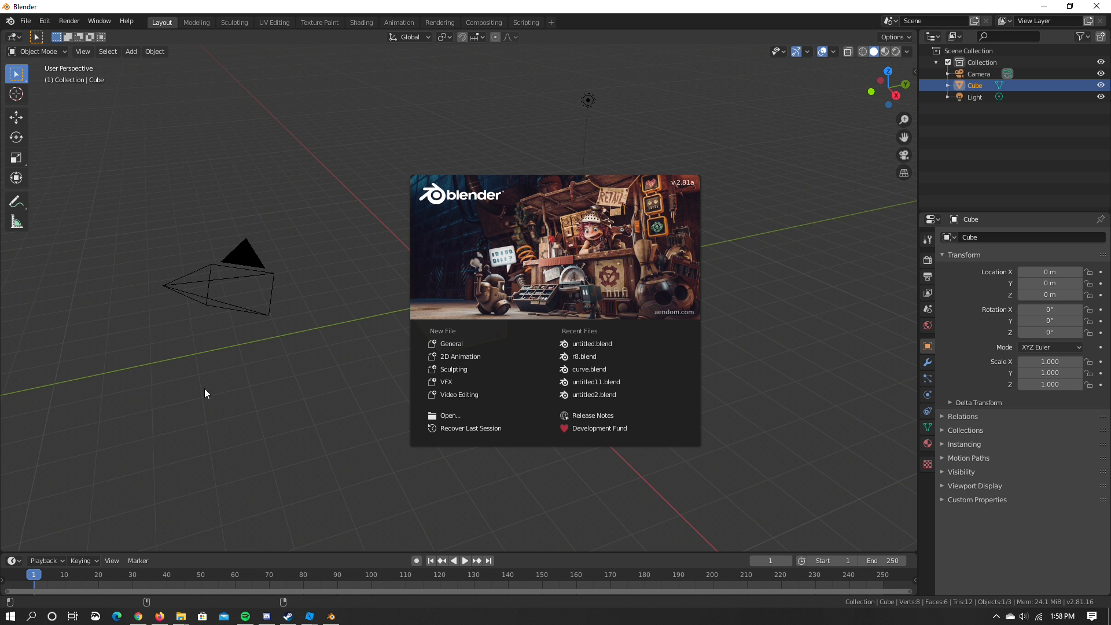
Switch to Roblox Studio, undo the stray lift of the car model, and place tl cover inside the V12 Vantage model
{"action": "left_click", "coordinate": [204, 390]}
{"action": "left_click_drag", "start_coordinate": [500, 4], "coordinate": [677, 446]}
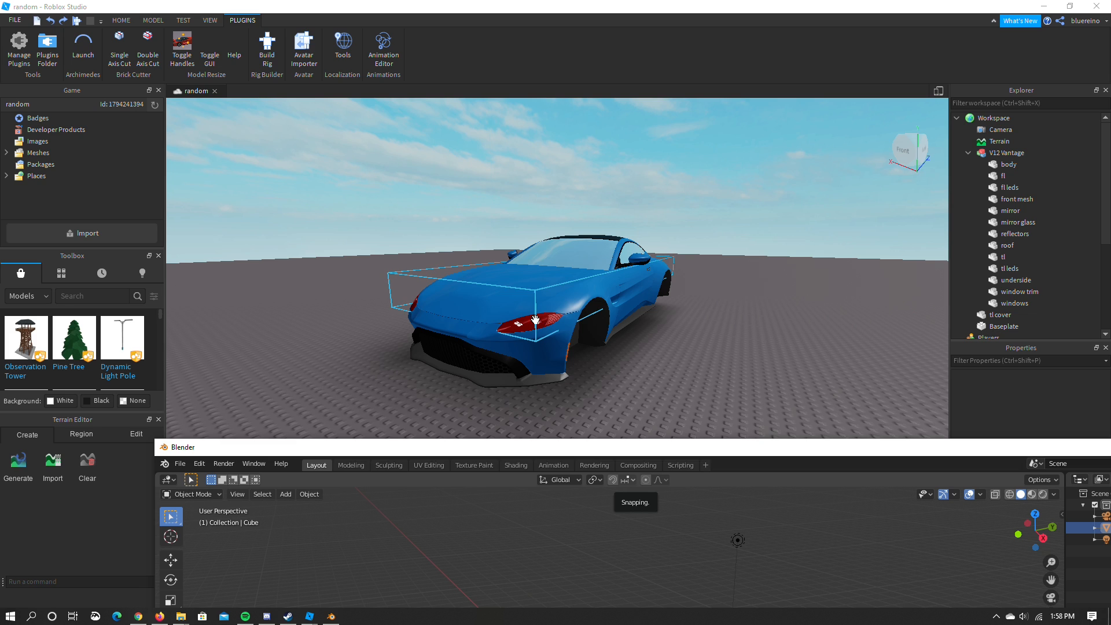
{"action": "left_click_drag", "start_coordinate": [535, 320], "coordinate": [562, 276]}
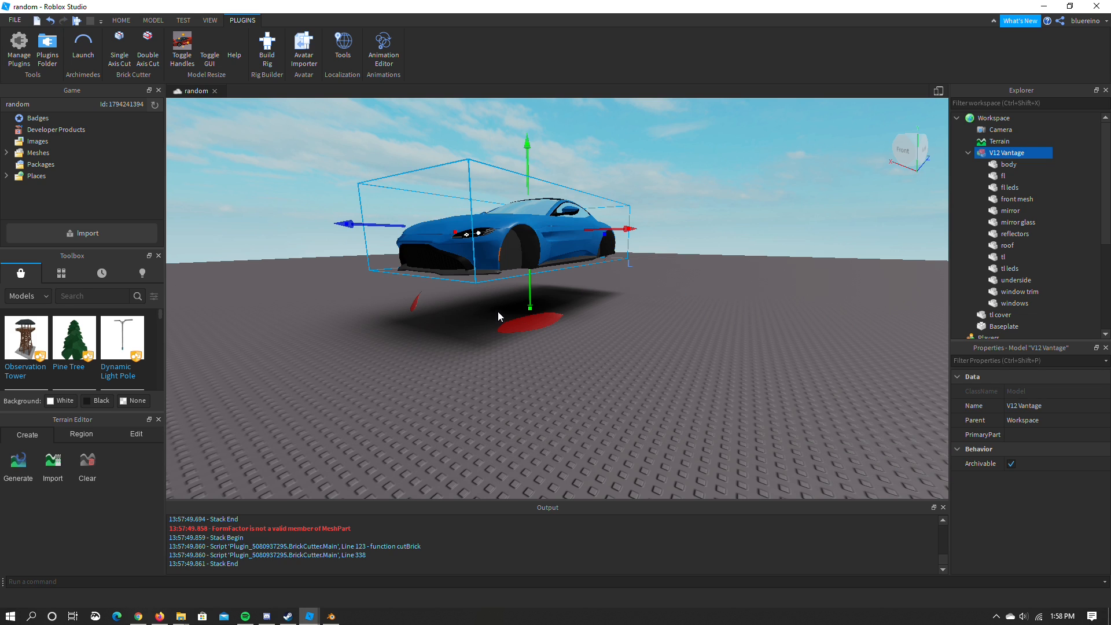
{"action": "key", "text": "ctrl+z"}
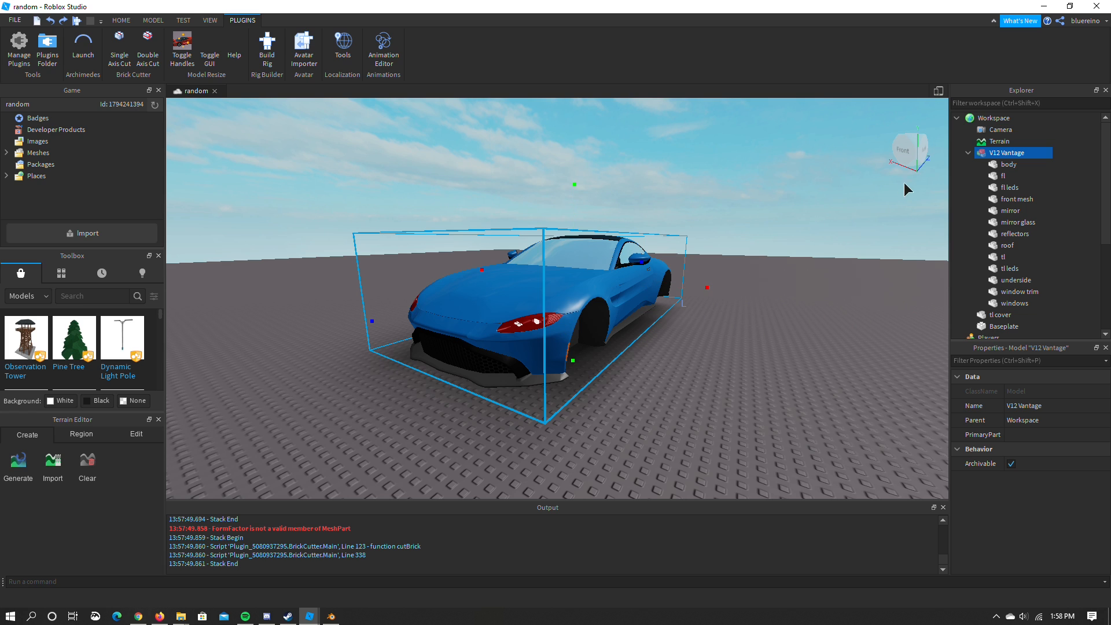
{"action": "left_click_drag", "start_coordinate": [1000, 314], "coordinate": [1009, 153]}
Switch back to Blender at full window size and delete the default cube
{"action": "left_click", "coordinate": [332, 617]}
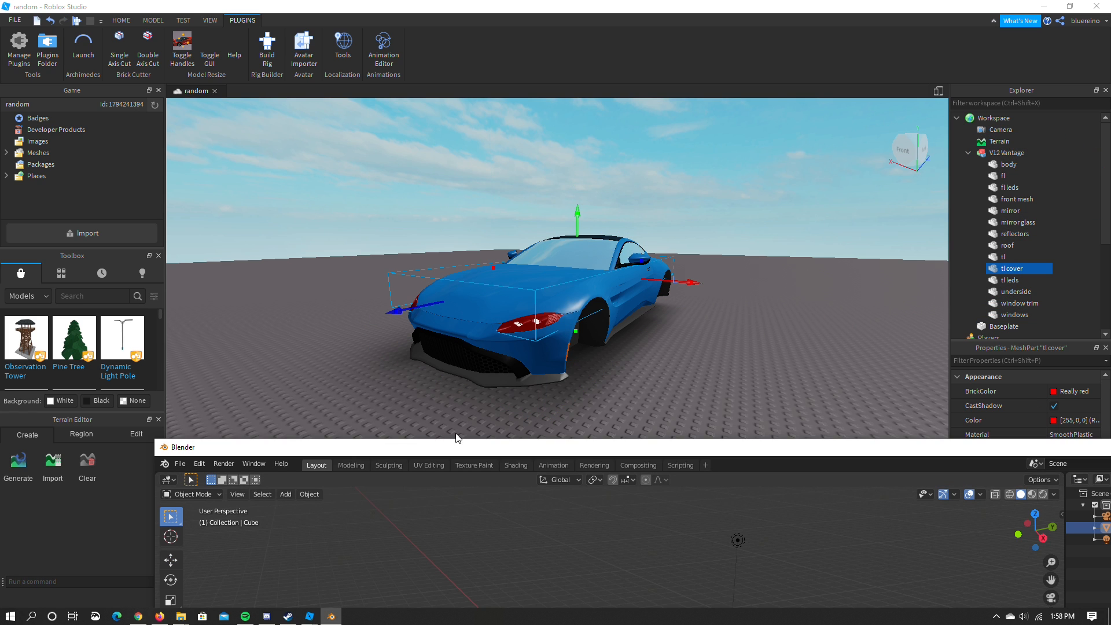
{"action": "double_click", "coordinate": [457, 447]}
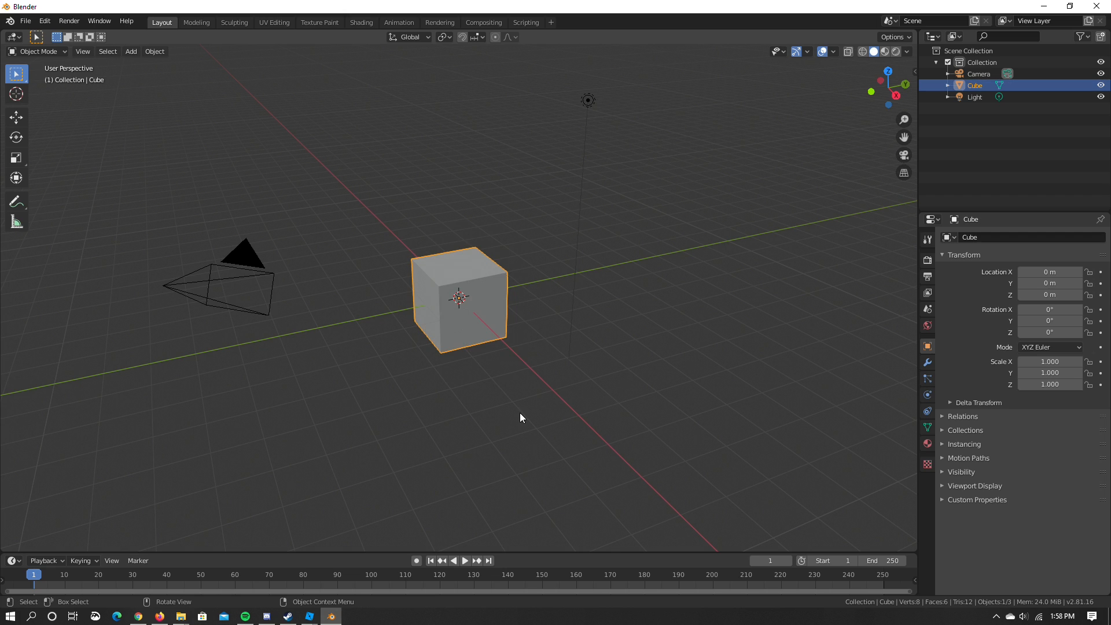
{"action": "key", "text": "Delete"}
Import the car's FBX file from the source folder inside v12 vantage and clear the object selection
{"action": "left_click", "coordinate": [25, 21]}
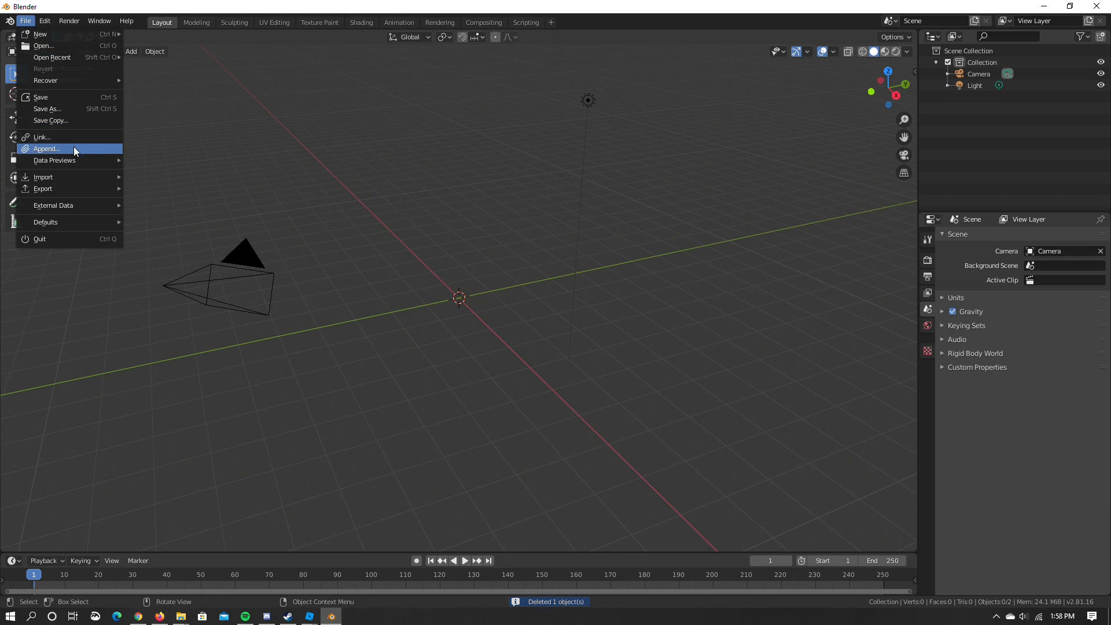
{"action": "left_click", "coordinate": [25, 21]}
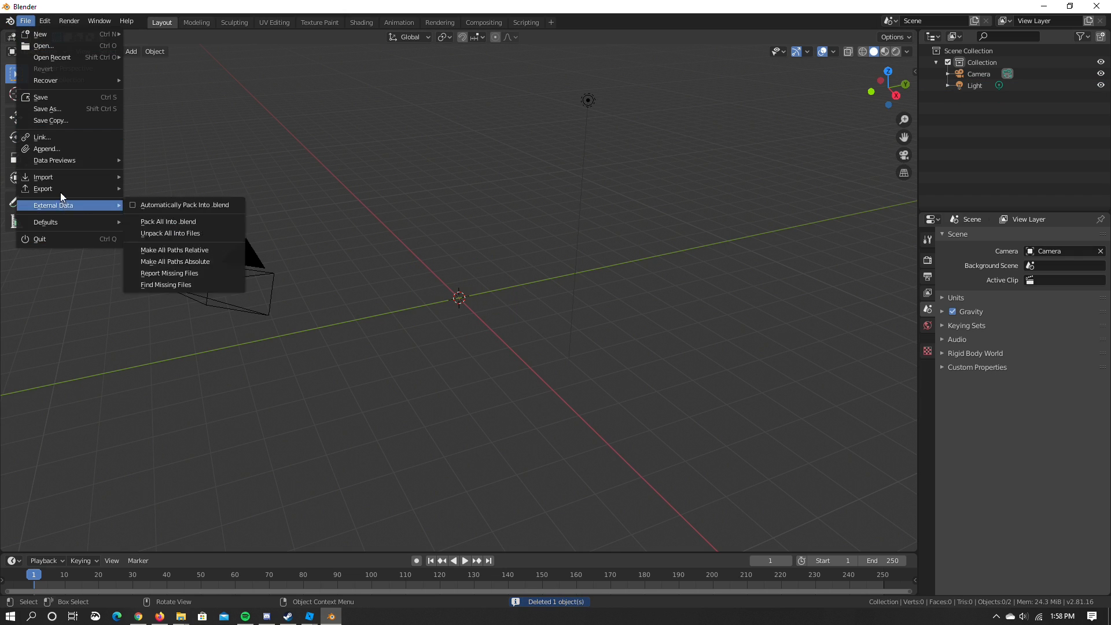
{"action": "mouse_move", "coordinate": [116, 178]}
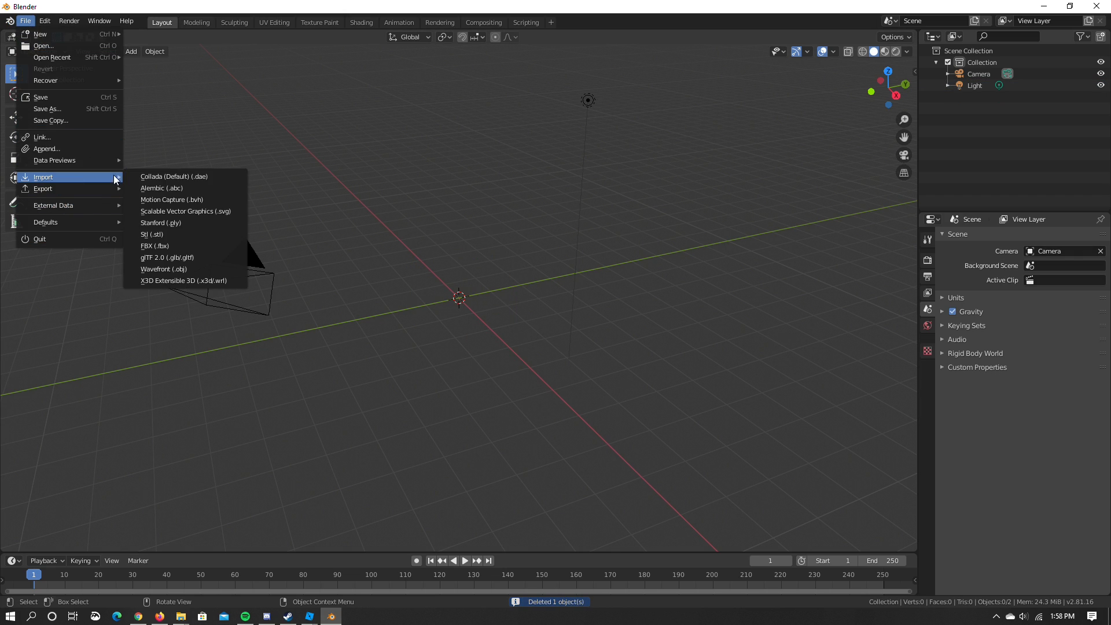
{"action": "left_click", "coordinate": [162, 246]}
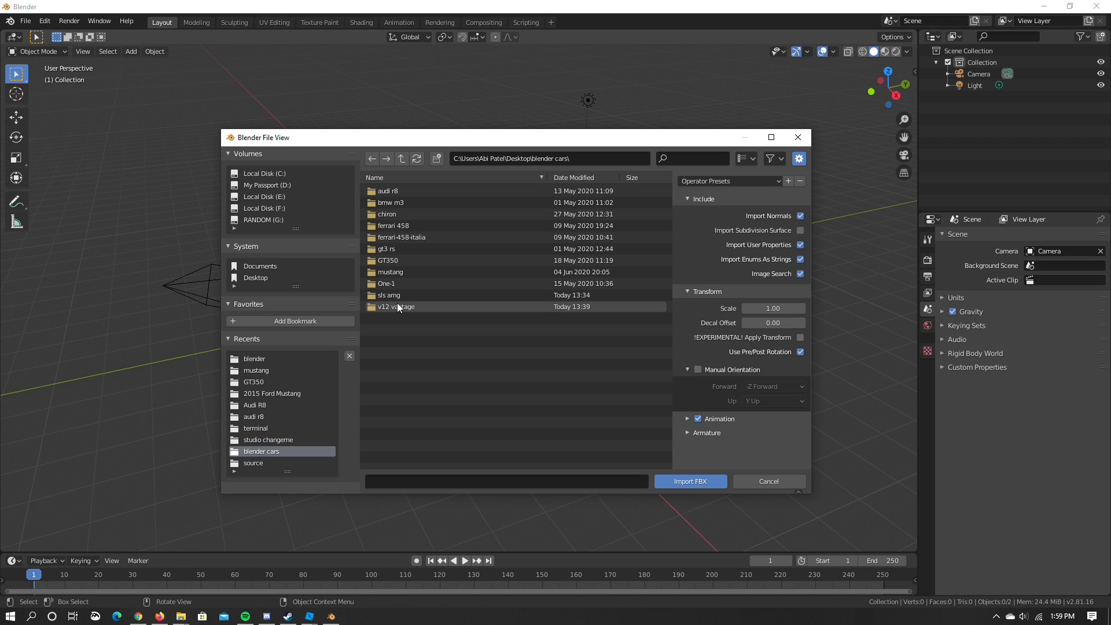
{"action": "double_click", "coordinate": [397, 306]}
{"action": "double_click", "coordinate": [396, 194]}
{"action": "double_click", "coordinate": [395, 192]}
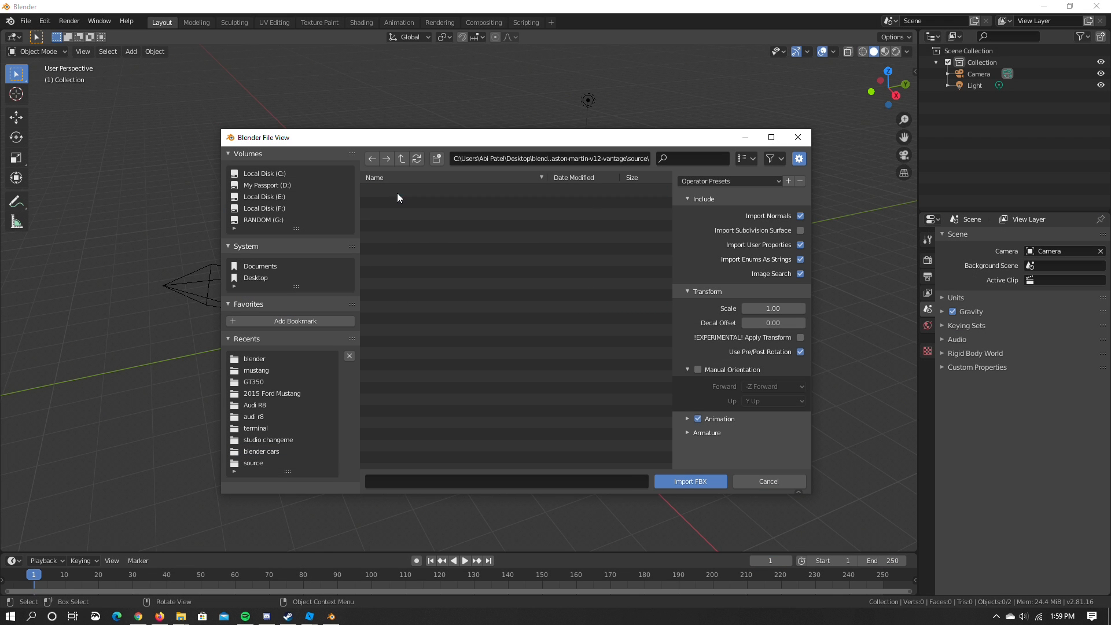
{"action": "double_click", "coordinate": [443, 191]}
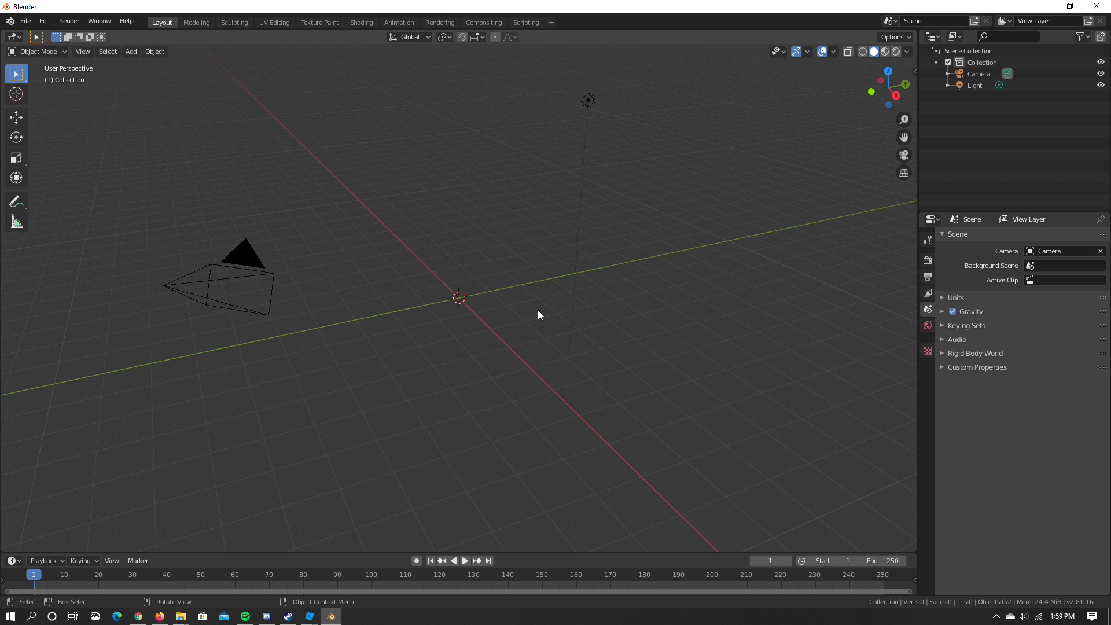
{"action": "right_click", "coordinate": [515, 184]}
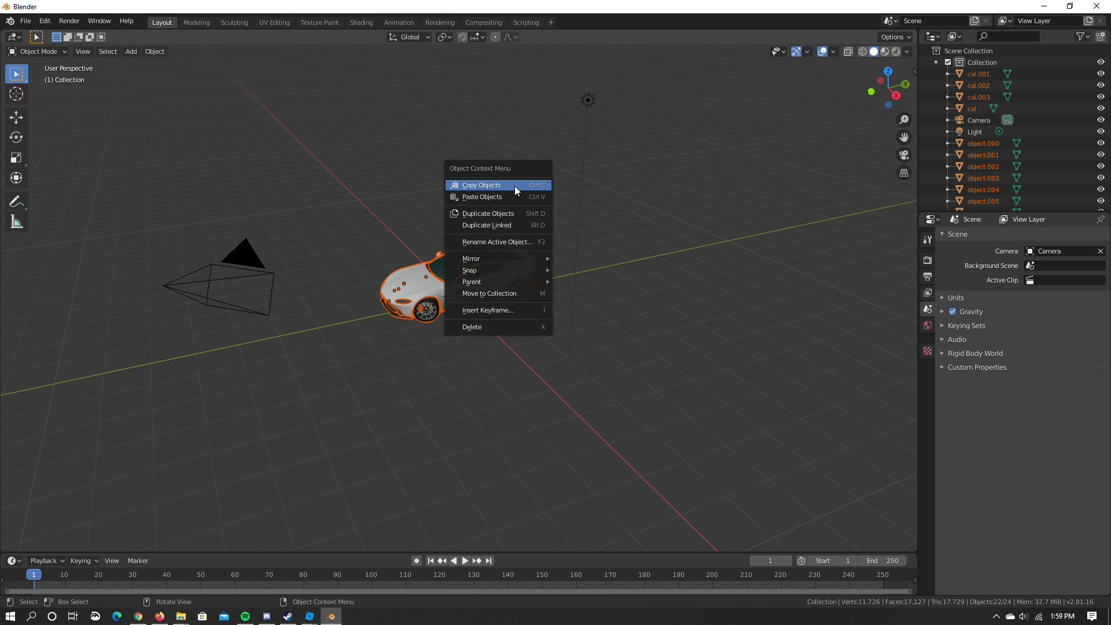
{"action": "left_click", "coordinate": [641, 179]}
{"action": "right_click", "coordinate": [631, 177]}
{"action": "scroll", "coordinate": [401, 242], "scroll_direction": "up", "scroll_amount": 4}
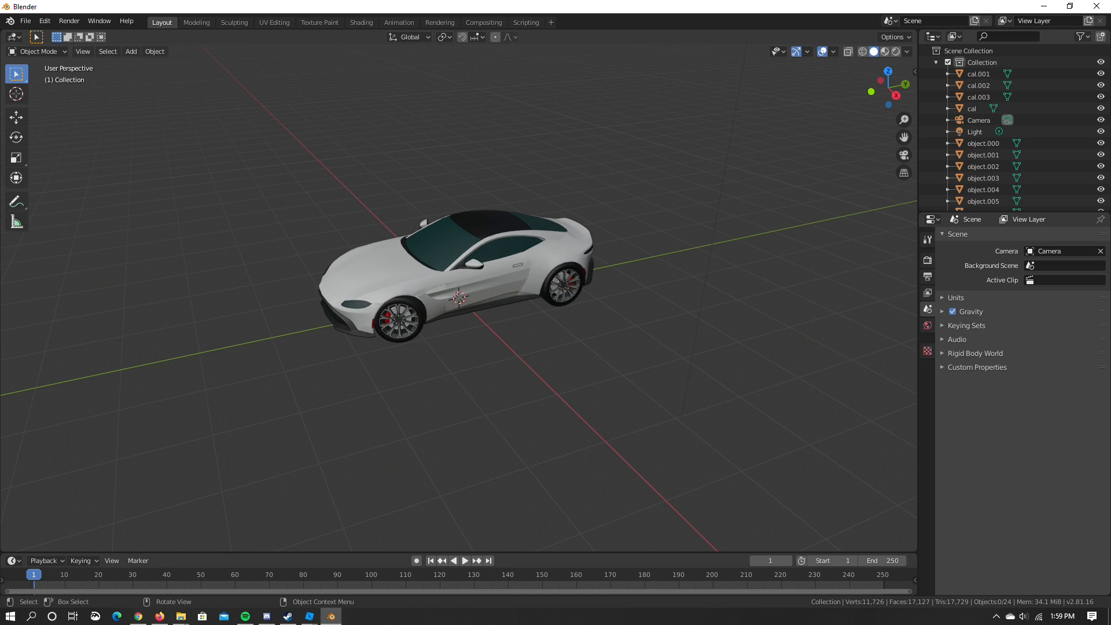
Launch a second Blender instance and arrange it side by side with the car's window
{"action": "left_click", "coordinate": [9, 616]}
{"action": "type", "text": "blender"}
{"action": "key", "text": "Return"}
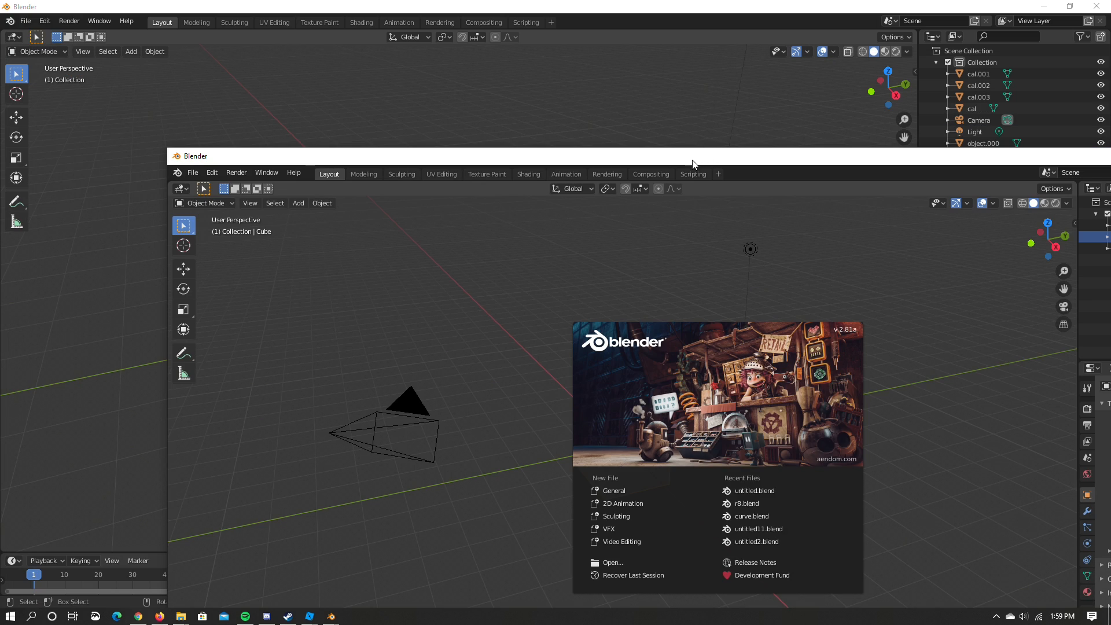
{"action": "left_click_drag", "start_coordinate": [693, 163], "coordinate": [1108, 168]}
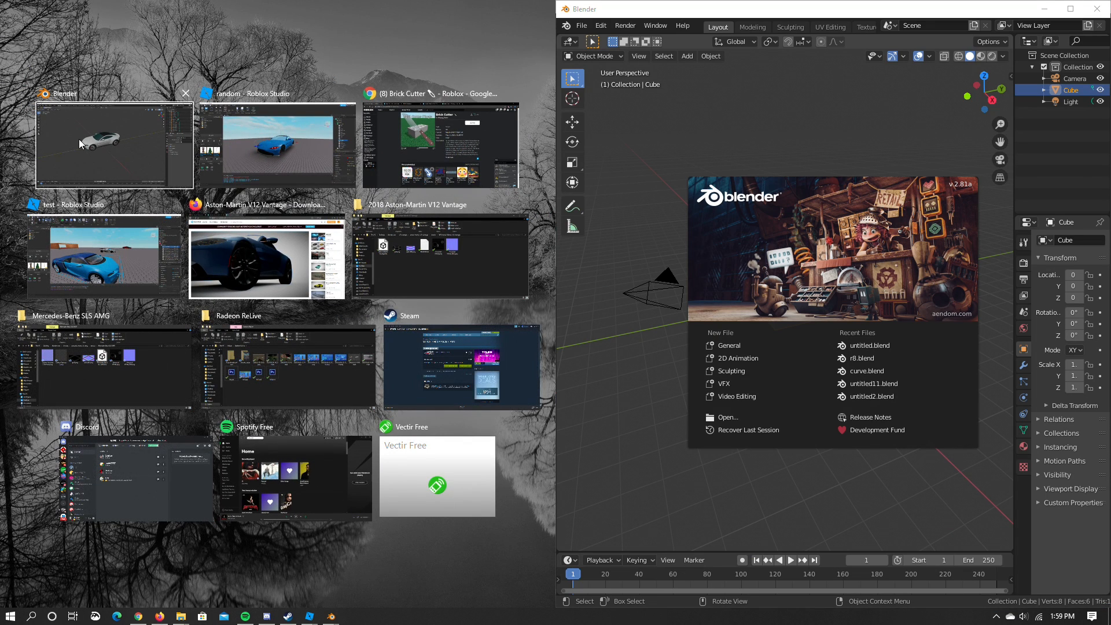
{"action": "left_click", "coordinate": [98, 152]}
Dismiss the second Blender's splash screen and delete its default cube
{"action": "left_click", "coordinate": [751, 169]}
{"action": "left_click_drag", "start_coordinate": [804, 362], "coordinate": [776, 268]}
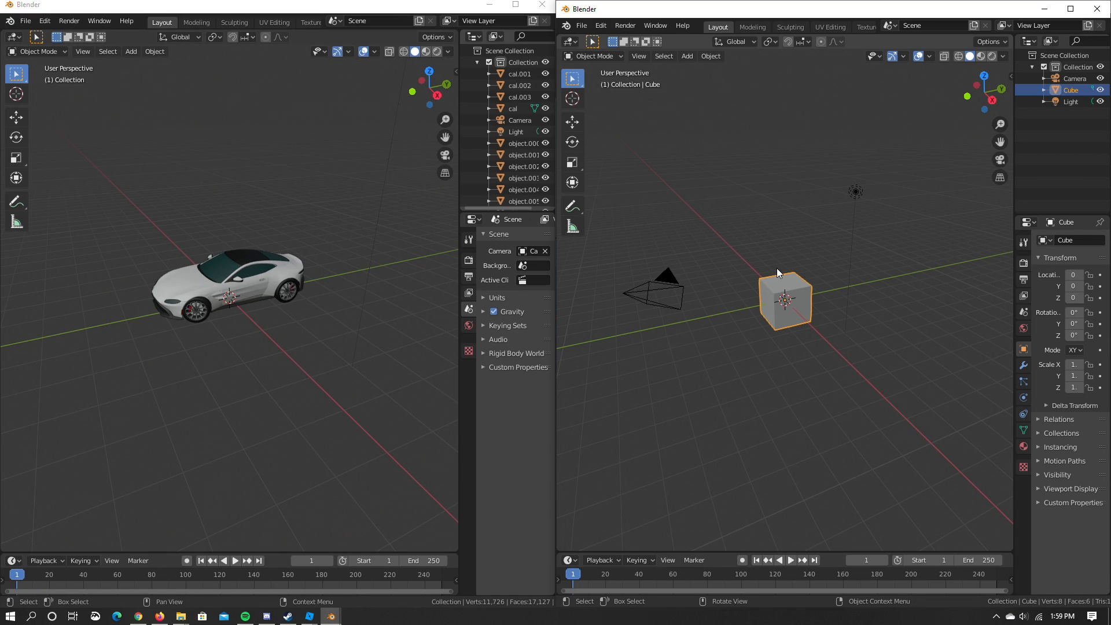
{"action": "key", "text": "Delete"}
Maximize the car's Blender window and check which parts of the car object.000 and wheel represent
{"action": "left_click", "coordinate": [224, 349]}
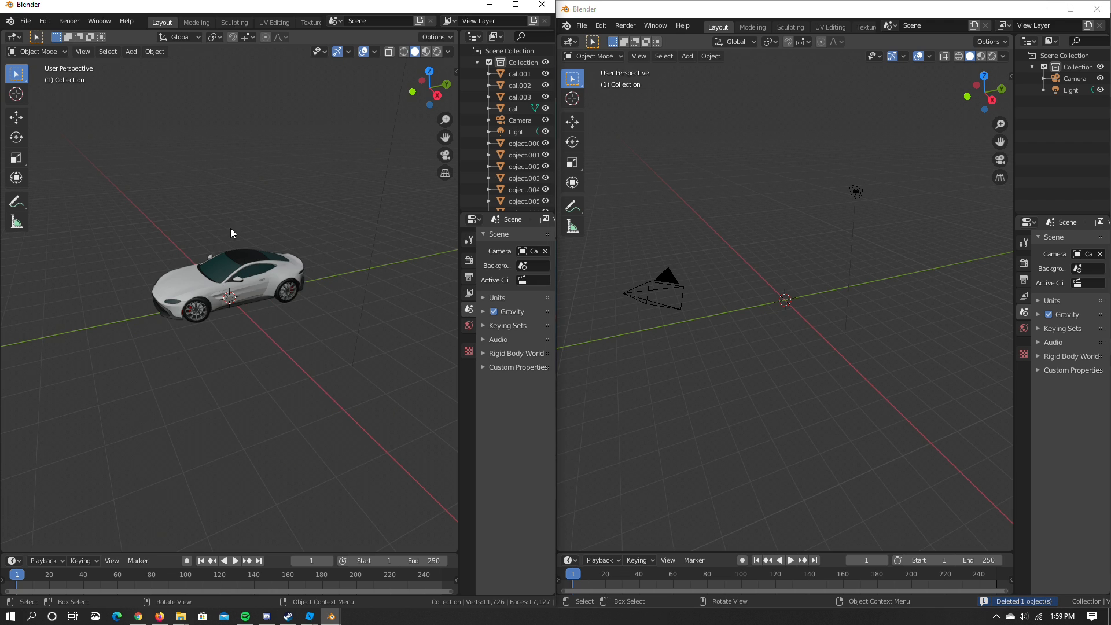
{"action": "scroll", "coordinate": [254, 211], "scroll_direction": "up", "scroll_amount": 5}
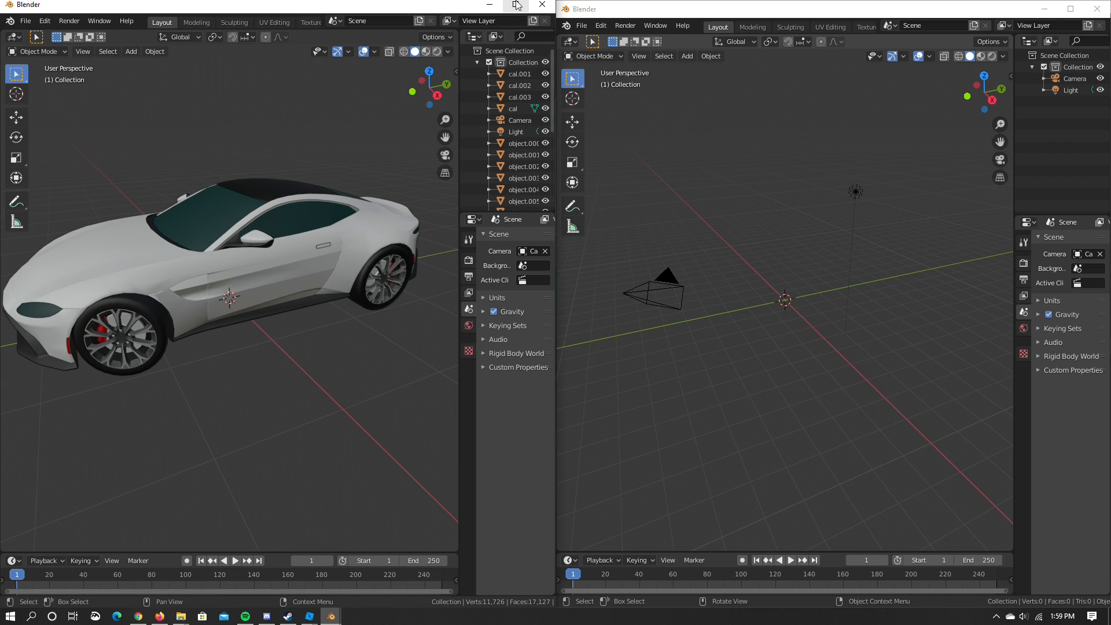
{"action": "left_click", "coordinate": [515, 4]}
{"action": "left_click", "coordinate": [967, 143]}
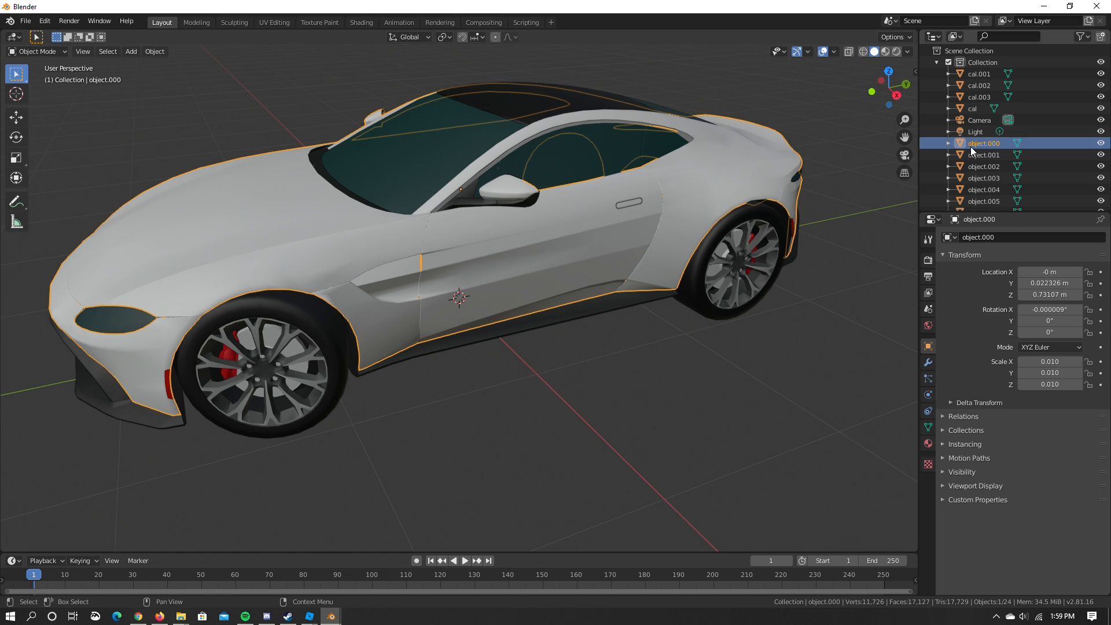
{"action": "left_click", "coordinate": [57, 50]}
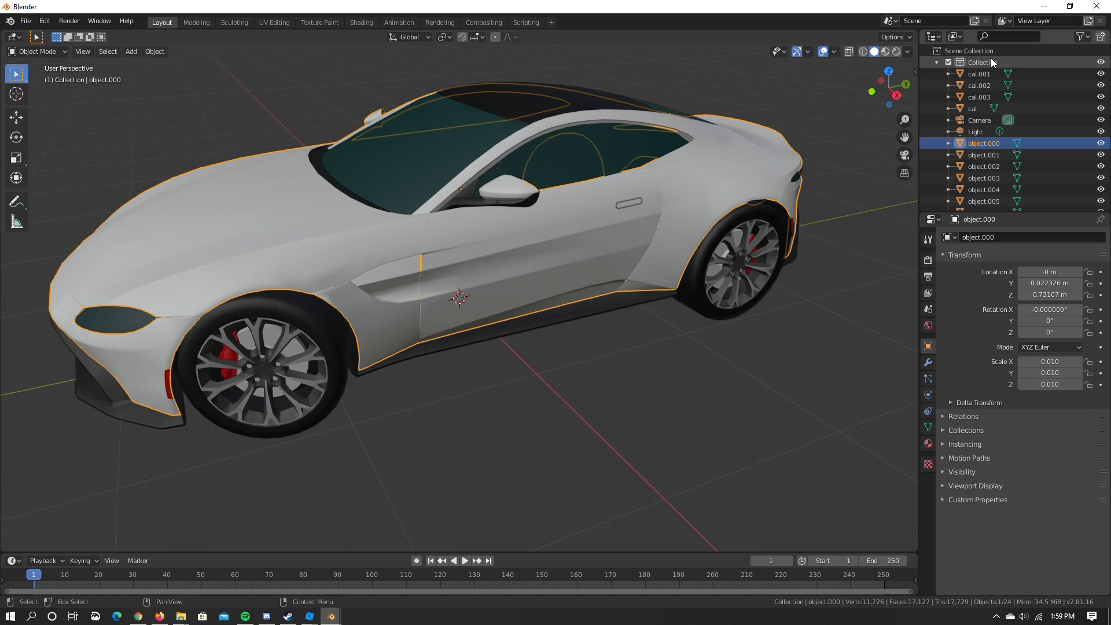
{"action": "scroll", "coordinate": [1007, 110], "scroll_direction": "down", "scroll_amount": 6}
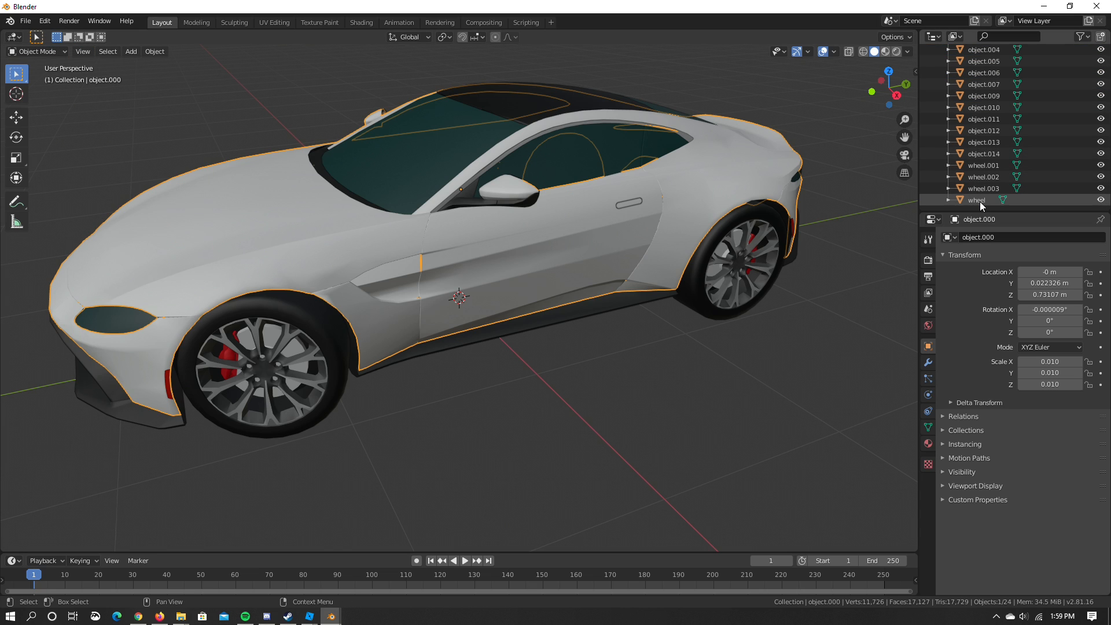
{"action": "left_click", "coordinate": [980, 200]}
{"action": "scroll", "coordinate": [983, 173], "scroll_direction": "up", "scroll_amount": 6}
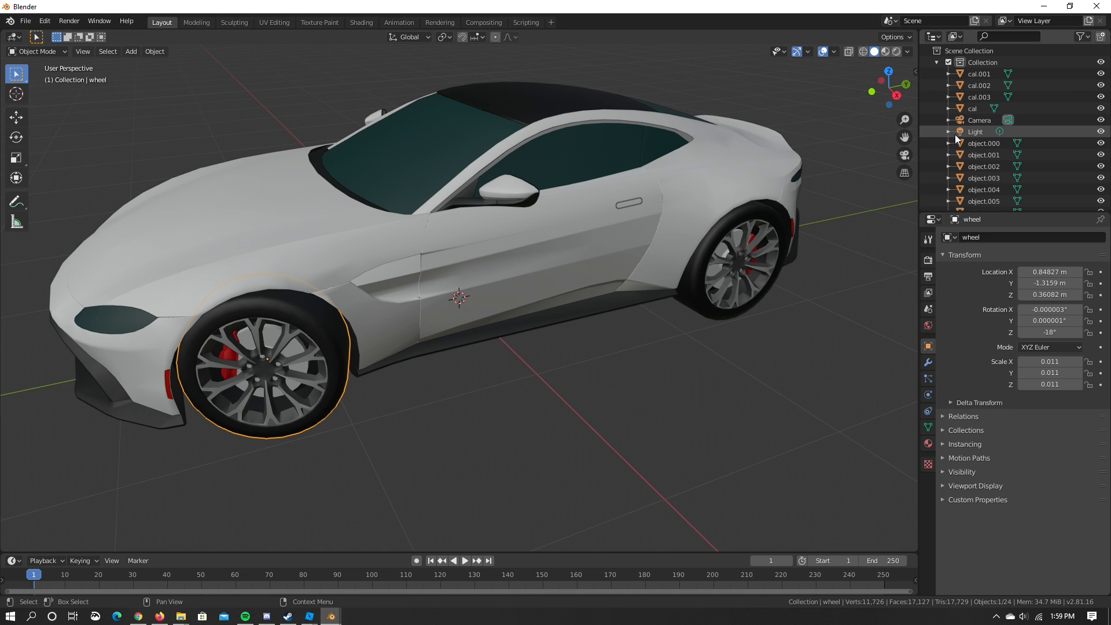
Try to separate the cal.001 mesh by loose parts in Edit Mode and return to Object Mode
{"action": "left_click", "coordinate": [978, 75]}
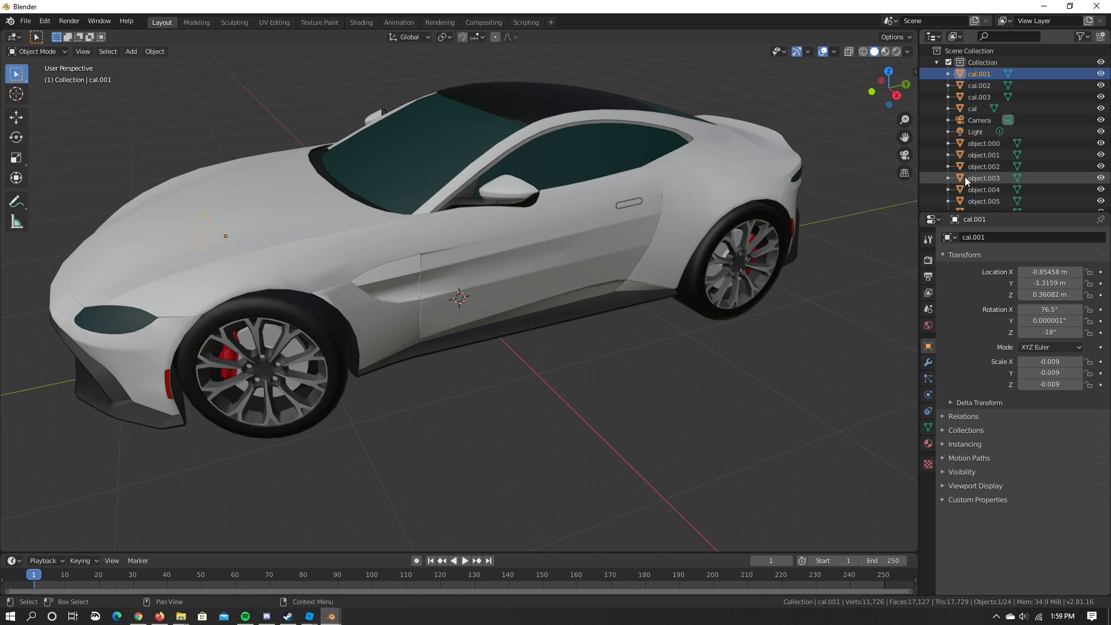
{"action": "scroll", "coordinate": [965, 176], "scroll_direction": "down", "scroll_amount": 6}
{"action": "scroll", "coordinate": [967, 175], "scroll_direction": "up", "scroll_amount": 4}
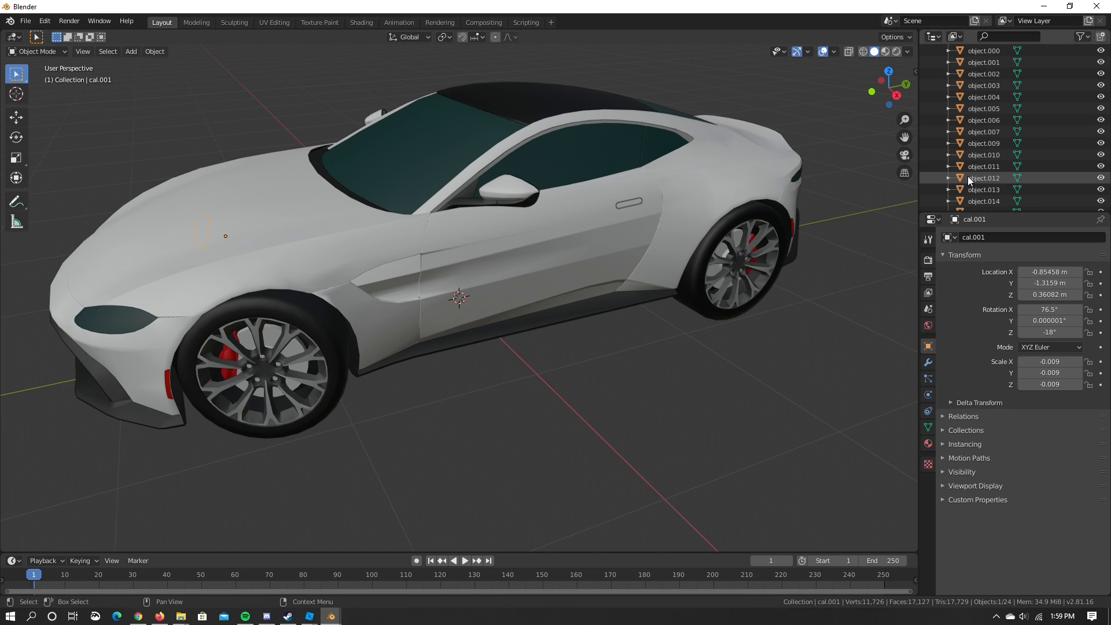
{"action": "left_click", "coordinate": [37, 52]}
{"action": "left_click", "coordinate": [29, 76]}
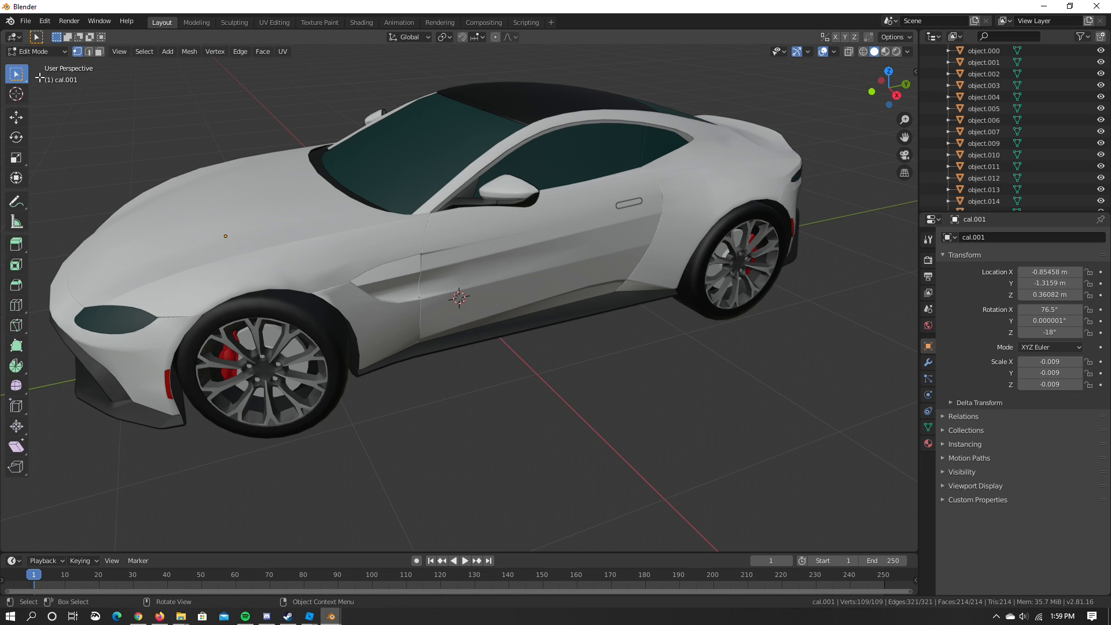
{"action": "left_click", "coordinate": [189, 51]}
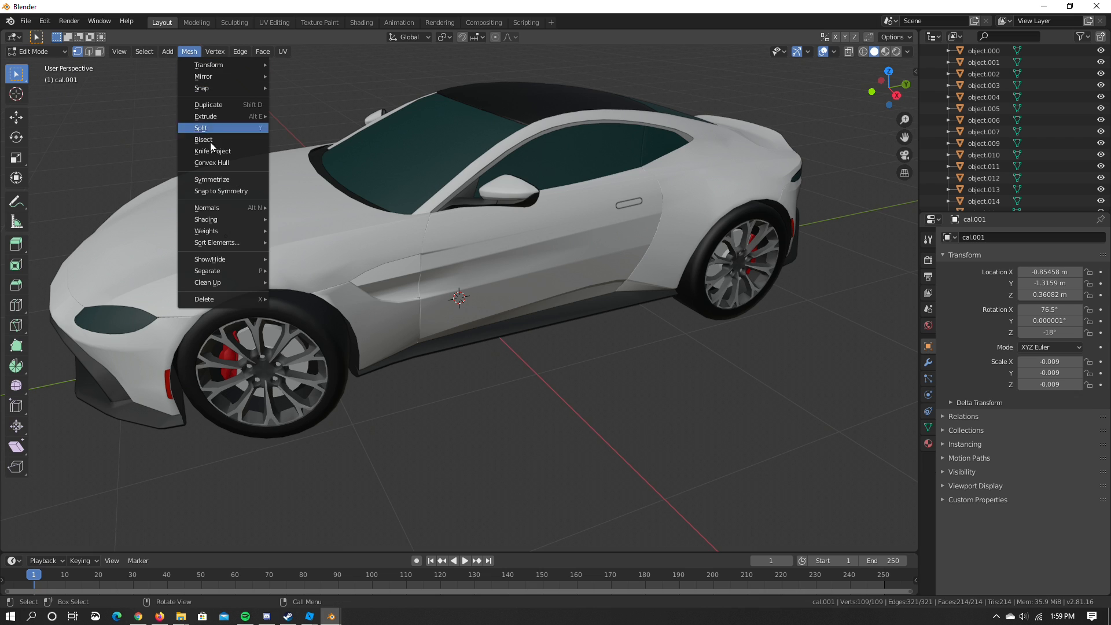
{"action": "mouse_move", "coordinate": [243, 273]}
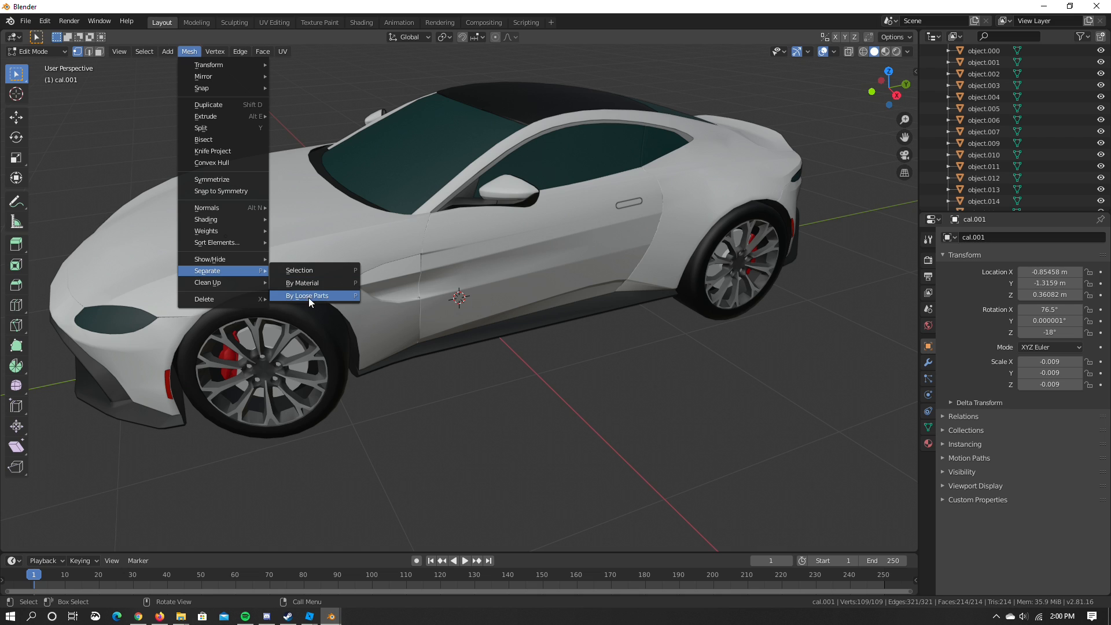
{"action": "left_click", "coordinate": [307, 295]}
{"action": "scroll", "coordinate": [997, 120], "scroll_direction": "up", "scroll_amount": 2}
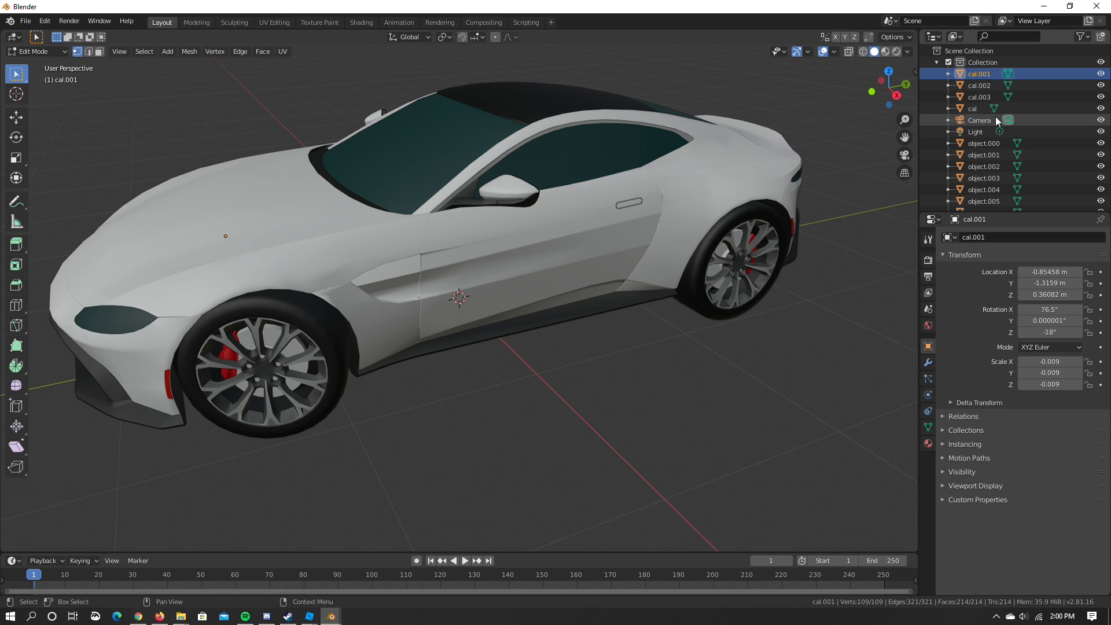
{"action": "left_click", "coordinate": [36, 51]}
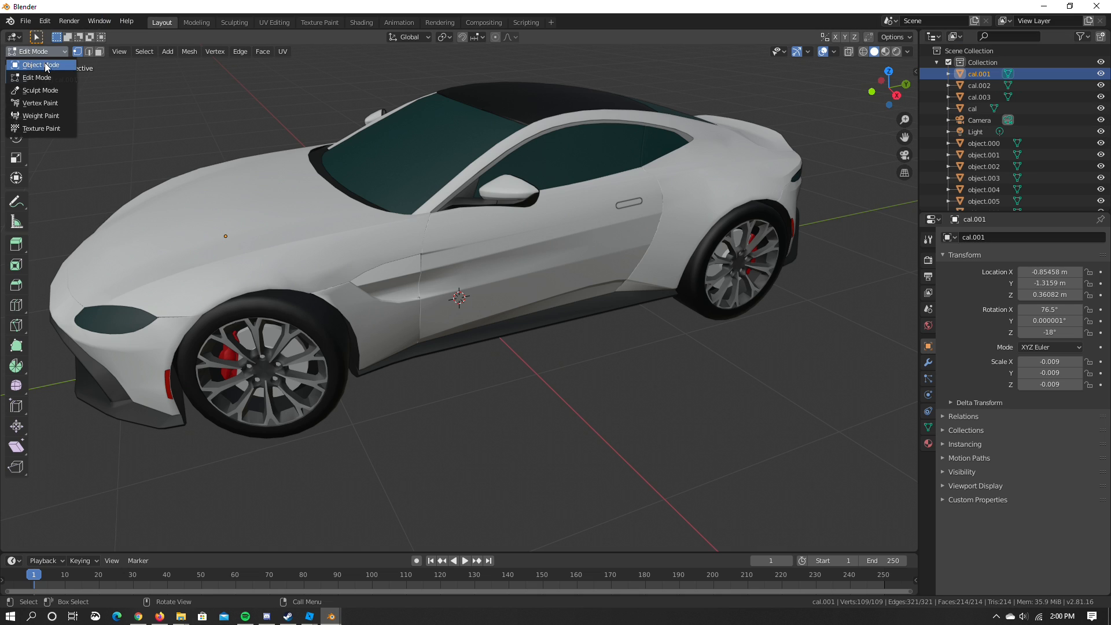
{"action": "left_click", "coordinate": [44, 62]}
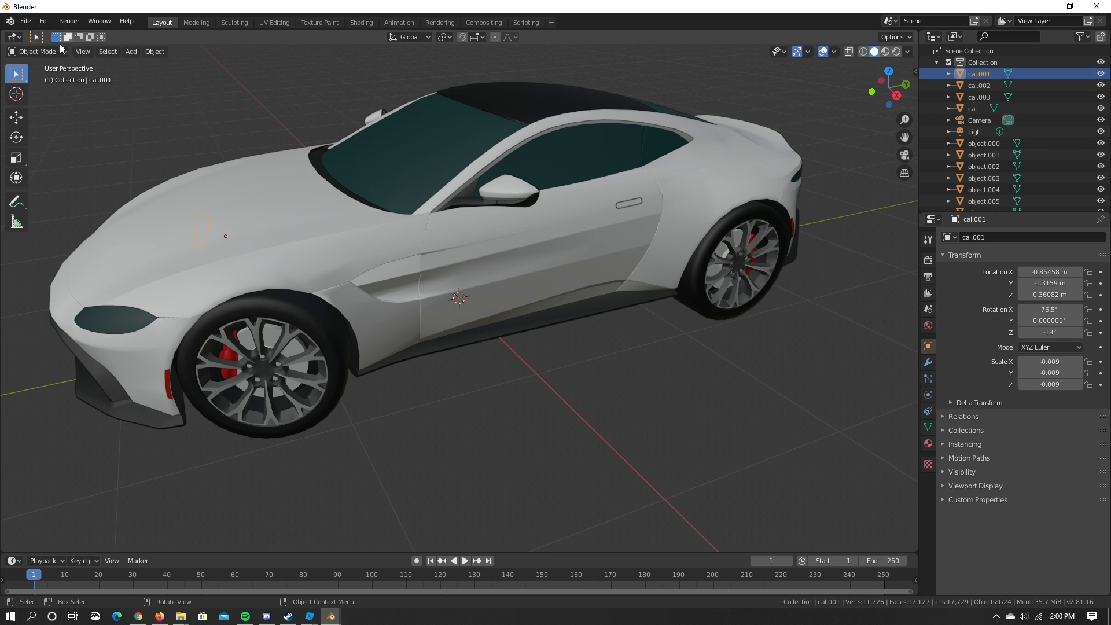
Select the light cover mesh object.006 on the car and copy it
{"action": "left_click", "coordinate": [33, 52]}
{"action": "left_click", "coordinate": [452, 266]}
{"action": "left_click", "coordinate": [126, 309]}
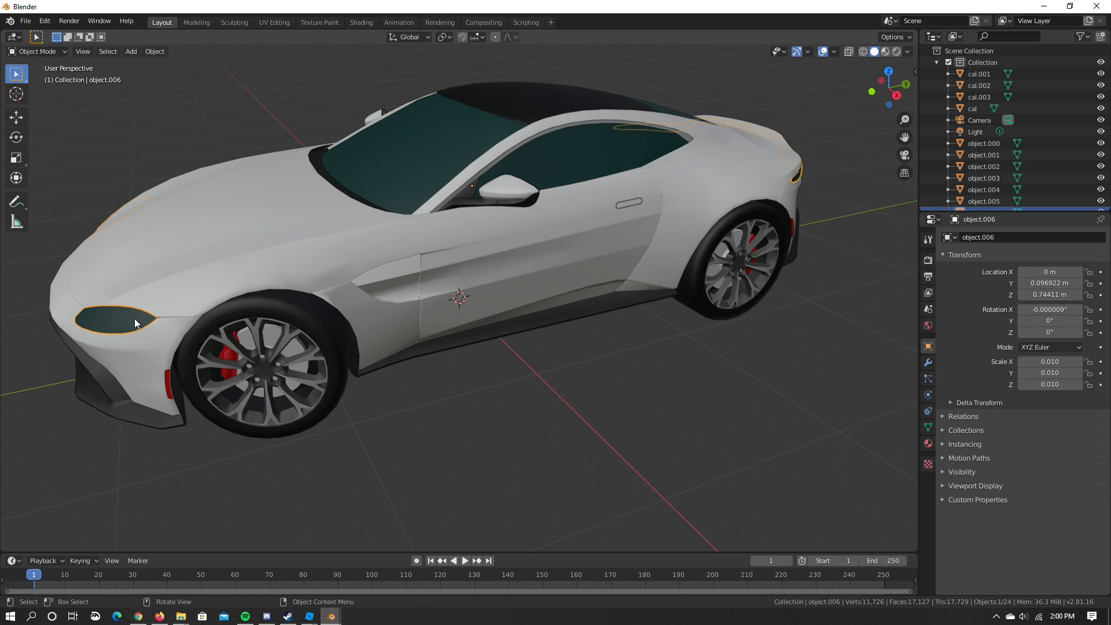
{"action": "scroll", "coordinate": [384, 164], "scroll_direction": "down", "scroll_amount": 1}
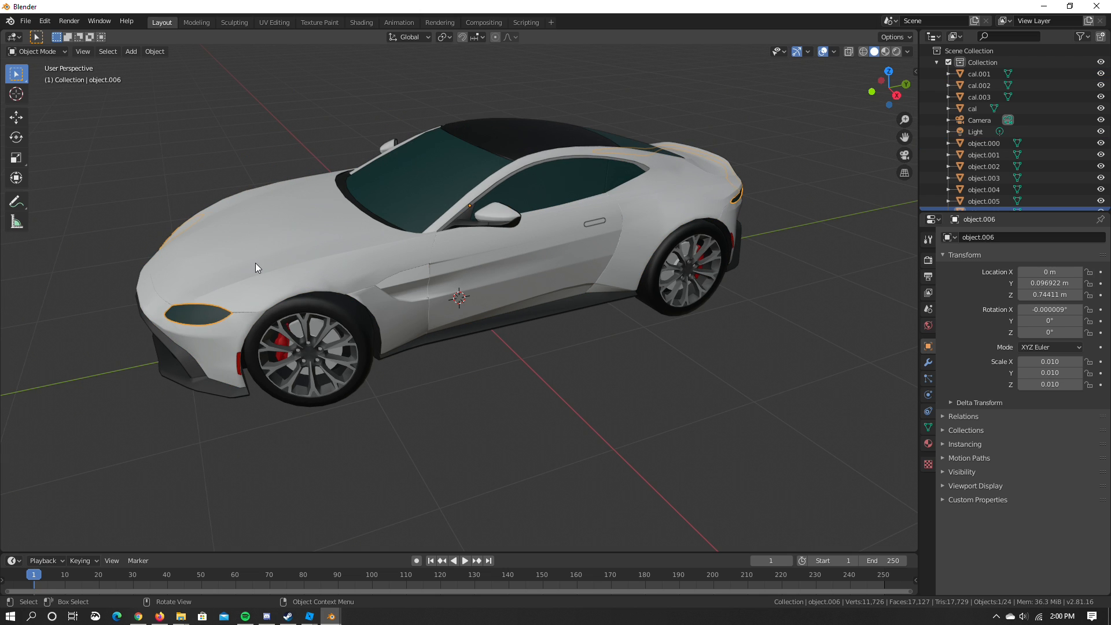
{"action": "key", "text": "ctrl+c"}
Bring the empty second Blender window to full size and paste the copied light cover mesh into it
{"action": "left_click", "coordinate": [1043, 6]}
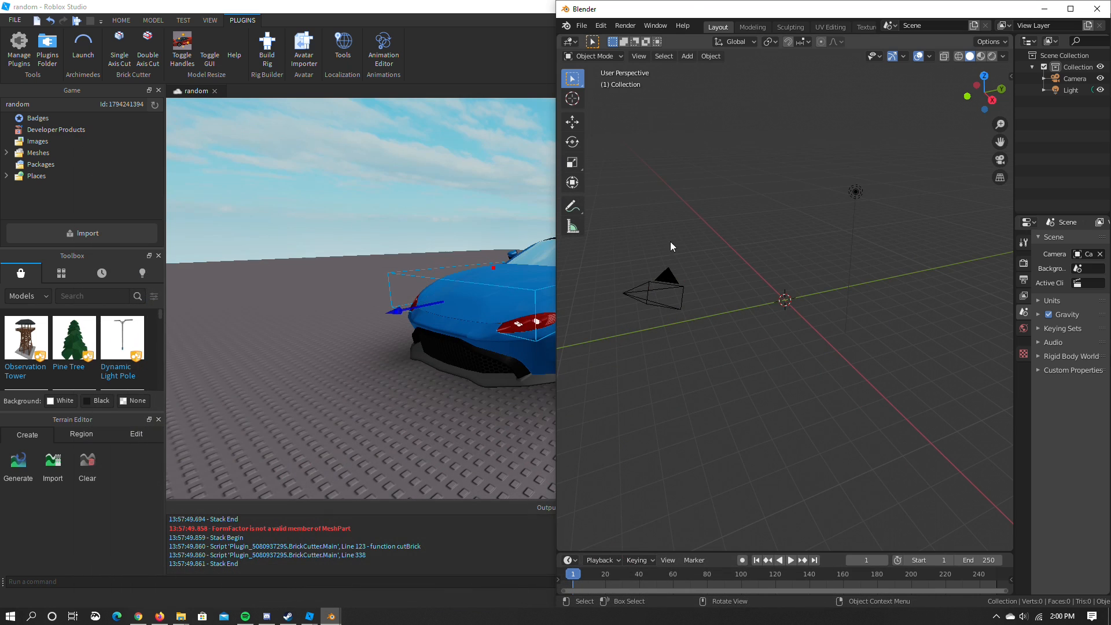
{"action": "left_click_drag", "start_coordinate": [691, 8], "coordinate": [438, 155]}
{"action": "key", "text": "super+Up"}
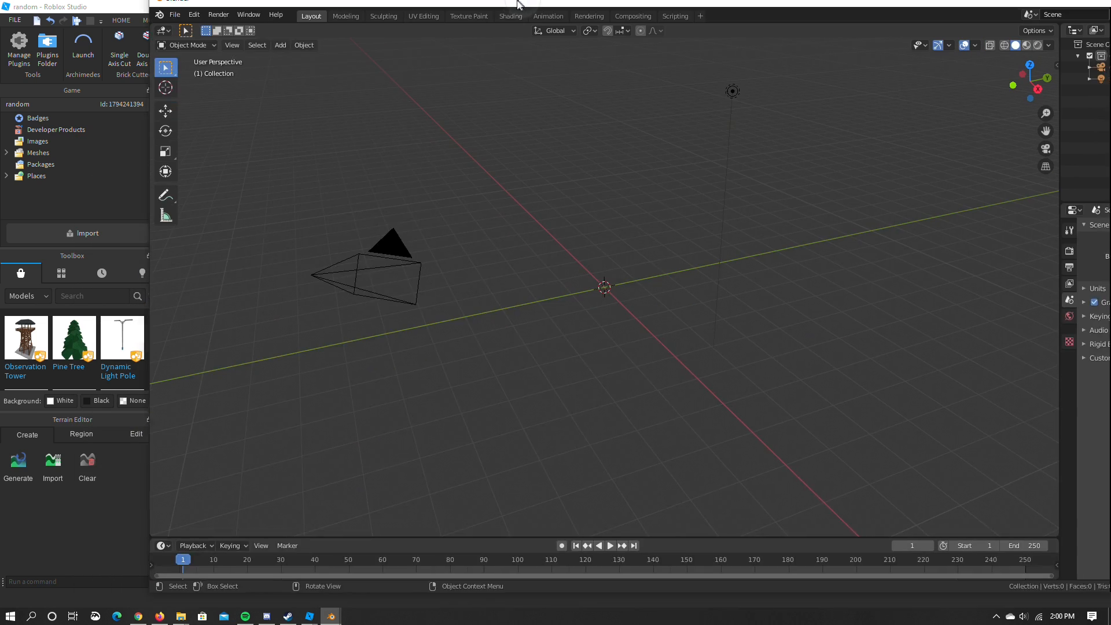
{"action": "key", "text": "ctrl+v"}
{"action": "scroll", "coordinate": [522, 226], "scroll_direction": "up", "scroll_amount": 1}
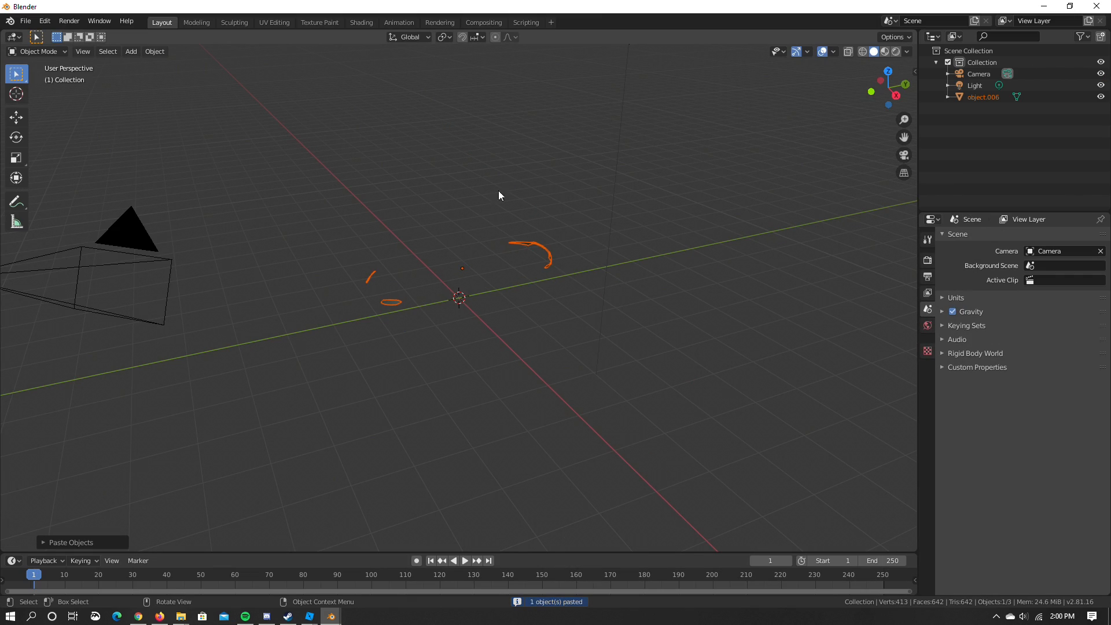
Put object.006 into Edit Mode and deselect all of its vertices
{"action": "left_click", "coordinate": [711, 125]}
{"action": "scroll", "coordinate": [425, 232], "scroll_direction": "up", "scroll_amount": 3}
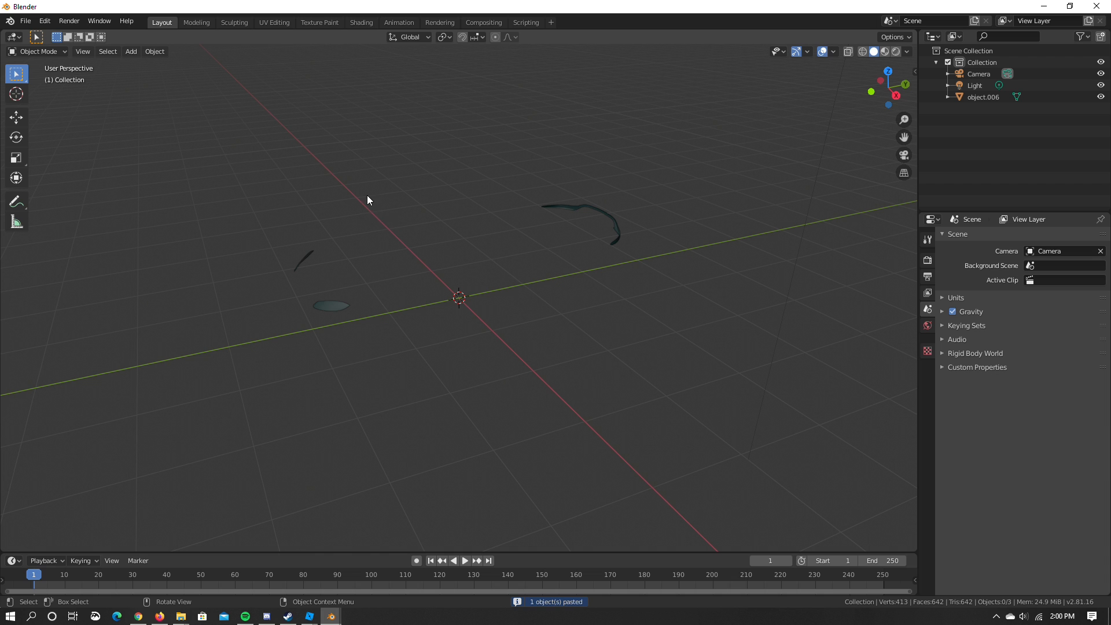
{"action": "left_click_drag", "start_coordinate": [886, 87], "coordinate": [850, 97]}
{"action": "left_click", "coordinate": [977, 96]}
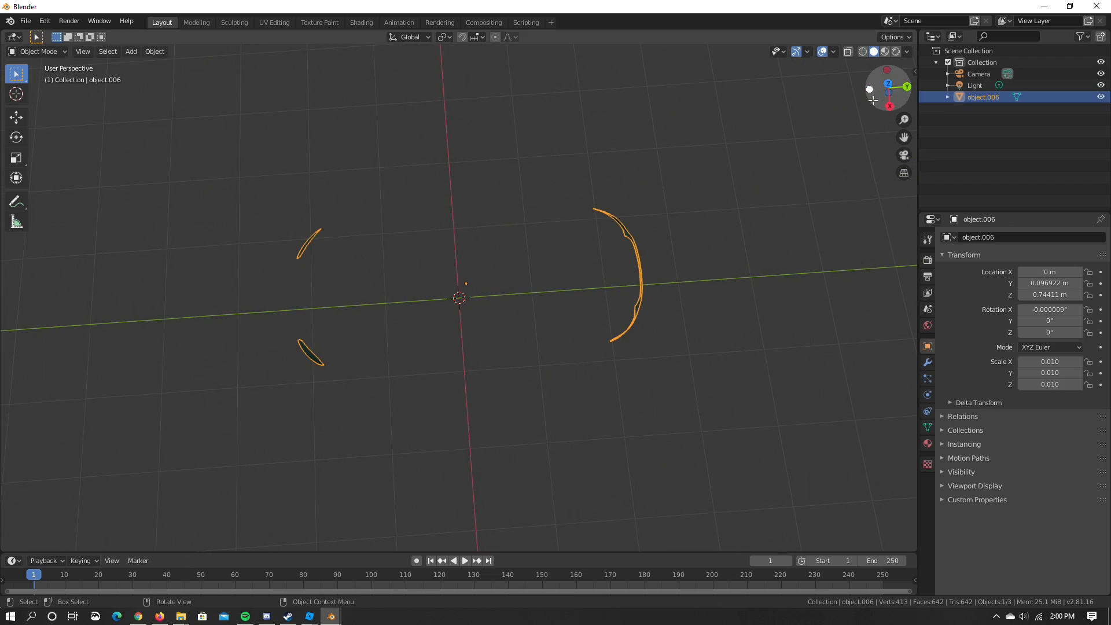
{"action": "left_click", "coordinate": [37, 52]}
{"action": "left_click", "coordinate": [39, 78]}
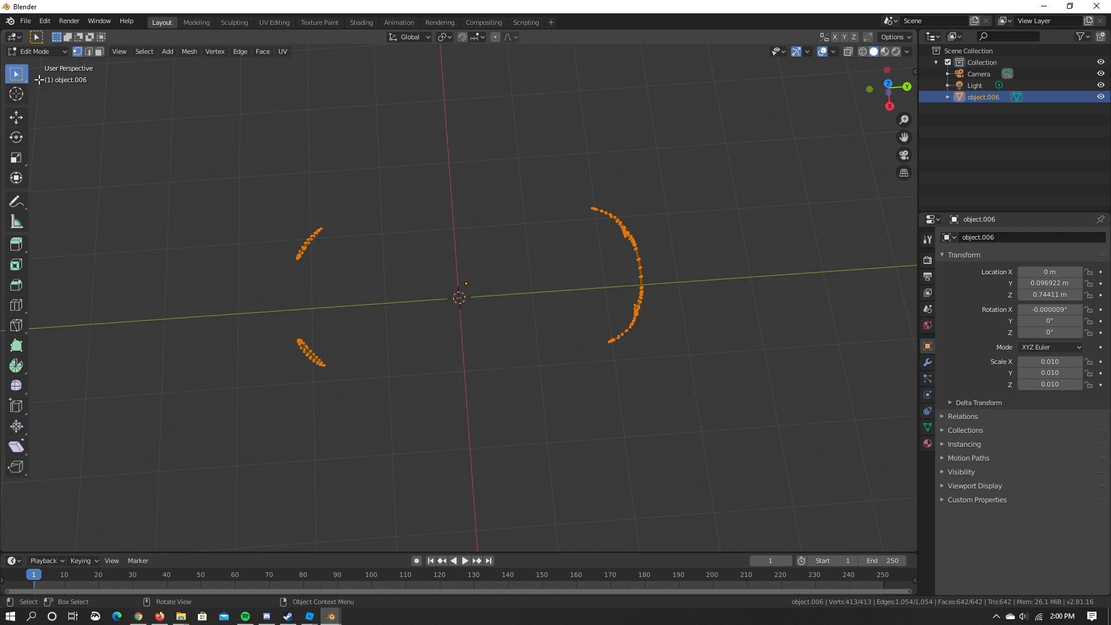
{"action": "key", "text": "alt+a"}
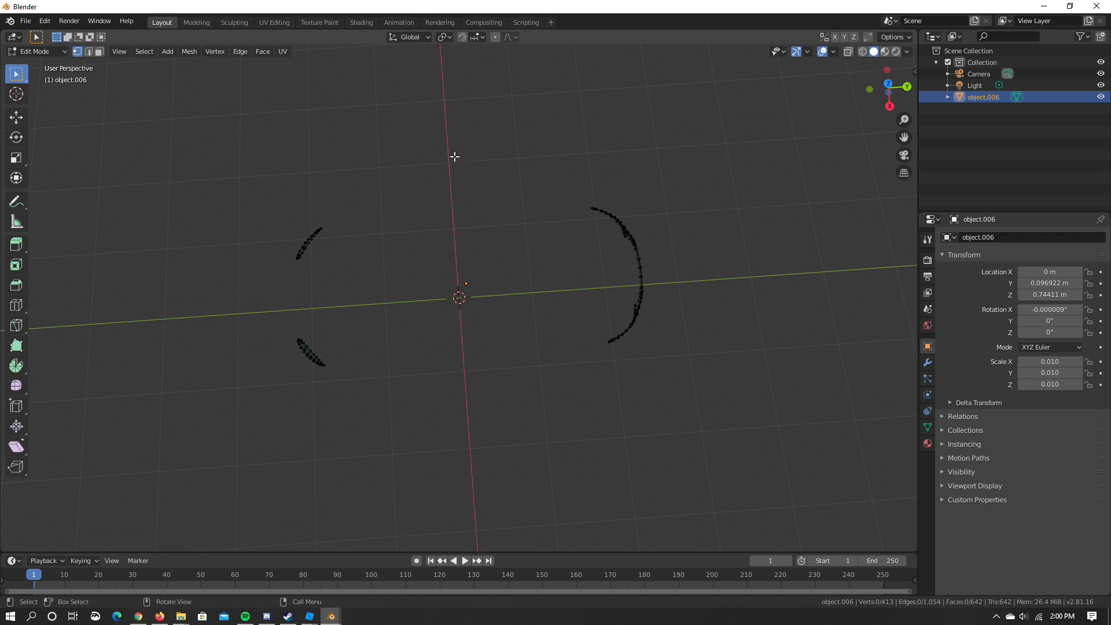
Select the two small headlight covers, copy them and try to delete their vertices
{"action": "left_click_drag", "start_coordinate": [203, 142], "coordinate": [462, 470]}
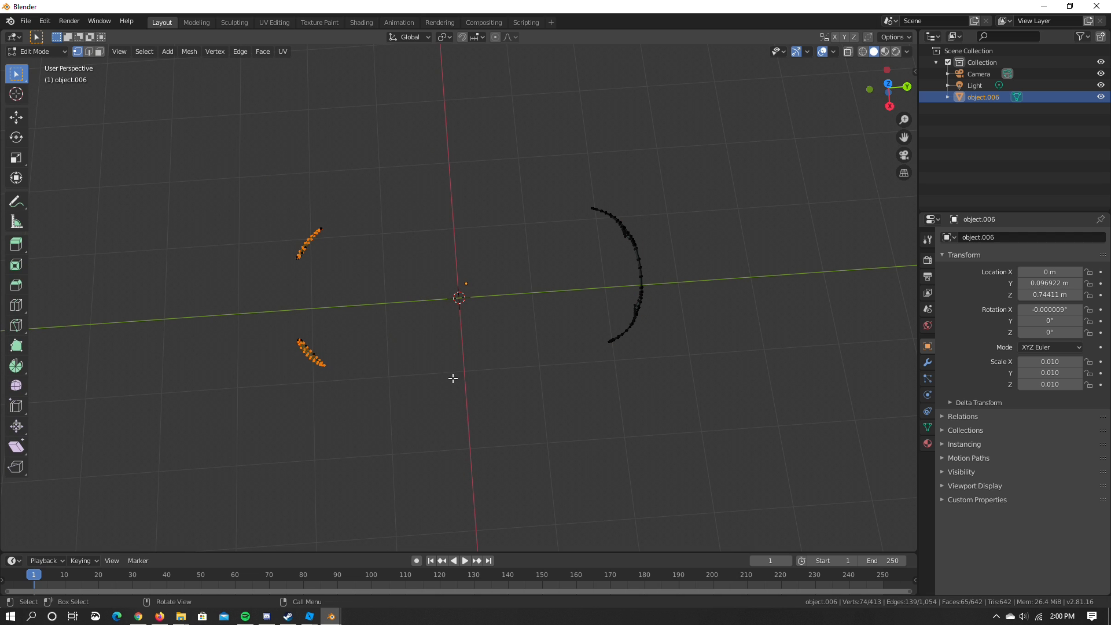
{"action": "left_click_drag", "start_coordinate": [887, 91], "coordinate": [741, 250]}
{"action": "left_click_drag", "start_coordinate": [253, 132], "coordinate": [360, 231], "text": "shift"}
{"action": "left_click_drag", "start_coordinate": [266, 259], "coordinate": [356, 327], "text": "shift"}
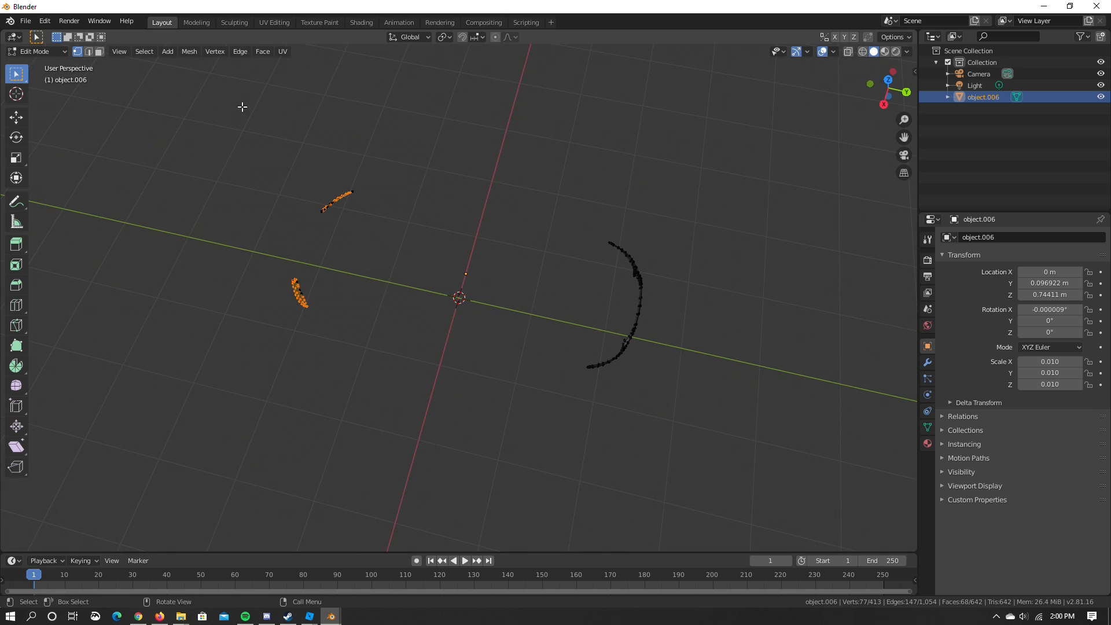
{"action": "left_click_drag", "start_coordinate": [241, 106], "coordinate": [387, 410]}
{"action": "key", "text": "ctrl+c"}
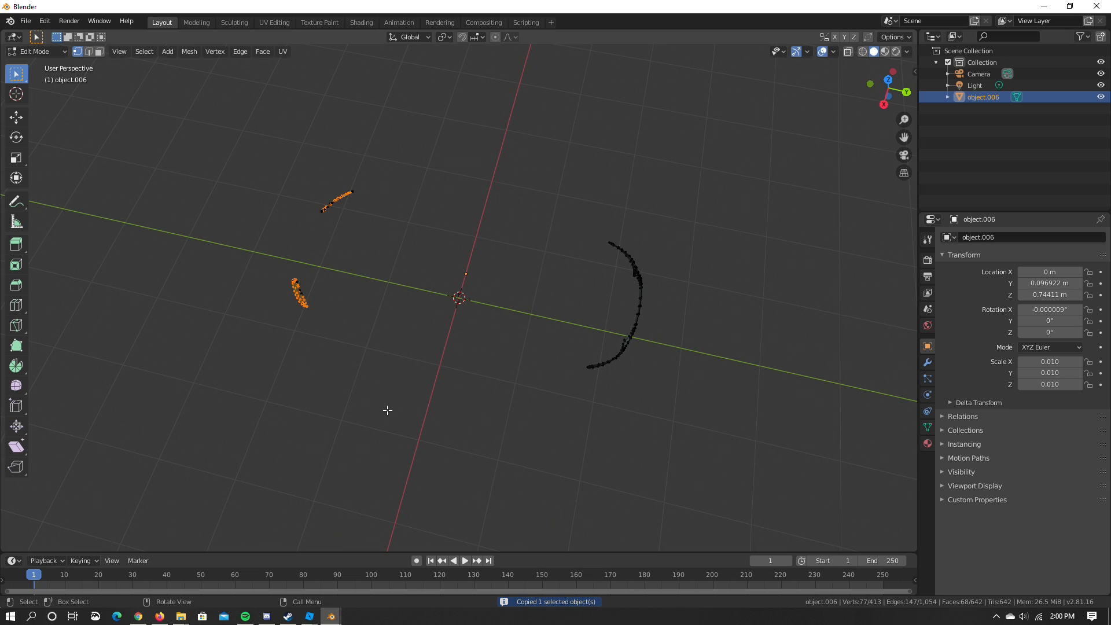
{"action": "key", "text": "x"}
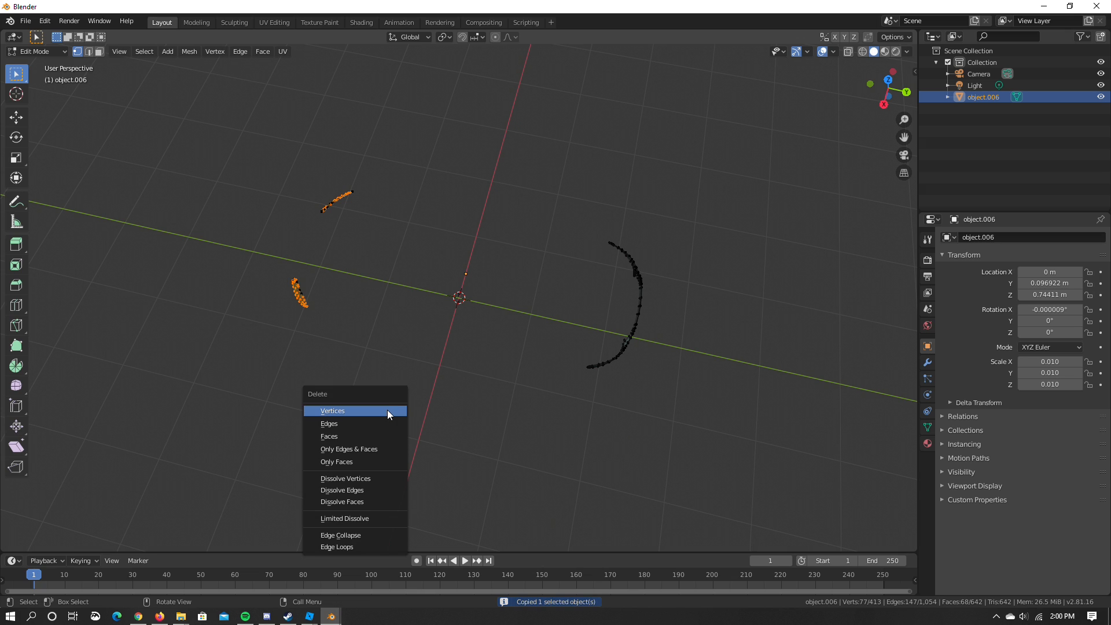
{"action": "left_click", "coordinate": [389, 412]}
Delete all vertices of the two small headlight covers, keeping only the long curved taillight strip
{"action": "left_click_drag", "start_coordinate": [248, 132], "coordinate": [413, 435]}
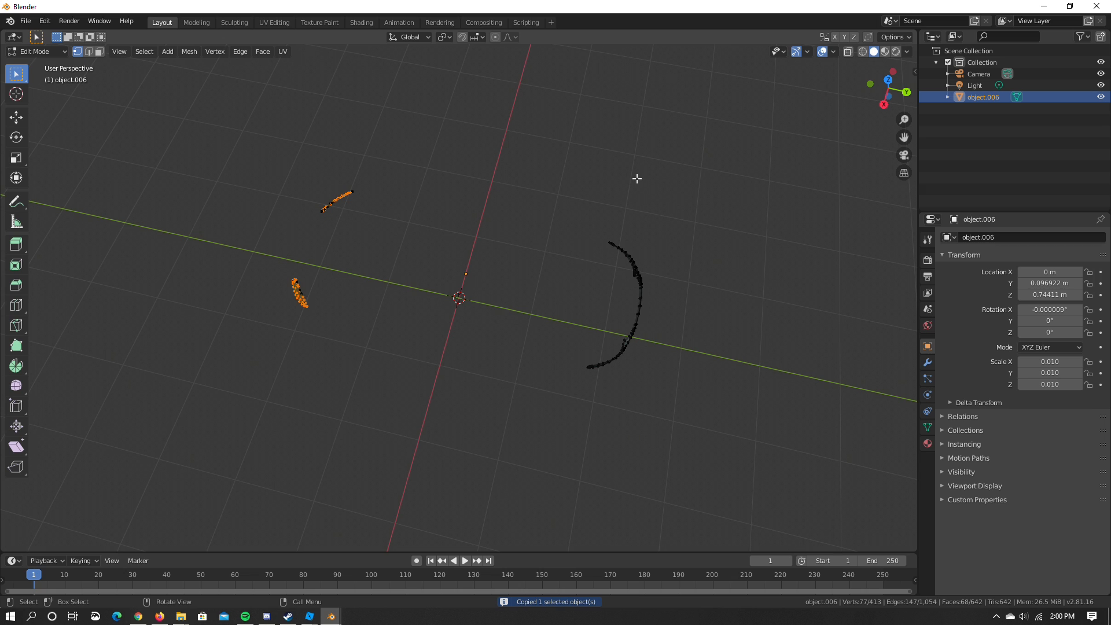
{"action": "left_click_drag", "start_coordinate": [651, 175], "coordinate": [555, 369]}
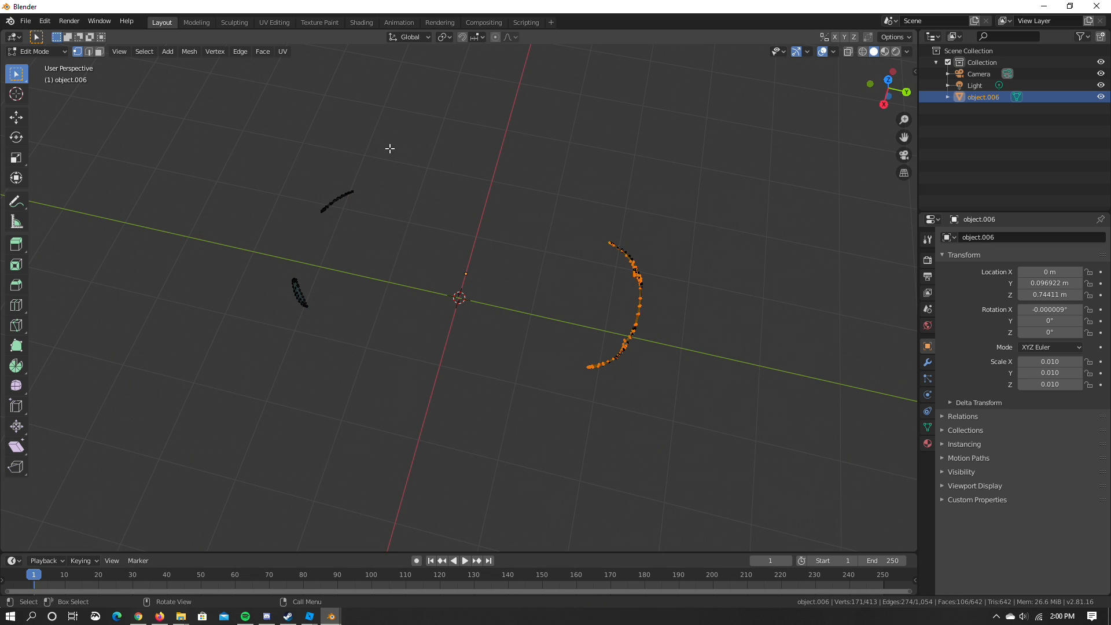
{"action": "left_click_drag", "start_coordinate": [254, 107], "coordinate": [442, 482]}
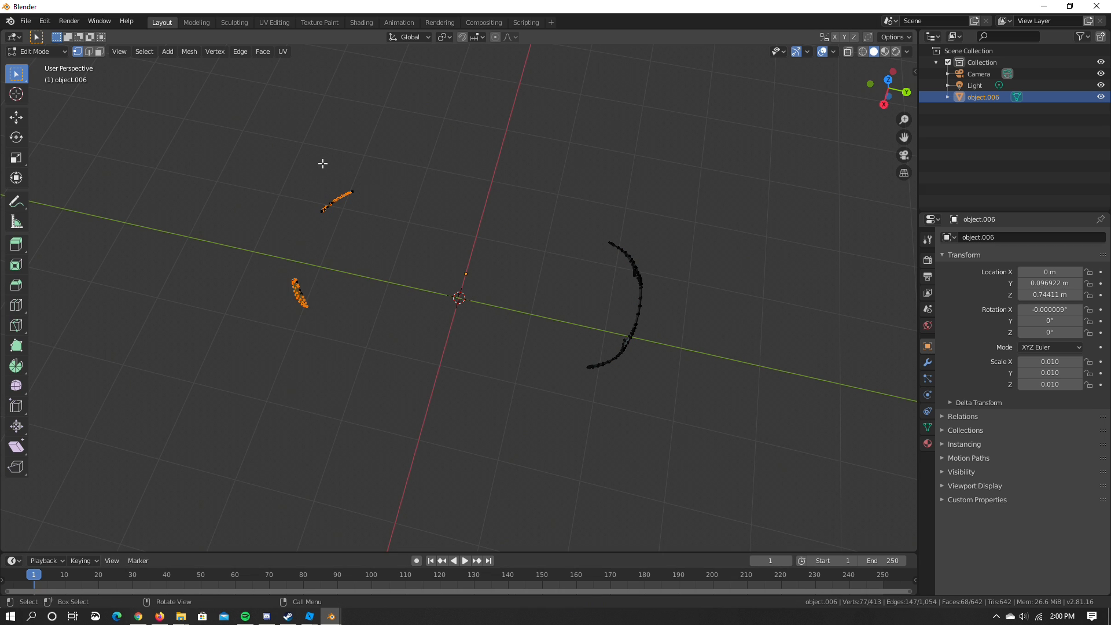
{"action": "key", "text": "x"}
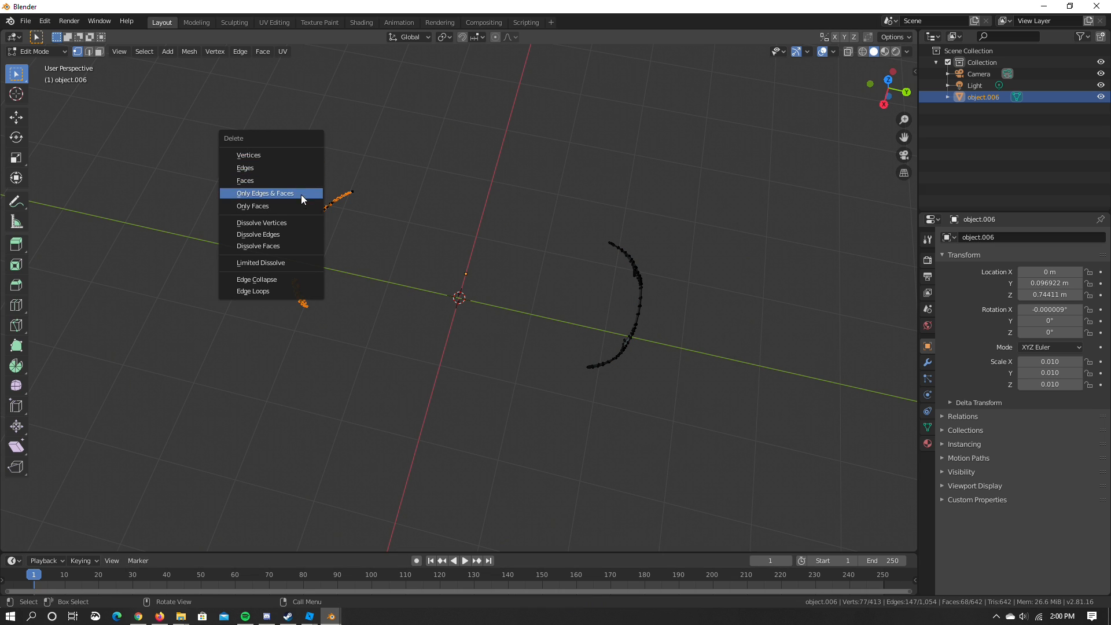
{"action": "left_click", "coordinate": [284, 155]}
{"action": "left_click_drag", "start_coordinate": [283, 153], "coordinate": [367, 357]}
{"action": "key", "text": "x"}
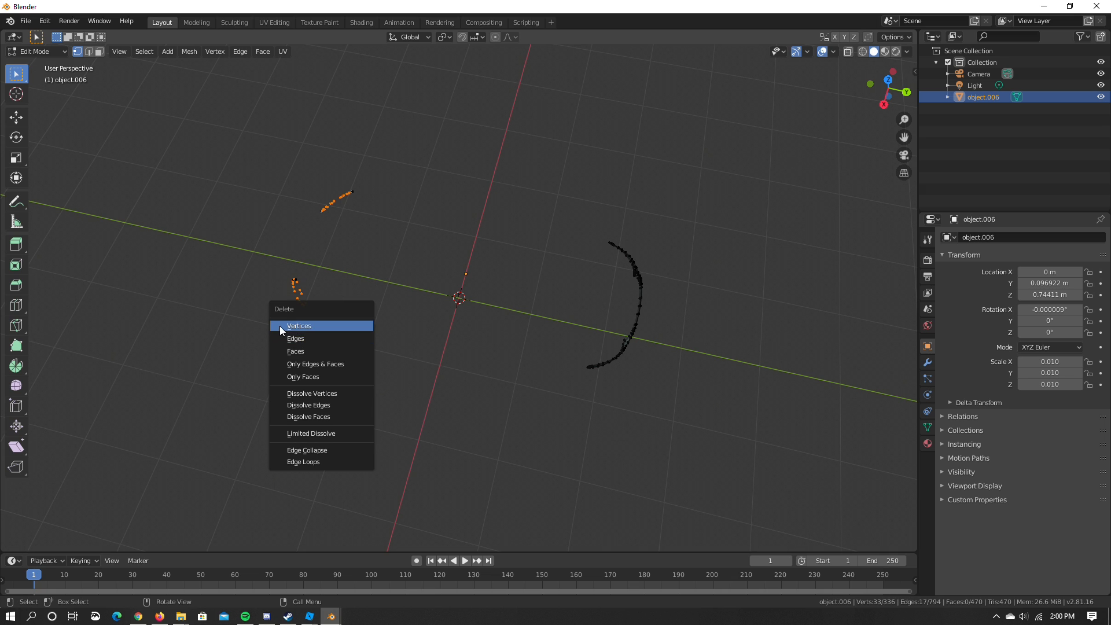
{"action": "left_click", "coordinate": [283, 326]}
{"action": "left_click_drag", "start_coordinate": [262, 160], "coordinate": [289, 193]}
{"action": "key", "text": "x"}
{"action": "left_click", "coordinate": [384, 344]}
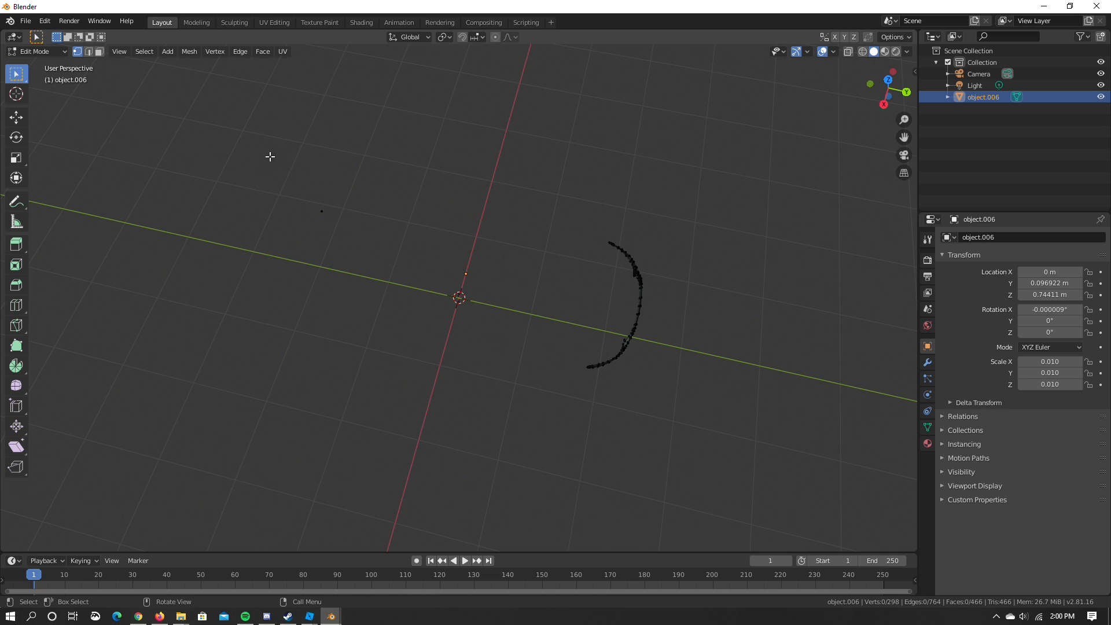
{"action": "left_click_drag", "start_coordinate": [269, 156], "coordinate": [353, 300]}
{"action": "key", "text": "x"}
{"action": "left_click", "coordinate": [374, 299]}
Export the remaining taillight mesh in FBX format as taillights.fbx into the v12 vantage folder
{"action": "mouse_move", "coordinate": [897, 98]}
{"action": "left_mouse_down"}
{"action": "mouse_move", "coordinate": [862, 102]}
{"action": "mouse_move", "coordinate": [880, 91]}
{"action": "left_mouse_up"}
{"action": "left_click", "coordinate": [28, 22]}
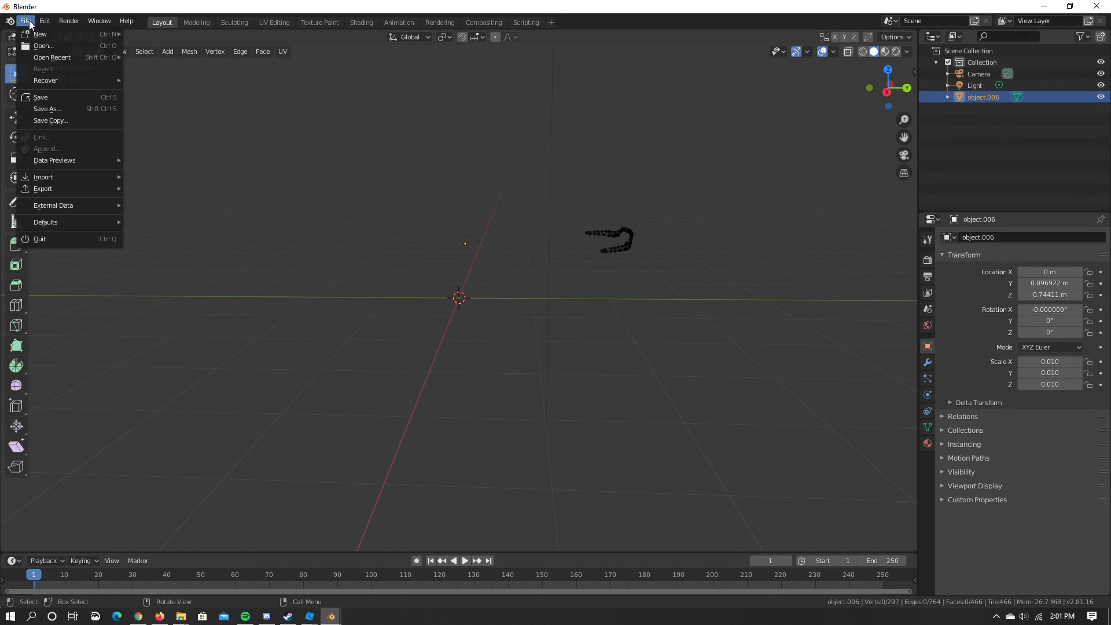
{"action": "mouse_move", "coordinate": [37, 196]}
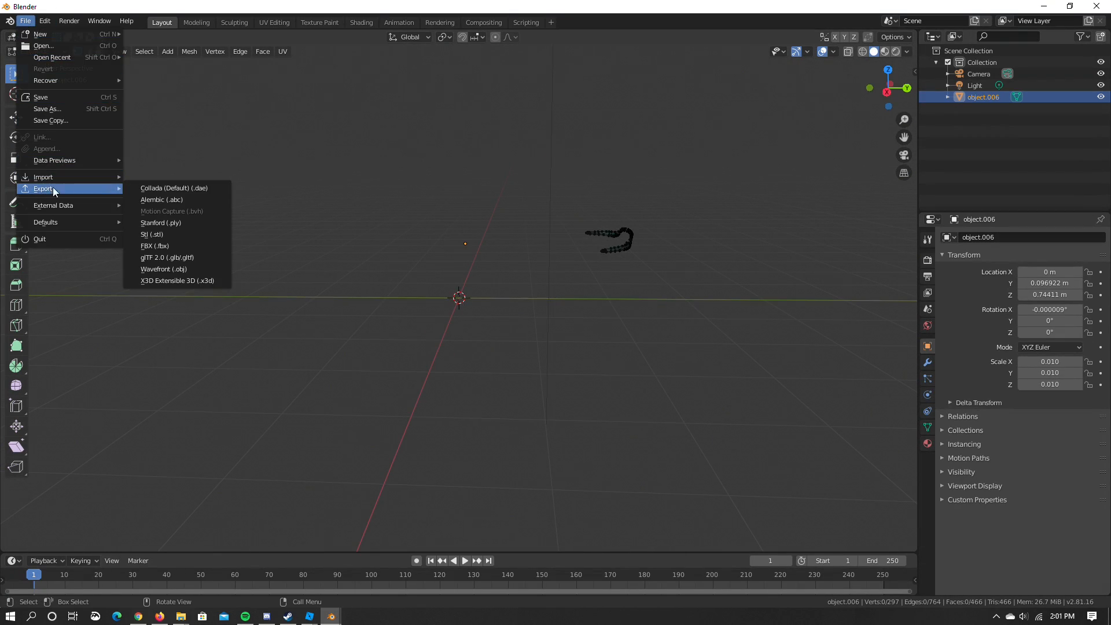
{"action": "left_click", "coordinate": [189, 246]}
{"action": "double_click", "coordinate": [467, 233]}
{"action": "double_click", "coordinate": [457, 316]}
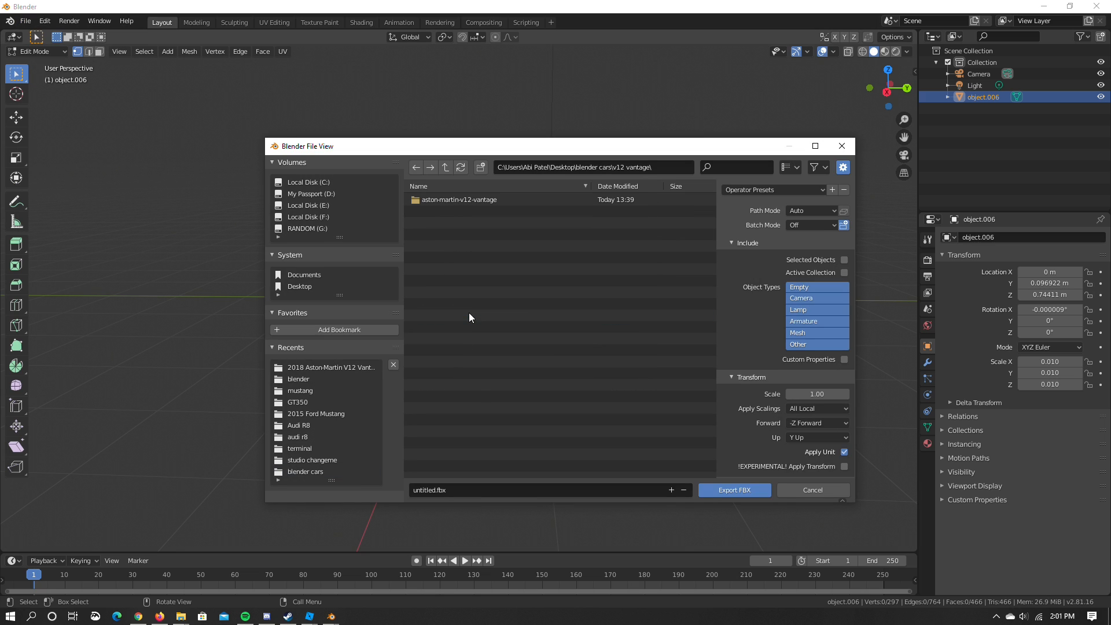
{"action": "left_click", "coordinate": [425, 491]}
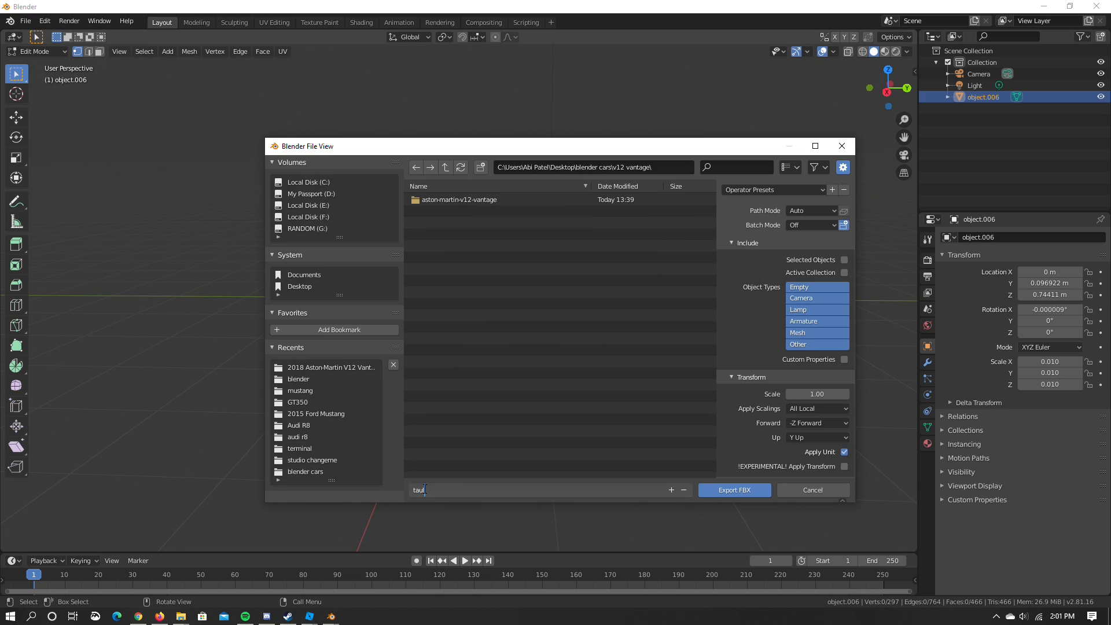
{"action": "type", "text": "taillight"}
{"action": "key", "text": "Return"}
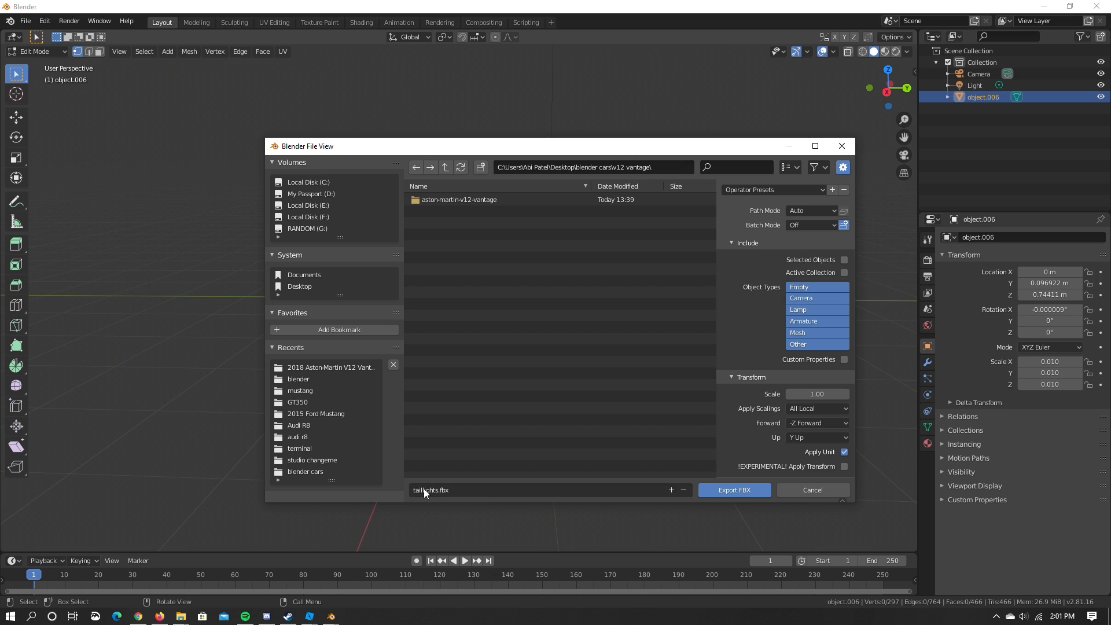
{"action": "left_click", "coordinate": [734, 490]}
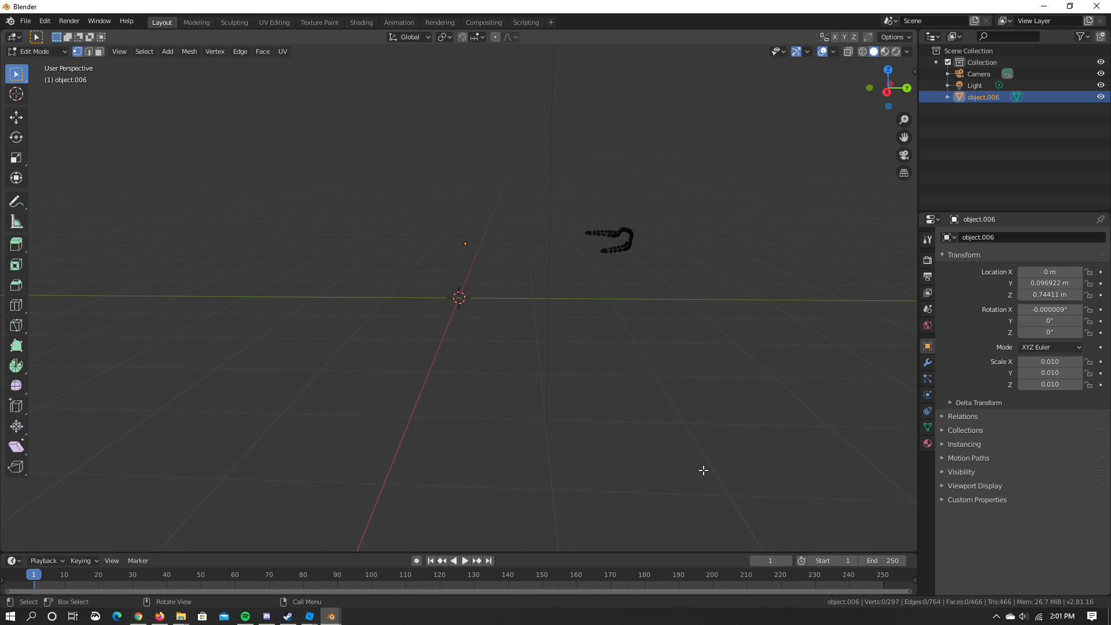
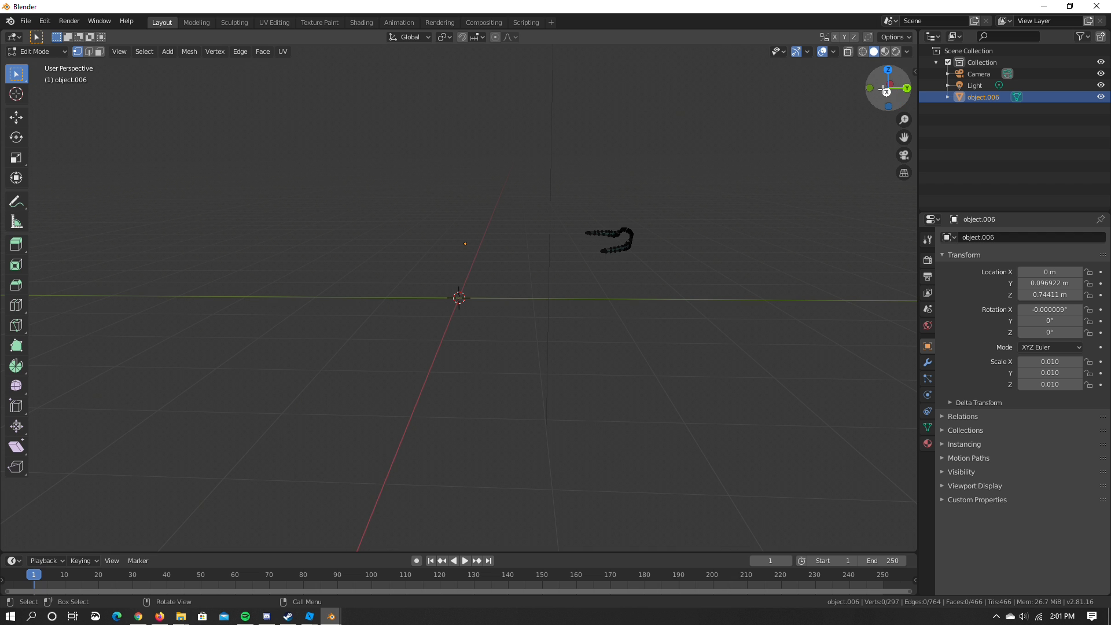
Restore the deleted headlight covers and delete the main vertices of the long curved taillight strip
{"action": "left_click_drag", "start_coordinate": [885, 74], "coordinate": [808, 89]}
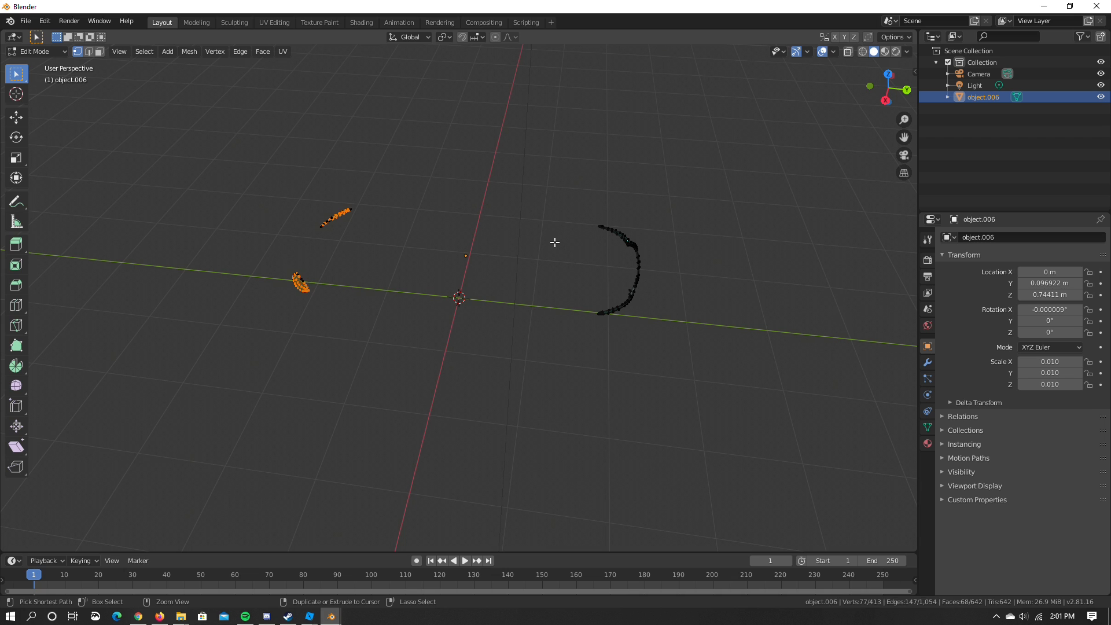
{"action": "left_click_drag", "start_coordinate": [565, 182], "coordinate": [683, 409]}
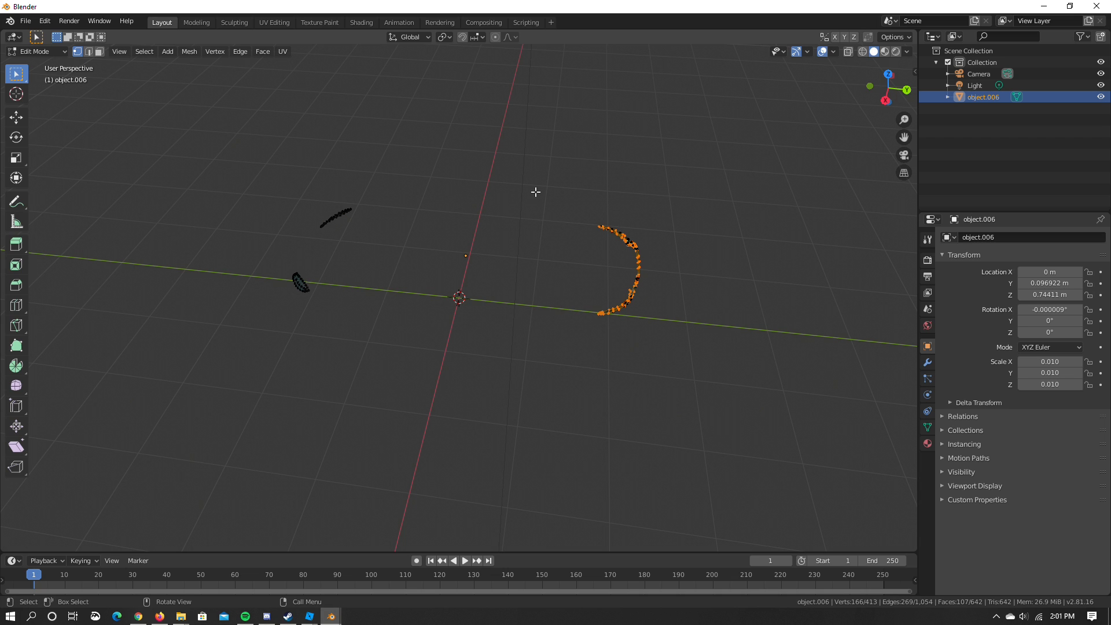
{"action": "key", "text": "x"}
{"action": "key", "text": "Escape"}
{"action": "key", "text": "x"}
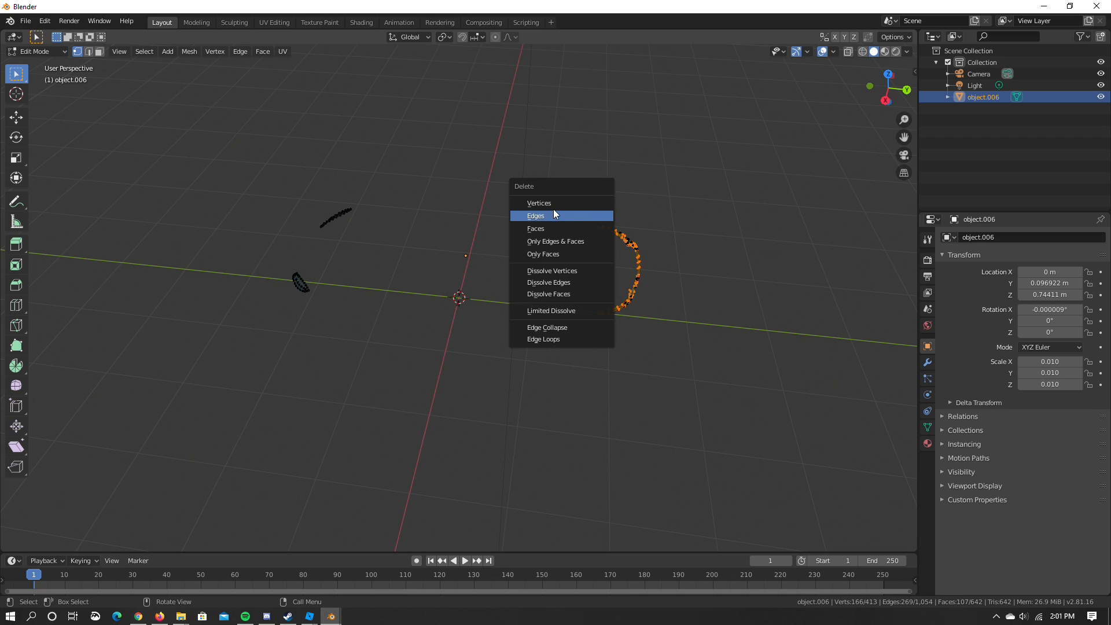
{"action": "left_click", "coordinate": [551, 198]}
{"action": "left_click_drag", "start_coordinate": [554, 188], "coordinate": [703, 409]}
{"action": "key", "text": "x"}
{"action": "key", "text": "x"}
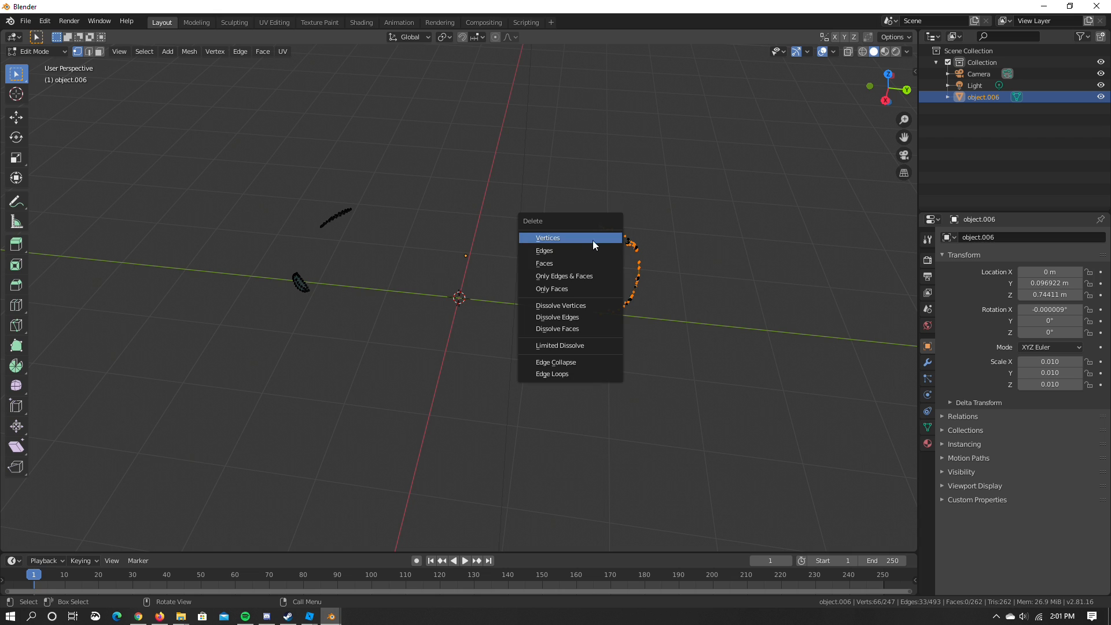
{"action": "left_click", "coordinate": [593, 239]}
{"action": "left_click_drag", "start_coordinate": [570, 179], "coordinate": [689, 394]}
{"action": "key", "text": "x"}
{"action": "key", "text": "x"}
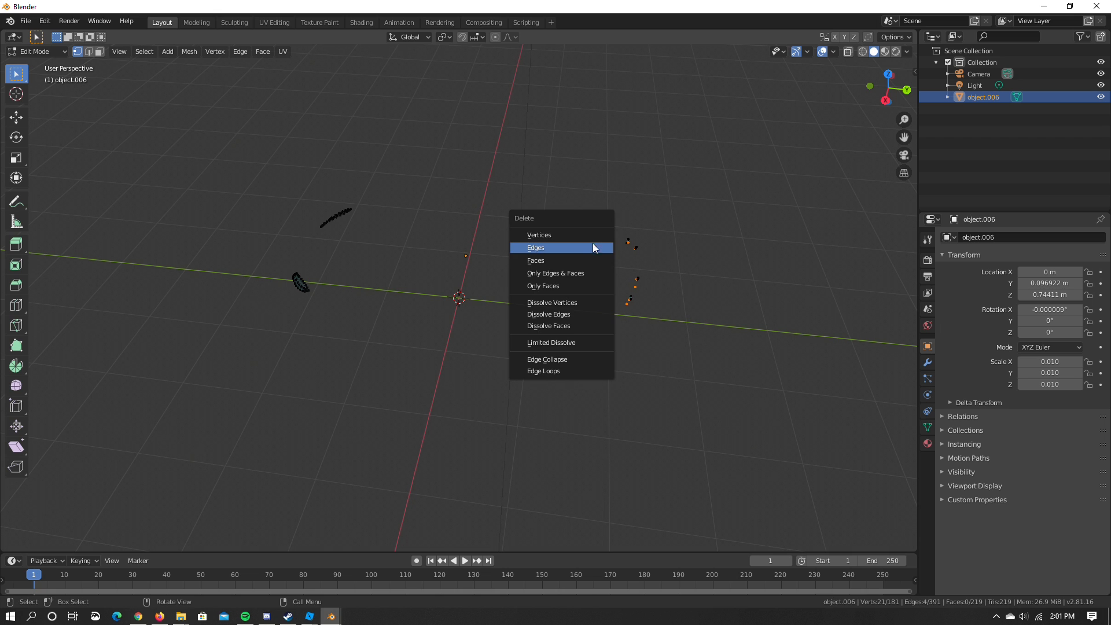
{"action": "left_click", "coordinate": [598, 242]}
Delete the stray vertices left over from the taillight strip, keeping only the two headlight covers
{"action": "left_click_drag", "start_coordinate": [587, 208], "coordinate": [694, 362]}
{"action": "key", "text": "x"}
{"action": "left_click", "coordinate": [694, 359]}
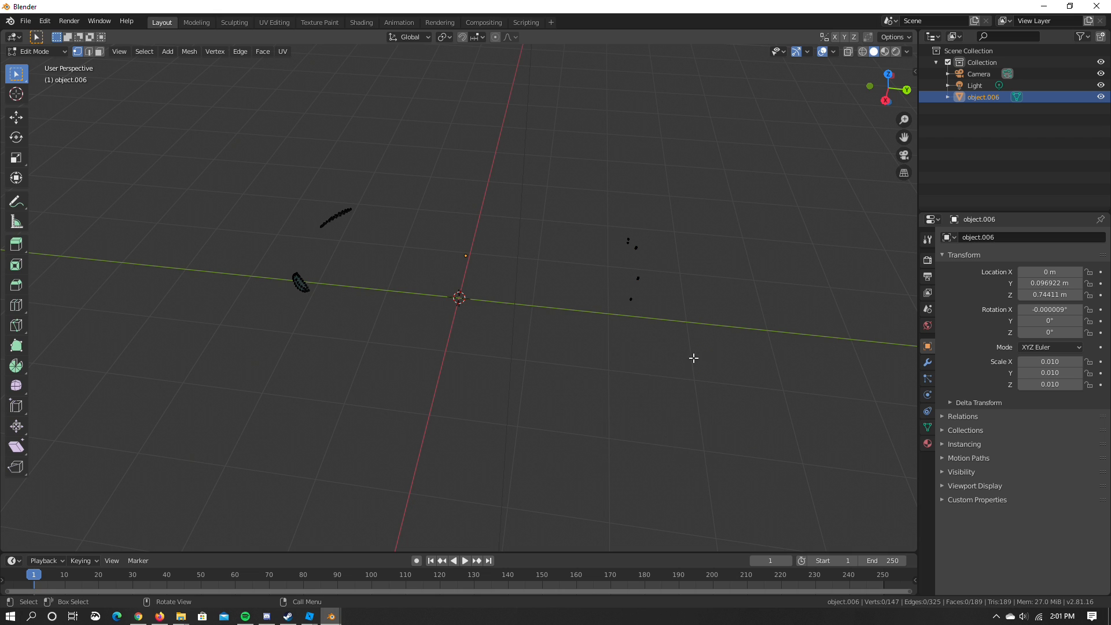
{"action": "key", "text": "x"}
{"action": "left_click", "coordinate": [685, 380]}
{"action": "key", "text": "x"}
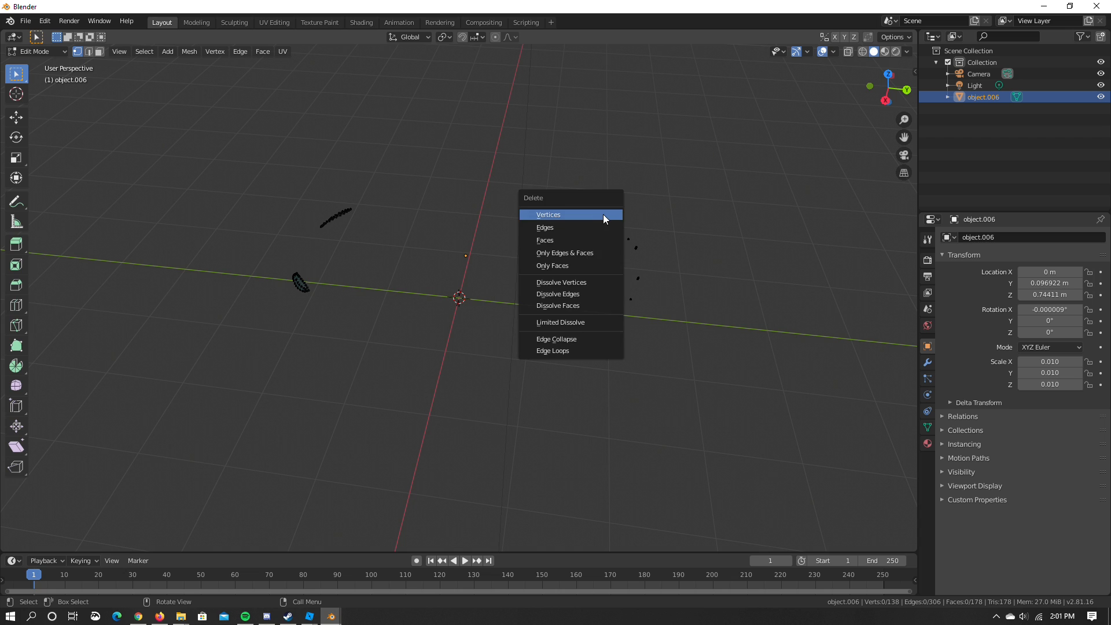
{"action": "left_click_drag", "start_coordinate": [608, 197], "coordinate": [672, 407]}
{"action": "key", "text": "x"}
{"action": "left_click", "coordinate": [672, 407]}
{"action": "left_click_drag", "start_coordinate": [594, 201], "coordinate": [698, 386]}
{"action": "key", "text": "x"}
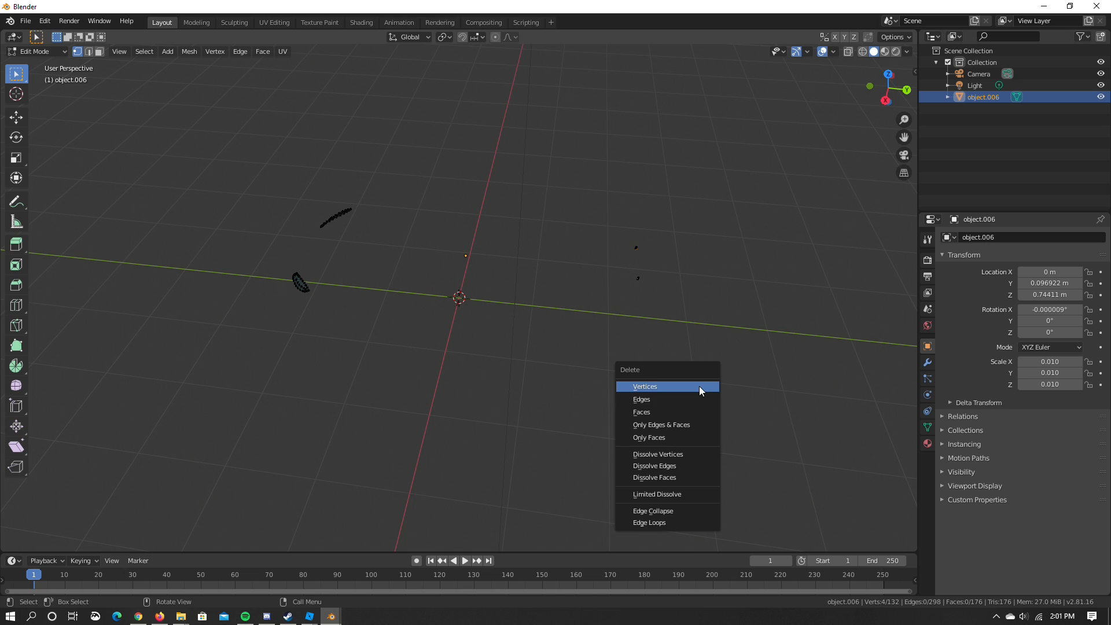
{"action": "left_click", "coordinate": [687, 386]}
{"action": "left_click_drag", "start_coordinate": [577, 174], "coordinate": [694, 399]}
{"action": "key", "text": "x"}
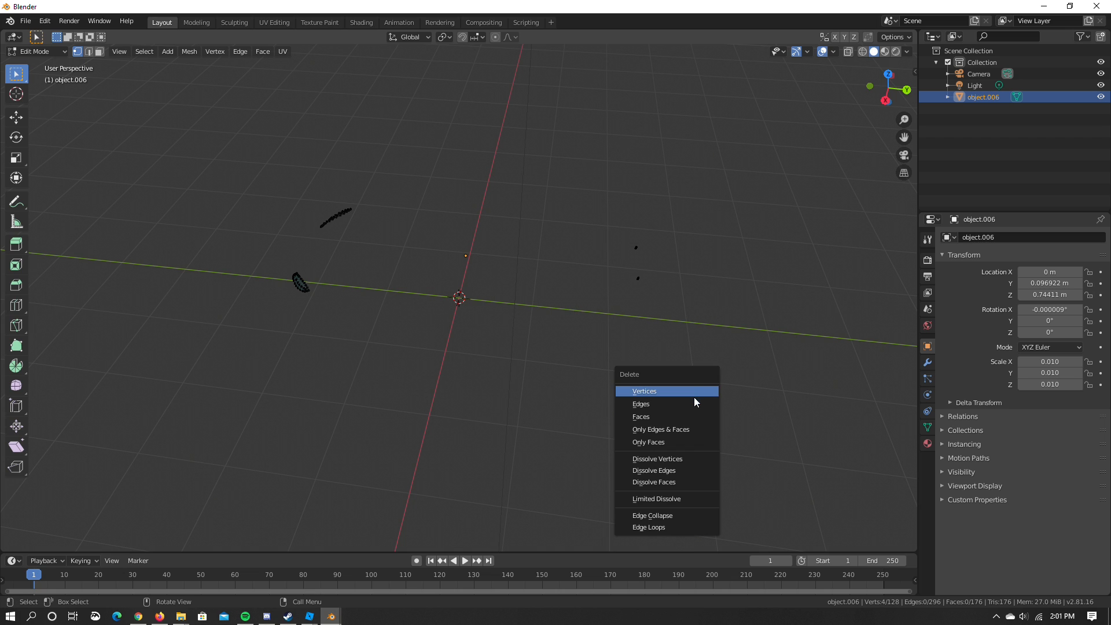
{"action": "left_click", "coordinate": [662, 392]}
{"action": "key", "text": "x"}
{"action": "left_click", "coordinate": [644, 317]}
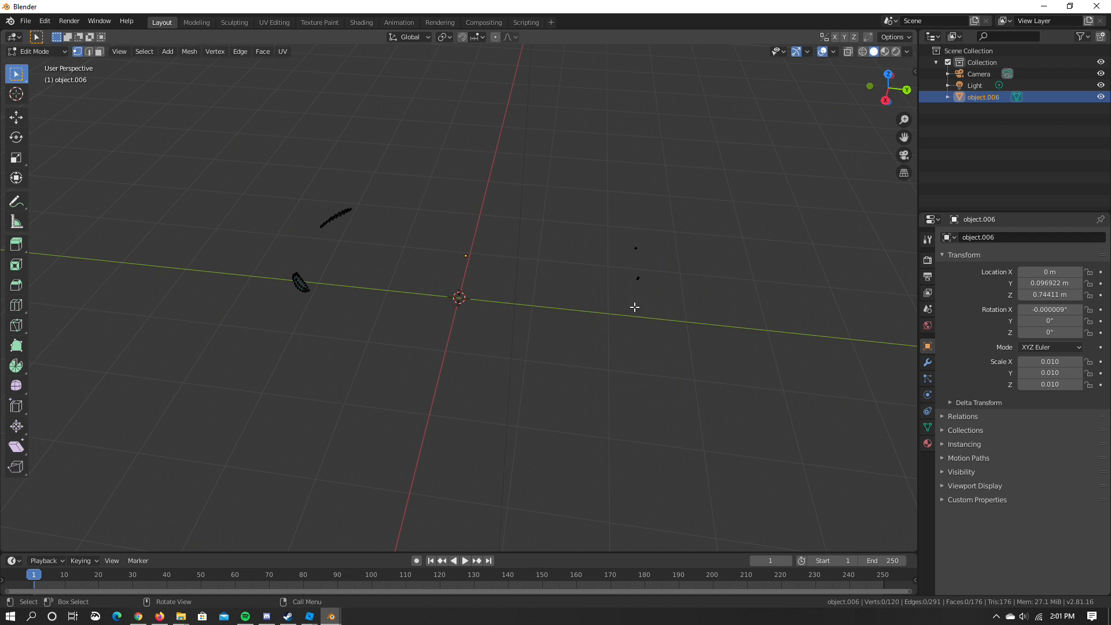
{"action": "key", "text": "x"}
{"action": "left_click", "coordinate": [665, 371]}
{"action": "key", "text": "x"}
{"action": "left_click", "coordinate": [681, 350]}
Export the remaining headlight covers in FBX format as headlights.fbx into the v12 vantage folder
{"action": "left_click_drag", "start_coordinate": [889, 94], "coordinate": [914, 64]}
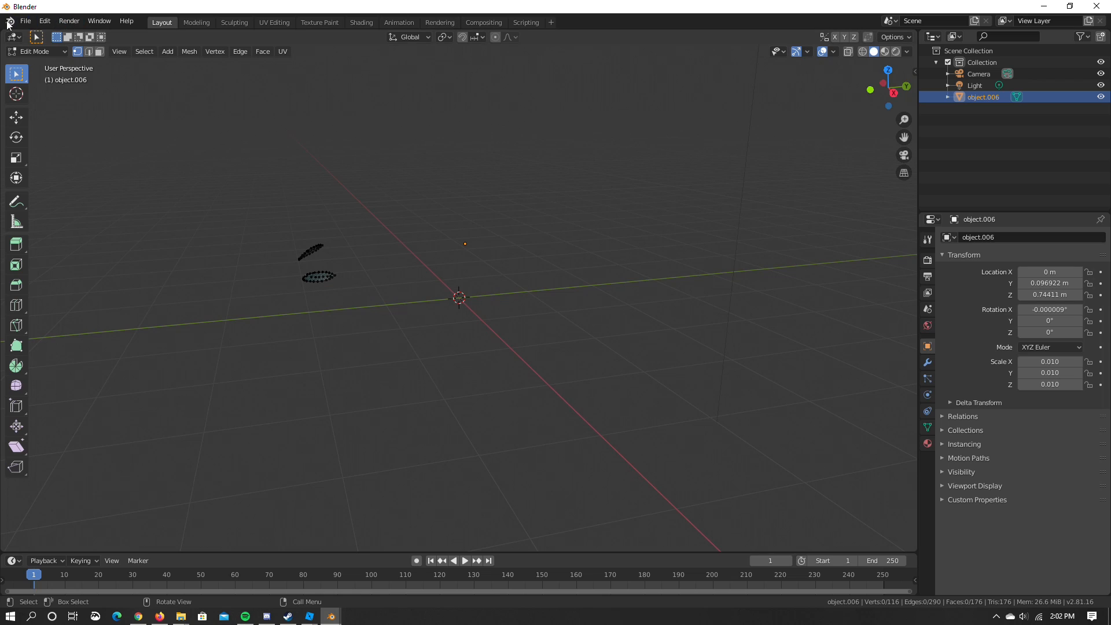
{"action": "left_click", "coordinate": [26, 23]}
{"action": "mouse_move", "coordinate": [71, 189]}
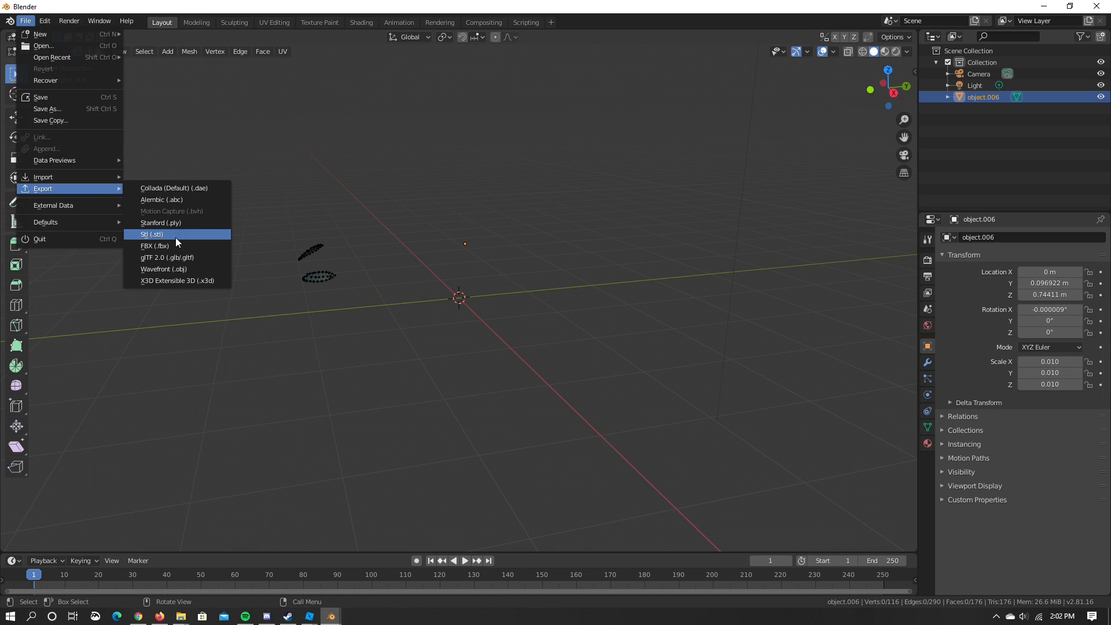
{"action": "left_click", "coordinate": [175, 237]}
{"action": "left_click", "coordinate": [445, 490]}
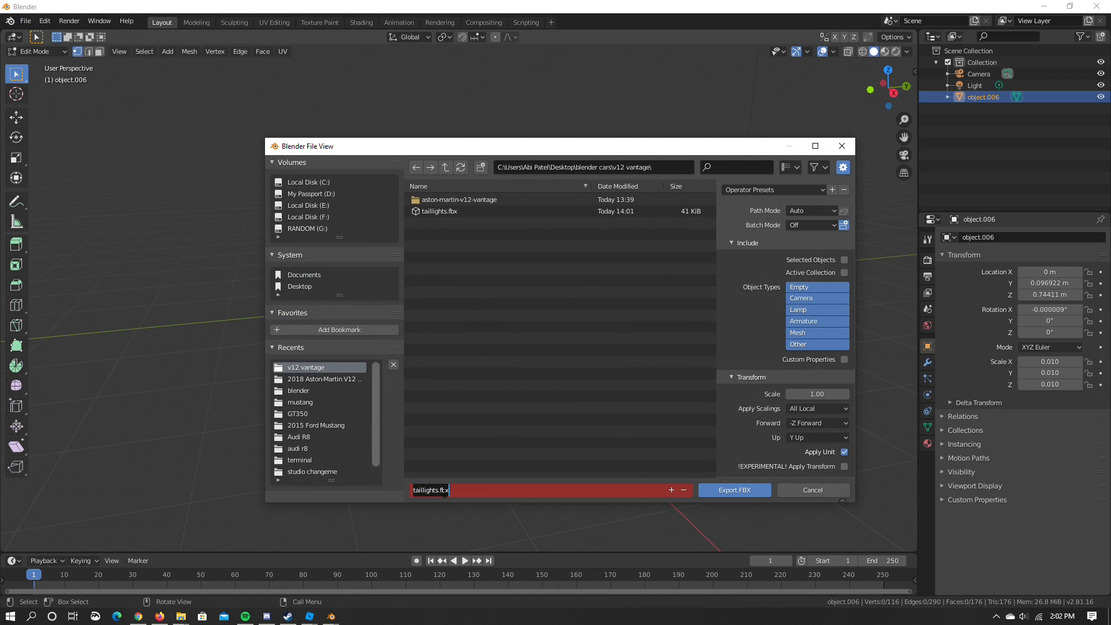
{"action": "type", "text": "headlights"}
{"action": "key", "text": "Return"}
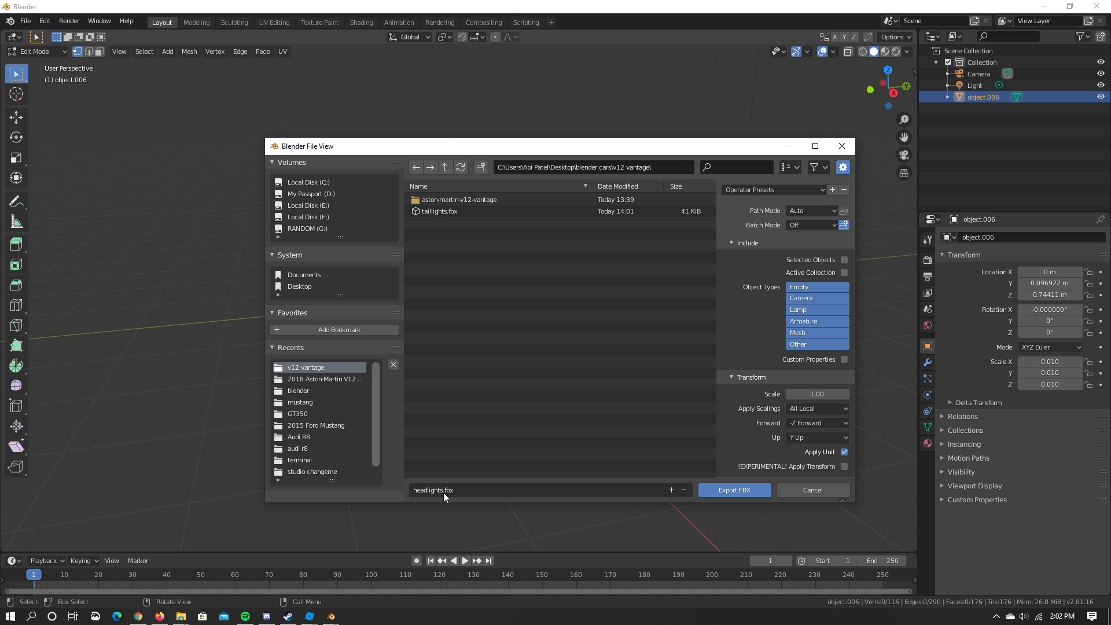
{"action": "left_click", "coordinate": [717, 493]}
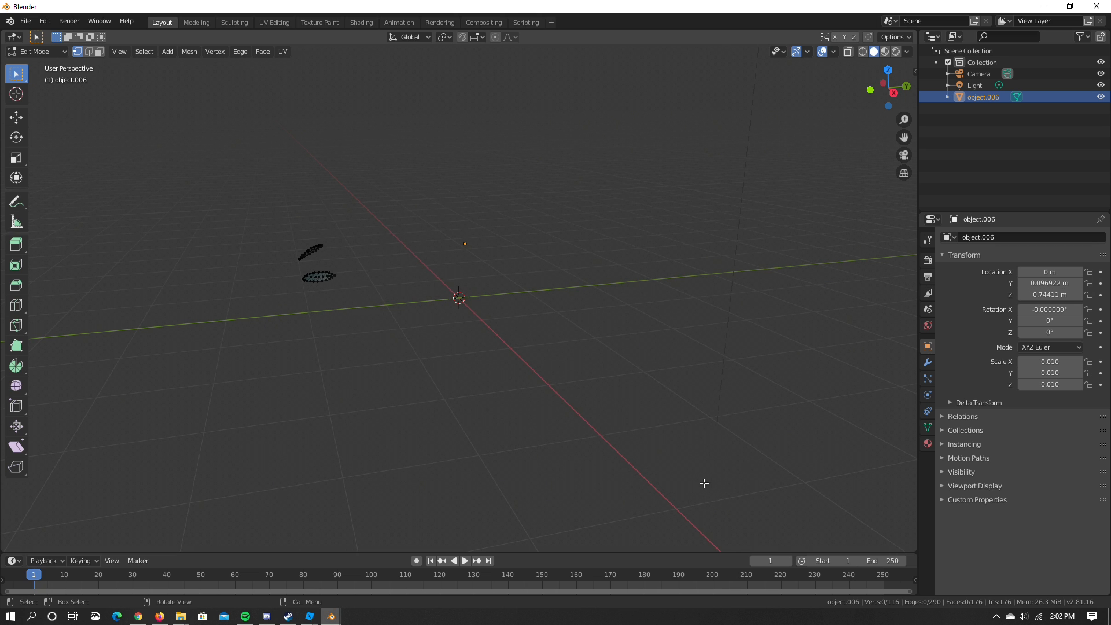
Switch to the random place in Roblox Studio and move the tl cover mesh out of the V12 Vantage model into Workspace
{"action": "mouse_move", "coordinate": [318, 617]}
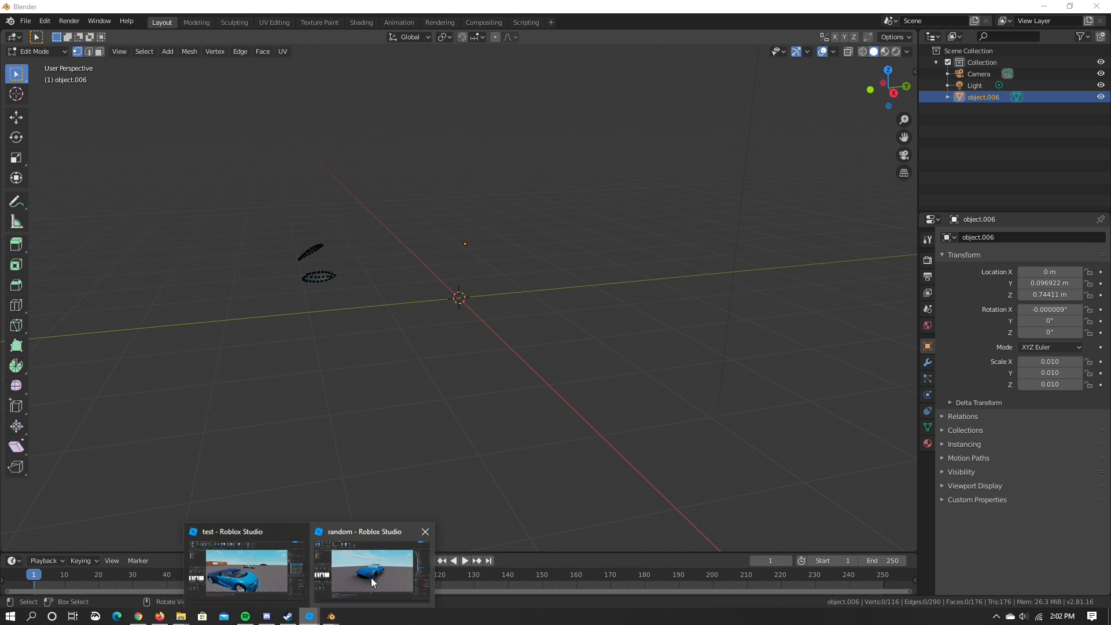
{"action": "left_click", "coordinate": [370, 580]}
{"action": "left_click", "coordinate": [996, 284]}
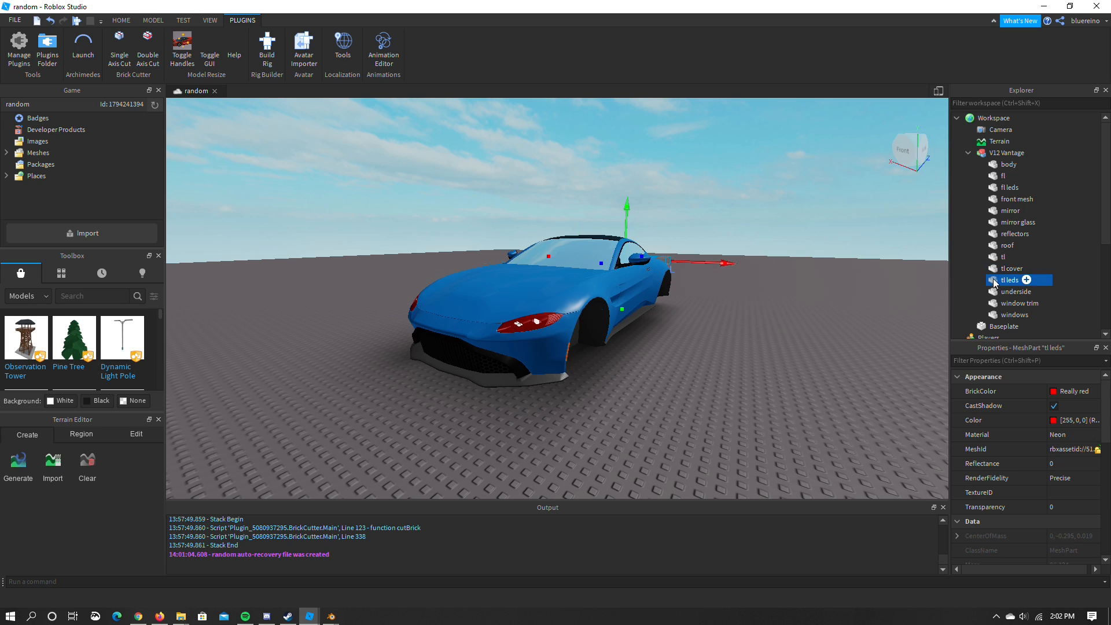
{"action": "left_click", "coordinate": [1005, 271]}
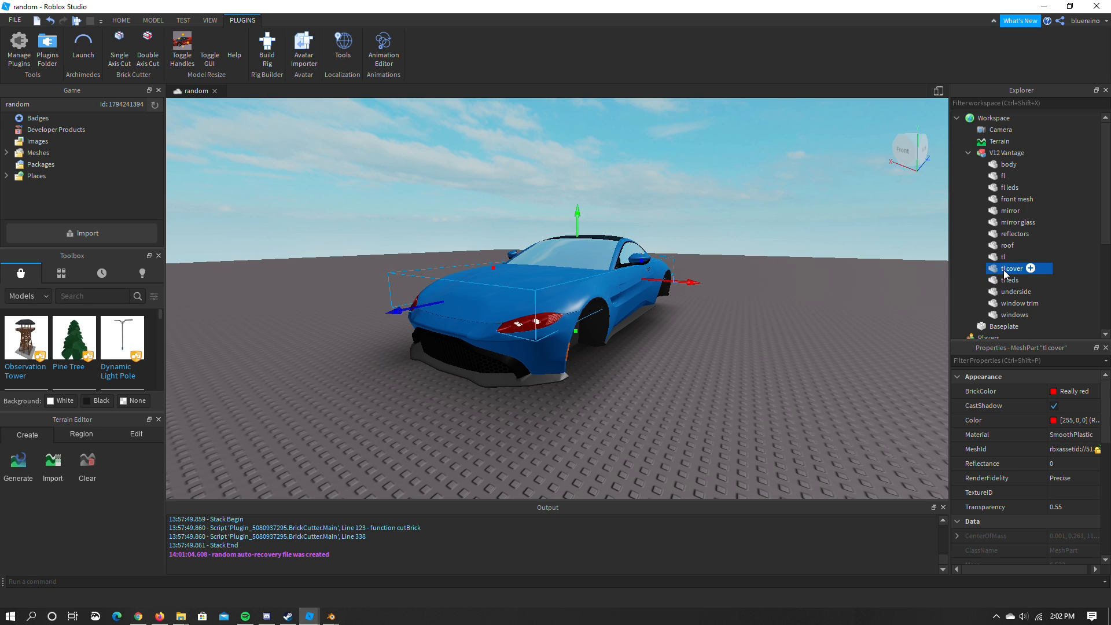
{"action": "key", "text": "Delete"}
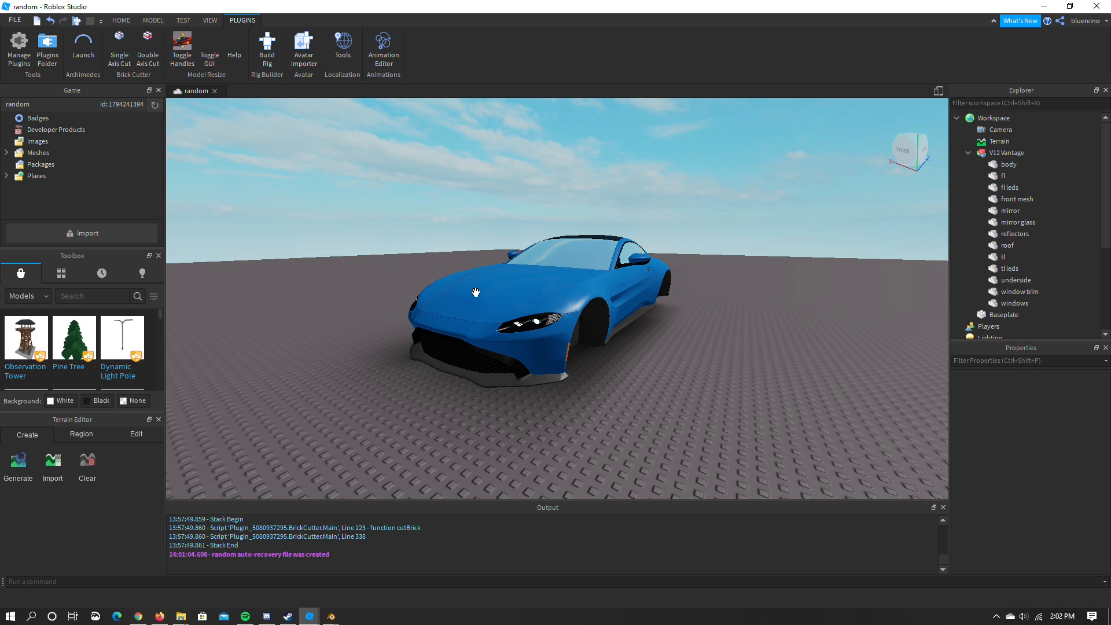
{"action": "key", "text": "ctrl+z"}
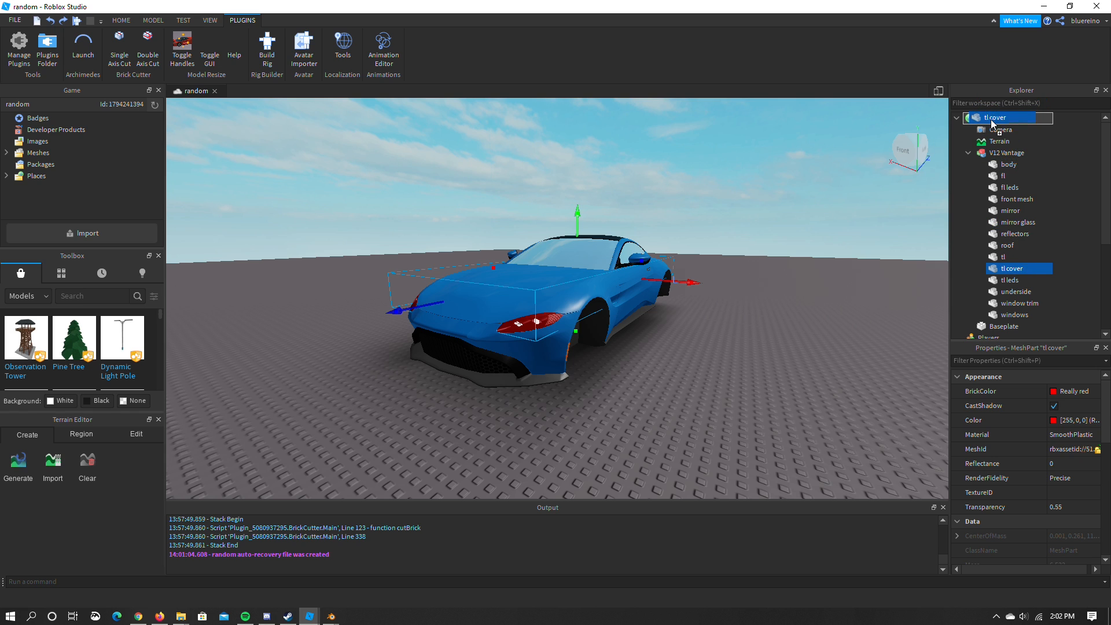
{"action": "left_click_drag", "start_coordinate": [993, 122], "coordinate": [993, 123]}
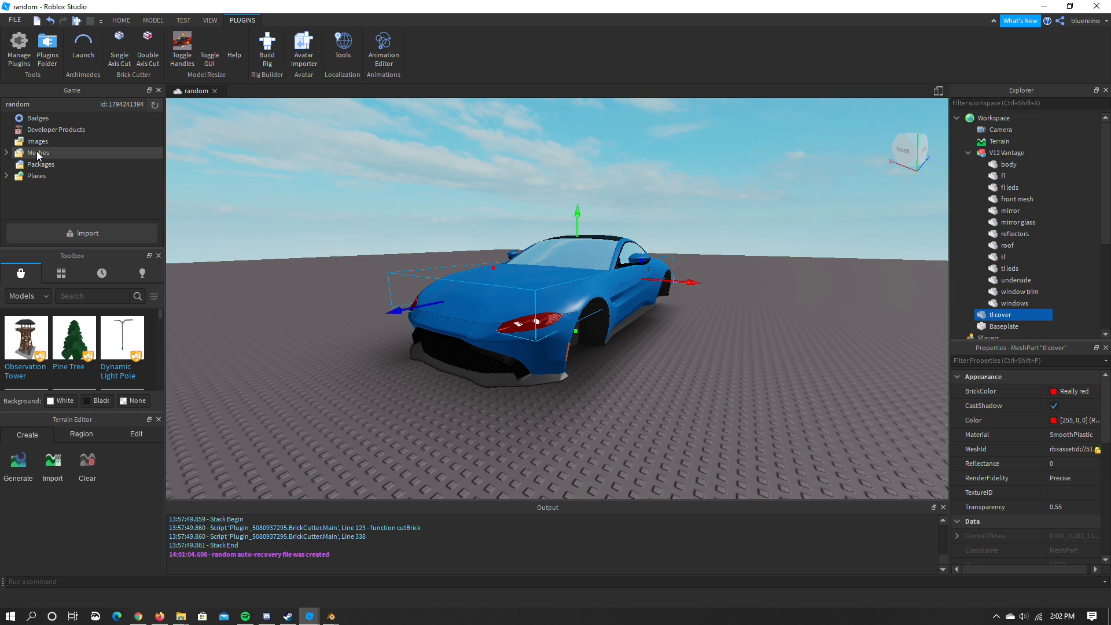
Bulk import headlights.fbx and taillights.fbx from the v12 vantage folder into the game's meshes
{"action": "left_click", "coordinate": [79, 231]}
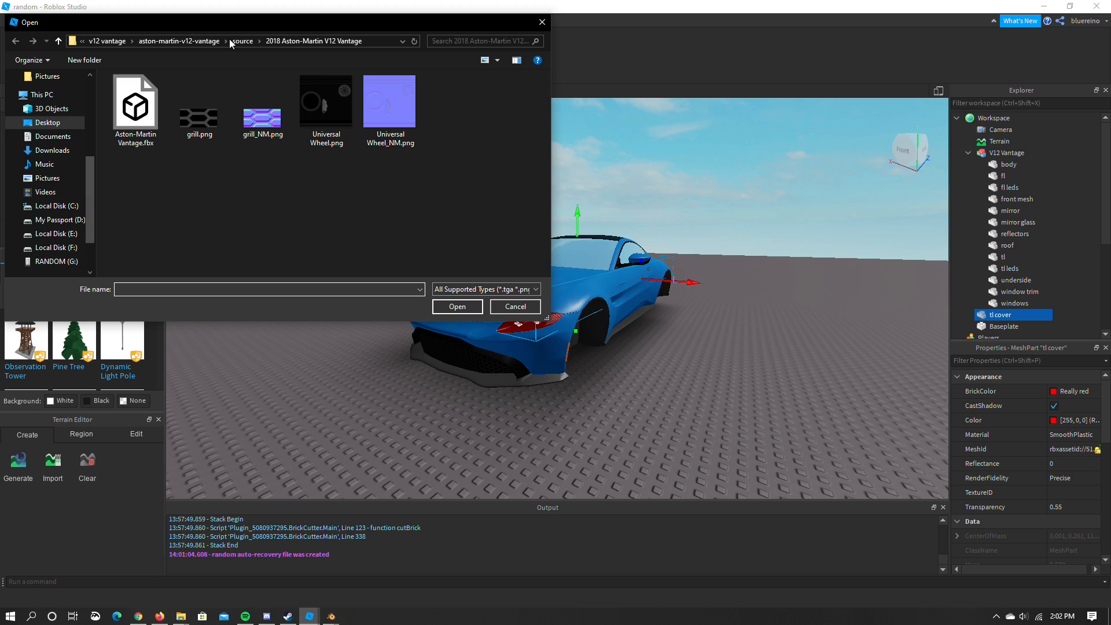
{"action": "left_click", "coordinate": [176, 42]}
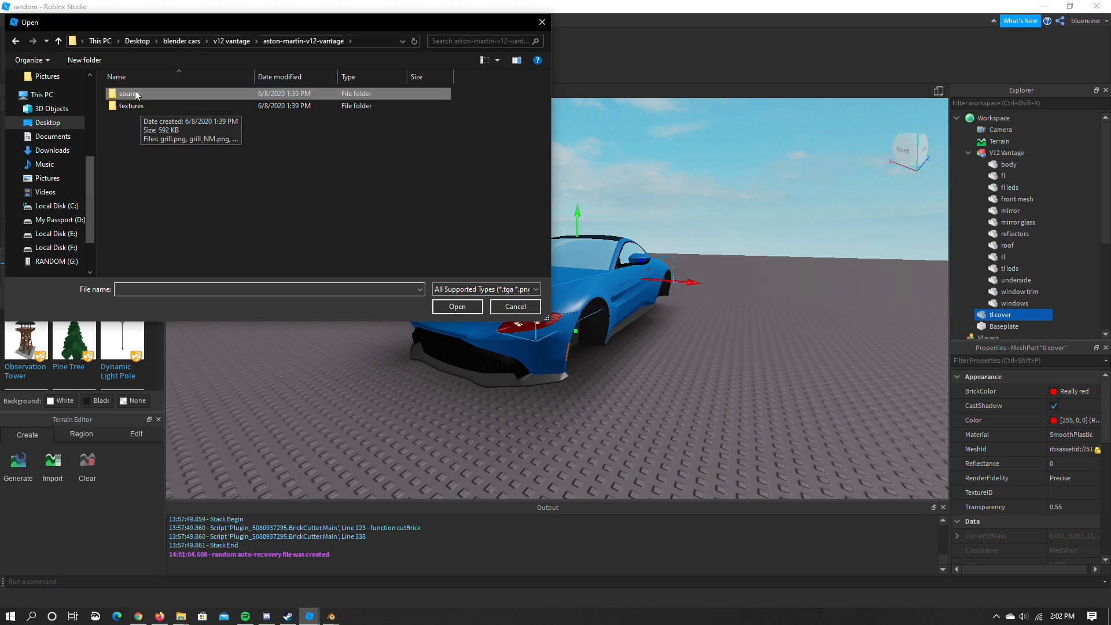
{"action": "left_click", "coordinate": [173, 41]}
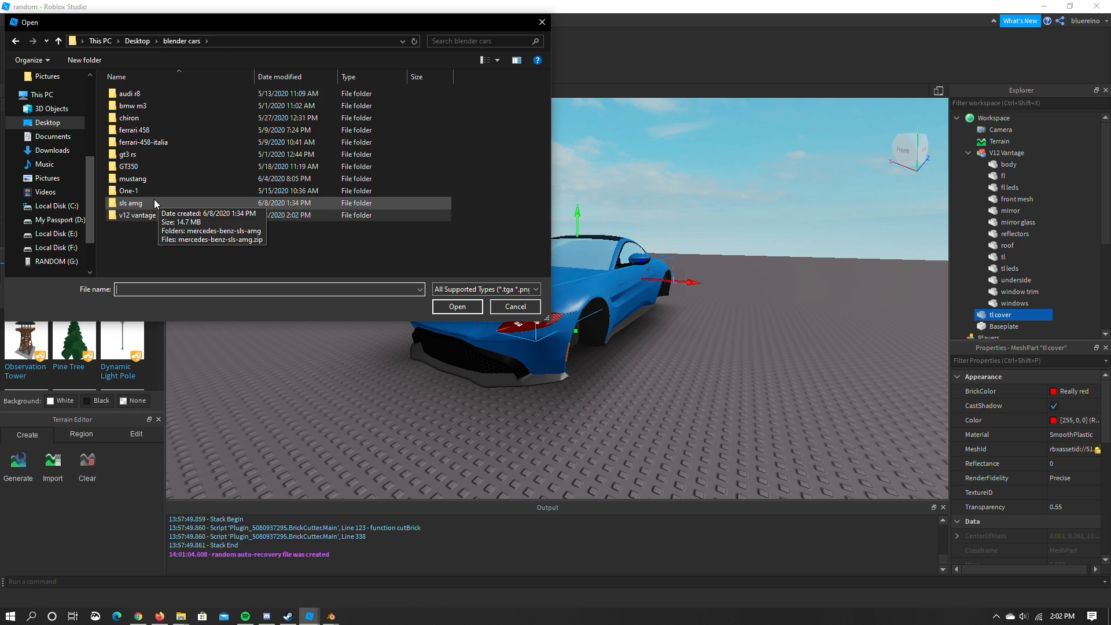
{"action": "double_click", "coordinate": [140, 212]}
{"action": "left_click", "coordinate": [152, 107]}
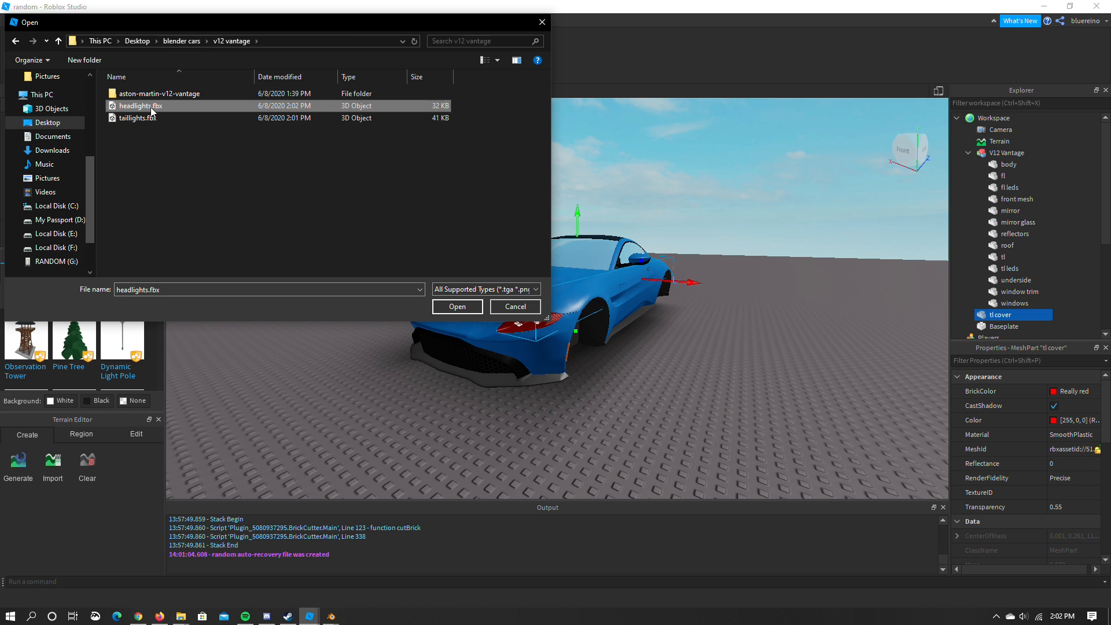
{"action": "left_click_drag", "start_coordinate": [150, 138], "coordinate": [151, 109]}
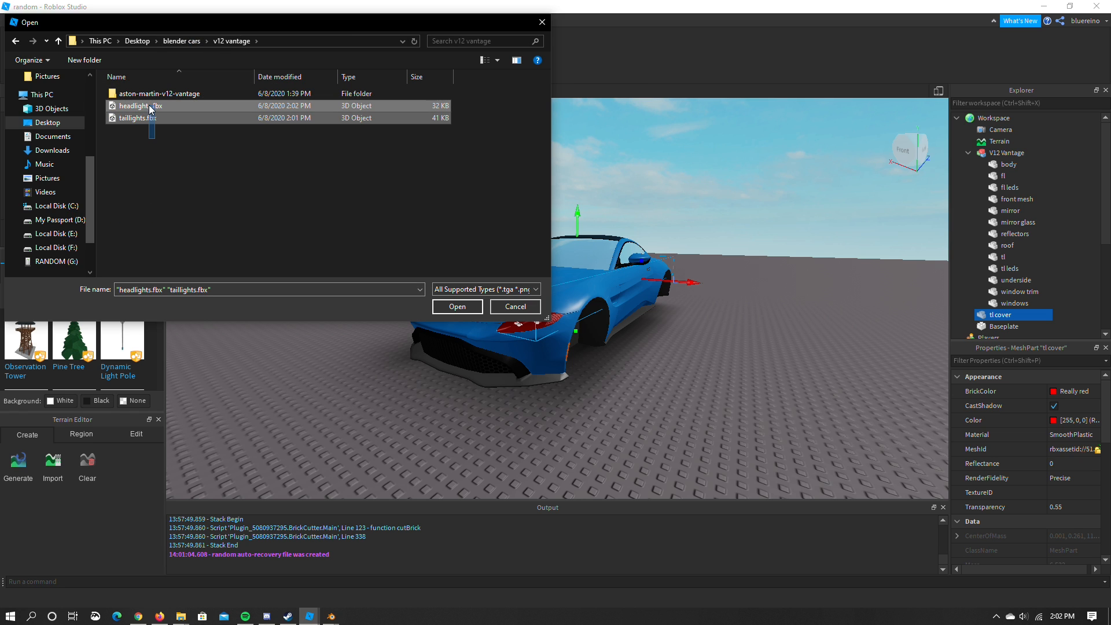
{"action": "left_click", "coordinate": [455, 306]}
{"action": "left_click", "coordinate": [601, 345]}
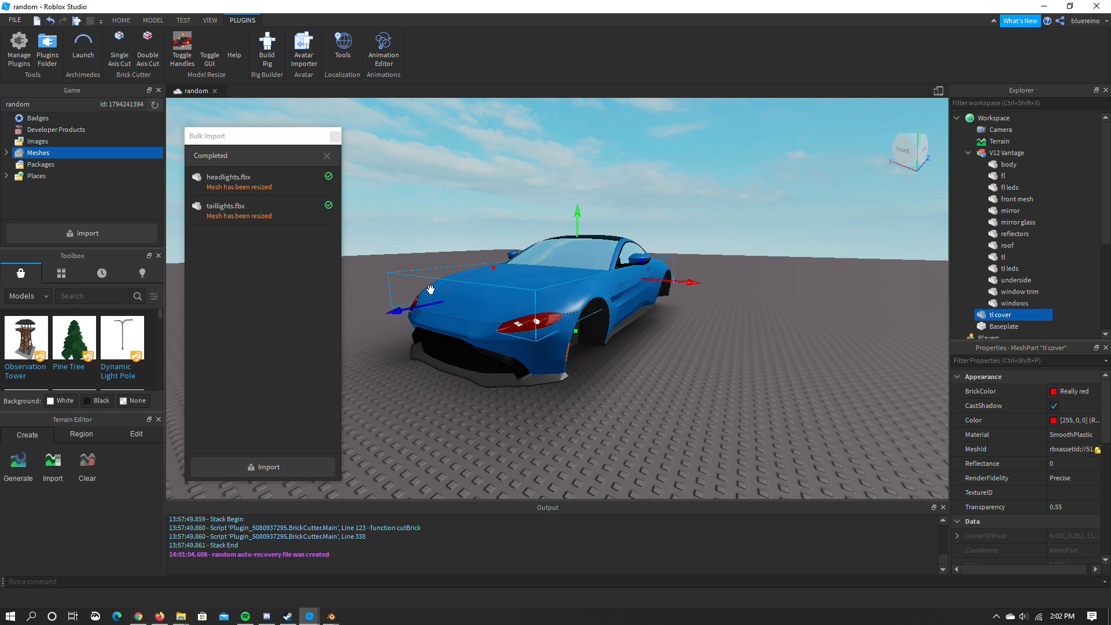
{"action": "left_click", "coordinate": [335, 136]}
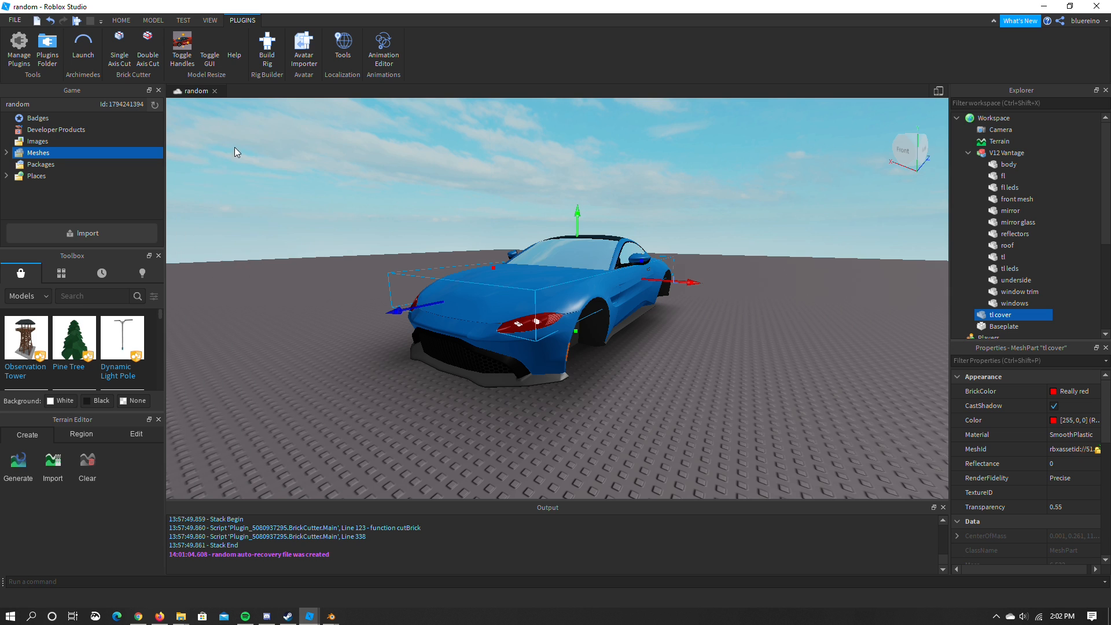
Insert the imported headlights and taillights meshes into the workspace
{"action": "left_click", "coordinate": [7, 152]}
{"action": "scroll", "coordinate": [78, 179], "scroll_direction": "down", "scroll_amount": 3}
{"action": "left_click", "coordinate": [68, 188]}
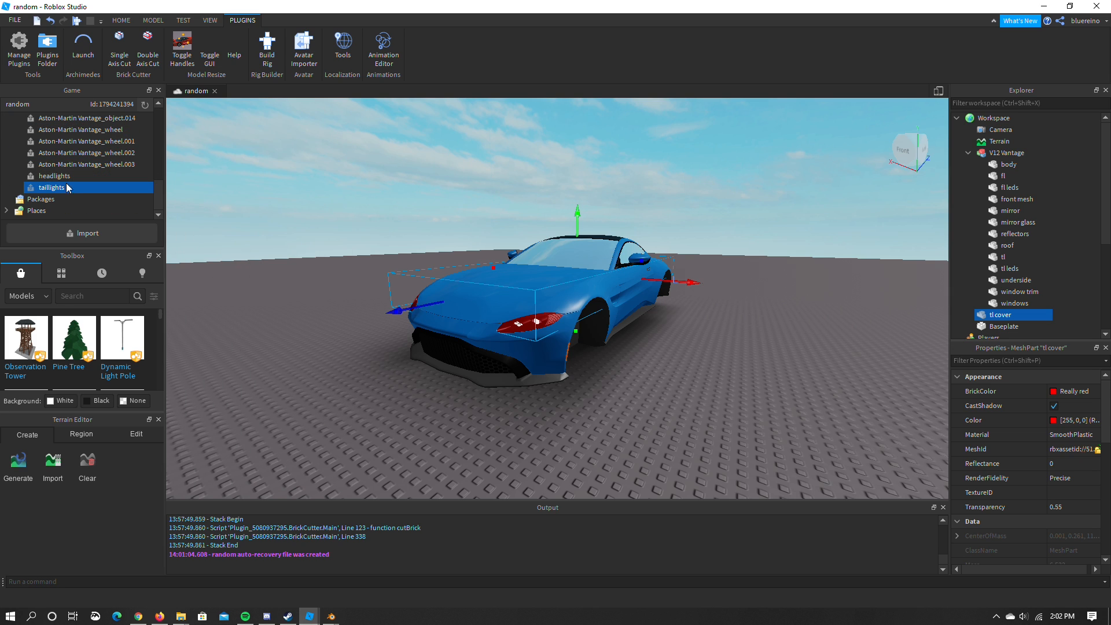
{"action": "left_click", "coordinate": [139, 213]}
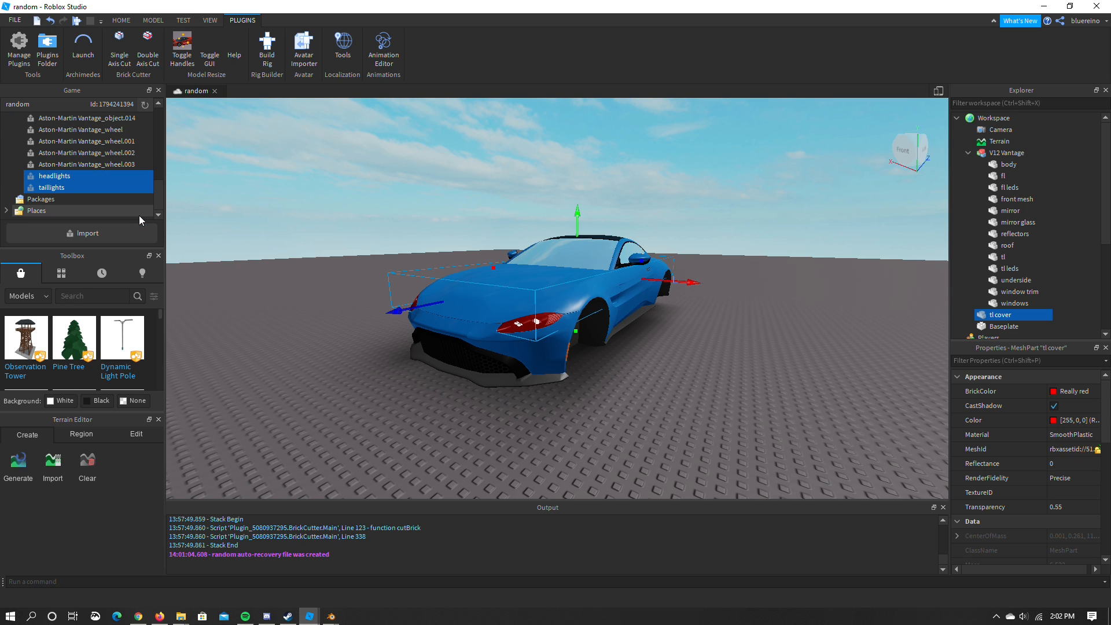
Delete the red tl cover mesh that spans the car's headlights and taillights
{"action": "key", "text": "d"}
{"action": "right_click_drag", "start_coordinate": [736, 195], "coordinate": [735, 194]}
{"action": "key", "text": "w"}
{"action": "key", "text": "w"}
{"action": "key", "text": "d"}
{"action": "key", "text": "s"}
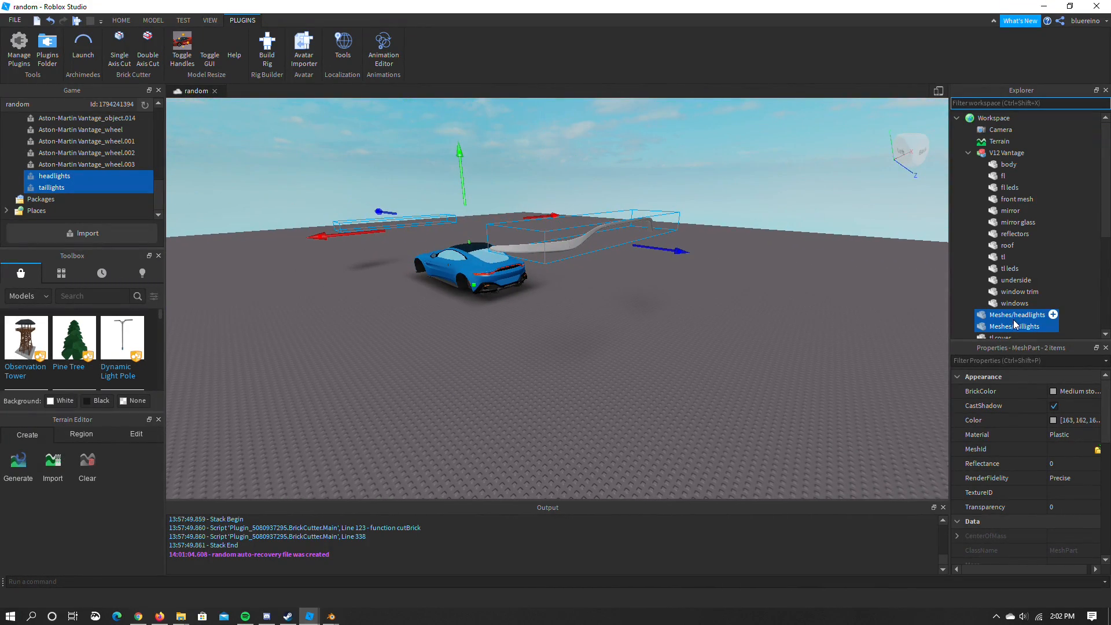
{"action": "key", "text": "a"}
{"action": "key", "text": "w"}
{"action": "right_click_drag", "start_coordinate": [576, 212], "coordinate": [576, 211]}
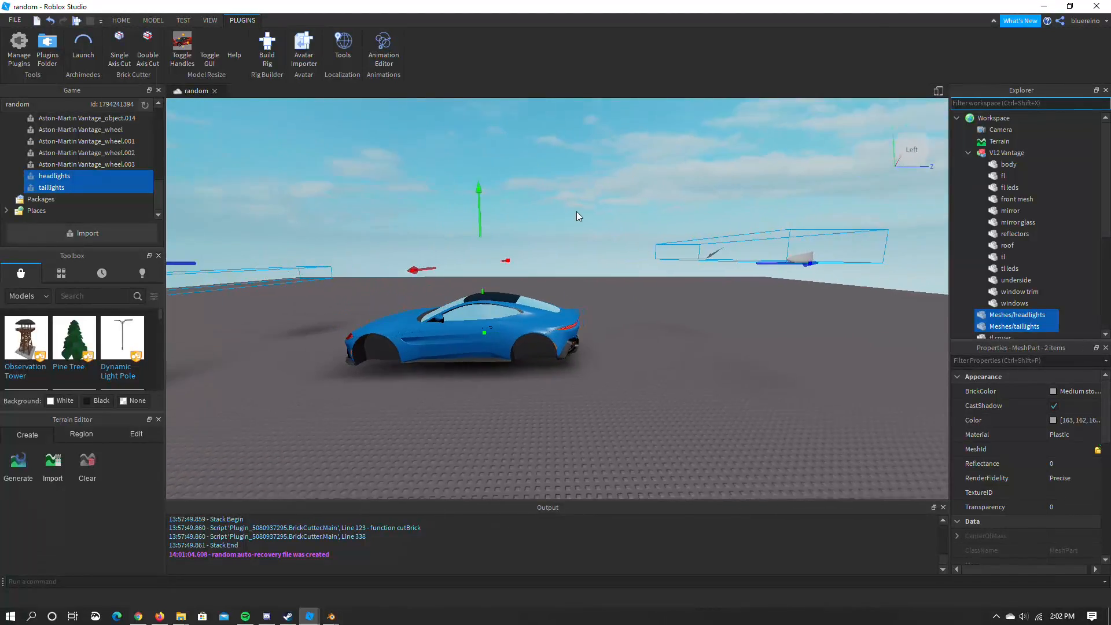
{"action": "key", "text": "a"}
{"action": "key", "text": "a"}
{"action": "right_click_drag", "start_coordinate": [593, 315], "coordinate": [593, 314]}
{"action": "key", "text": "w"}
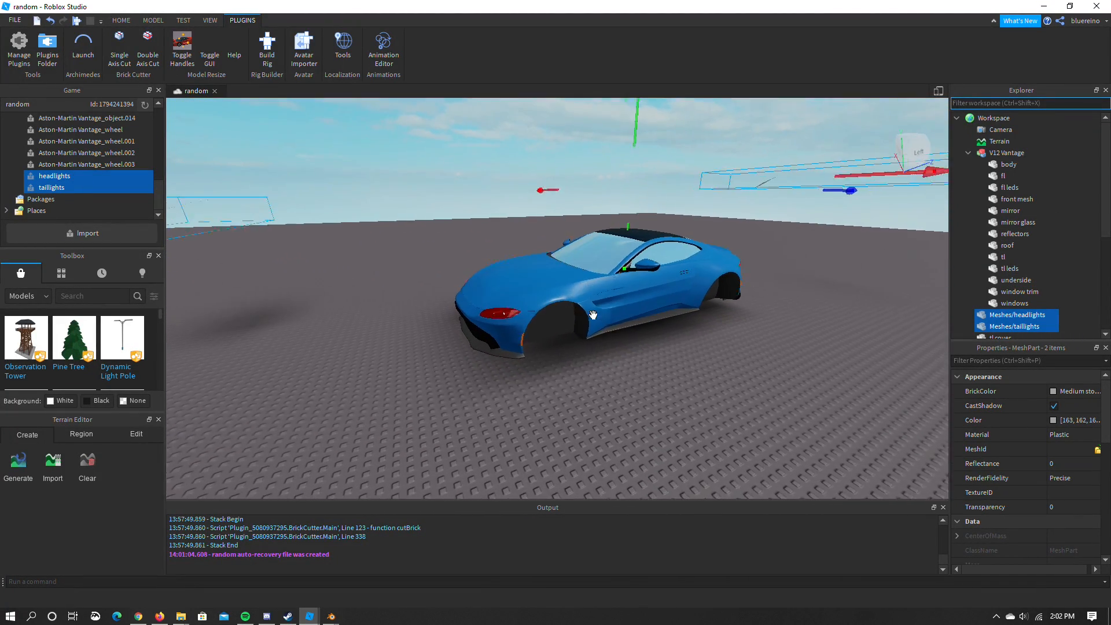
{"action": "scroll", "coordinate": [518, 311], "scroll_direction": "up", "scroll_amount": 4}
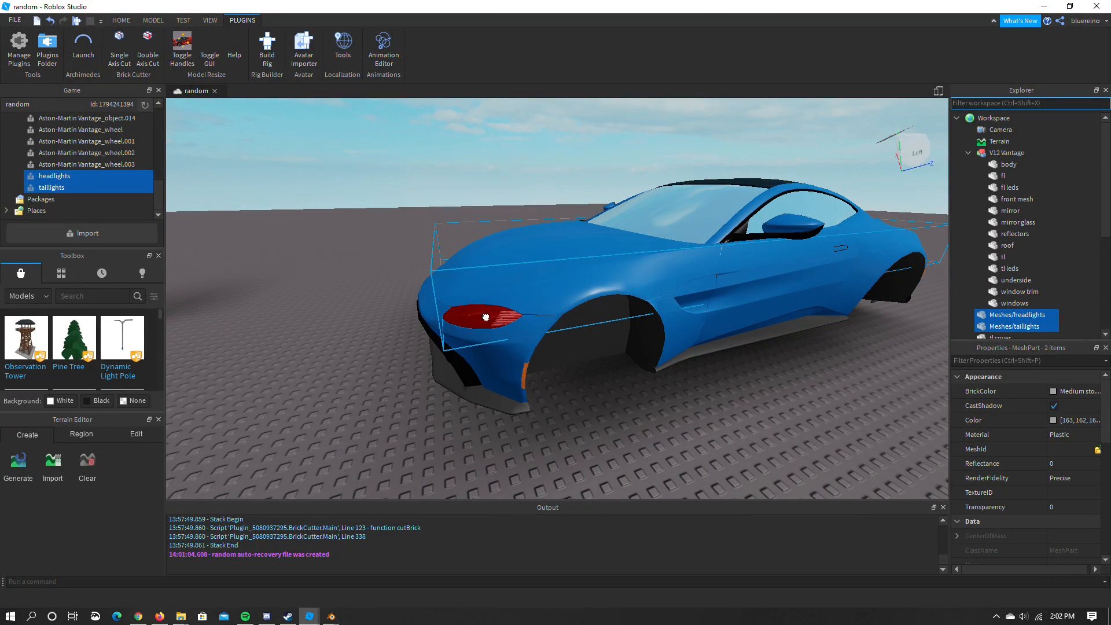
{"action": "left_click", "coordinate": [485, 316]}
{"action": "key", "text": "Delete"}
Select the headlights and taillights meshes together and scale them down toward the car's size
{"action": "key", "text": "s"}
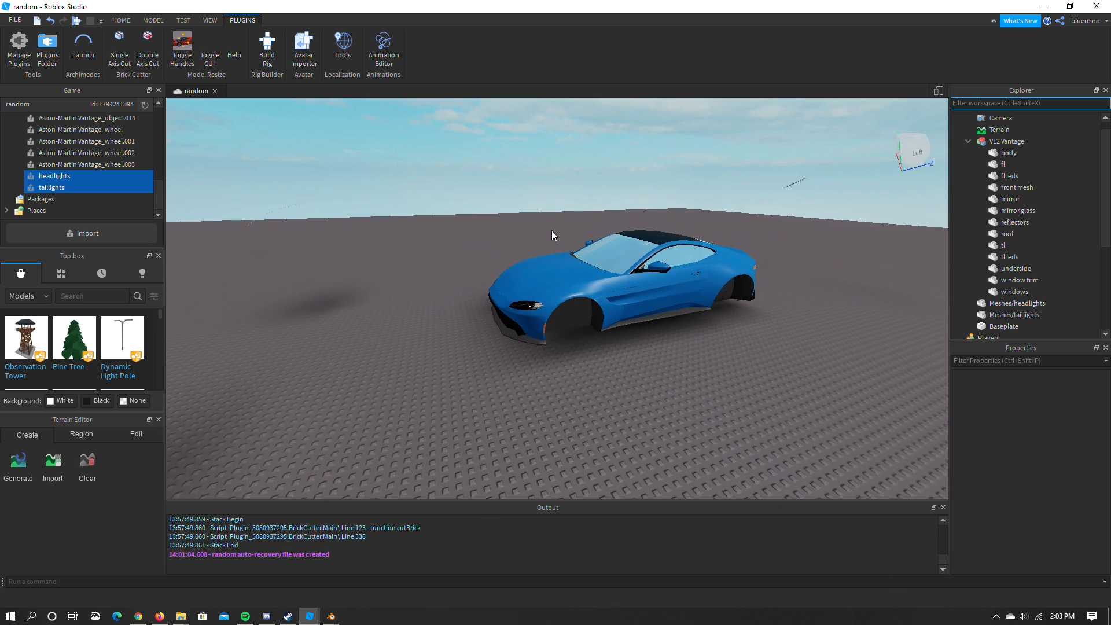
{"action": "key", "text": "a"}
{"action": "left_click", "coordinate": [1017, 303]}
{"action": "left_click", "coordinate": [1014, 315], "text": "shift"}
{"action": "left_click", "coordinate": [121, 20]}
{"action": "left_click", "coordinate": [138, 46]}
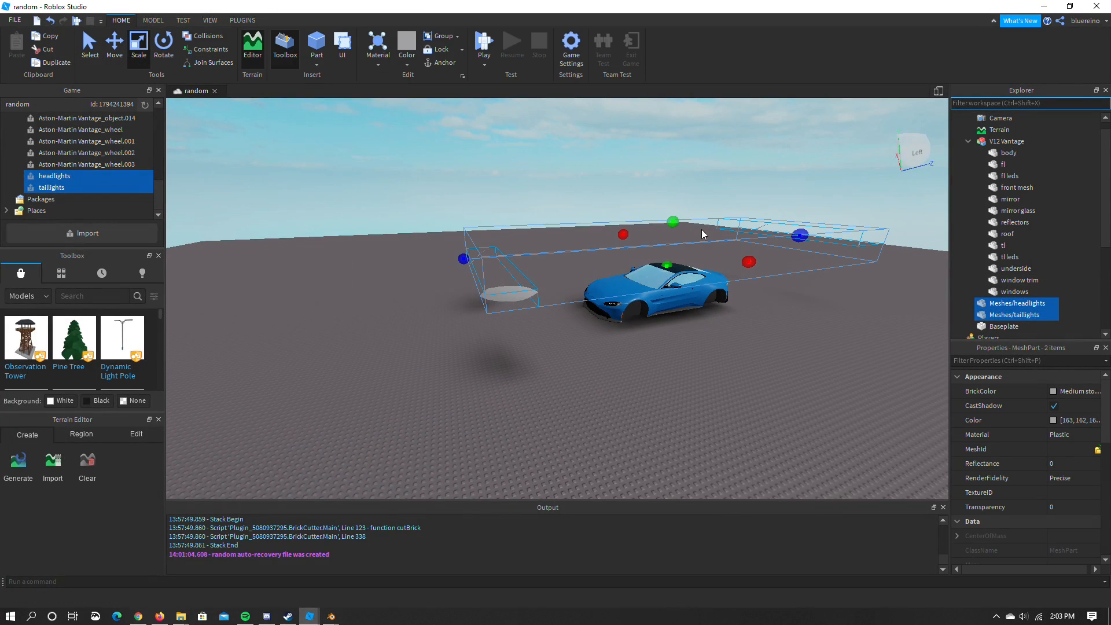
{"action": "left_click_drag", "start_coordinate": [673, 220], "coordinate": [620, 243]}
Move the headlights and taillights meshes onto the car body toward its front end
{"action": "right_click_drag", "start_coordinate": [620, 243], "coordinate": [717, 243]}
{"action": "key", "text": "w"}
{"action": "key", "text": "a"}
{"action": "left_click", "coordinate": [114, 51]}
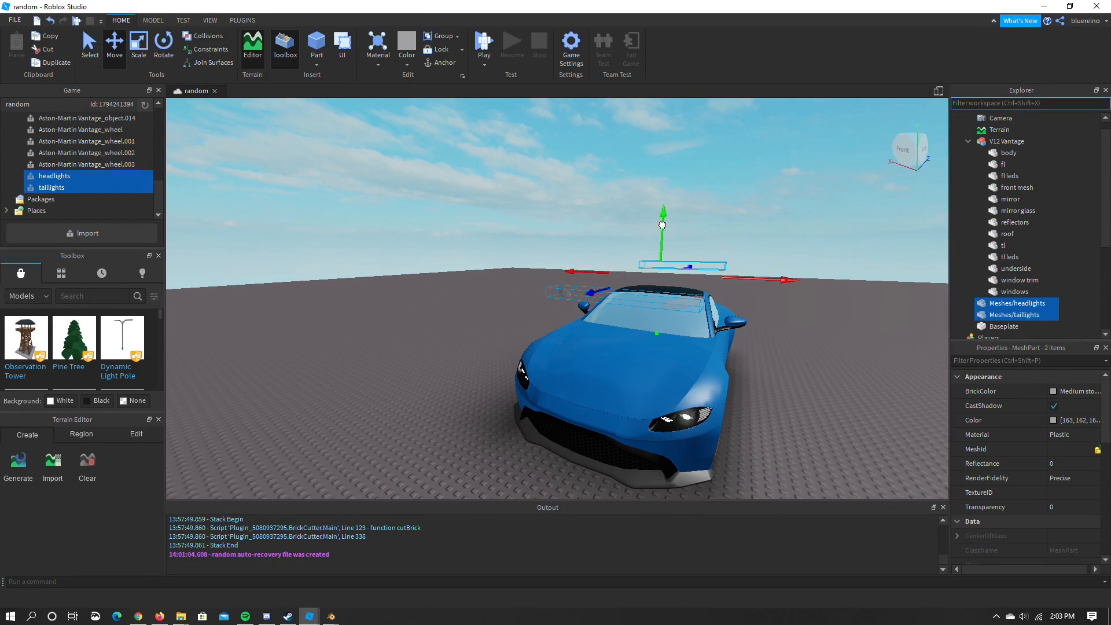
{"action": "left_click_drag", "start_coordinate": [532, 346], "coordinate": [503, 357]}
{"action": "right_click_drag", "start_coordinate": [503, 357], "coordinate": [560, 339]}
{"action": "left_click", "coordinate": [560, 340]}
Reselect the headlights and taillights meshes and rescale them together to fit the car's width
{"action": "left_click", "coordinate": [1017, 303]}
{"action": "left_click", "coordinate": [1014, 314], "text": "shift"}
{"action": "mouse_move", "coordinate": [717, 324]}
{"action": "right_mouse_down"}
{"action": "mouse_move", "coordinate": [589, 331]}
{"action": "mouse_move", "coordinate": [717, 331]}
{"action": "right_mouse_up"}
{"action": "key", "text": "w"}
{"action": "key", "text": "w"}
{"action": "left_click_drag", "start_coordinate": [580, 180], "coordinate": [580, 175]}
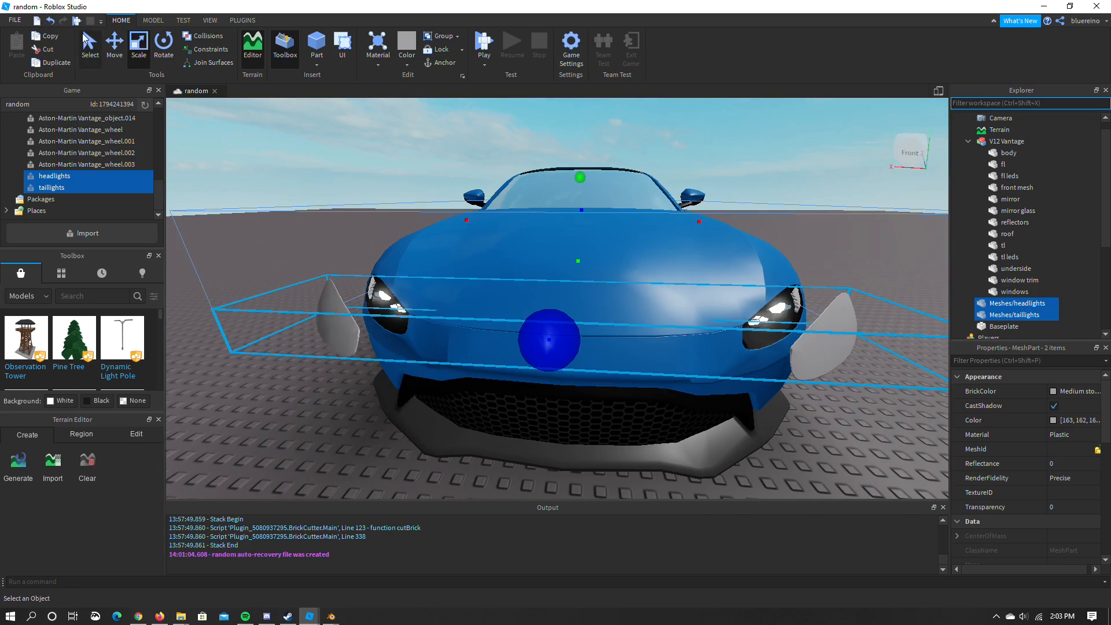
Move both light meshes sideways and lengthwise to line the headlight covers up with the car's front
{"action": "left_click", "coordinate": [114, 51]}
{"action": "right_click_drag", "start_coordinate": [578, 231], "coordinate": [705, 232]}
{"action": "key", "text": "a"}
{"action": "left_click_drag", "start_coordinate": [724, 207], "coordinate": [648, 203]}
{"action": "right_click_drag", "start_coordinate": [648, 203], "coordinate": [625, 214]}
{"action": "left_click_drag", "start_coordinate": [826, 288], "coordinate": [839, 290]}
{"action": "right_click_drag", "start_coordinate": [717, 278], "coordinate": [624, 277]}
{"action": "key", "text": "d"}
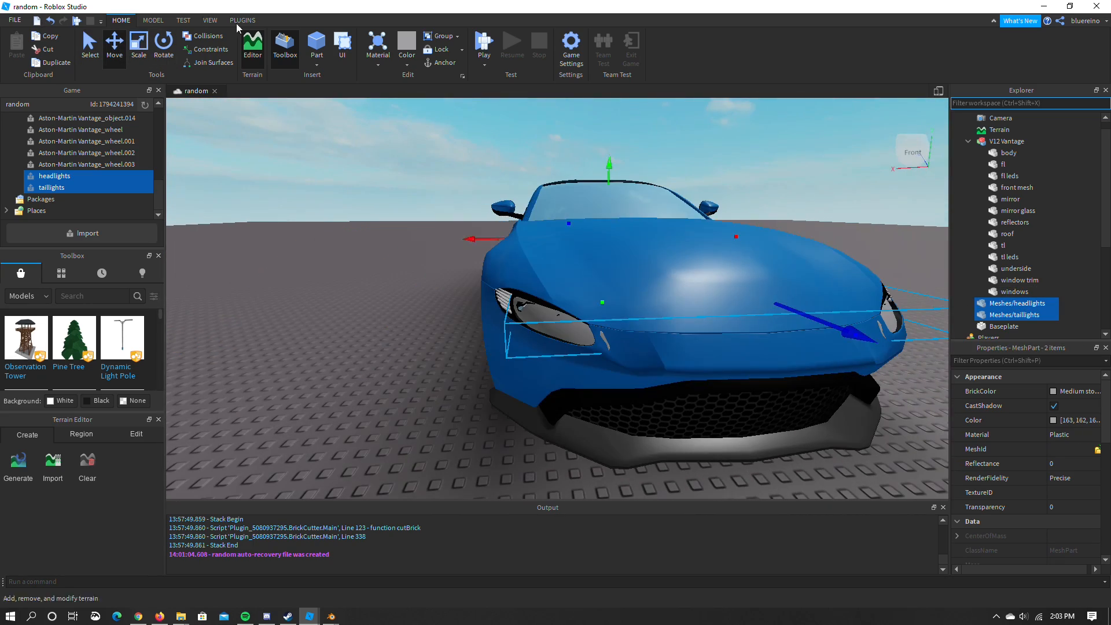
Fine-tune the scale and height of both light meshes so the headlight covers fill the headlight openings
{"action": "left_click", "coordinate": [138, 51]}
{"action": "left_click_drag", "start_coordinate": [609, 201], "coordinate": [609, 188]}
{"action": "left_click", "coordinate": [113, 51]}
{"action": "key", "text": "a"}
{"action": "right_click_drag", "start_coordinate": [498, 228], "coordinate": [737, 260]}
{"action": "left_click_drag", "start_coordinate": [554, 104], "coordinate": [555, 113]}
{"action": "right_click_drag", "start_coordinate": [625, 191], "coordinate": [683, 187]}
{"action": "key", "text": "d"}
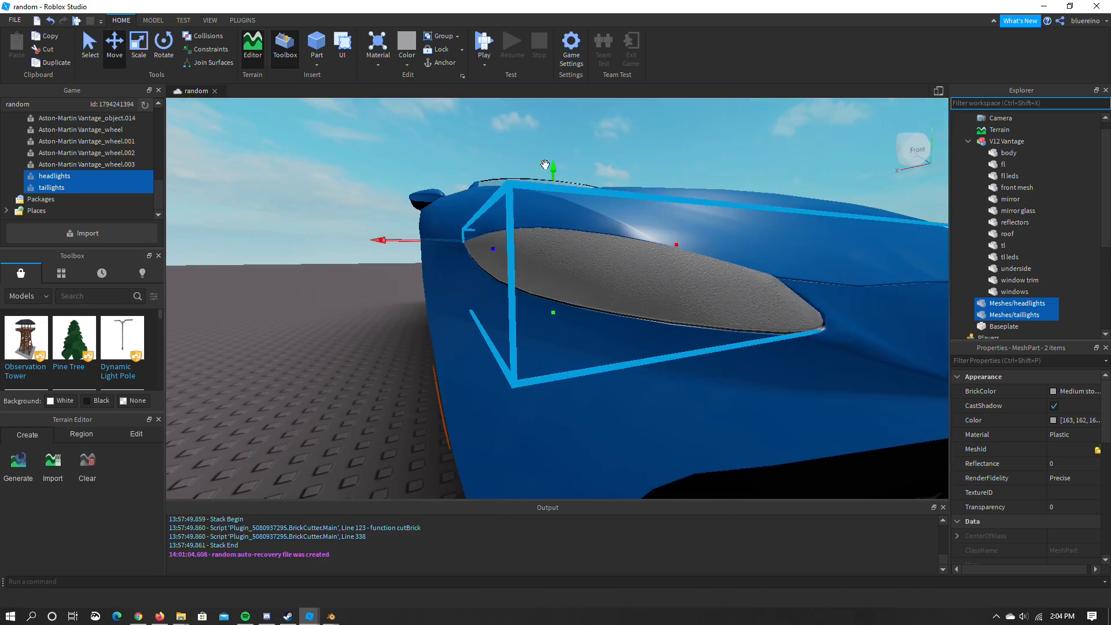
{"action": "left_click_drag", "start_coordinate": [547, 166], "coordinate": [560, 170]}
Select only the taillights mesh and move it onto the light strip at the rear of the car
{"action": "key", "text": "d"}
{"action": "right_click_drag", "start_coordinate": [560, 170], "coordinate": [561, 169]}
{"action": "key", "text": "w"}
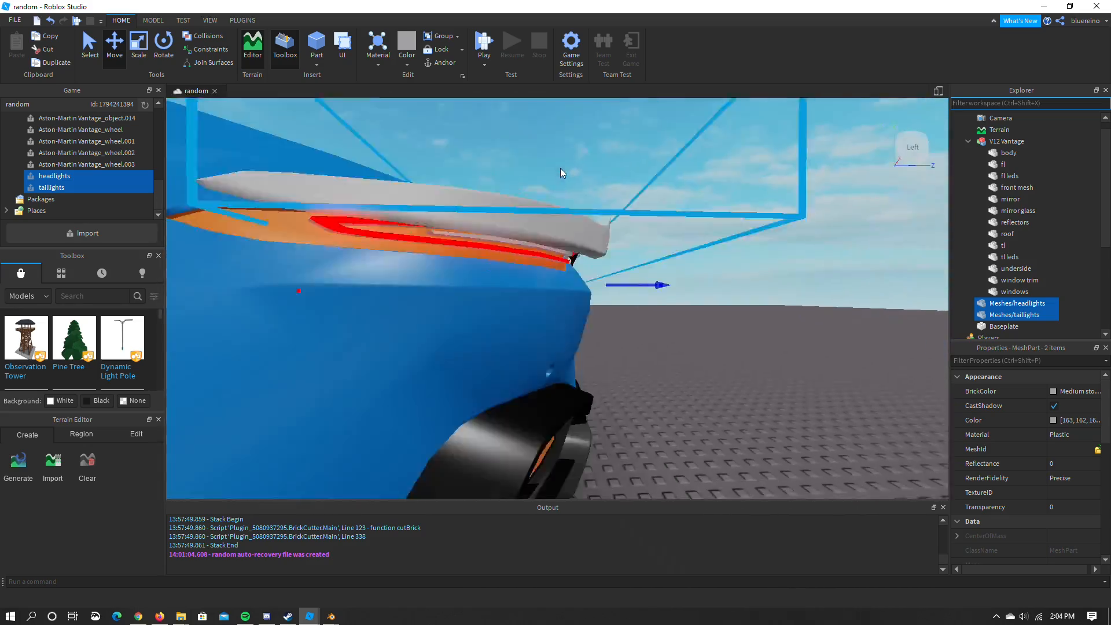
{"action": "key", "text": "a"}
{"action": "key", "text": "s"}
{"action": "left_click", "coordinate": [1054, 313]}
{"action": "key", "text": "f"}
{"action": "right_click_drag", "start_coordinate": [754, 218], "coordinate": [707, 191]}
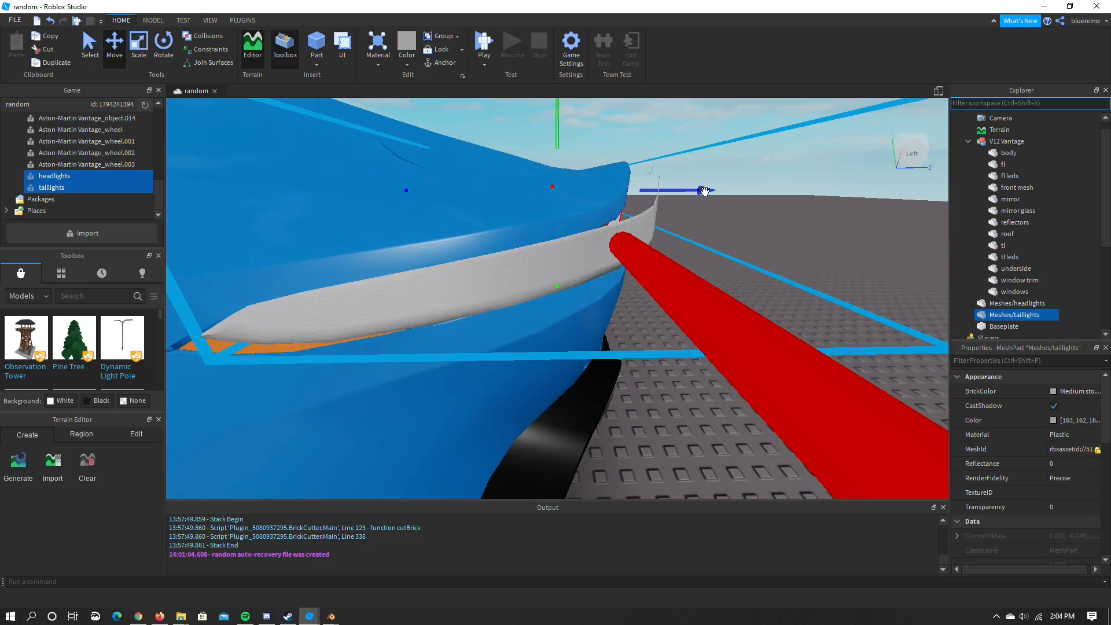
{"action": "key", "text": "s"}
{"action": "left_click_drag", "start_coordinate": [895, 278], "coordinate": [820, 263]}
{"action": "key", "text": "w"}
{"action": "left_click_drag", "start_coordinate": [669, 196], "coordinate": [669, 203]}
{"action": "right_click_drag", "start_coordinate": [668, 204], "coordinate": [671, 206]}
{"action": "key", "text": "d"}
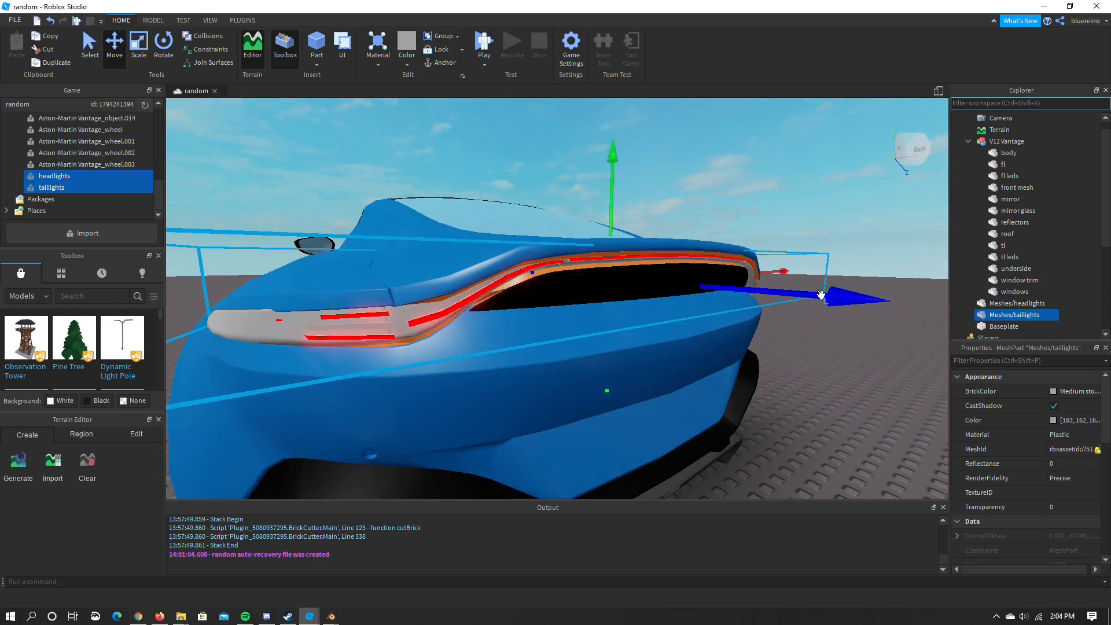
{"action": "left_click_drag", "start_coordinate": [822, 295], "coordinate": [833, 296]}
Try nudging the taillights mesh along several axes to fit it more closely over the rear light strip
{"action": "right_click_drag", "start_coordinate": [697, 207], "coordinate": [699, 214]}
{"action": "key", "text": "a"}
{"action": "key", "text": "w"}
{"action": "left_click_drag", "start_coordinate": [792, 294], "coordinate": [772, 294]}
{"action": "key", "text": "d"}
{"action": "right_click_drag", "start_coordinate": [773, 294], "coordinate": [773, 293]}
{"action": "key", "text": "w"}
{"action": "left_click_drag", "start_coordinate": [392, 305], "coordinate": [399, 305]}
{"action": "key", "text": "a"}
{"action": "right_click_drag", "start_coordinate": [496, 263], "coordinate": [497, 263]}
{"action": "left_click_drag", "start_coordinate": [633, 278], "coordinate": [630, 273]}
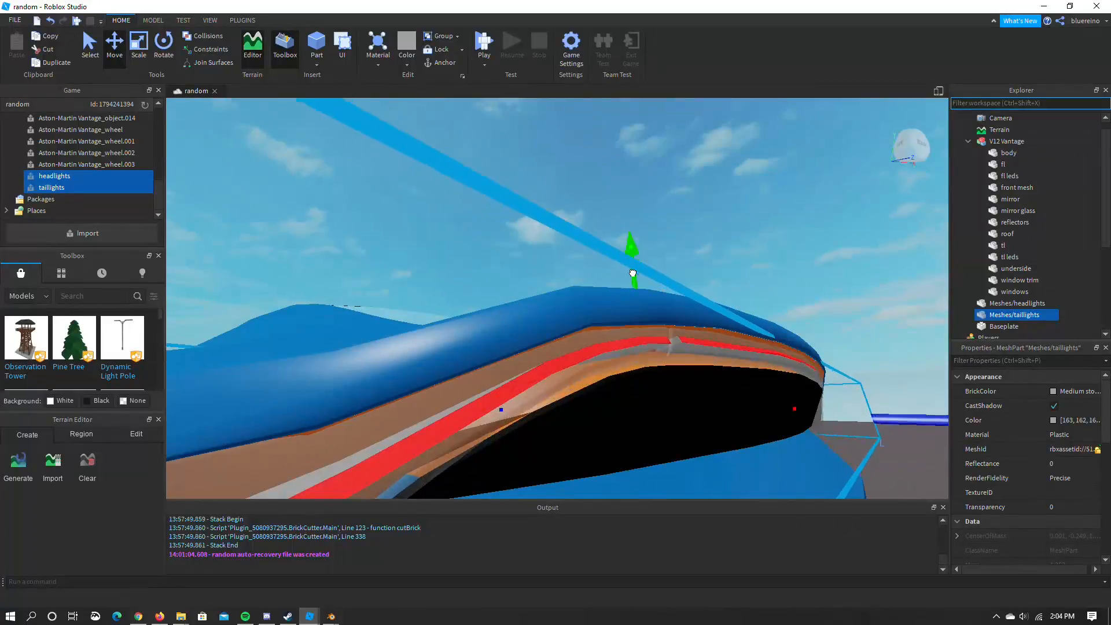
Undo the last three moves of the taillights mesh
{"action": "key", "text": "s"}
{"action": "mouse_move", "coordinate": [631, 273]}
{"action": "right_mouse_down"}
{"action": "mouse_move", "coordinate": [577, 278]}
{"action": "mouse_move", "coordinate": [752, 279]}
{"action": "right_mouse_up"}
{"action": "key", "text": "d"}
{"action": "key", "text": "ctrl+z"}
{"action": "key", "text": "ctrl+z"}
{"action": "key", "text": "ctrl+z"}
{"action": "key", "text": "a"}
{"action": "left_click", "coordinate": [163, 615]}
{"action": "left_click", "coordinate": [309, 616]}
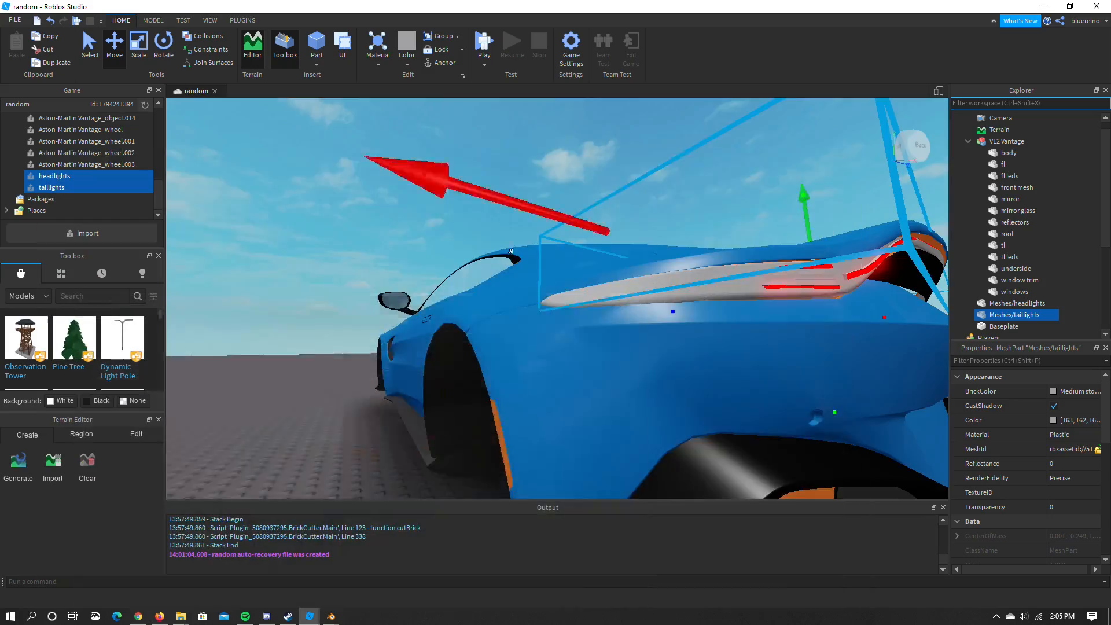
Scale the taillights mesh in small increments to match the shape of the rear light strip
{"action": "right_click_drag", "start_coordinate": [672, 310], "coordinate": [671, 311]}
{"action": "key", "text": "a"}
{"action": "right_click_drag", "start_coordinate": [676, 350], "coordinate": [670, 357]}
{"action": "key", "text": "w"}
{"action": "key", "text": "ctrl+3"}
{"action": "left_click_drag", "start_coordinate": [659, 381], "coordinate": [649, 381]}
{"action": "key", "text": "d"}
{"action": "right_click_drag", "start_coordinate": [648, 381], "coordinate": [649, 385]}
{"action": "key", "text": "a"}
{"action": "left_click_drag", "start_coordinate": [694, 279], "coordinate": [683, 291]}
{"action": "right_click_drag", "start_coordinate": [682, 290], "coordinate": [682, 290]}
{"action": "key", "text": "d"}
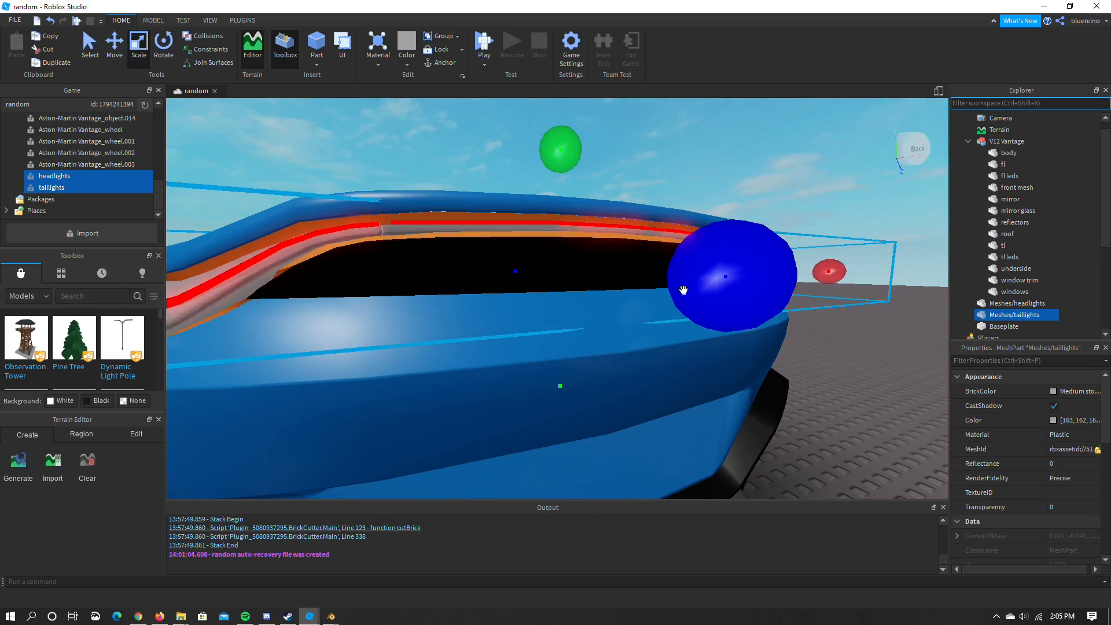
{"action": "left_click_drag", "start_coordinate": [682, 290], "coordinate": [729, 295]}
{"action": "key", "text": "d"}
{"action": "right_click_drag", "start_coordinate": [728, 295], "coordinate": [728, 296]}
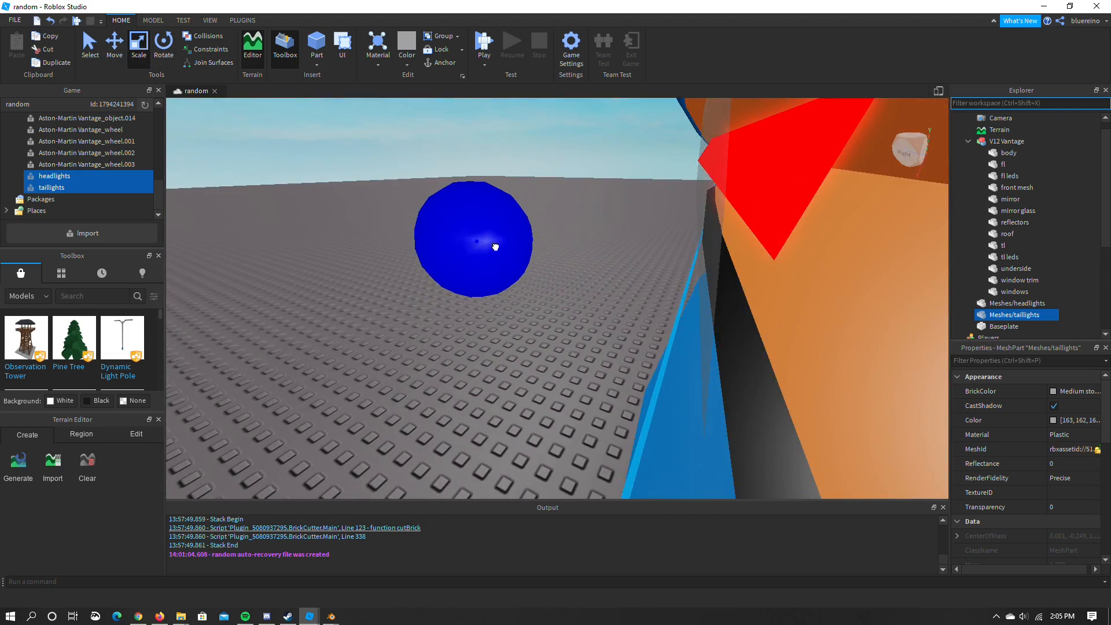
Adjust the width and sideways position of the taillights mesh so its end lines up with the car body
{"action": "key", "text": "f"}
{"action": "right_click_drag", "start_coordinate": [411, 176], "coordinate": [411, 176]}
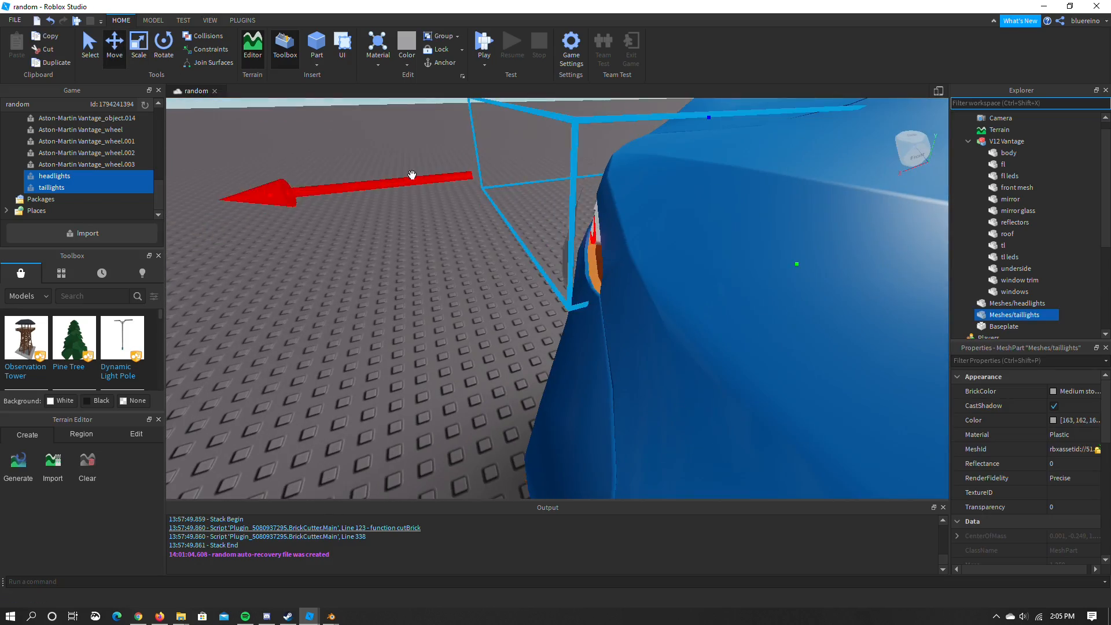
{"action": "left_click_drag", "start_coordinate": [411, 175], "coordinate": [442, 186]}
{"action": "right_click_drag", "start_coordinate": [441, 185], "coordinate": [442, 186]}
{"action": "left_click", "coordinate": [139, 51]}
{"action": "left_click_drag", "start_coordinate": [273, 218], "coordinate": [309, 220]}
{"action": "left_click", "coordinate": [114, 51]}
{"action": "key", "text": "d"}
{"action": "right_click_drag", "start_coordinate": [449, 235], "coordinate": [449, 236]}
{"action": "left_click_drag", "start_coordinate": [303, 144], "coordinate": [374, 158]}
{"action": "right_click_drag", "start_coordinate": [374, 159], "coordinate": [375, 159]}
{"action": "key", "text": "a"}
Reselect the taillights mesh and nudge it closer to the rear light strip
{"action": "left_click", "coordinate": [592, 174]}
{"action": "right_click_drag", "start_coordinate": [697, 178], "coordinate": [696, 178]}
{"action": "left_click", "coordinate": [1014, 314]}
{"action": "right_click_drag", "start_coordinate": [630, 235], "coordinate": [630, 236]}
{"action": "left_click_drag", "start_coordinate": [610, 234], "coordinate": [607, 239]}
{"action": "right_click_drag", "start_coordinate": [570, 235], "coordinate": [571, 236]}
{"action": "left_click_drag", "start_coordinate": [571, 236], "coordinate": [612, 241]}
{"action": "key", "text": "d"}
{"action": "right_click_drag", "start_coordinate": [612, 240], "coordinate": [613, 241]}
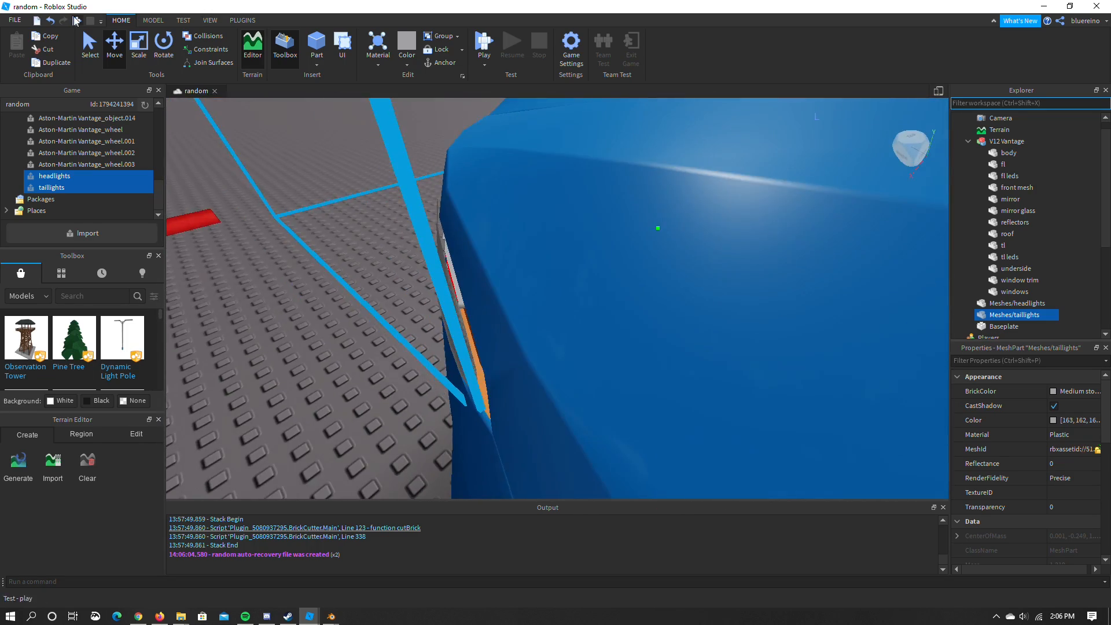
Fine-tune the scale of the taillights mesh until it covers the whole rear light strip
{"action": "left_click", "coordinate": [138, 49]}
{"action": "right_click_drag", "start_coordinate": [345, 226], "coordinate": [345, 226]}
{"action": "left_click_drag", "start_coordinate": [226, 292], "coordinate": [222, 295]}
{"action": "right_click_drag", "start_coordinate": [223, 295], "coordinate": [222, 295]}
{"action": "key", "text": "s"}
{"action": "left_click_drag", "start_coordinate": [453, 395], "coordinate": [448, 397]}
{"action": "key", "text": "a"}
{"action": "right_click_drag", "start_coordinate": [503, 248], "coordinate": [503, 248]}
{"action": "left_click_drag", "start_coordinate": [705, 312], "coordinate": [709, 308]}
{"action": "key", "text": "a"}
{"action": "right_click_drag", "start_coordinate": [709, 308], "coordinate": [710, 308]}
{"action": "left_click_drag", "start_coordinate": [489, 340], "coordinate": [494, 339]}
{"action": "right_click_drag", "start_coordinate": [494, 339], "coordinate": [495, 339]}
{"action": "key", "text": "a"}
{"action": "key", "text": "d"}
{"action": "key", "text": "w"}
Deselect the taillights mesh and examine its fit around the rear of the car
{"action": "left_click", "coordinate": [673, 259]}
{"action": "key", "text": "d"}
{"action": "right_click_drag", "start_coordinate": [673, 259], "coordinate": [672, 259]}
{"action": "key", "text": "d"}
{"action": "key", "text": "w"}
{"action": "key", "text": "d"}
{"action": "key", "text": "w"}
{"action": "key", "text": "w"}
{"action": "key", "text": "d"}
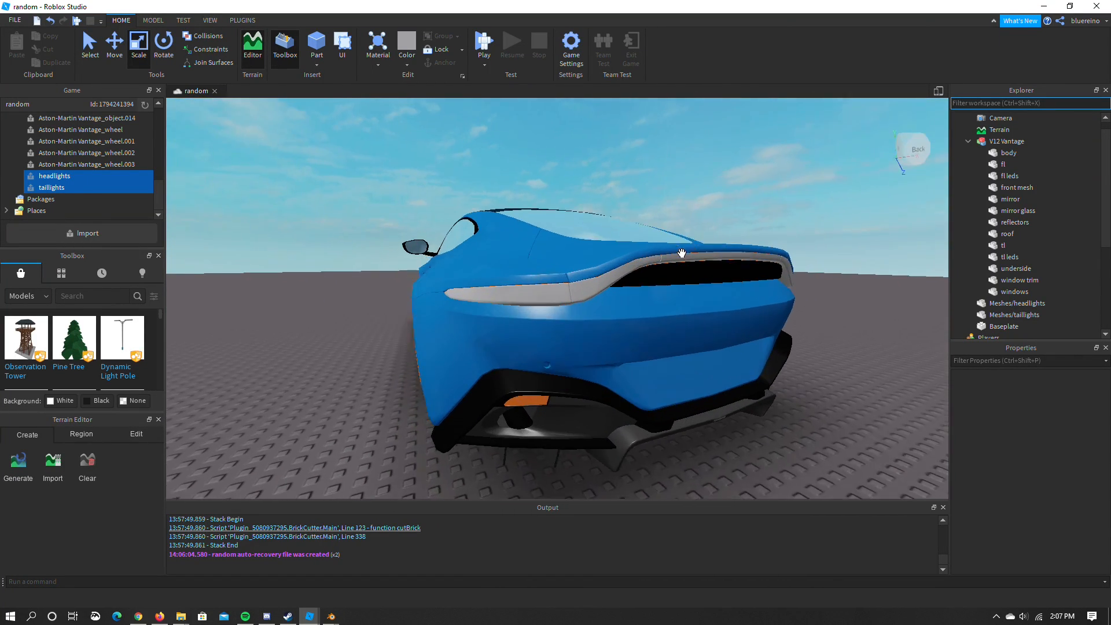
Move the headlights and taillights meshes into the V12 Vantage model
{"action": "left_click", "coordinate": [1011, 315]}
{"action": "left_click", "coordinate": [1007, 304], "text": "ctrl"}
{"action": "left_click_drag", "start_coordinate": [1007, 305], "coordinate": [1015, 145]}
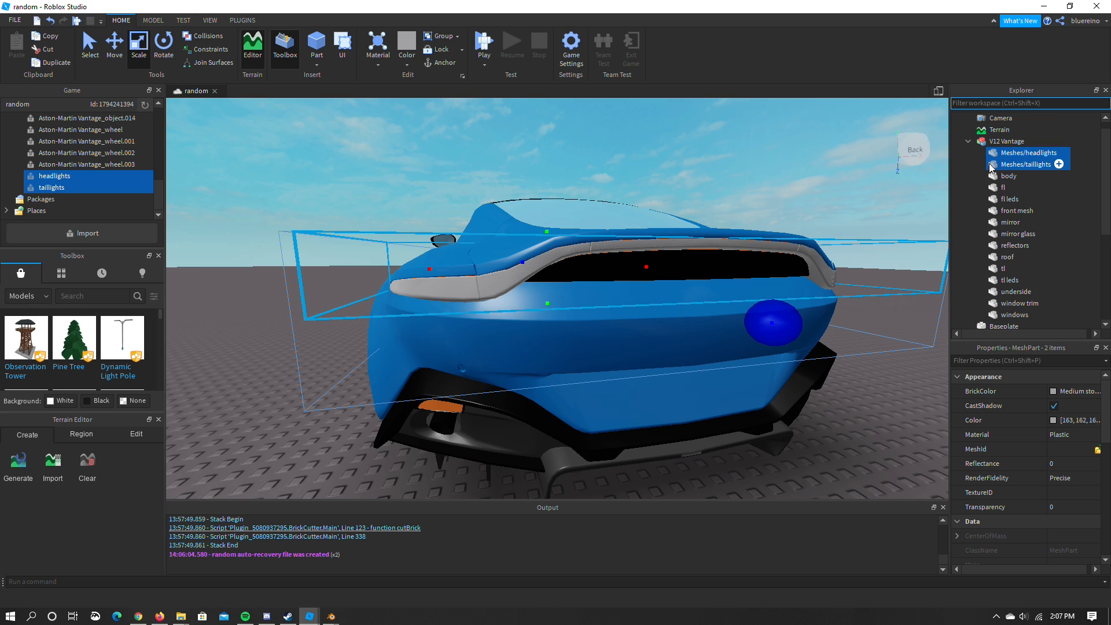
Set the material of both the headlights and taillights meshes to SmoothPlastic
{"action": "left_click", "coordinate": [1020, 165]}
{"action": "left_click", "coordinate": [1086, 420]}
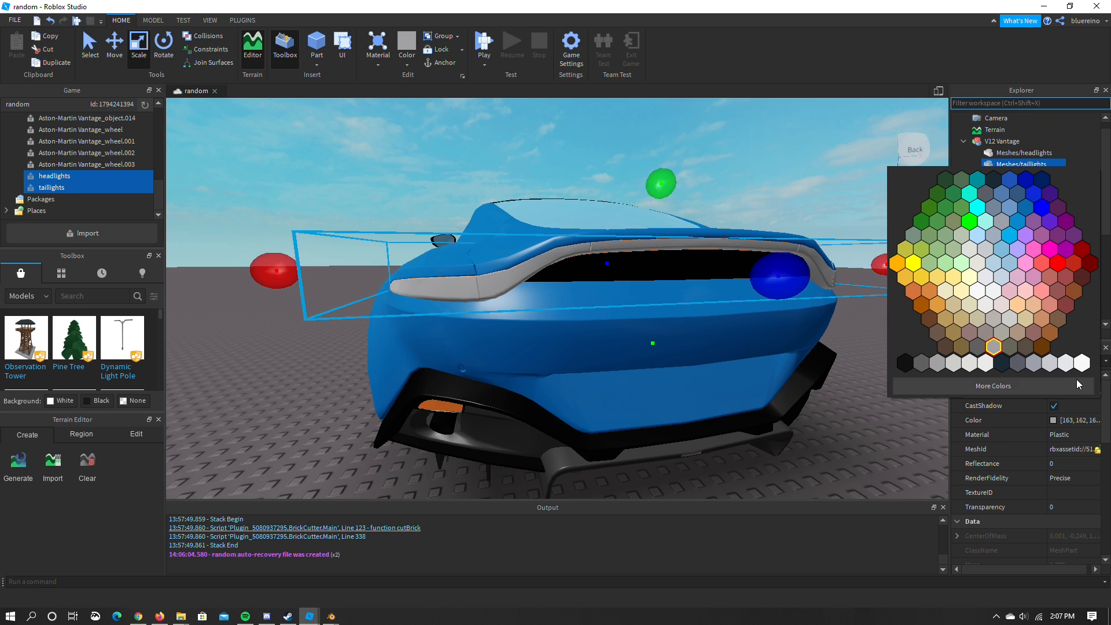
{"action": "left_click", "coordinate": [997, 154], "text": "ctrl"}
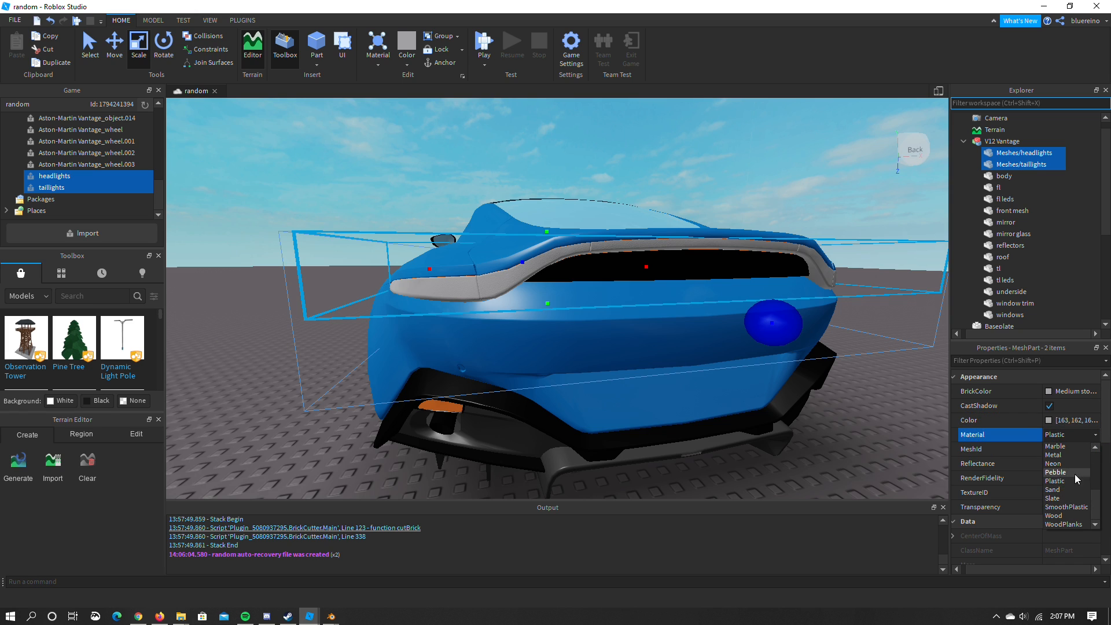
{"action": "left_click", "coordinate": [1072, 507]}
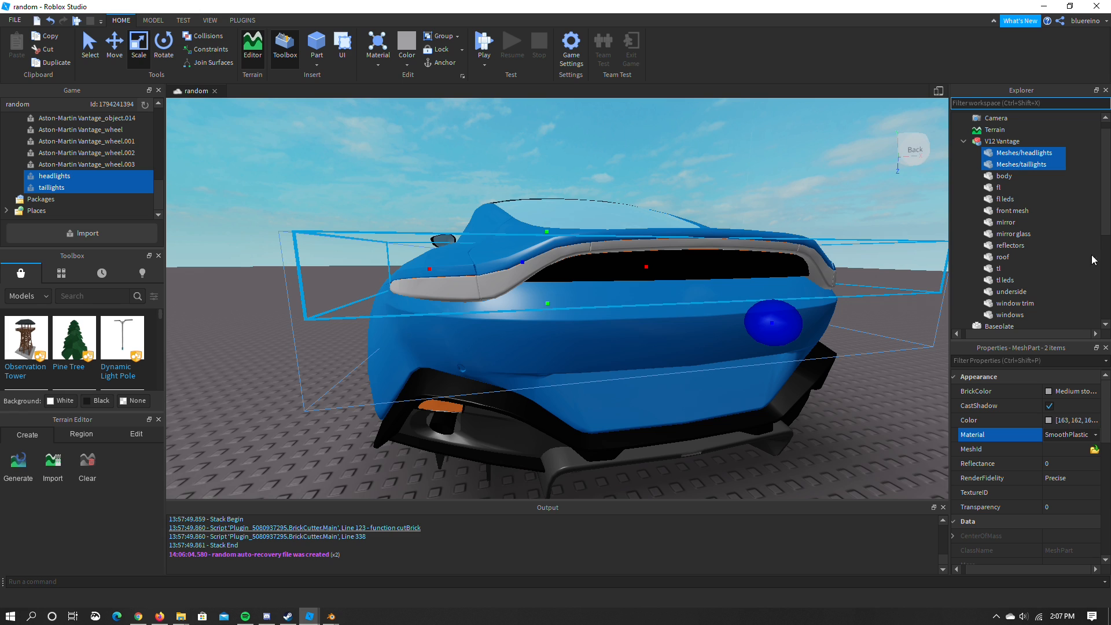
Color both light meshes Persimmon and set their transparency to 0.5
{"action": "left_click", "coordinate": [1074, 392]}
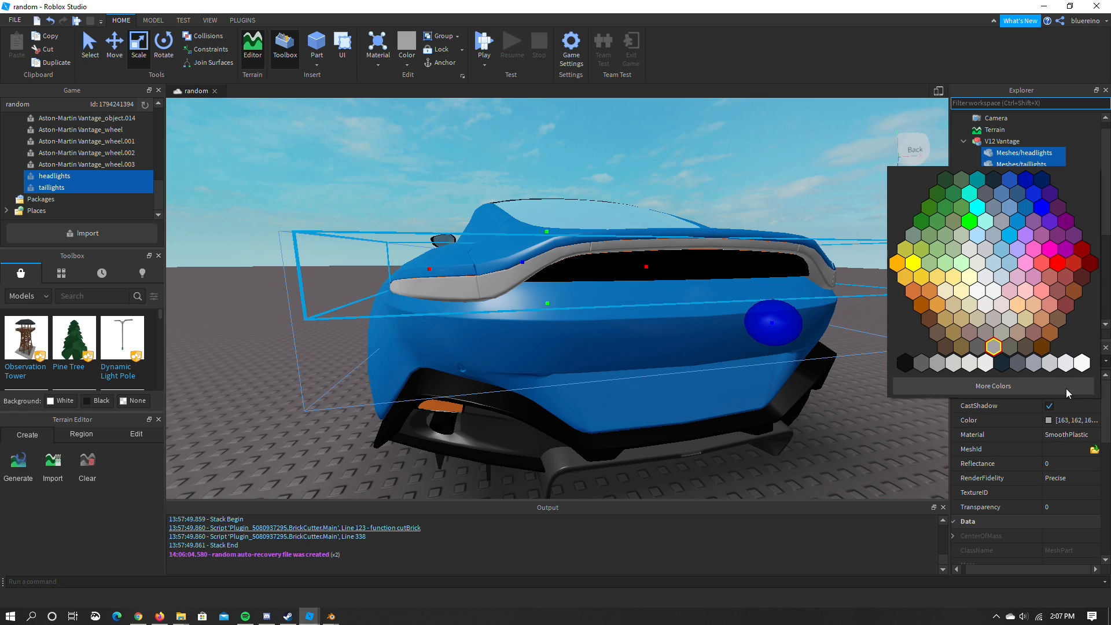
{"action": "left_click", "coordinate": [1047, 263]}
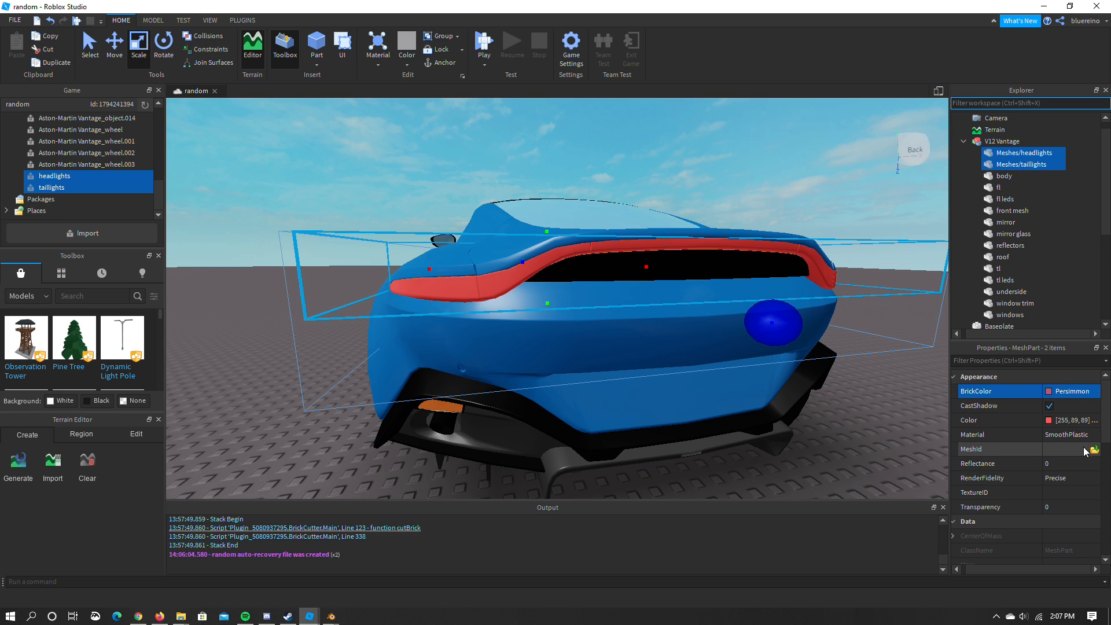
{"action": "left_click", "coordinate": [1063, 460]}
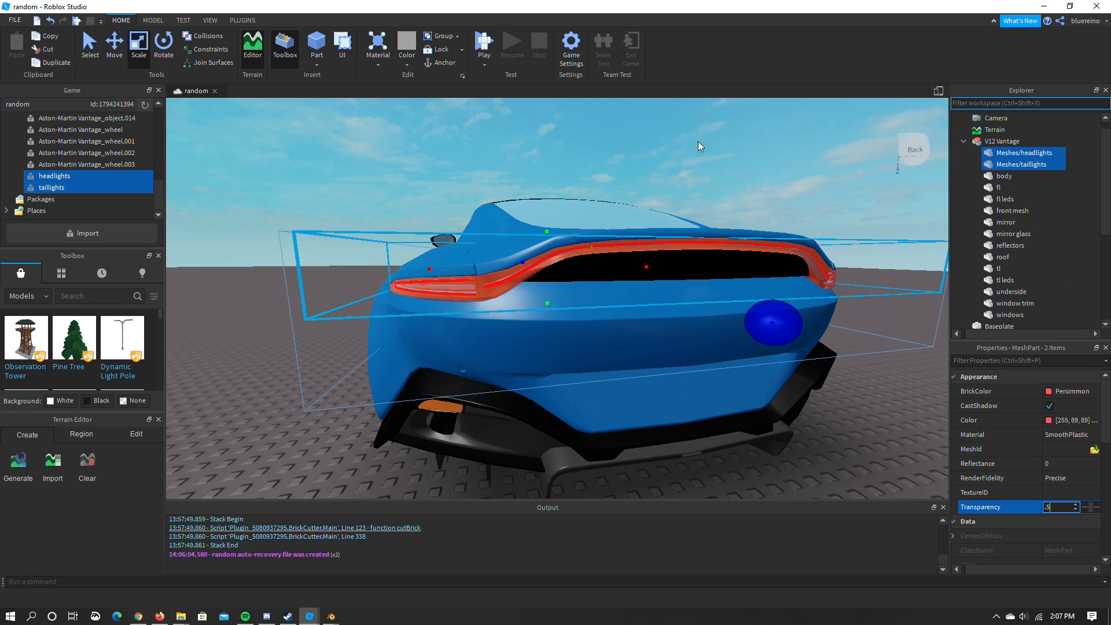
Deselect the light meshes and examine the tinted covers up close and from a distance
{"action": "left_click", "coordinate": [726, 155]}
{"action": "scroll", "coordinate": [726, 155], "scroll_direction": "up", "scroll_amount": 4}
{"action": "right_click_drag", "start_coordinate": [727, 155], "coordinate": [727, 155]}
{"action": "scroll", "coordinate": [727, 155], "scroll_direction": "up", "scroll_amount": 4}
{"action": "scroll", "coordinate": [726, 155], "scroll_direction": "down", "scroll_amount": 4}
{"action": "scroll", "coordinate": [727, 155], "scroll_direction": "up", "scroll_amount": 3}
{"action": "scroll", "coordinate": [727, 155], "scroll_direction": "down", "scroll_amount": 3}
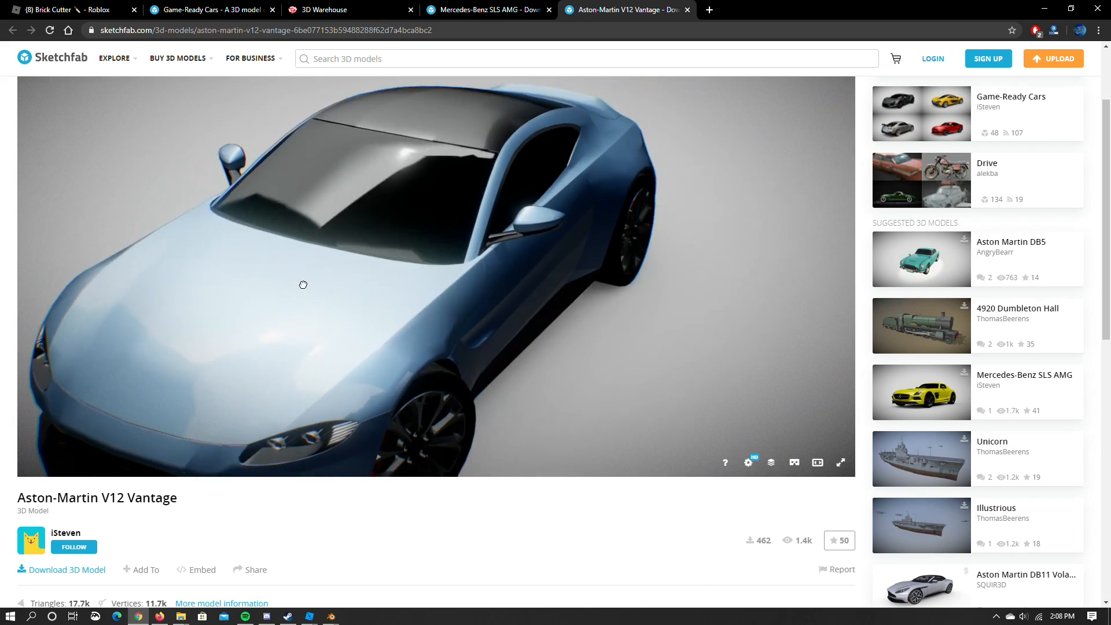
Switch from the Sketchfab reference back to the random place in Roblox Studio and examine the front of the car
{"action": "mouse_move", "coordinate": [310, 616]}
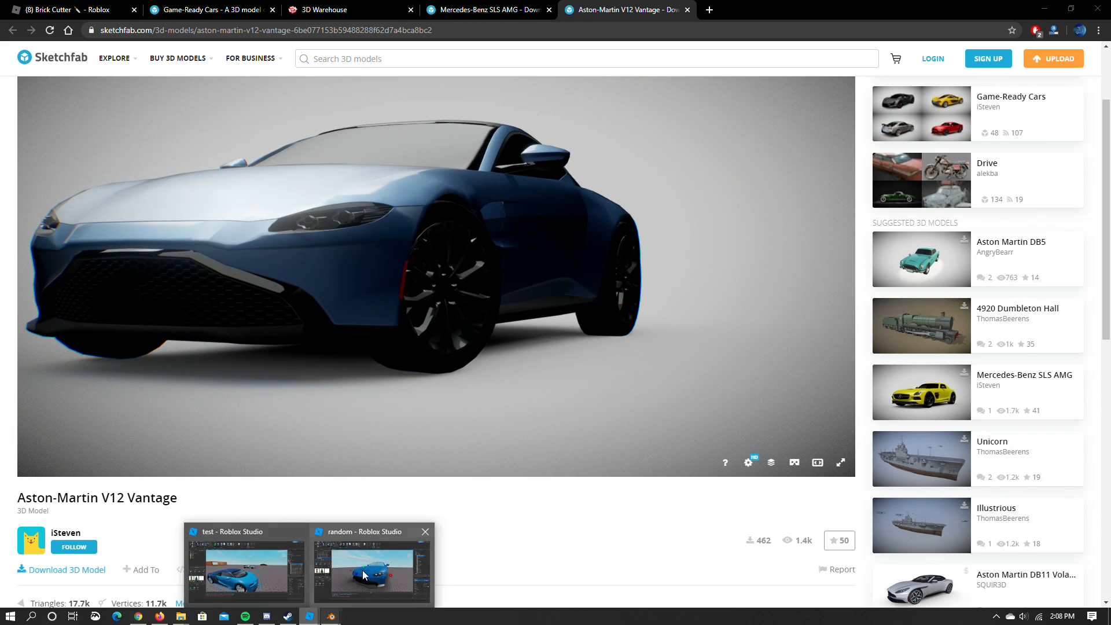
{"action": "left_click", "coordinate": [363, 576]}
{"action": "scroll", "coordinate": [793, 223], "scroll_direction": "up", "scroll_amount": 10}
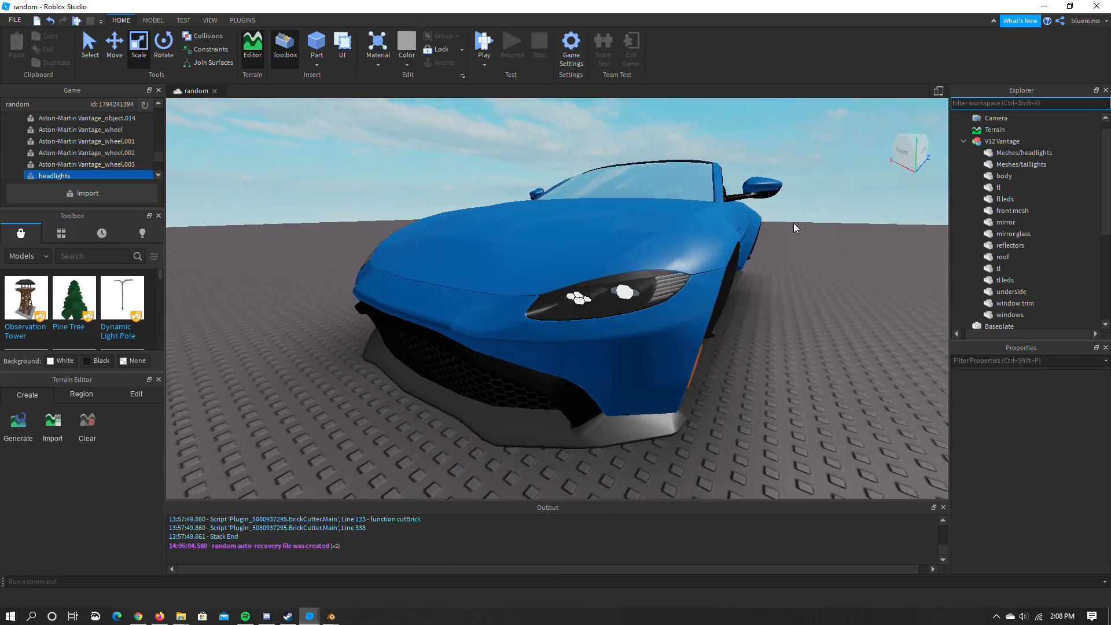
{"action": "right_click_drag", "start_coordinate": [793, 223], "coordinate": [793, 223]}
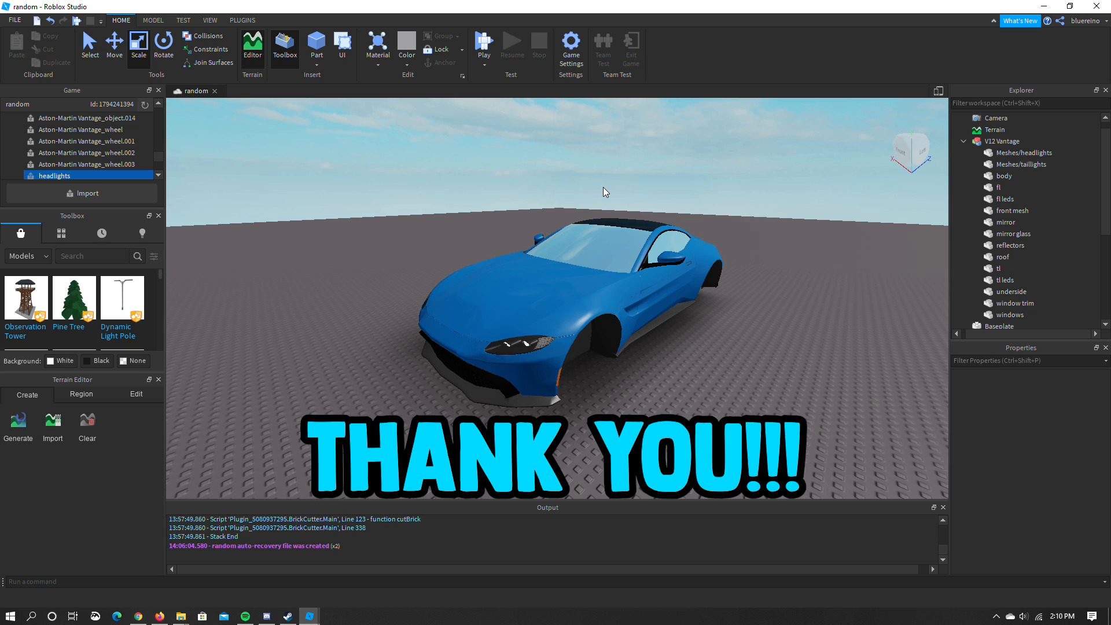
{"action": "right_click_drag", "start_coordinate": [651, 186], "coordinate": [651, 187]}
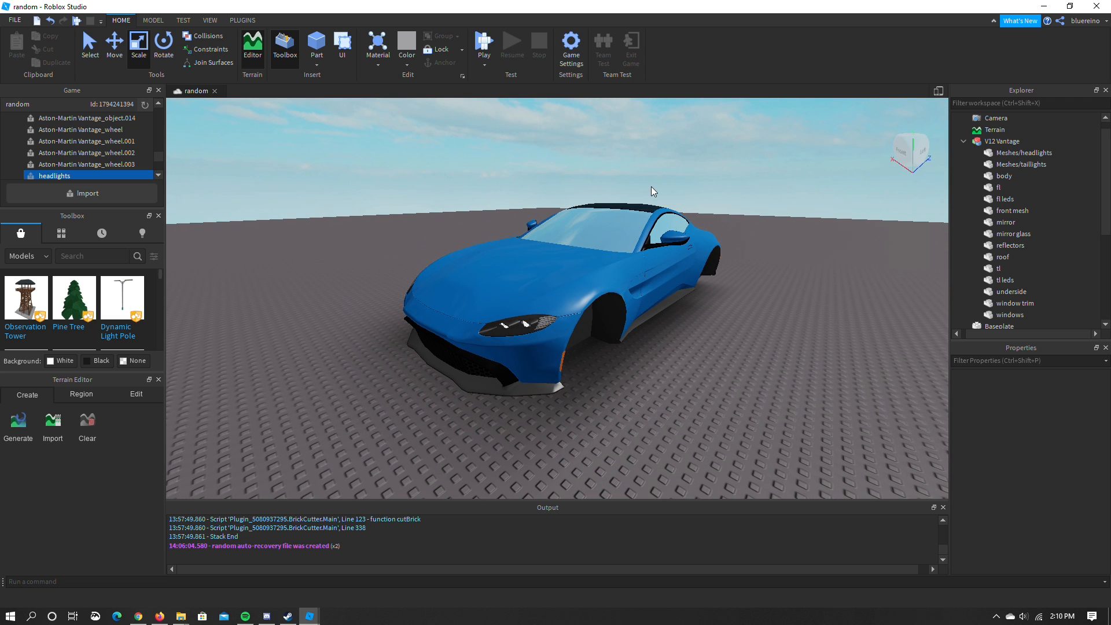
{"action": "right_click_drag", "start_coordinate": [650, 187], "coordinate": [651, 187]}
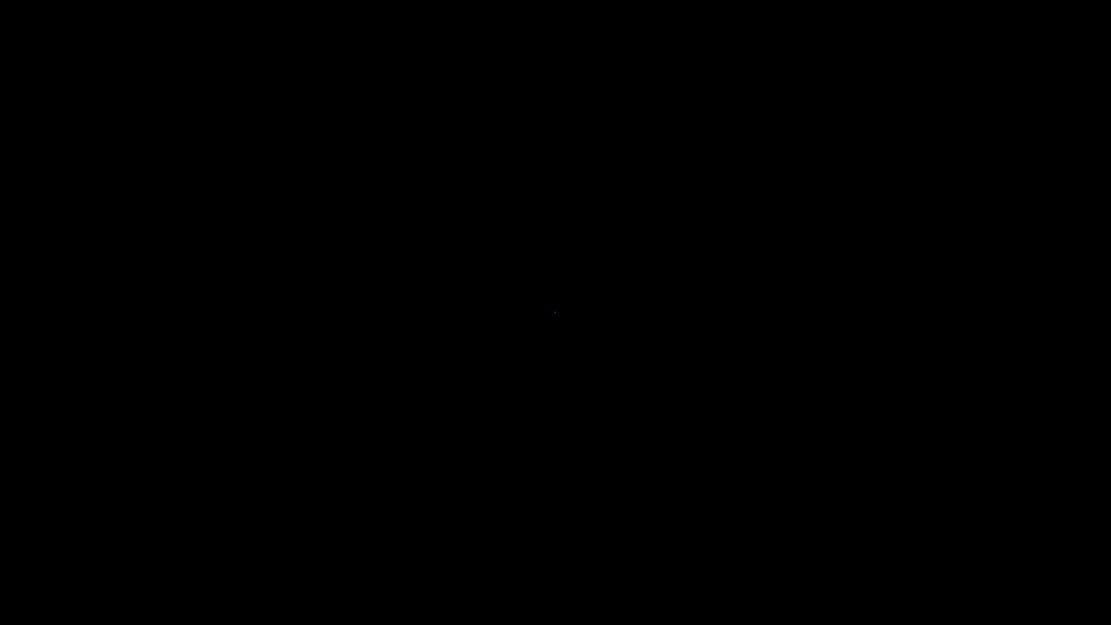